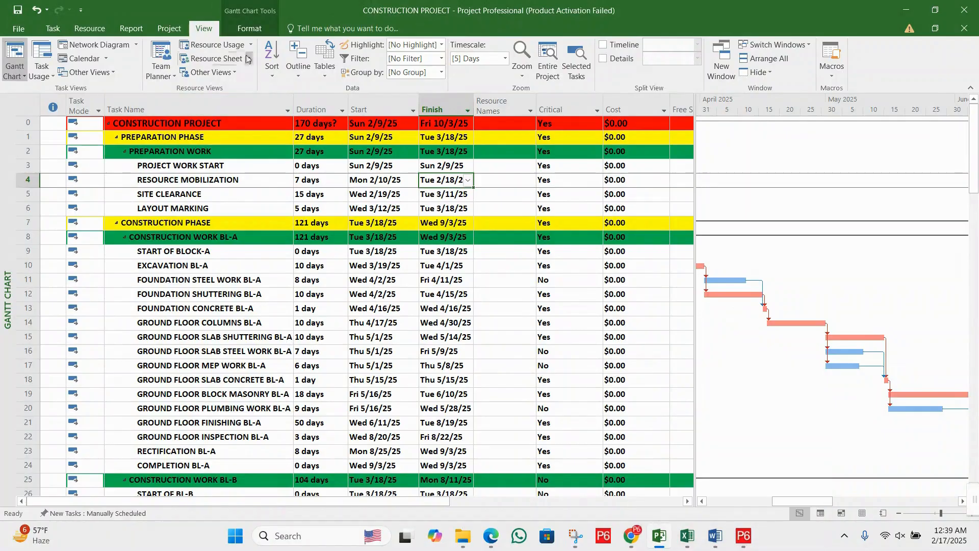
- Switch the project from the Gantt chart to the Resource Sheet view
left_click(215, 58)
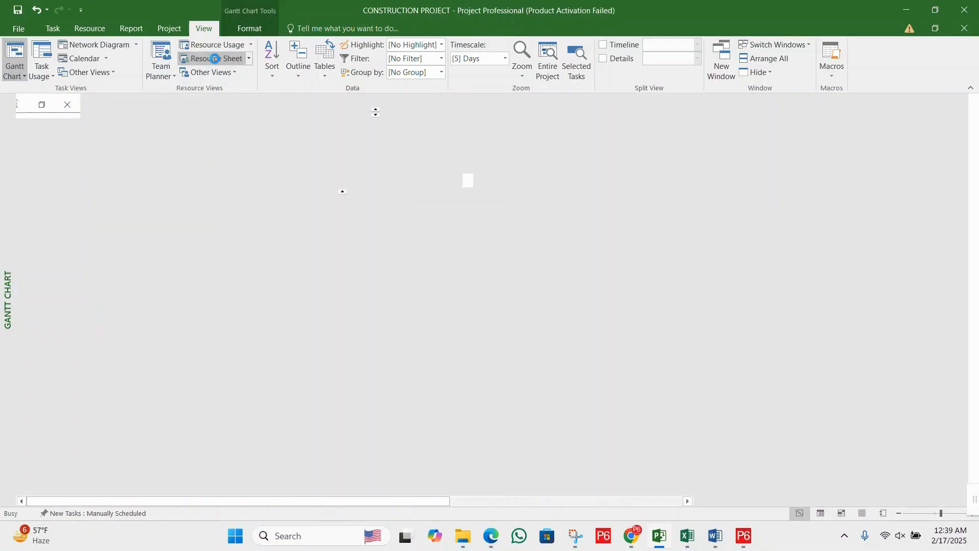
left_click(451, 162)
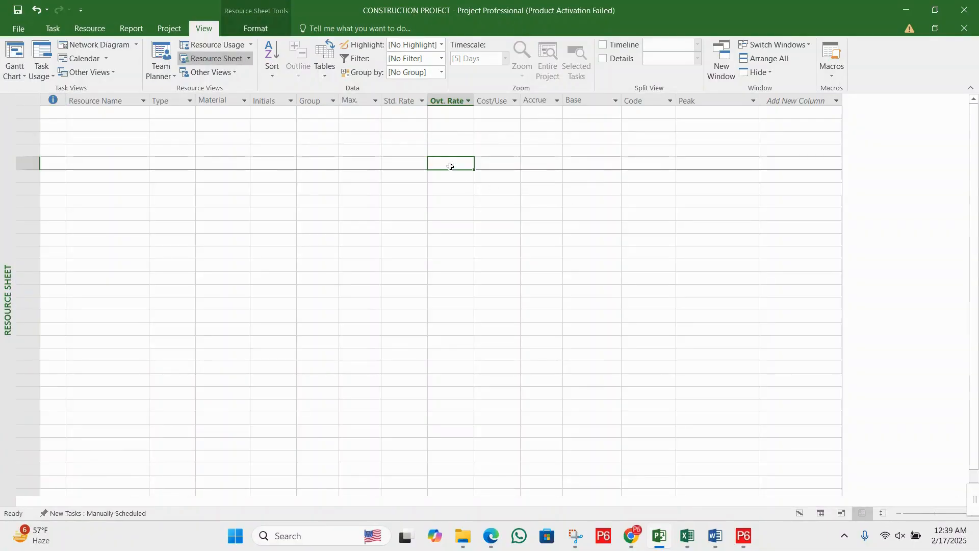
left_click(415, 140)
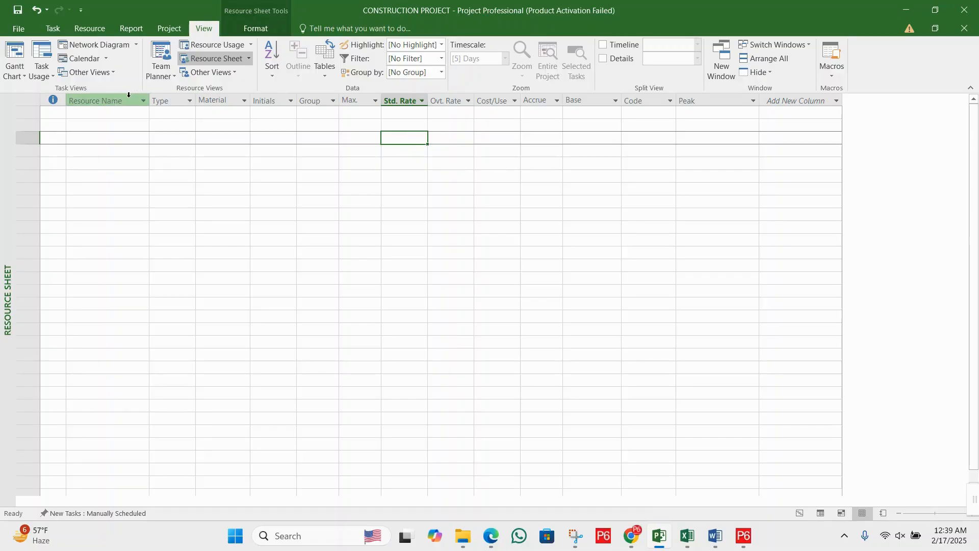
- Look through the resource sheet's columns one by one, from Resource Name and Type across to Code and Peak
left_click(127, 96)
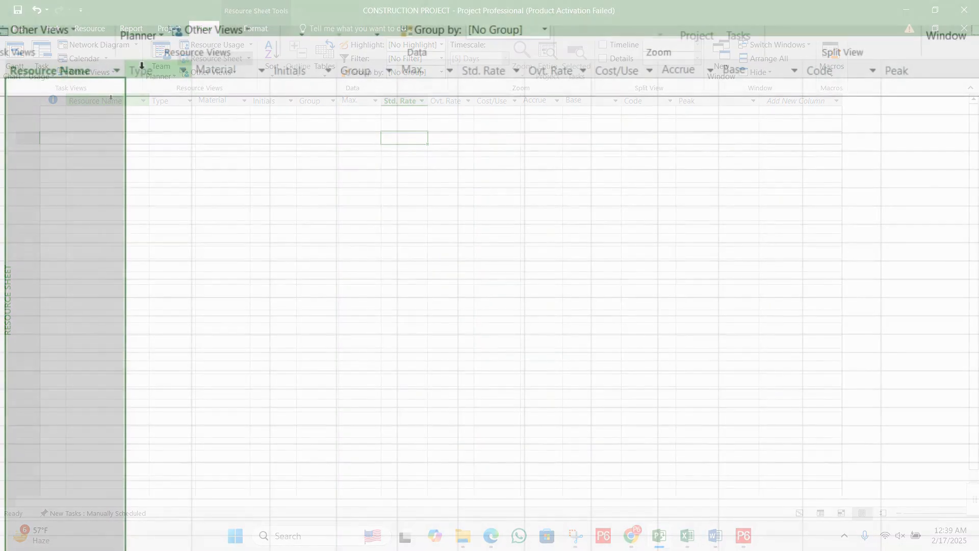
left_click(162, 98)
left_click(225, 66)
left_click(301, 69)
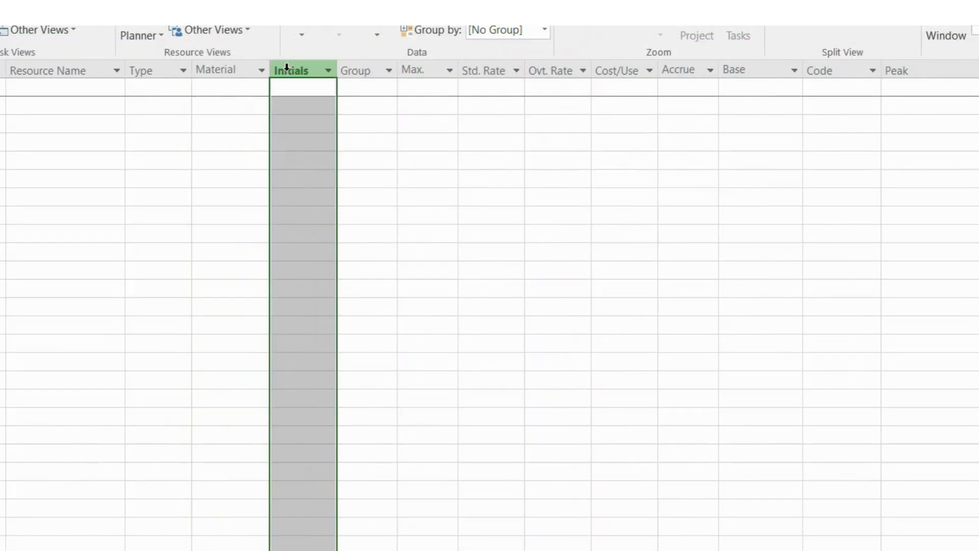
left_click(380, 68)
left_click(406, 70)
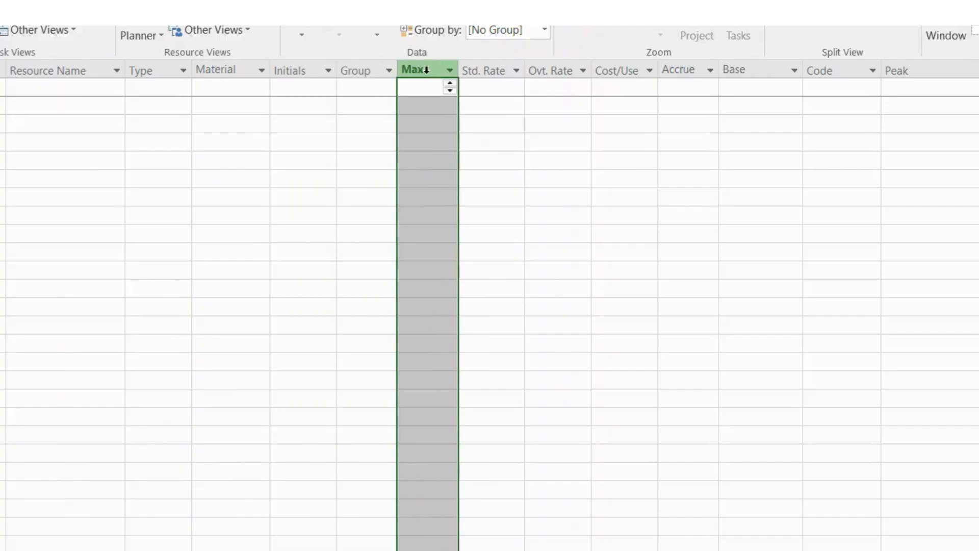
left_click(474, 67)
left_click(549, 67)
left_click(620, 71)
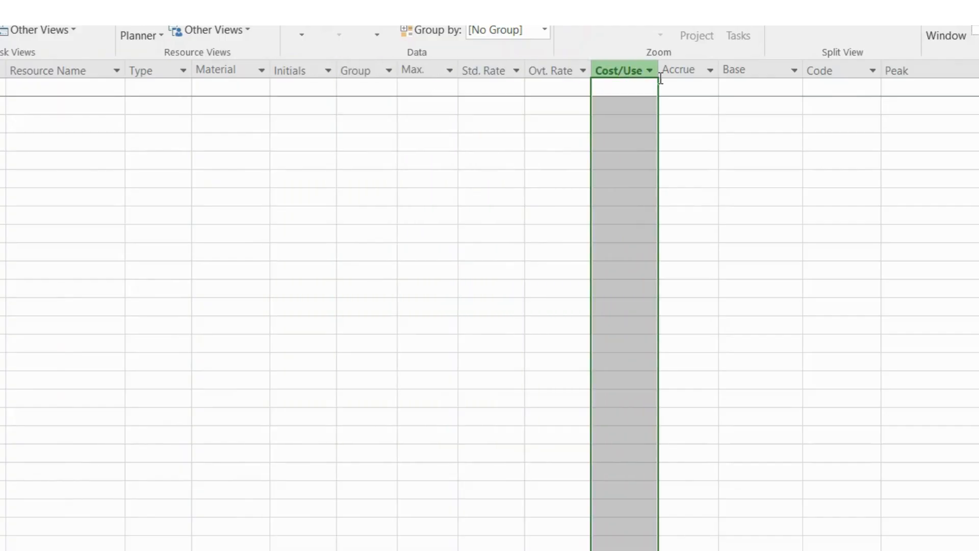
left_click(689, 70)
left_click(749, 69)
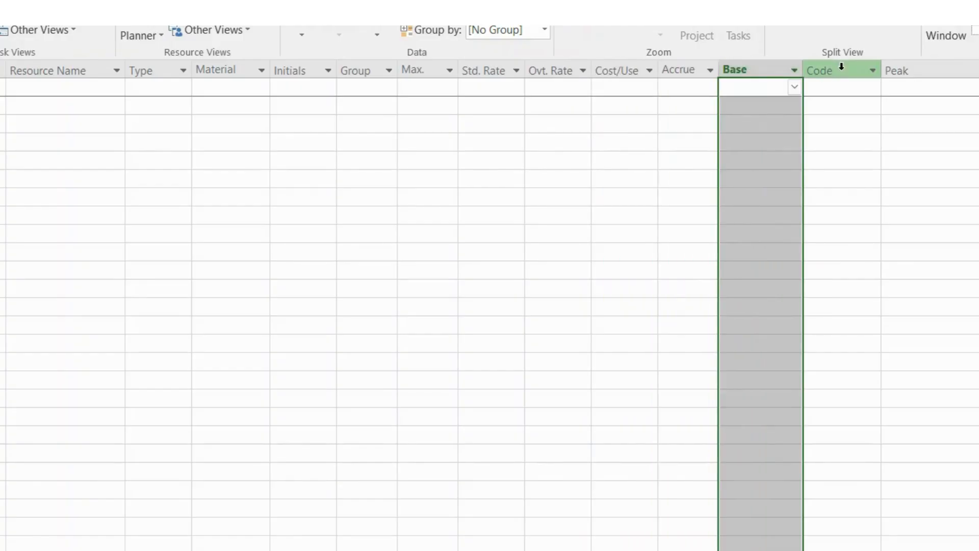
left_click(842, 66)
left_click(908, 72)
- Examine the Resource Name column and its first rows, where the resources are listed
left_click(83, 90)
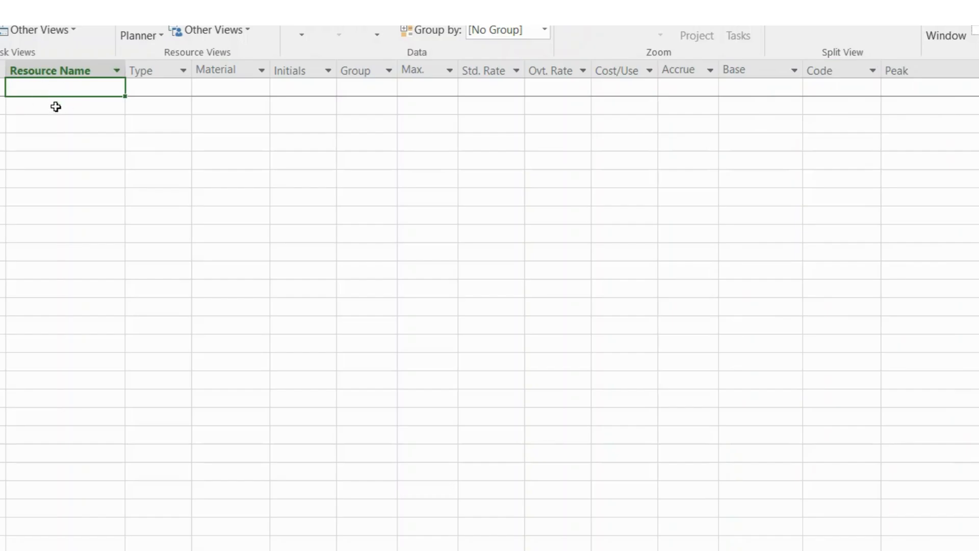
left_click(59, 105)
left_click(73, 90)
left_click(75, 107)
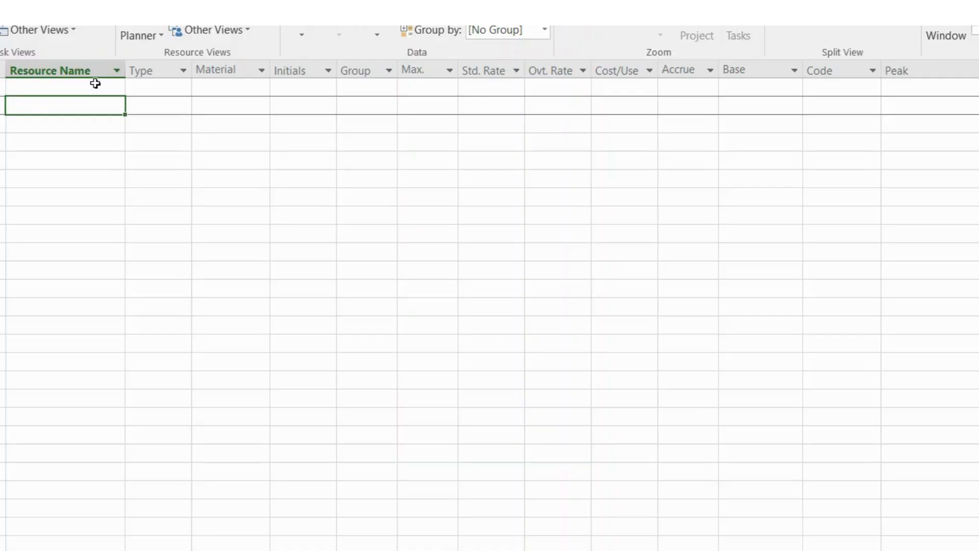
left_click(68, 143)
left_click(71, 164)
left_click(75, 190)
left_click(77, 162)
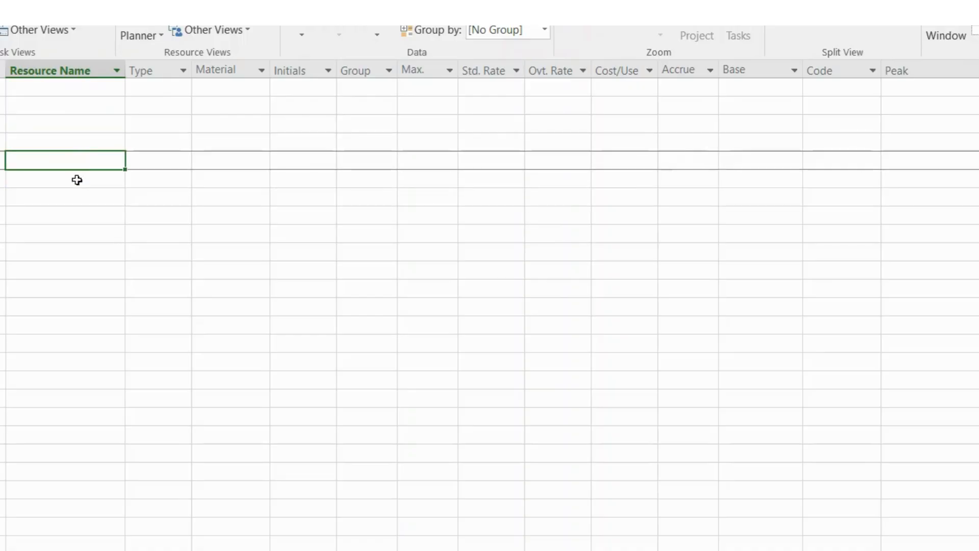
left_click(79, 190)
left_click(80, 141)
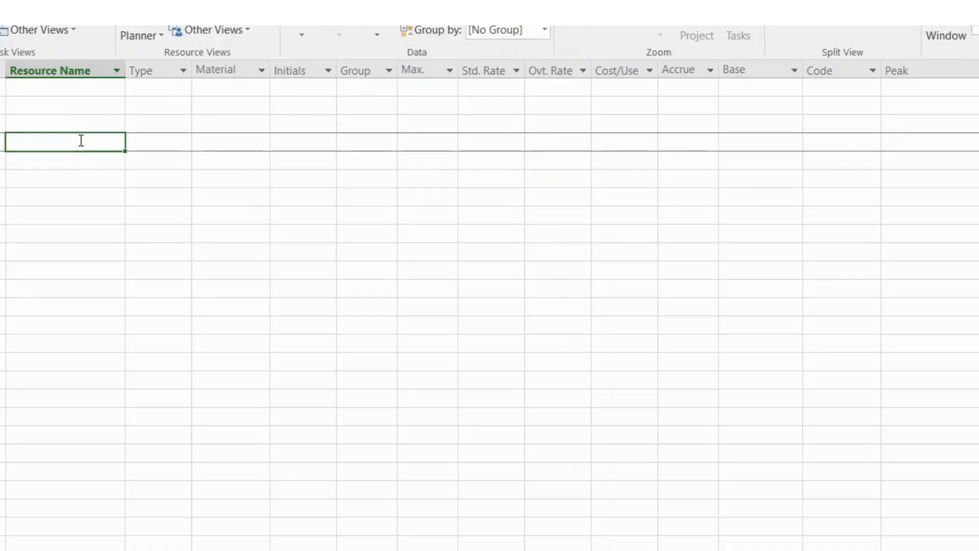
left_click(75, 72)
- Review the Type choices in the first row and start a resource entry there with the type Work
left_click(168, 69)
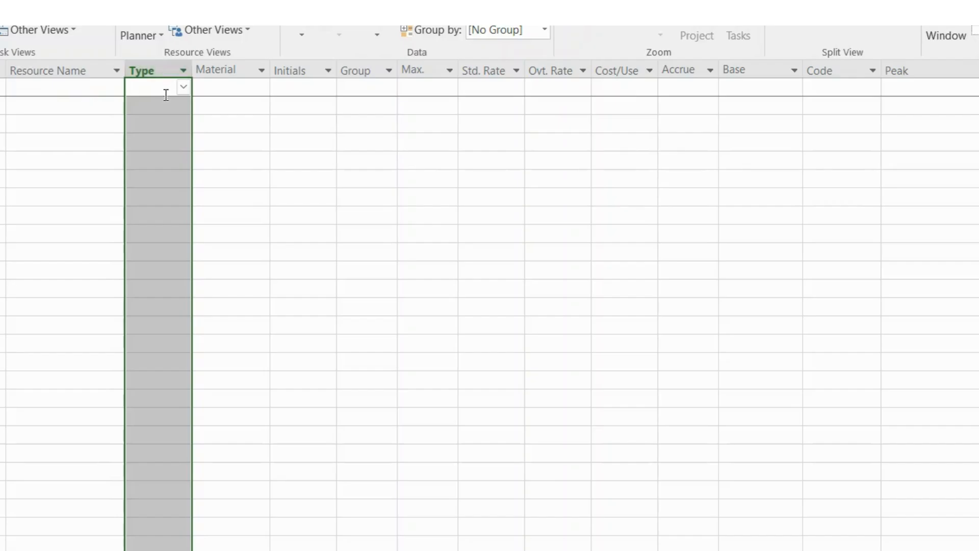
left_click(166, 90)
left_click(184, 89)
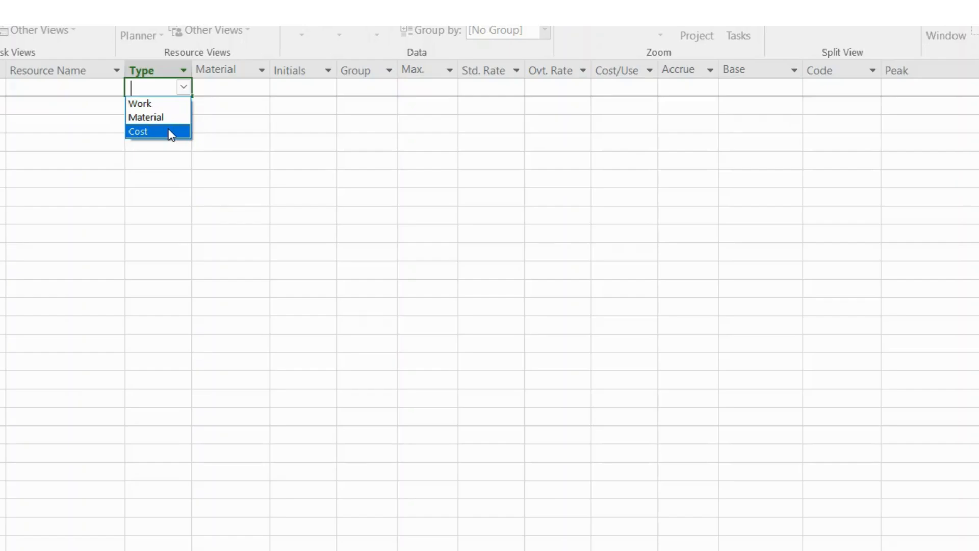
left_click(234, 94)
- Examine the Material column and its rows in the resource sheet
left_click(233, 67)
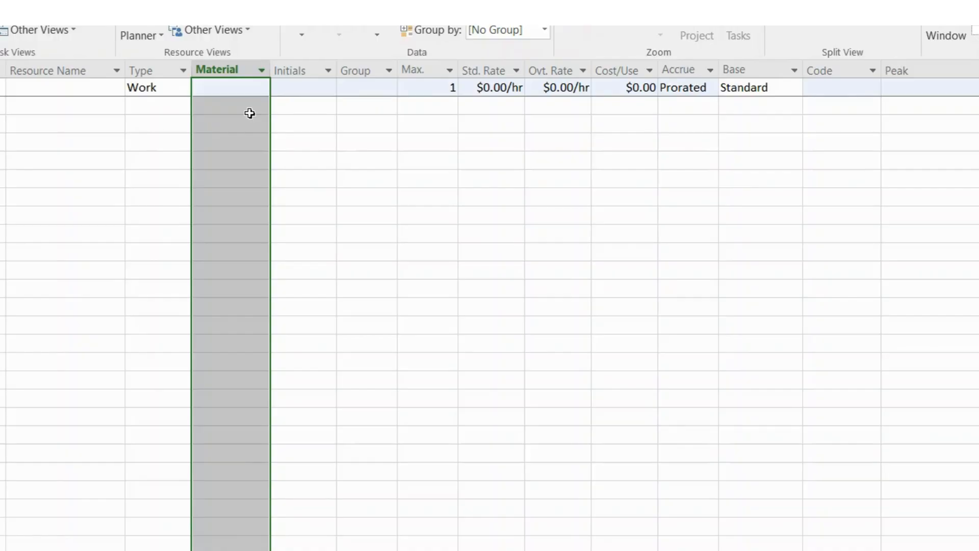
left_click(249, 112)
left_click(248, 74)
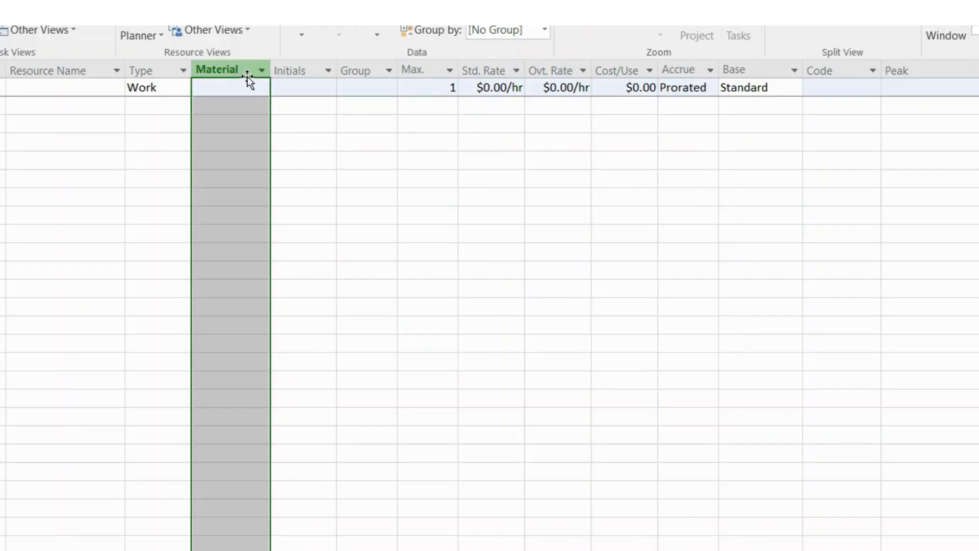
left_click(247, 122)
left_click(245, 142)
left_click(244, 166)
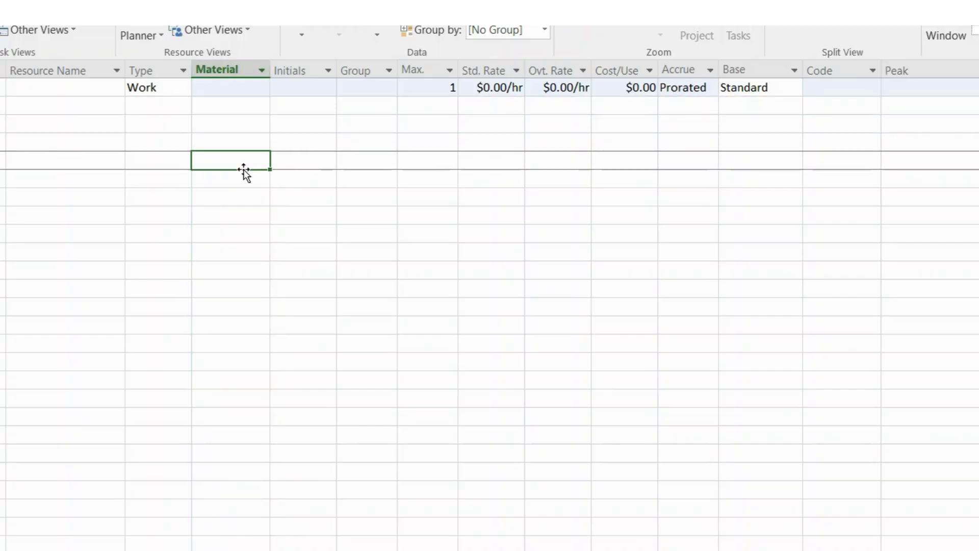
left_click(240, 199)
left_click(247, 161)
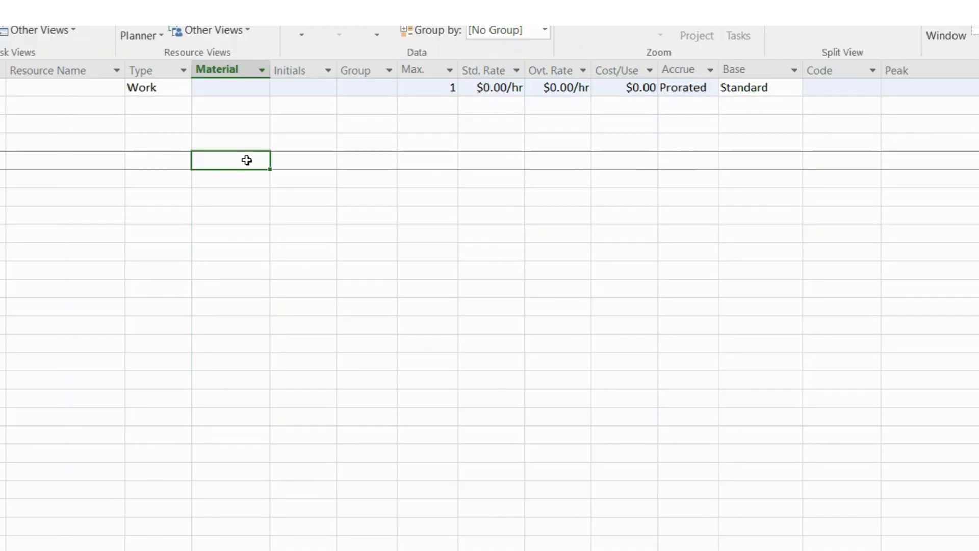
- Examine the Initials, Group and Max. columns of the resource sheet
left_click(296, 71)
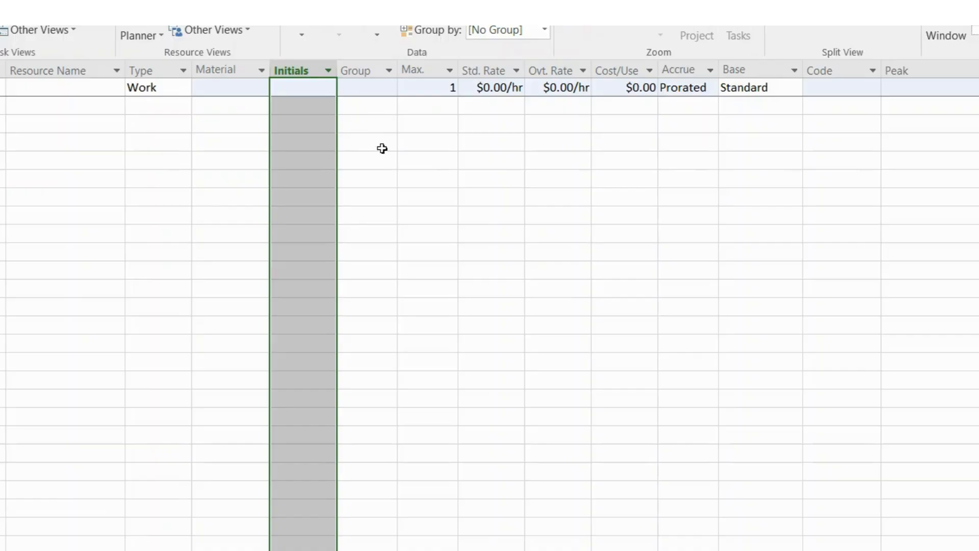
left_click(327, 176)
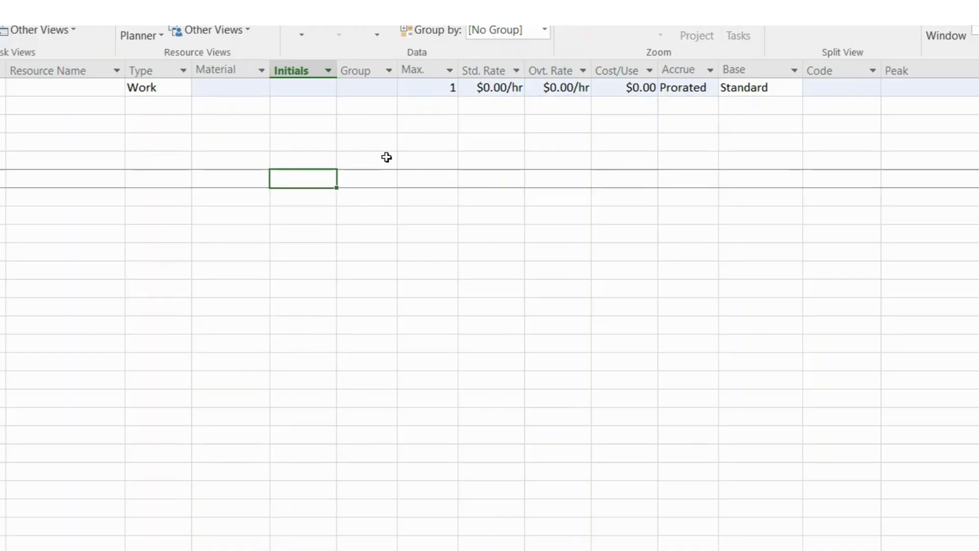
left_click(365, 71)
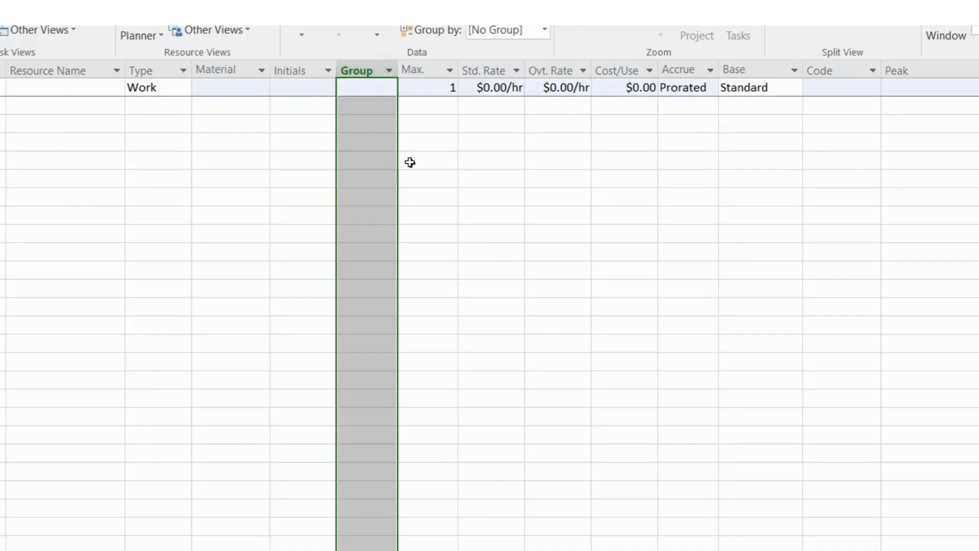
left_click(456, 200)
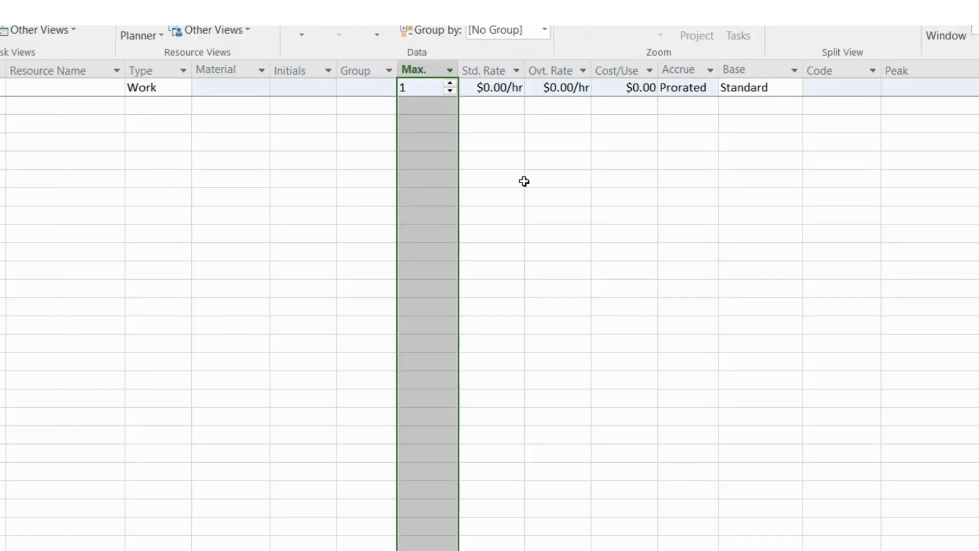
- Compare the Std. Rate and Ovt. Rate columns of the resource sheet
left_click(501, 162)
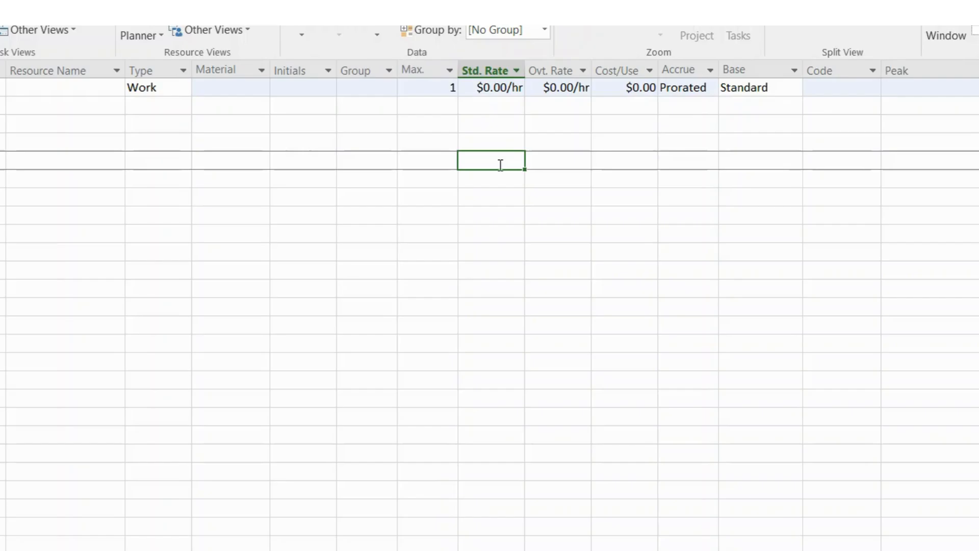
left_click(488, 75)
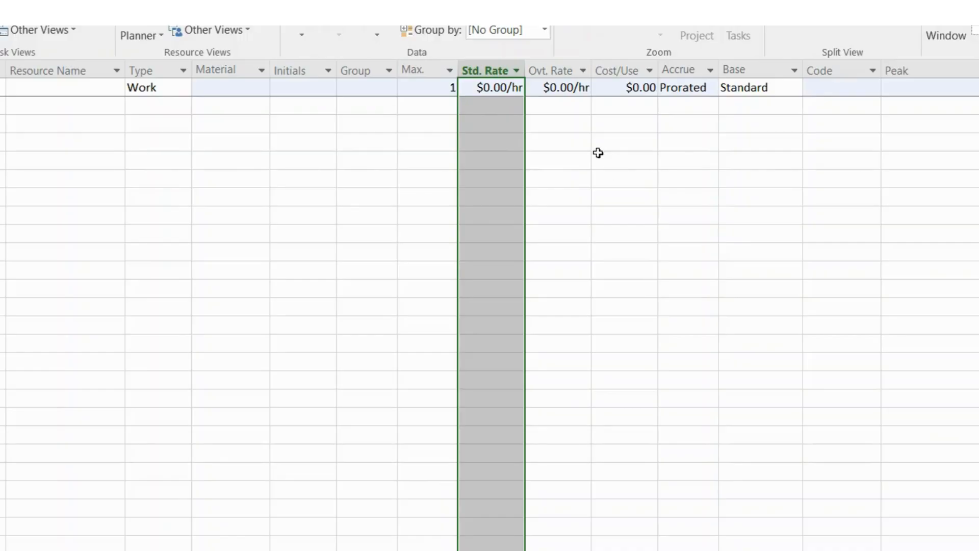
left_click(567, 75)
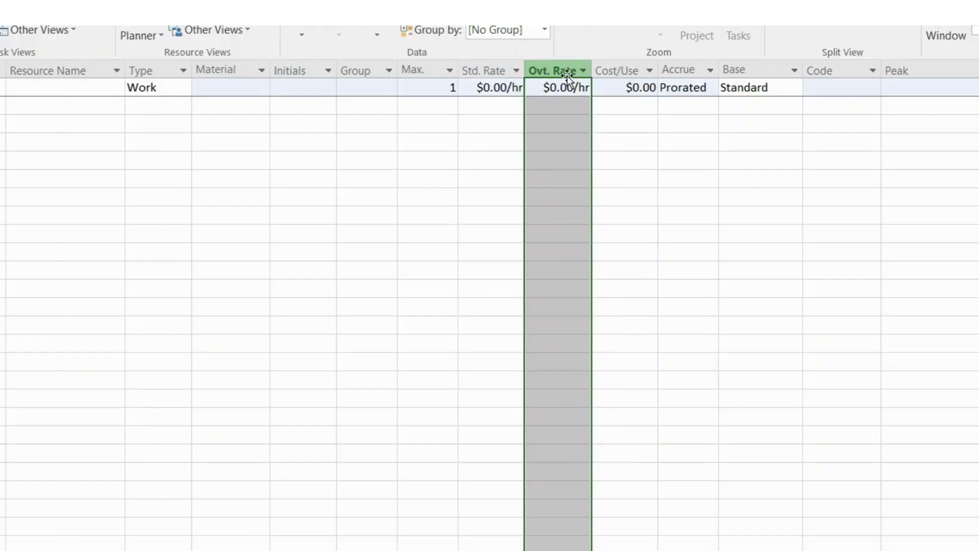
left_click(552, 123)
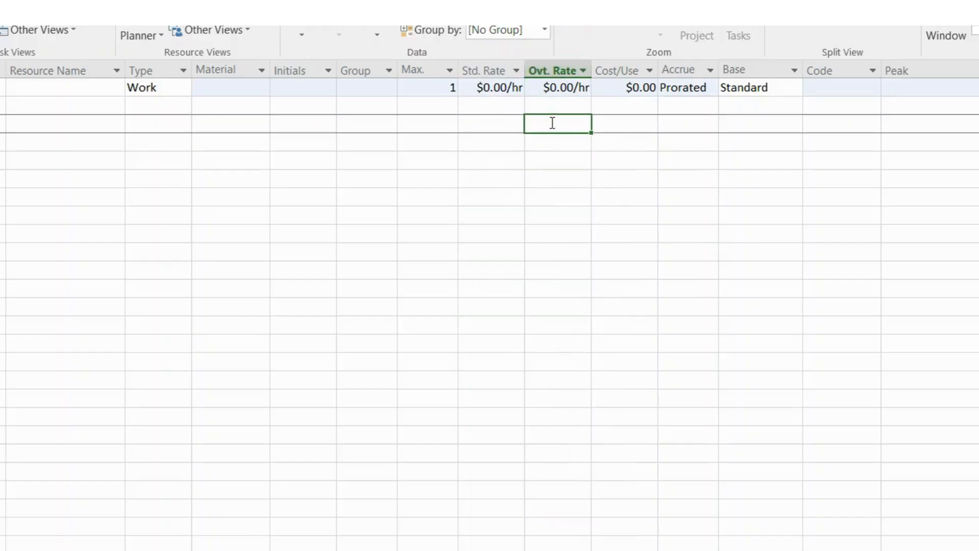
left_click(502, 65)
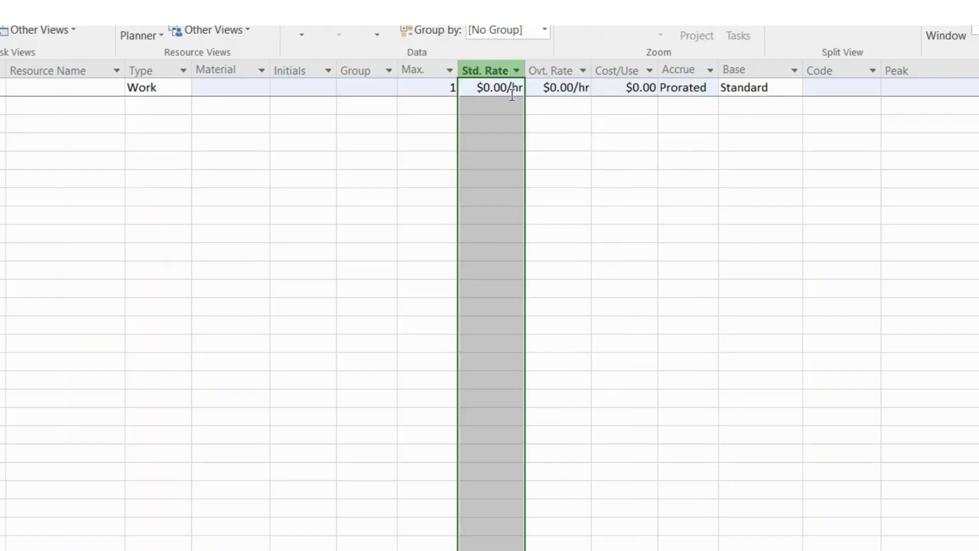
left_click(503, 141)
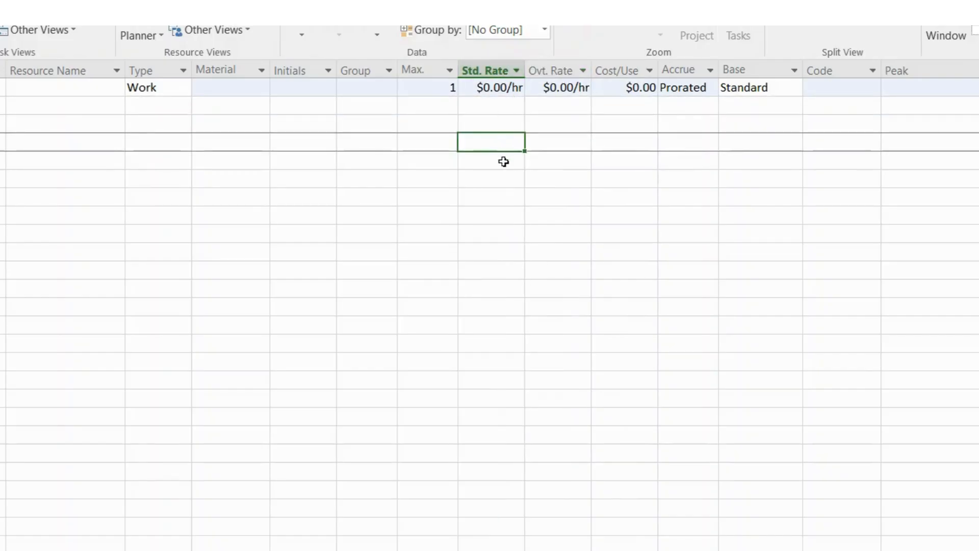
left_click(505, 125)
left_click(492, 67)
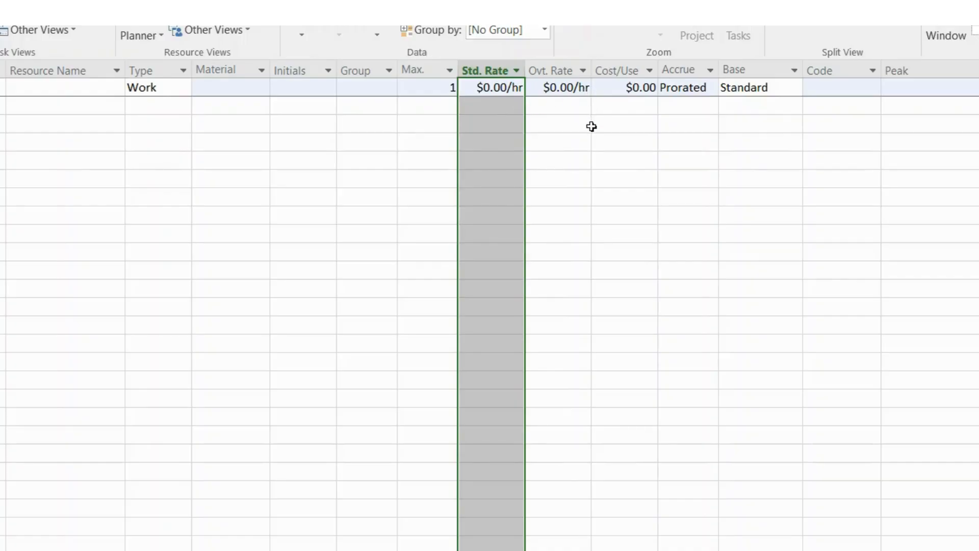
left_click(555, 81)
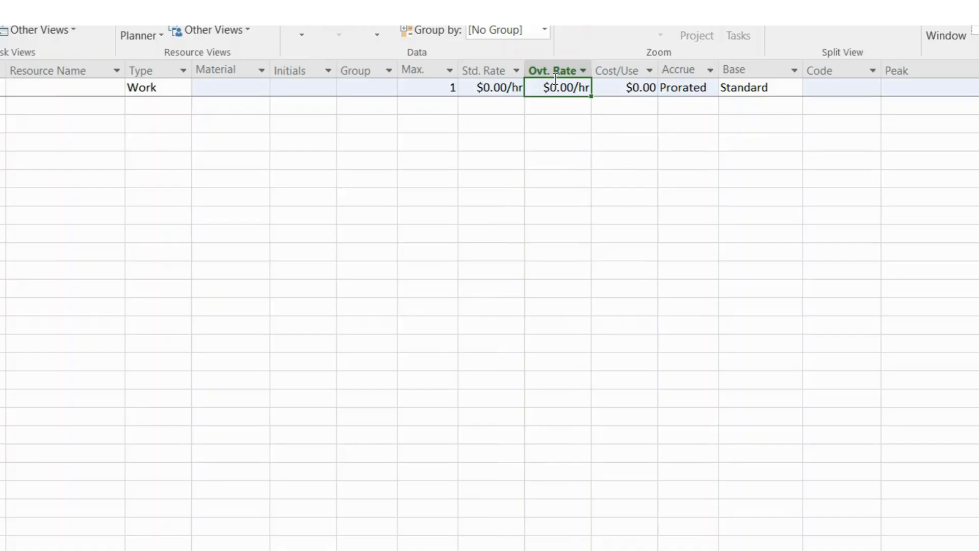
- Examine the Cost/Use column and review the Accrue choices for the first resource, leaving its accrual method as is
left_click(634, 70)
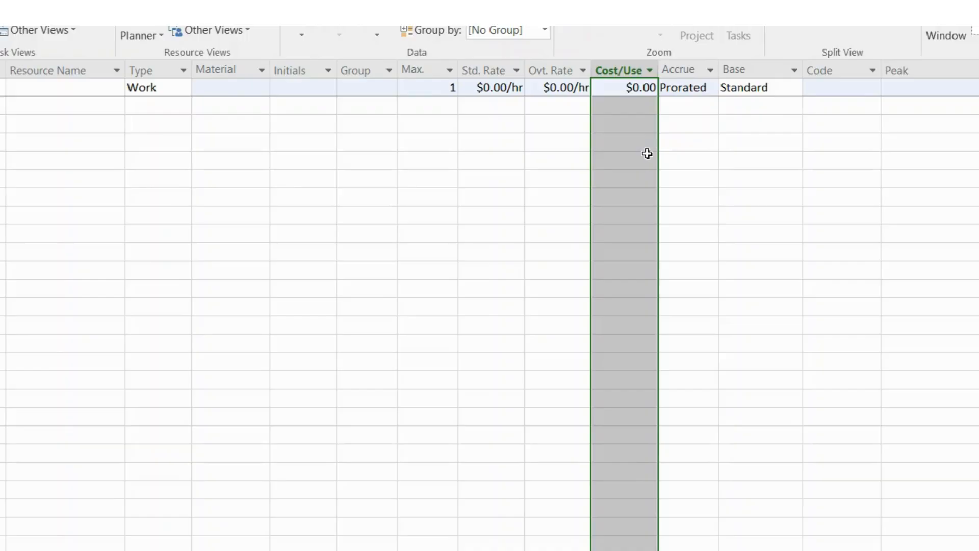
left_click(689, 71)
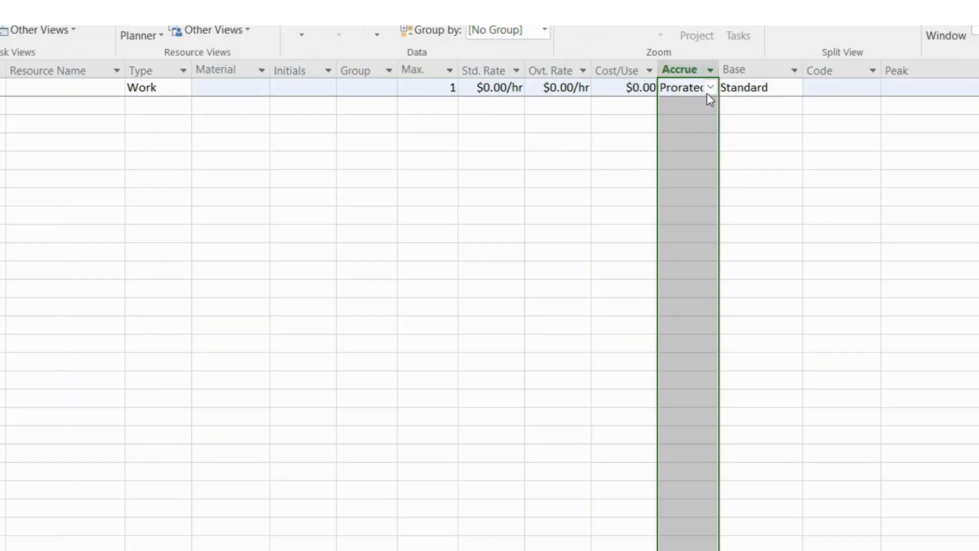
left_click(711, 89)
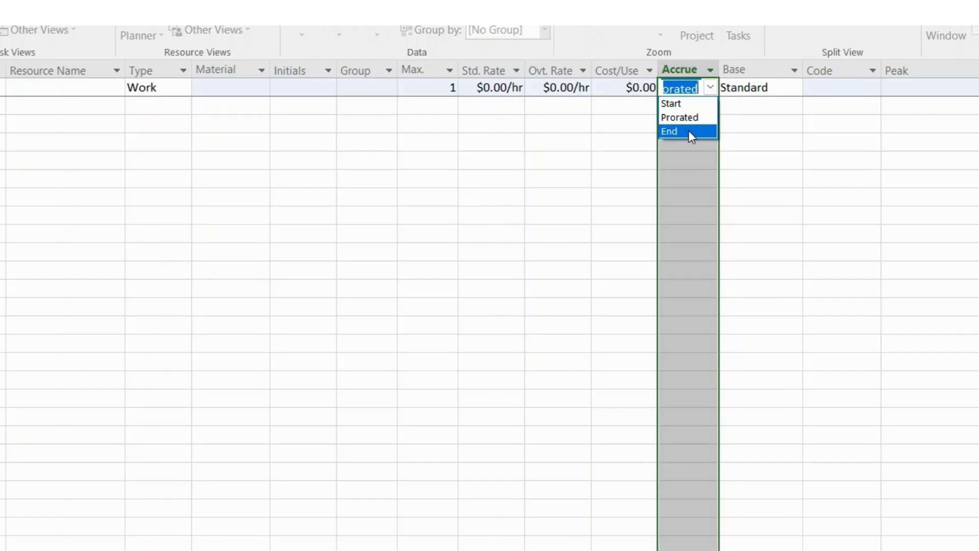
left_click(758, 139)
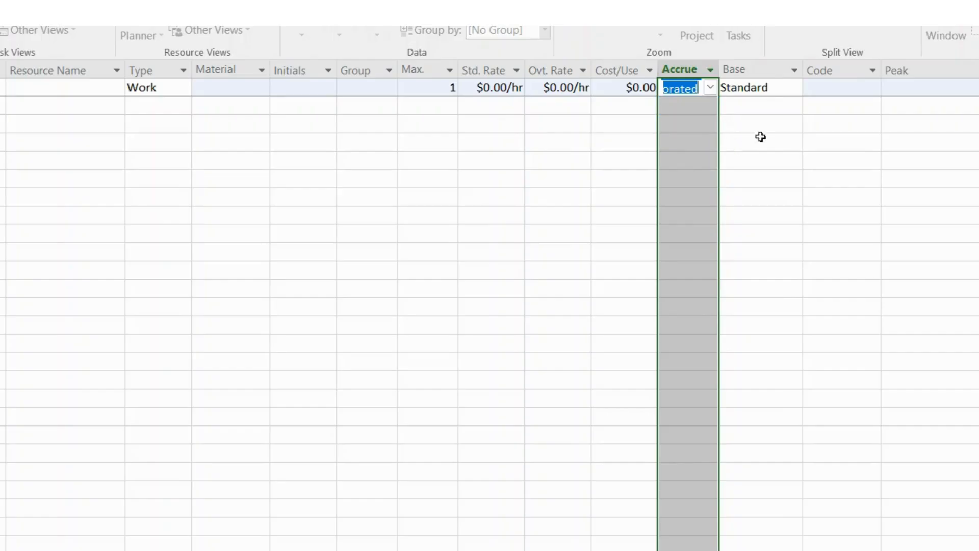
- Examine the Base column and review the base calendar choices for the first resource, leaving its calendar as is
left_click(742, 68)
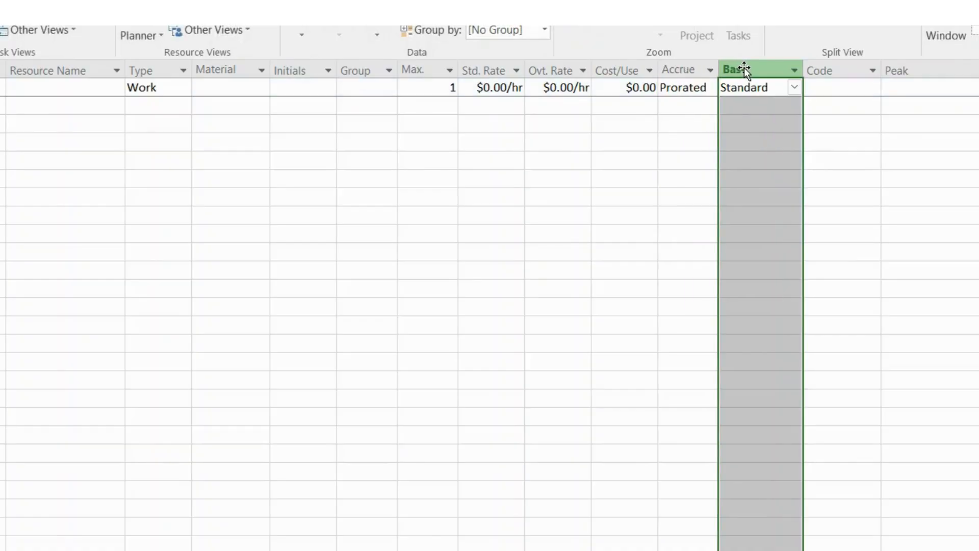
left_click(795, 88)
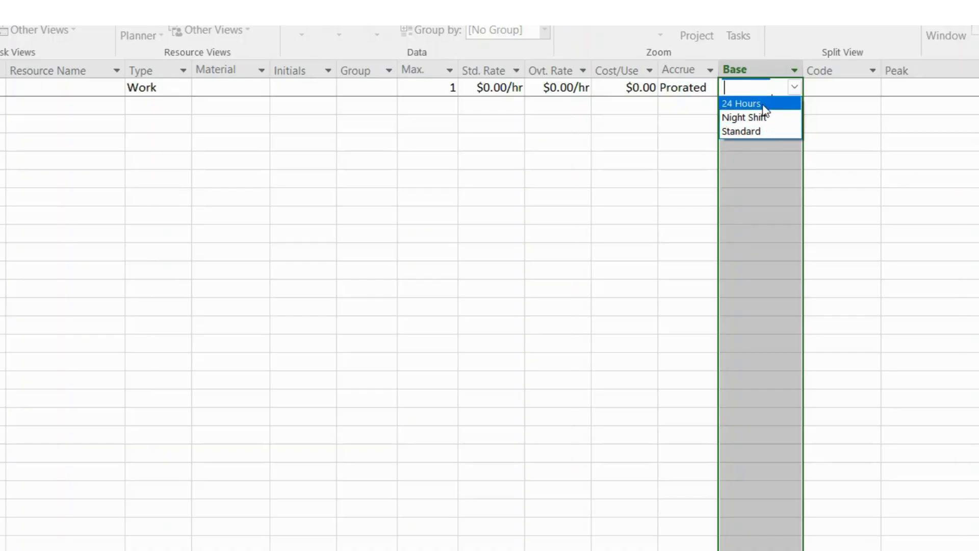
key("alt+F4")
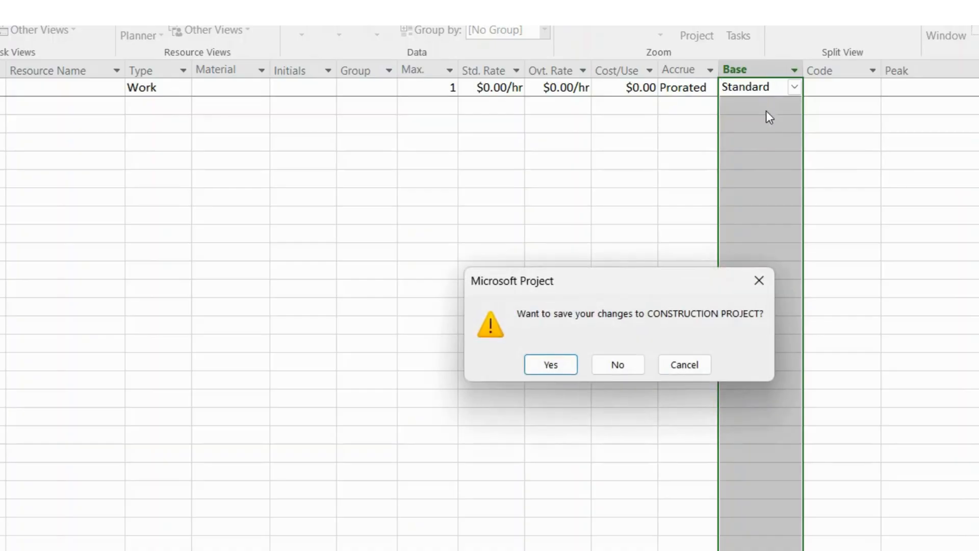
left_click(615, 367)
left_click(794, 87)
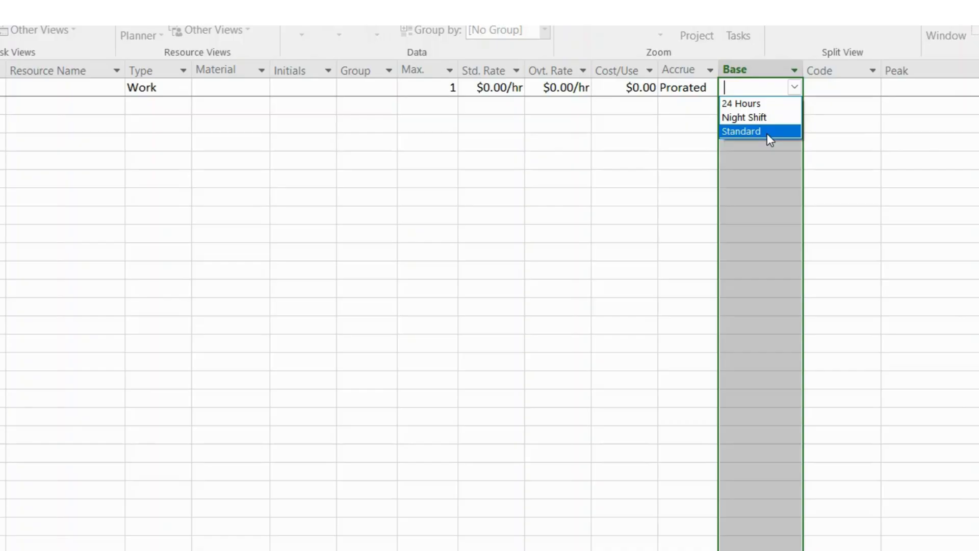
left_click(770, 153)
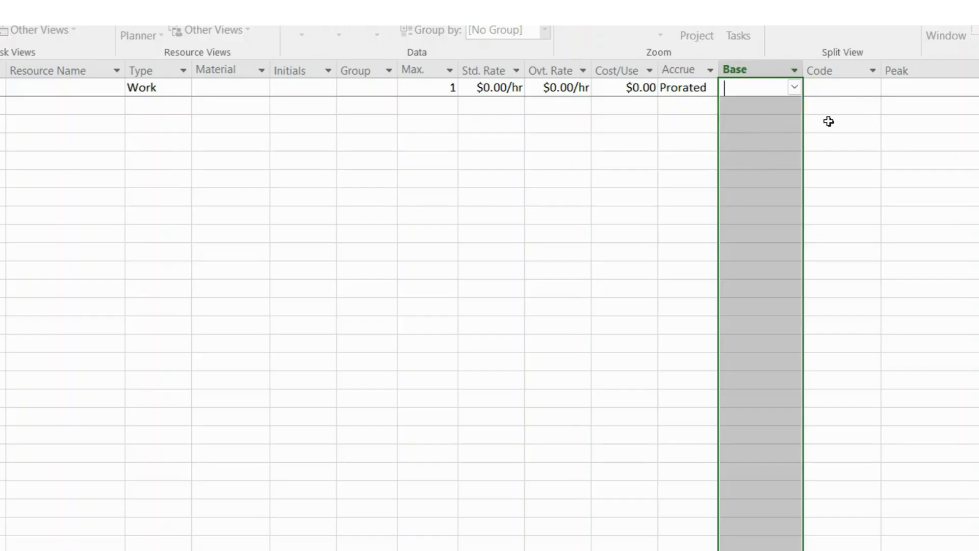
- Move the Code column between the Resource Name and Type columns
left_click(840, 66)
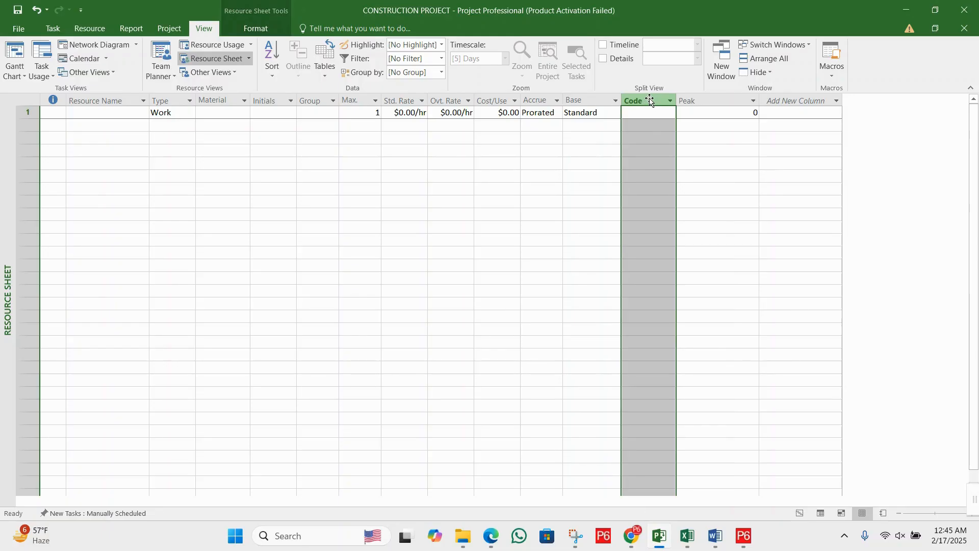
left_click_drag(652, 100, 72, 100)
left_click(174, 101)
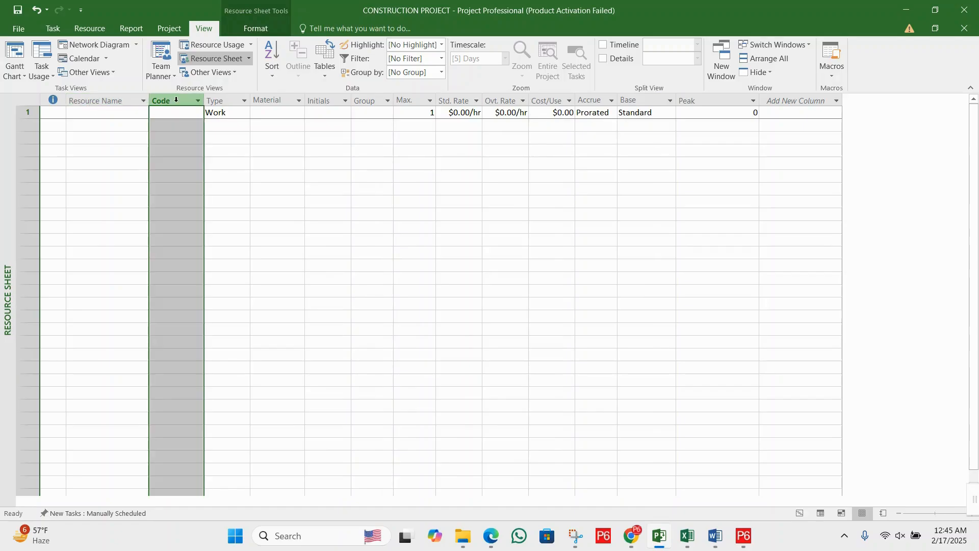
left_click_drag(175, 102, 70, 101)
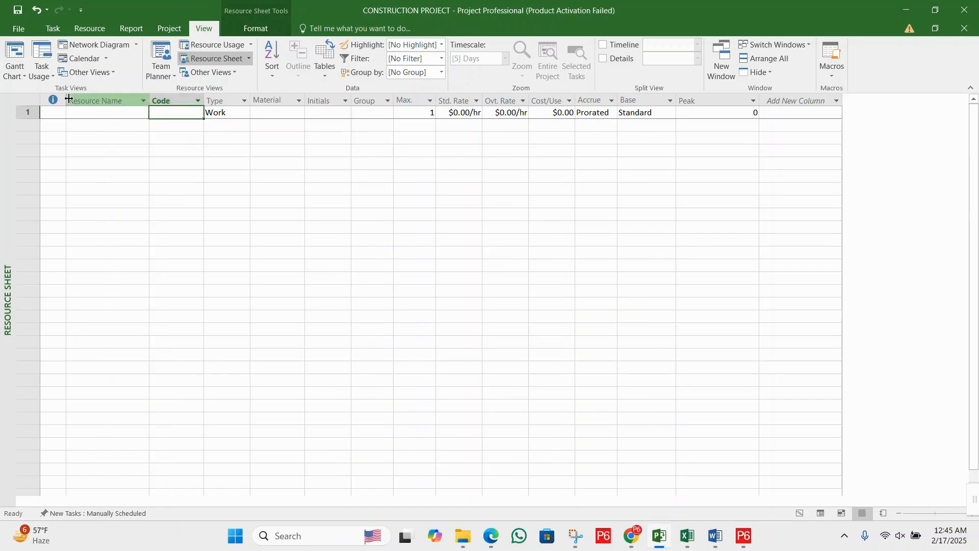
left_click(169, 101)
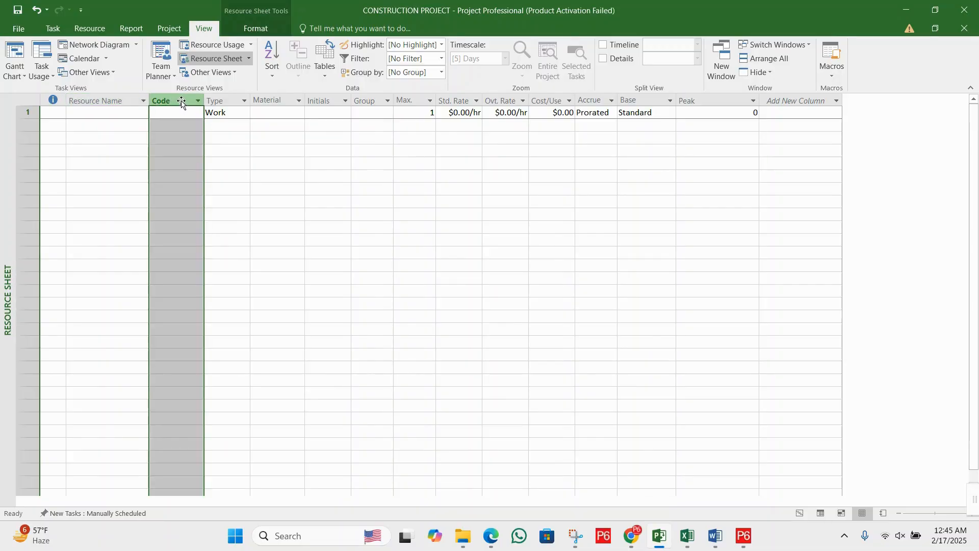
left_click_drag(181, 101, 73, 100)
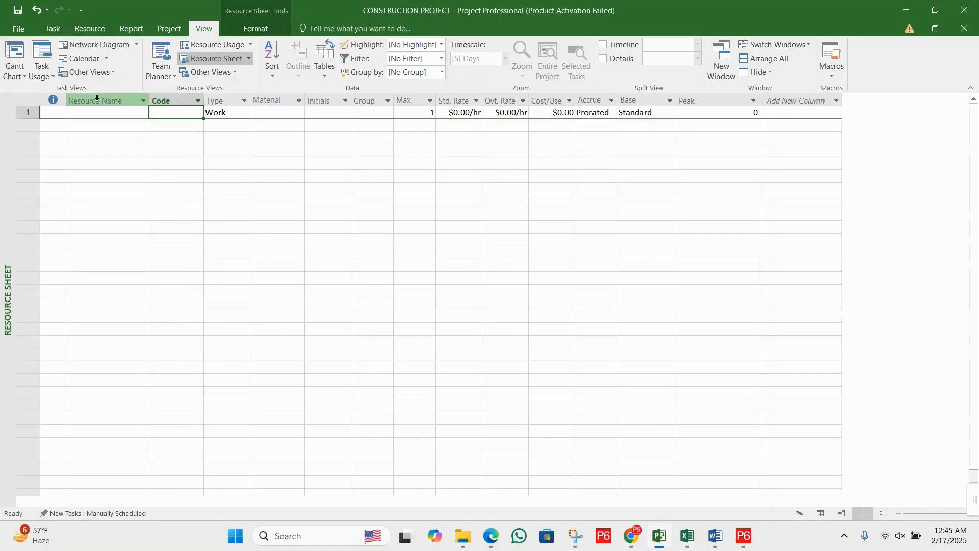
- Rearrange the leading resource sheet columns into the order Code, Resource Name, Type
left_click(97, 99)
left_click_drag(189, 105, 211, 97)
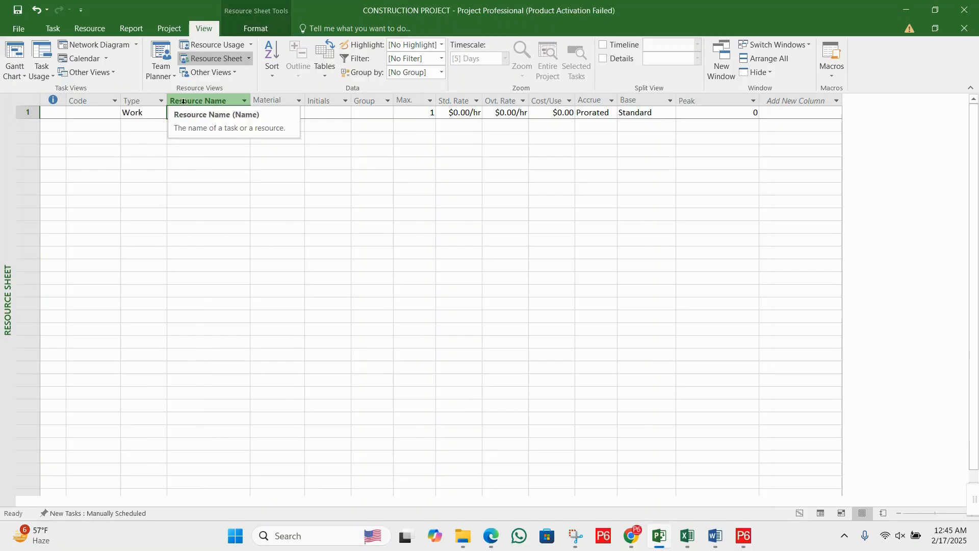
left_click(145, 101)
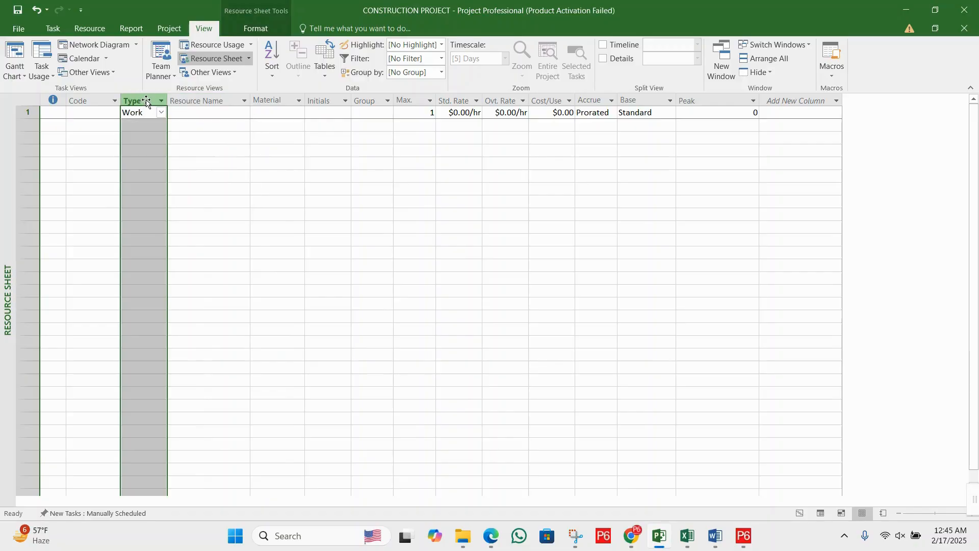
left_click_drag(147, 101, 225, 100)
- Examine the Code column's cells and the Peak column of the resource sheet
left_click(124, 116)
left_click(96, 115)
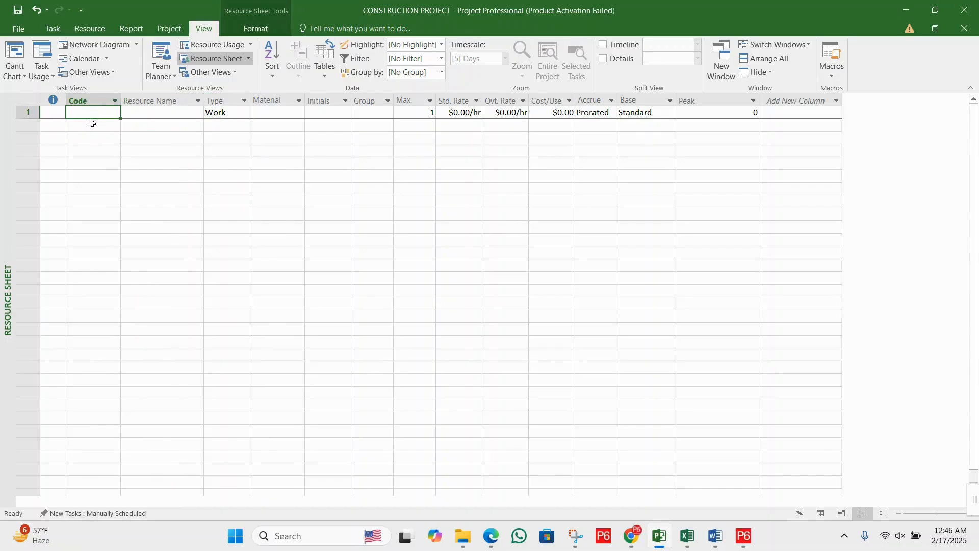
left_click(92, 134)
left_click(94, 117)
left_click(97, 138)
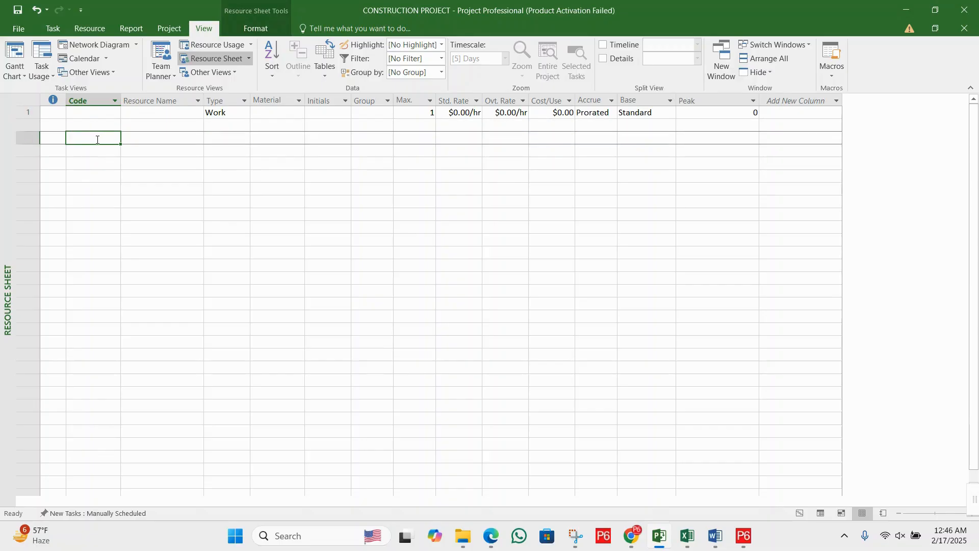
left_click(711, 98)
left_click(657, 140)
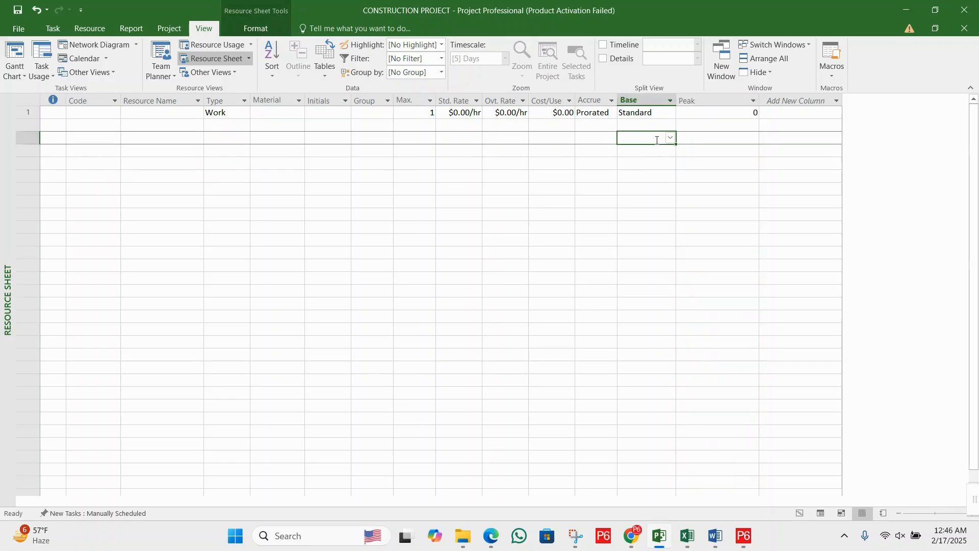
left_click(711, 101)
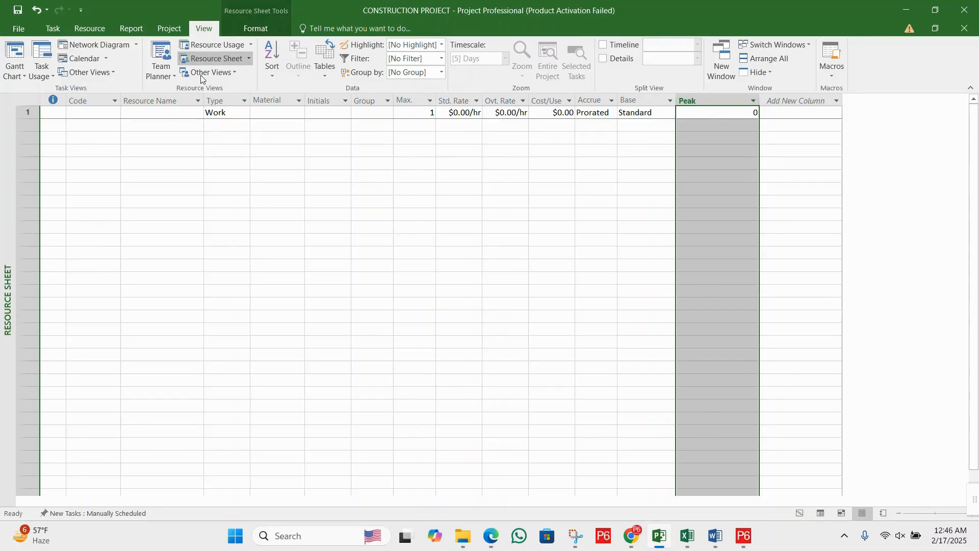
- Enter the code MP01 and the resource name PROJECT MANAGER for the first resource
left_click(105, 127)
left_click(107, 113)
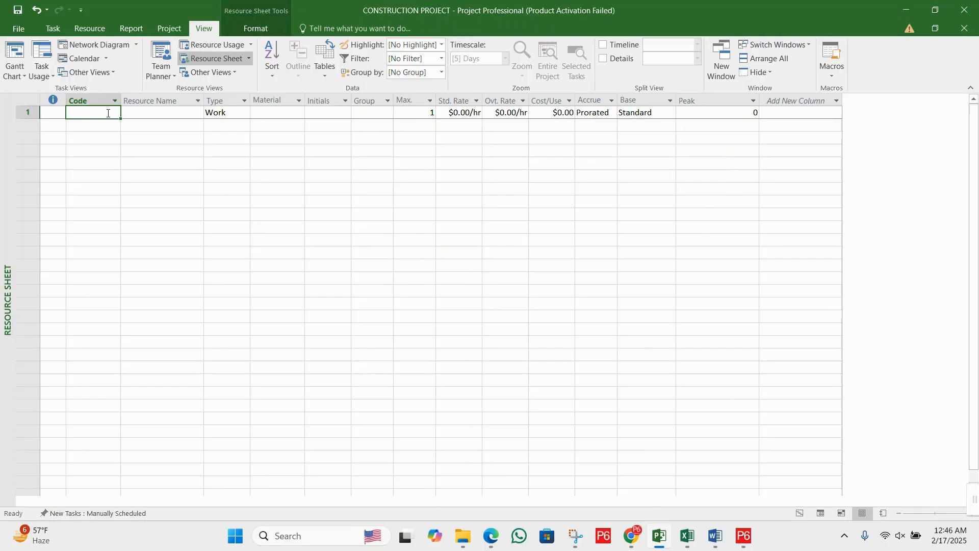
type("MP")
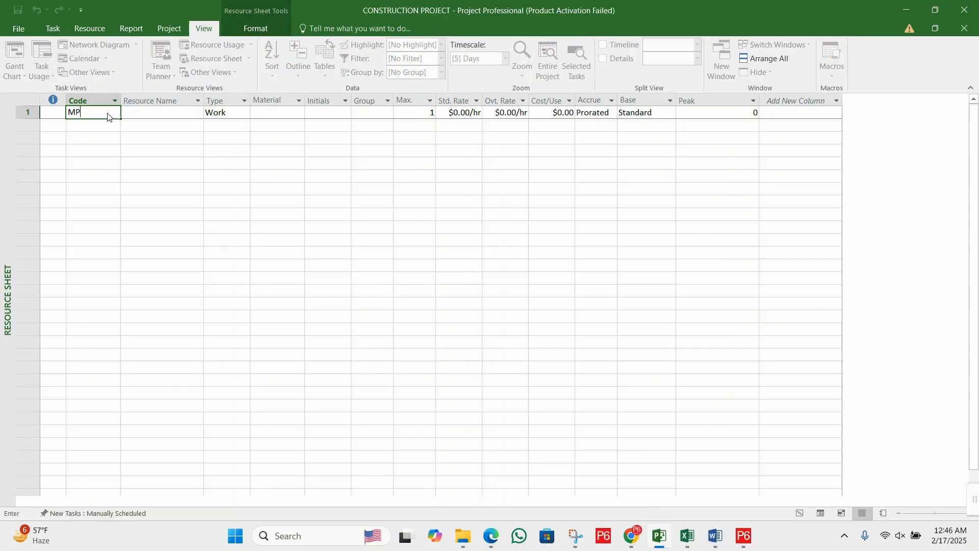
type("01")
left_click(148, 115)
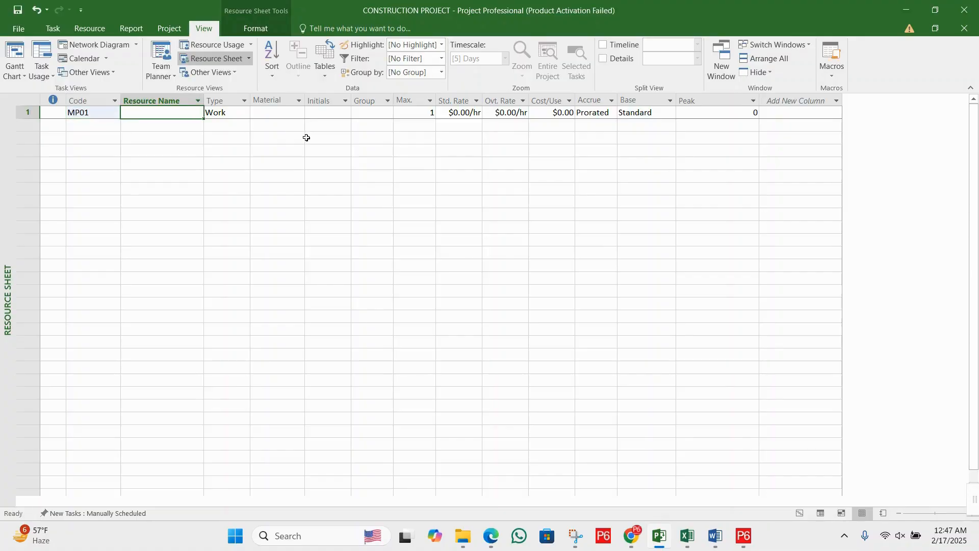
type("PROJECT")
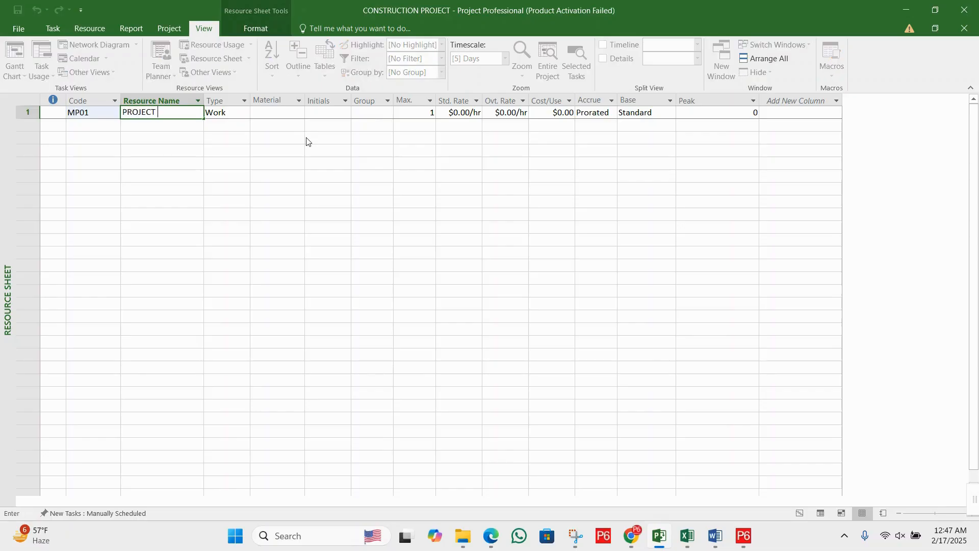
type(" MANAGER")
key("Tab")
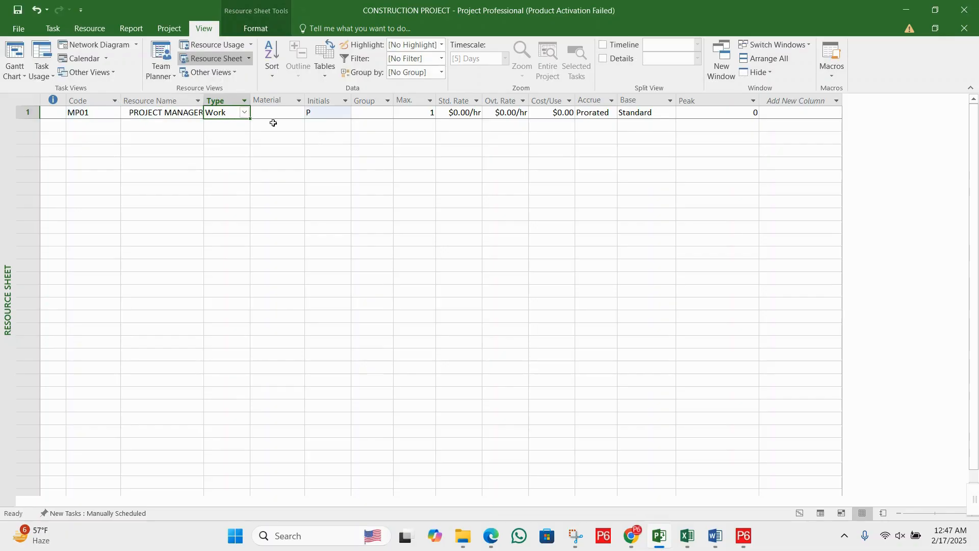
- Choose Work as the project manager's resource type and review its Material and Initials cells
left_click(245, 112)
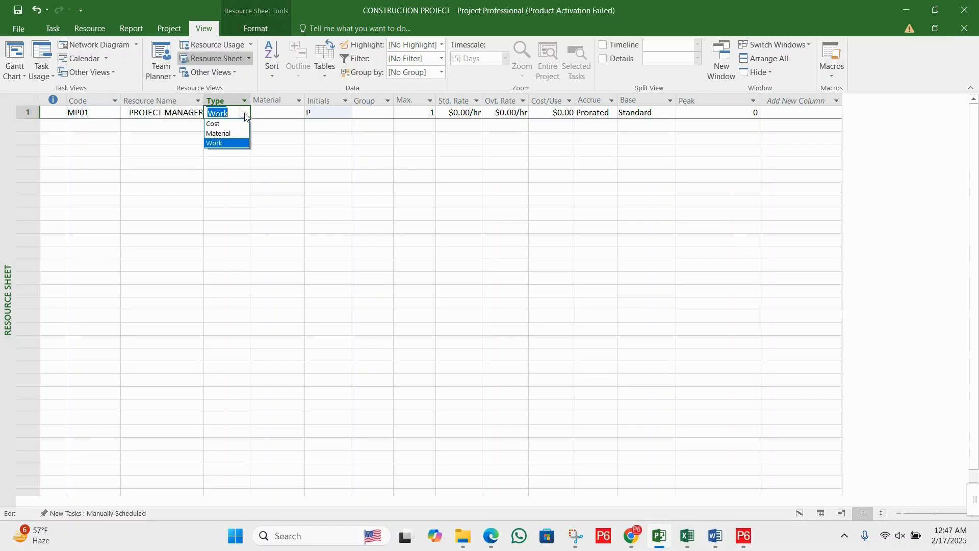
left_click(225, 144)
left_click(274, 115)
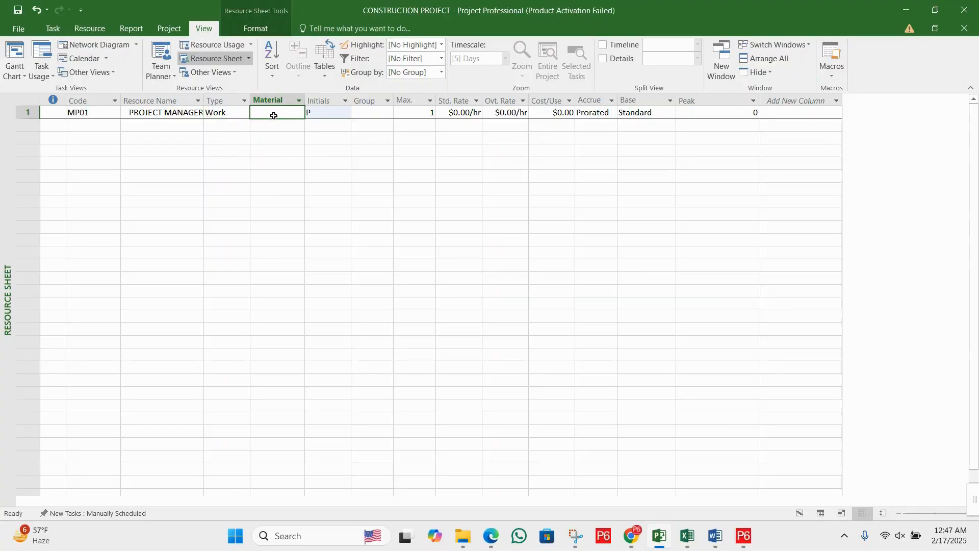
left_click(324, 112)
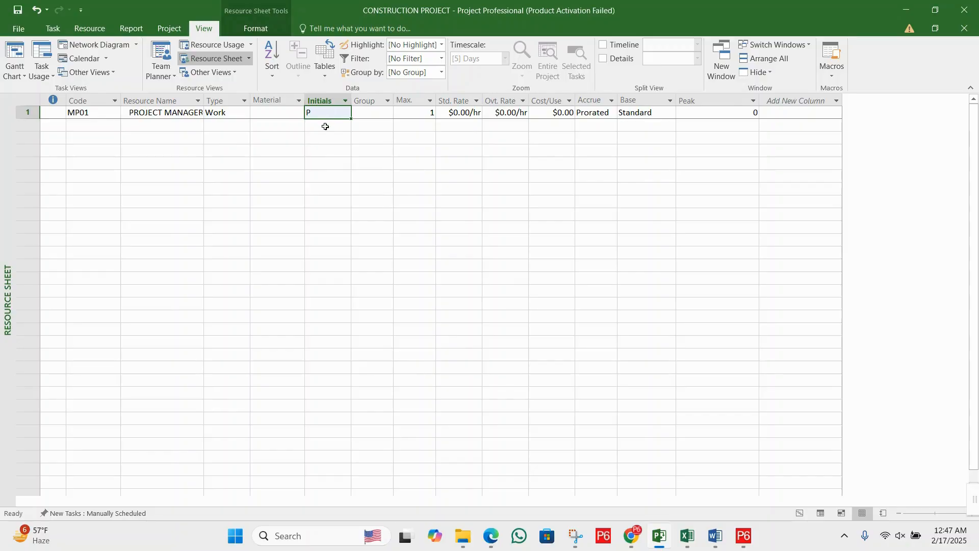
left_click(326, 128)
left_click(334, 112)
left_click(332, 126)
left_click(335, 113)
- Assign the project manager to the group "Management and supervisory staff" and widen the Group column to fit the text
left_click(376, 115)
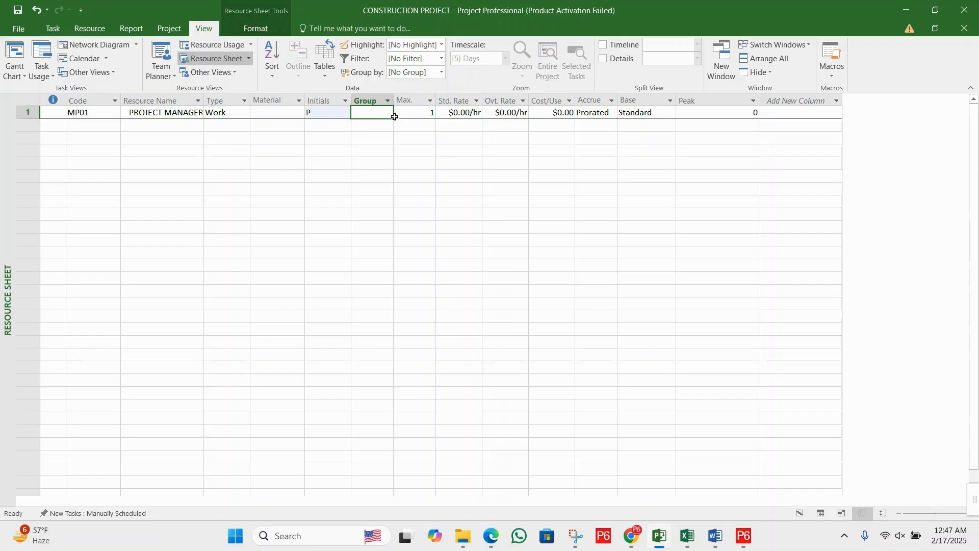
type("NANP")
key("BackSpace")
key("BackSpace")
key("BackSpace")
key("BackSpace")
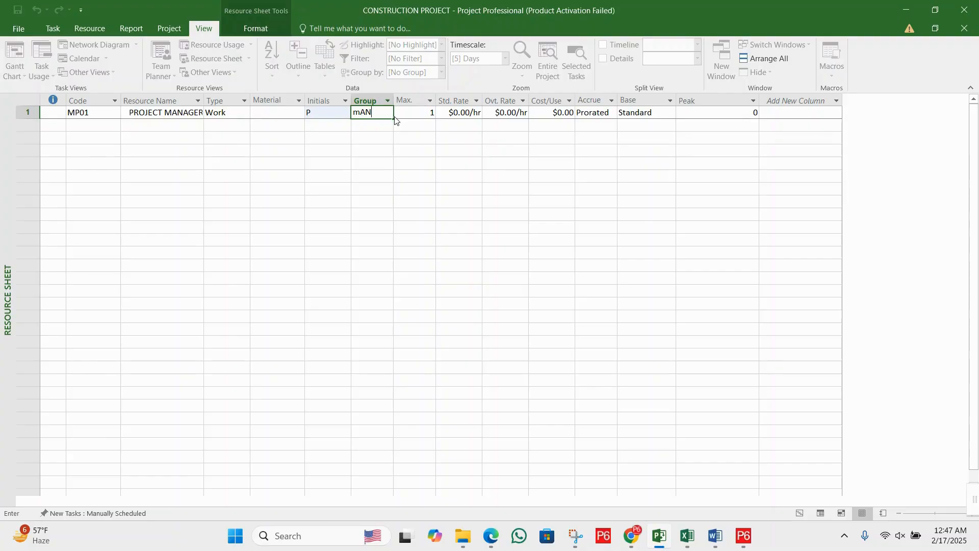
type("Management and supervisory staff")
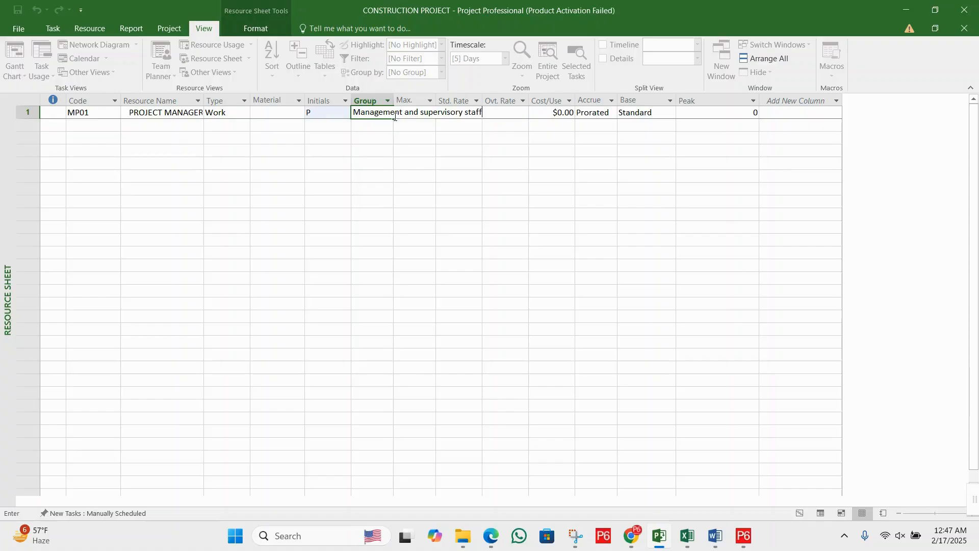
key("Return")
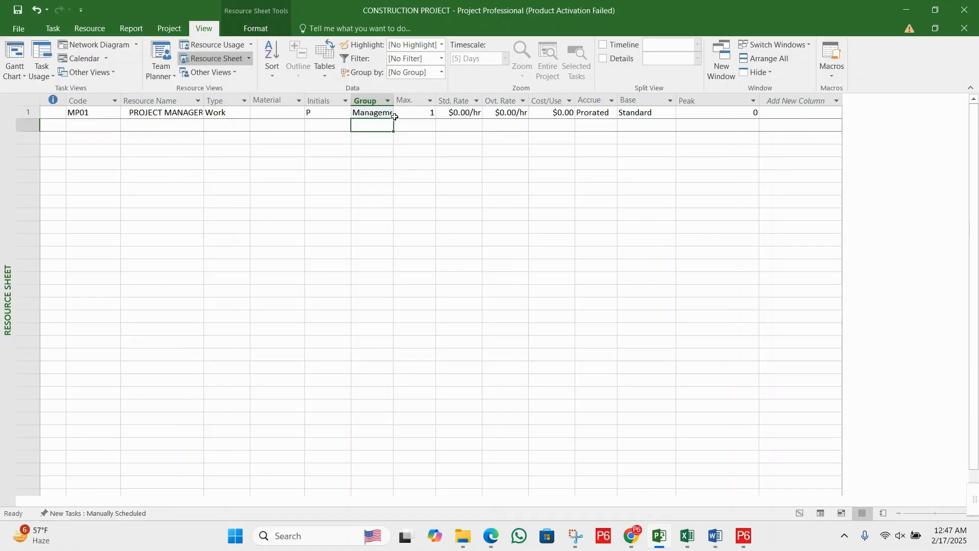
double_click(393, 100)
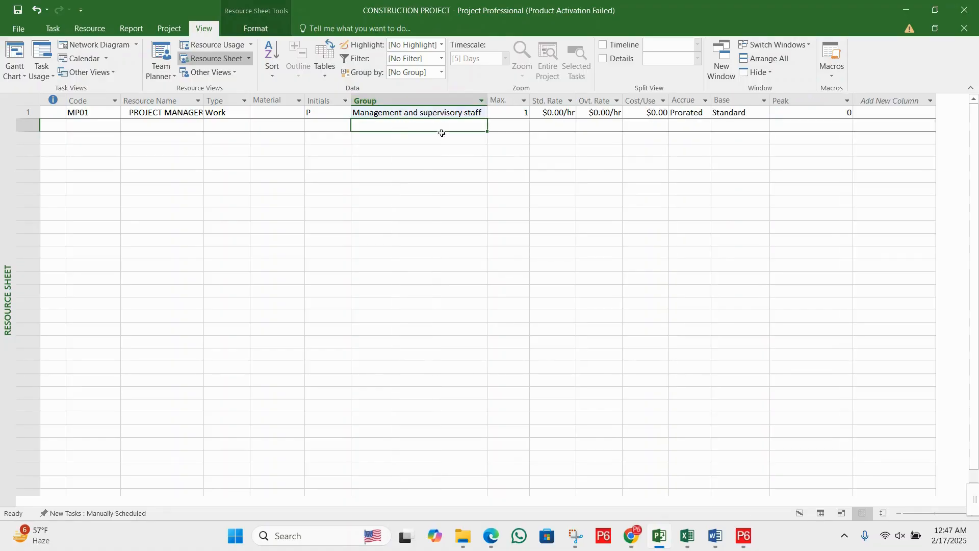
left_click(448, 159)
left_click(446, 125)
- Check the Max. units cell of the project manager, leaving its value as is
left_click(516, 113)
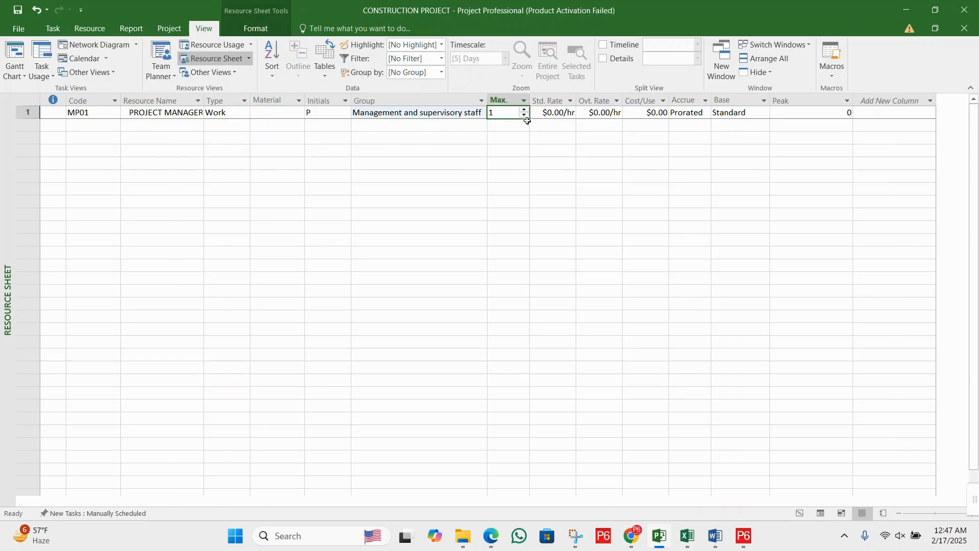
left_click(515, 141)
left_click(519, 116)
left_click(553, 125)
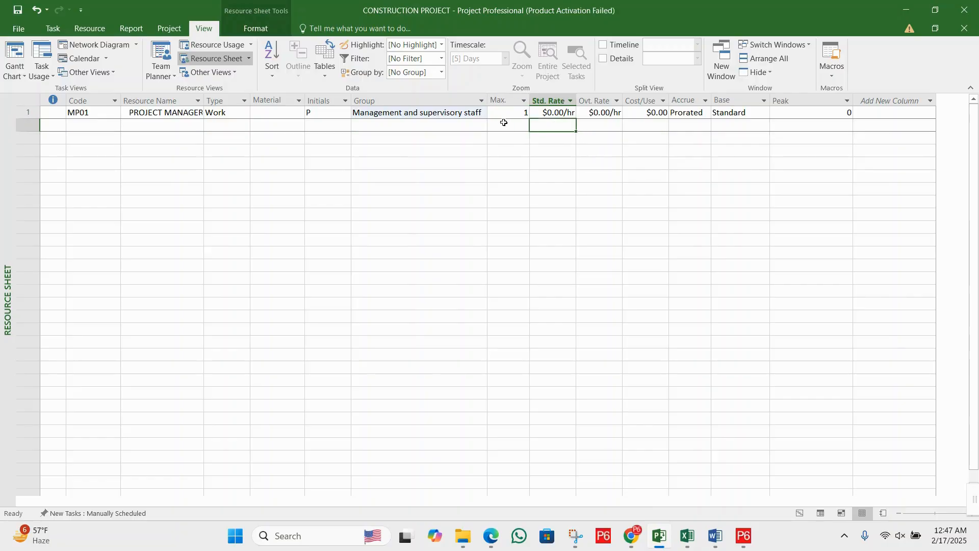
left_click(507, 115)
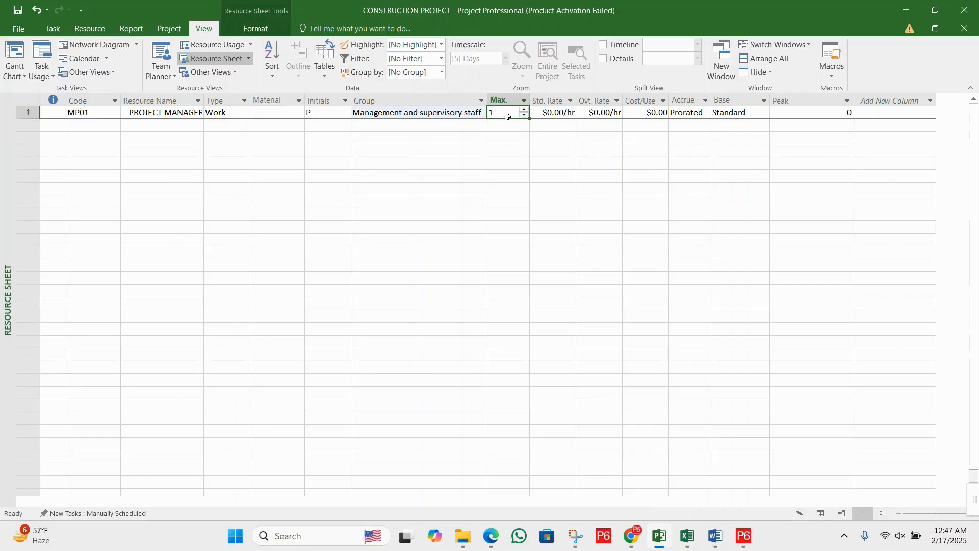
left_click(548, 138)
left_click(499, 115)
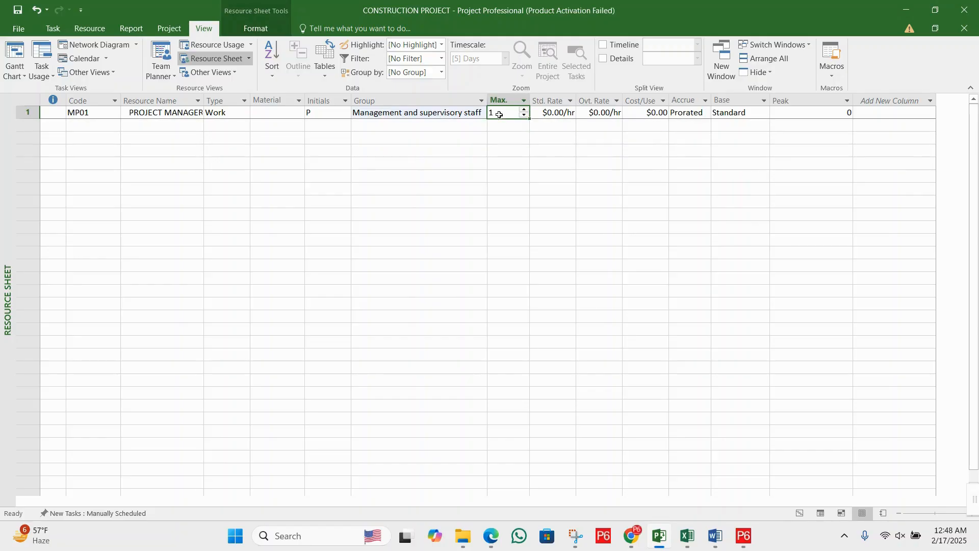
- Set the project manager's standard rate to $40.00/hr
left_click(561, 113)
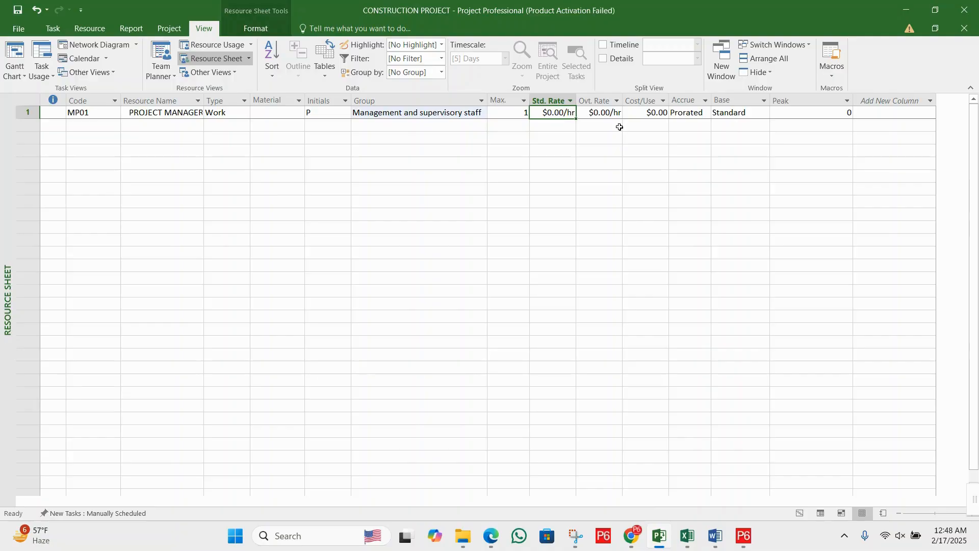
type("40")
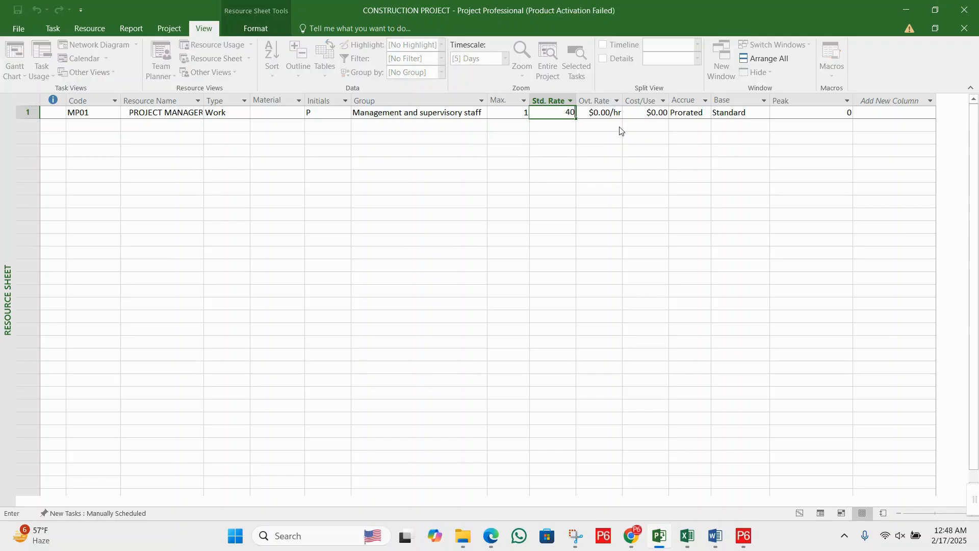
key("Return")
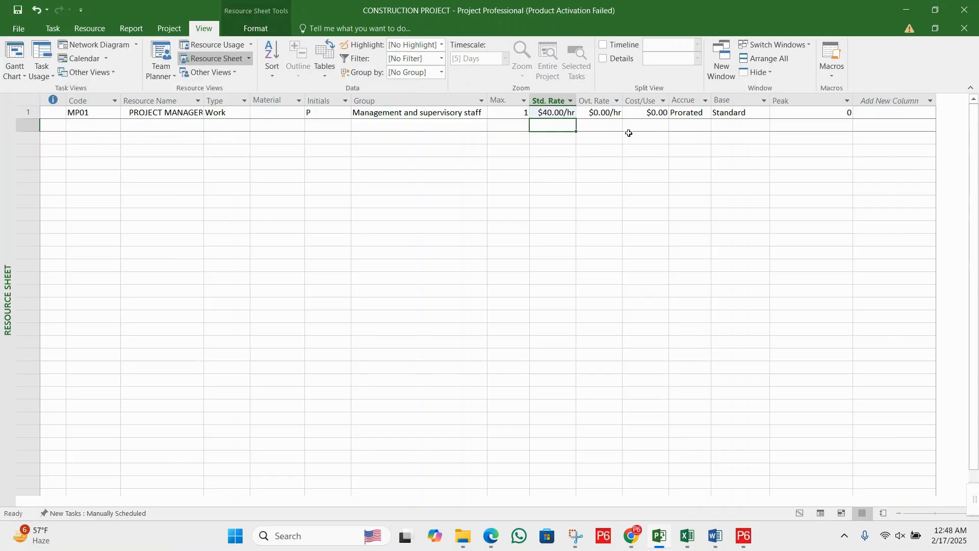
- Examine the standard rate, overtime rate and cost-per-use columns of the project manager's row
left_click(603, 116)
left_click(547, 127)
left_click(592, 114)
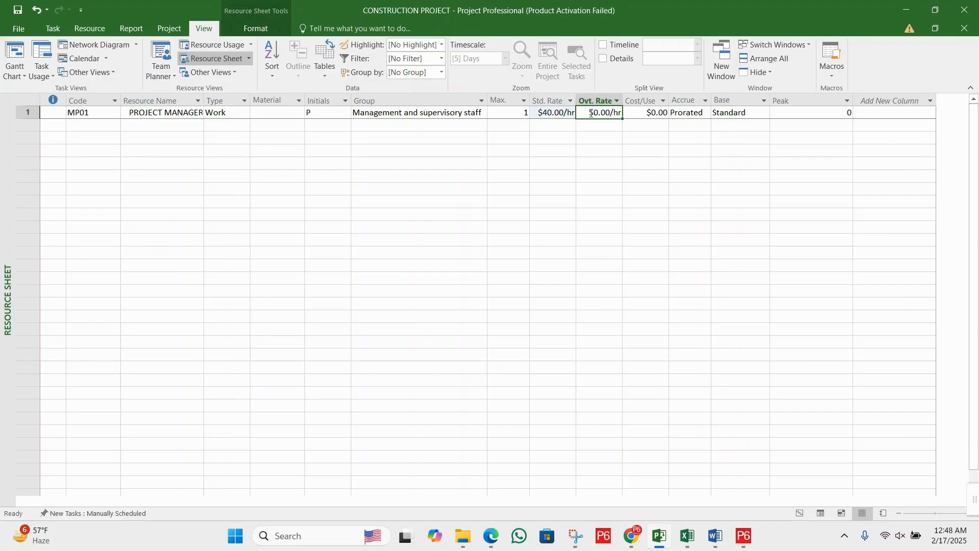
left_click(607, 125)
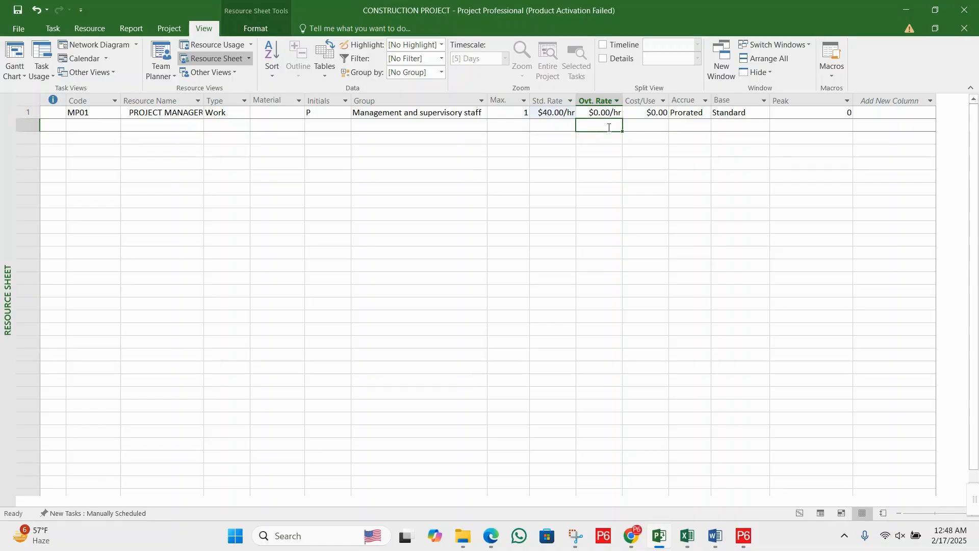
left_click(606, 141)
left_click(606, 126)
left_click(556, 124)
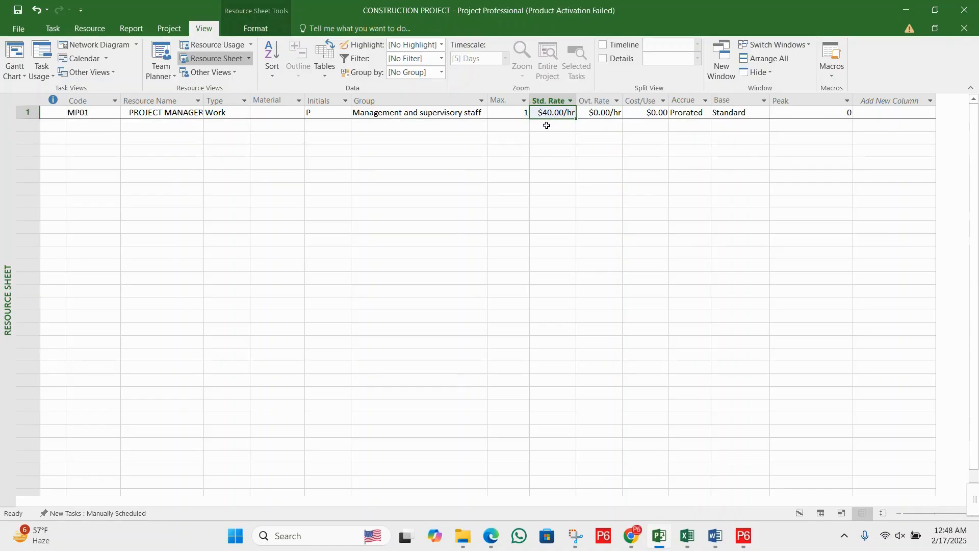
left_click(516, 125)
left_click(558, 126)
left_click(604, 125)
left_click(646, 124)
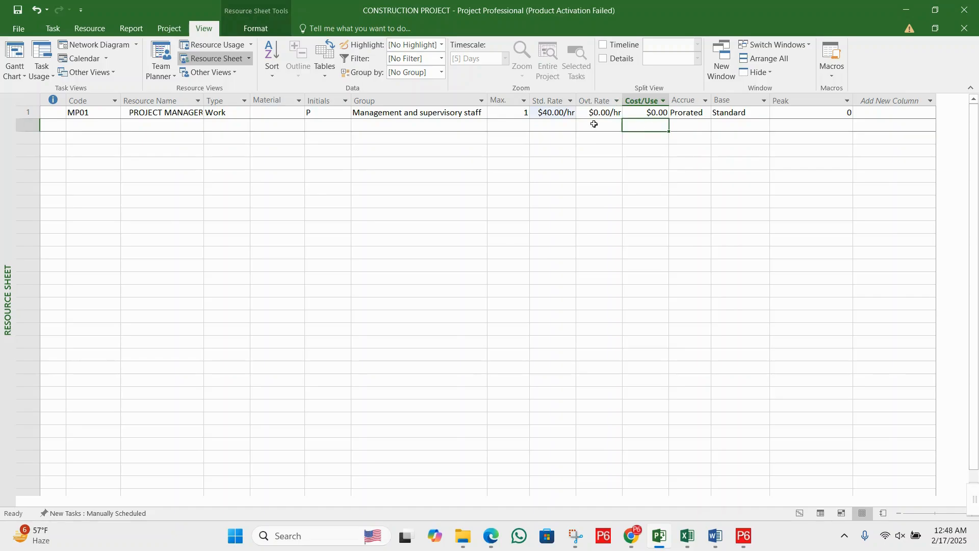
left_click(591, 125)
left_click(548, 125)
left_click(517, 125)
left_click(548, 125)
left_click(592, 125)
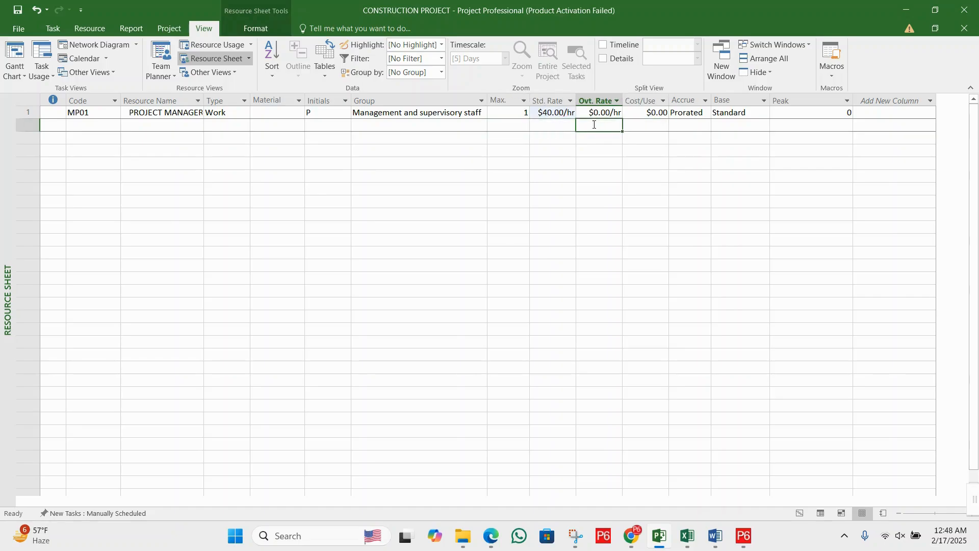
left_click(627, 125)
left_click(608, 125)
left_click(557, 125)
left_click(524, 125)
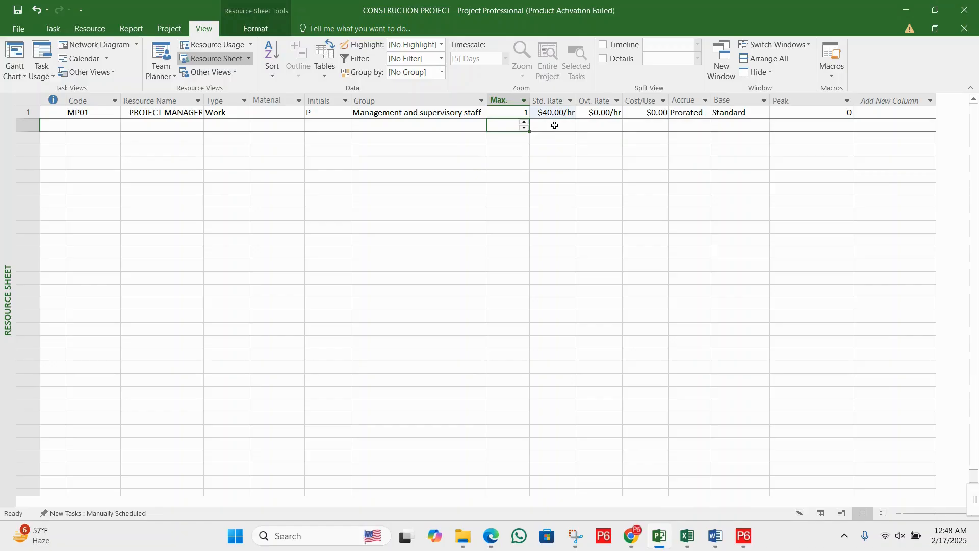
left_click(553, 125)
left_click(586, 125)
left_click(642, 125)
left_click(612, 125)
left_click(548, 125)
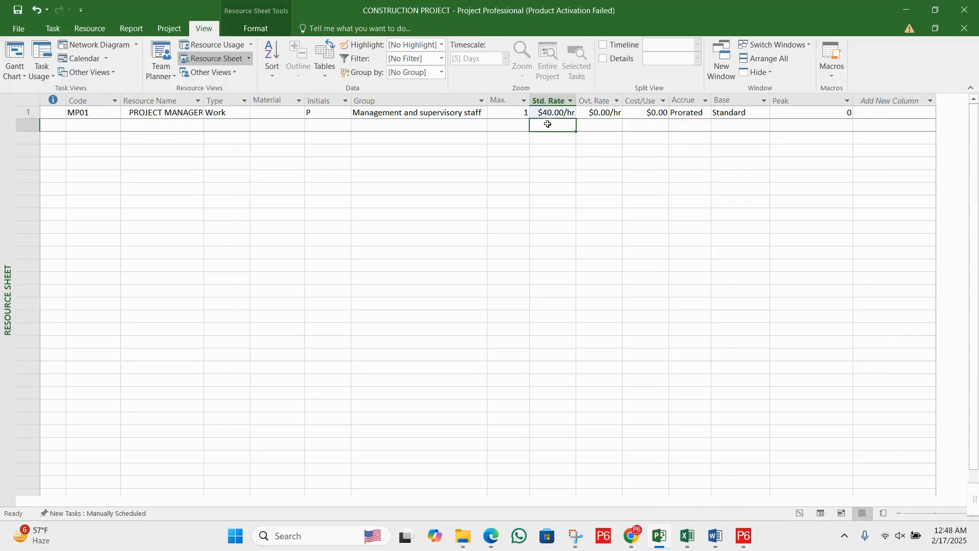
left_click(601, 114)
left_click(591, 125)
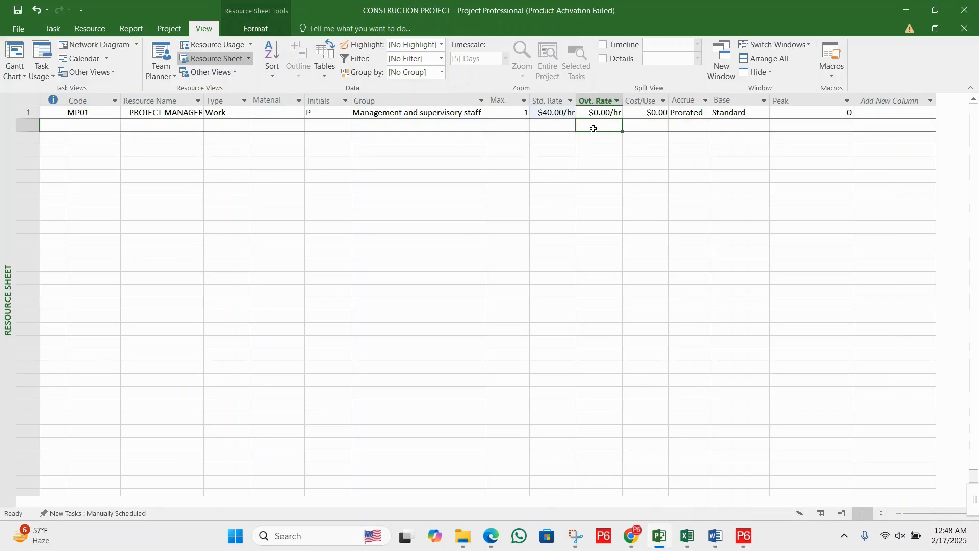
left_click(598, 113)
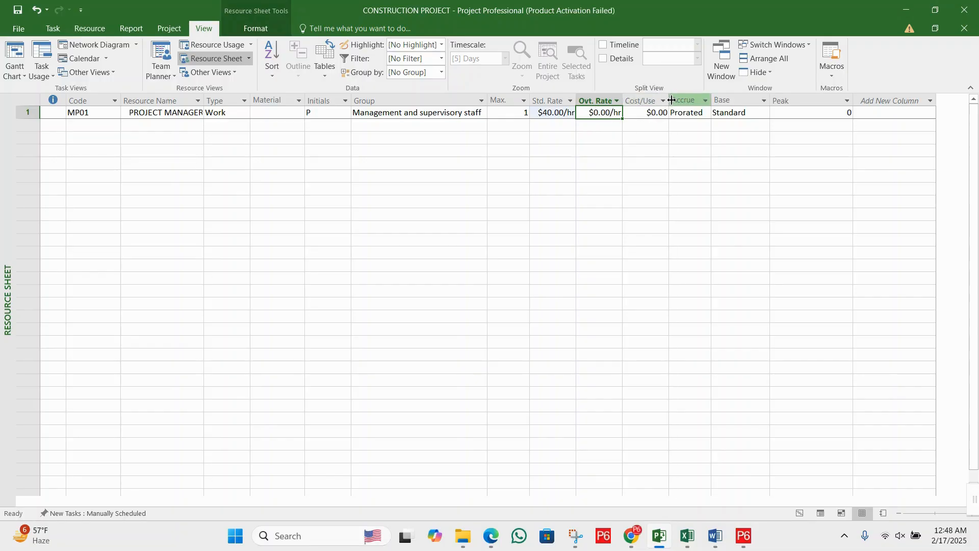
- Try End as the project manager's cost accrual method, and set it back to Prorated
left_click(700, 115)
left_click(706, 114)
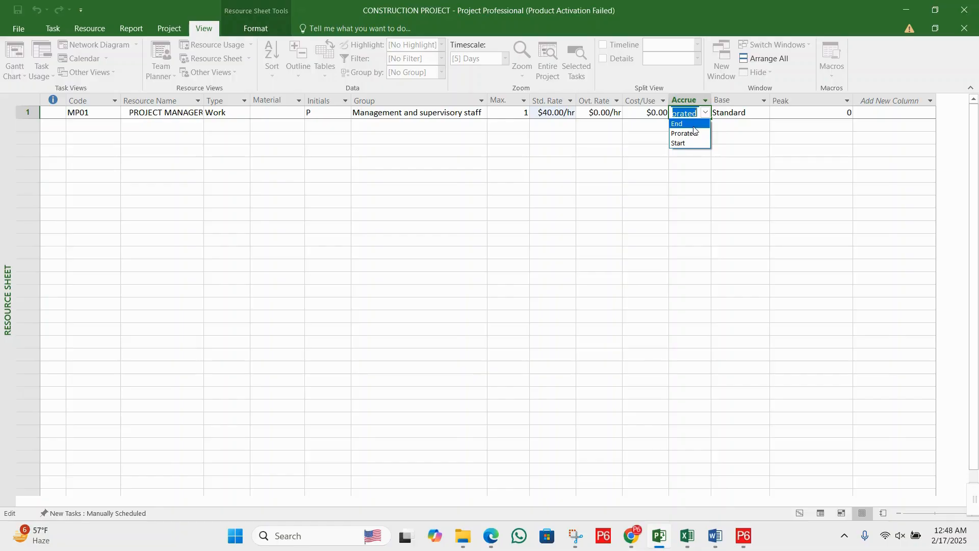
left_click(693, 125)
left_click(706, 112)
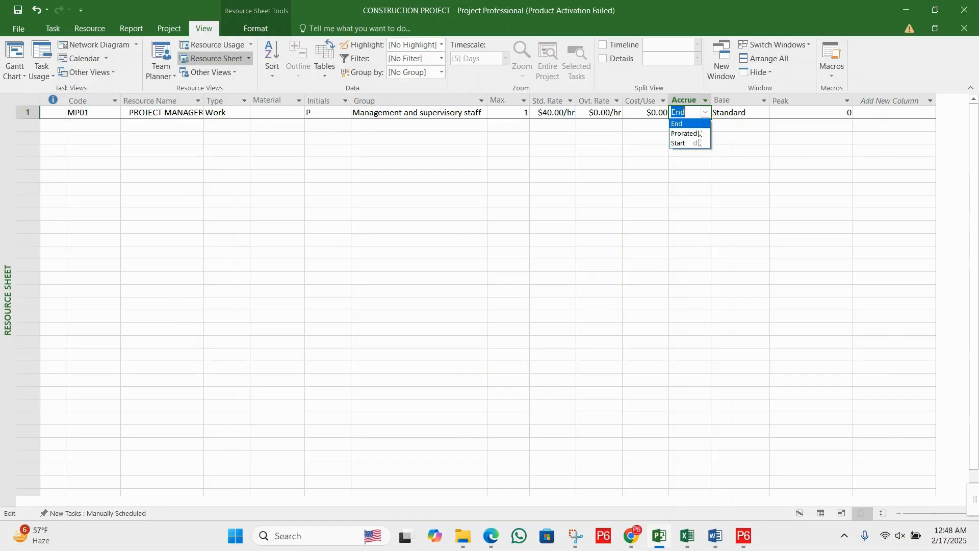
left_click(694, 134)
key("Return")
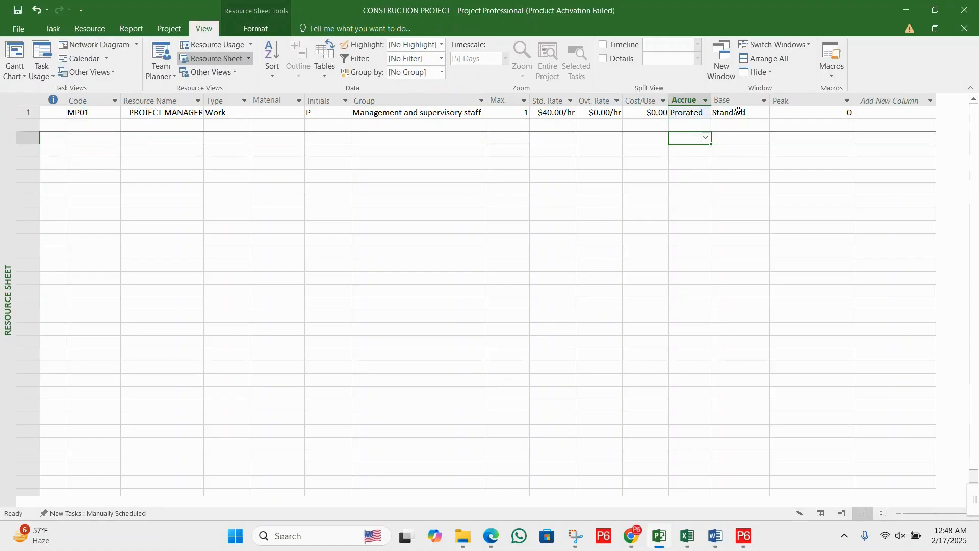
- Choose Standard as the project manager's base calendar
left_click(758, 114)
left_click(764, 113)
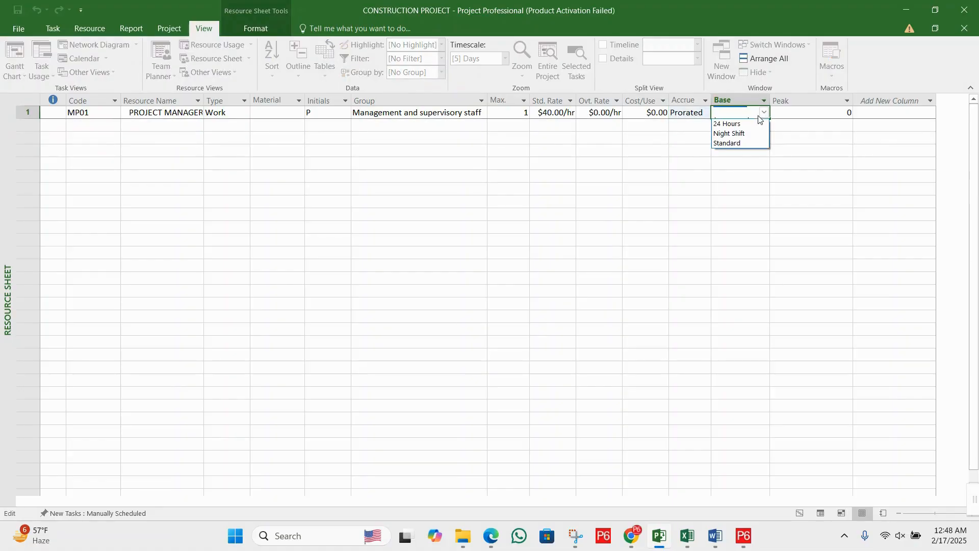
left_click(744, 142)
left_click(693, 137)
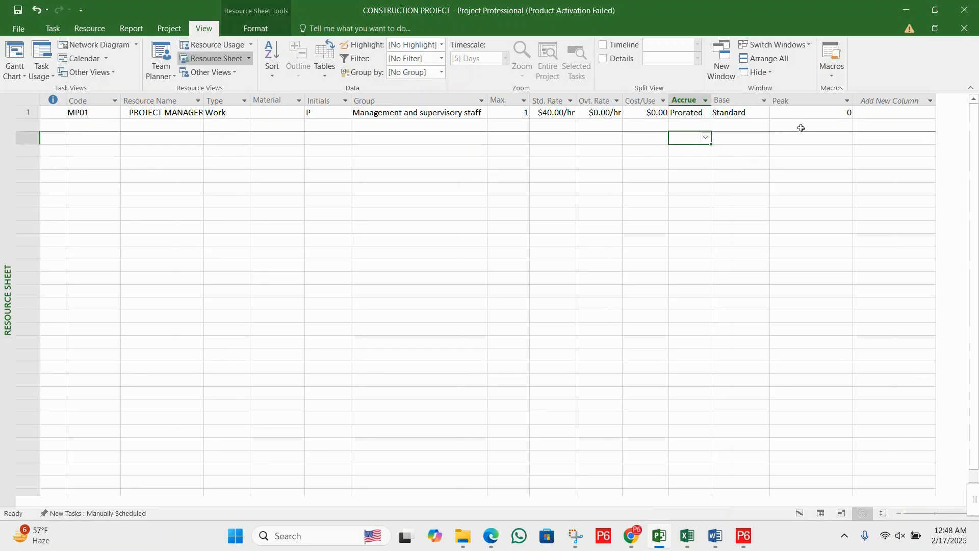
left_click(658, 128)
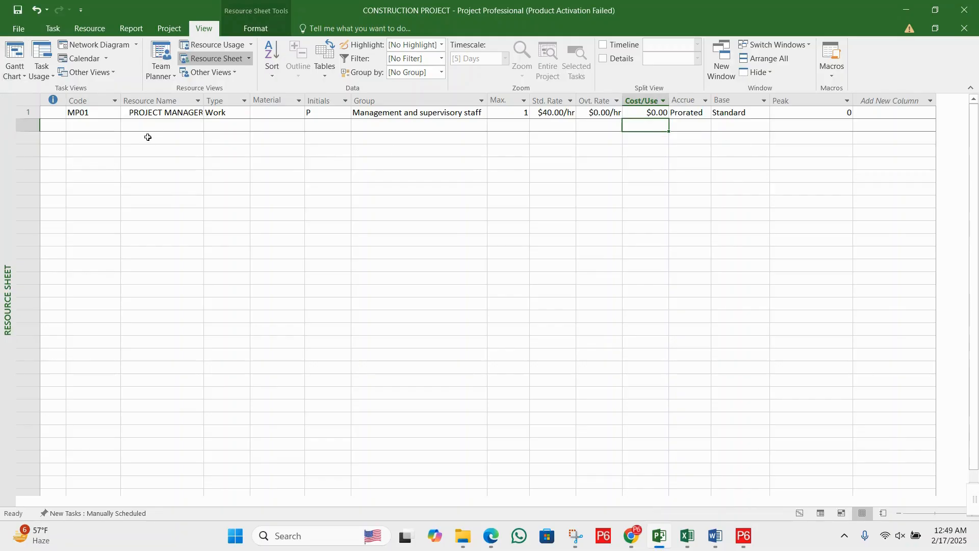
- Add a second resource with the code MP02 and the name SITE ENGINEER
left_click(95, 127)
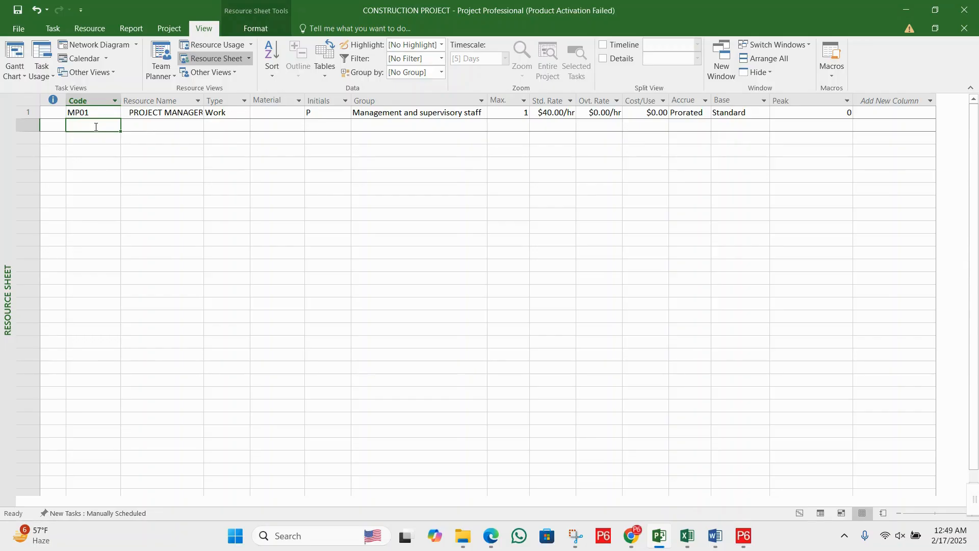
type("M")
key("BackSpace")
key("BackSpace")
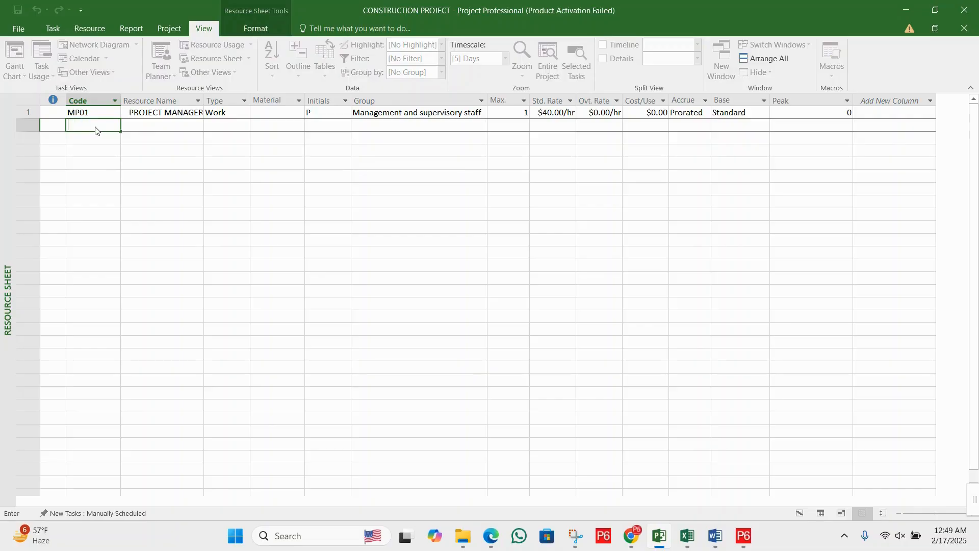
type("MP")
key("shift+Right")
type("2")
key("Tab")
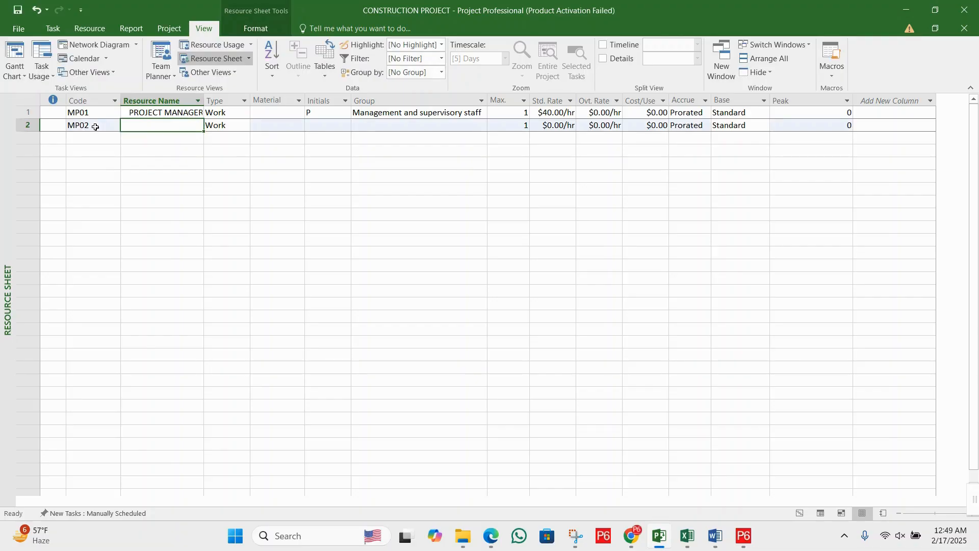
type("SIT")
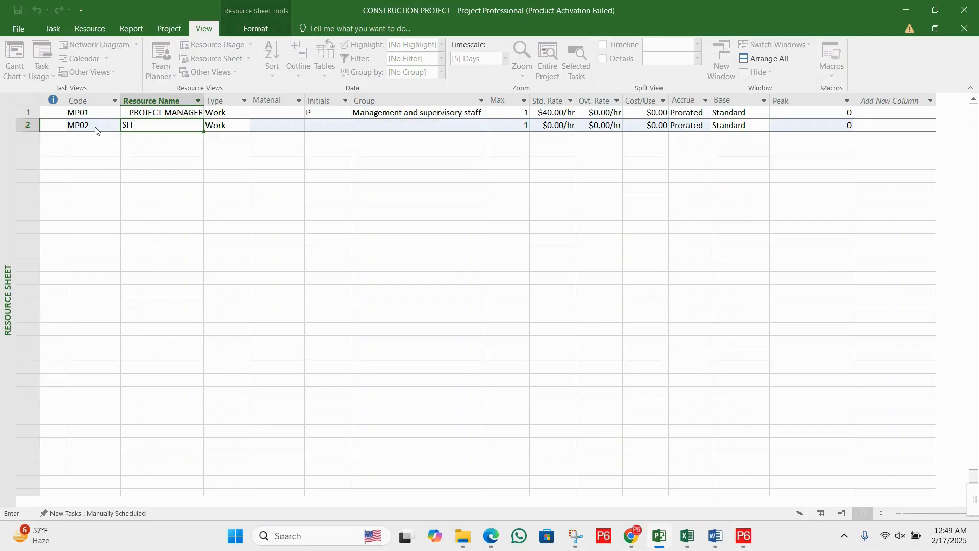
type("E ENGINEER")
- Assign the site engineer to the group "Management and supervisory staff", copied from the project manager's row
left_click(234, 123)
left_click(261, 124)
left_click(326, 124)
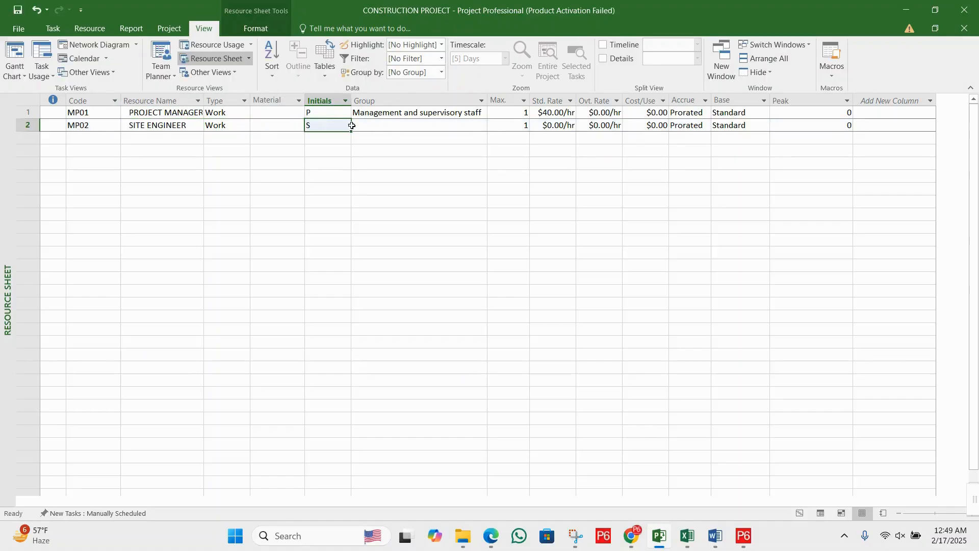
left_click(391, 127)
left_click(405, 113)
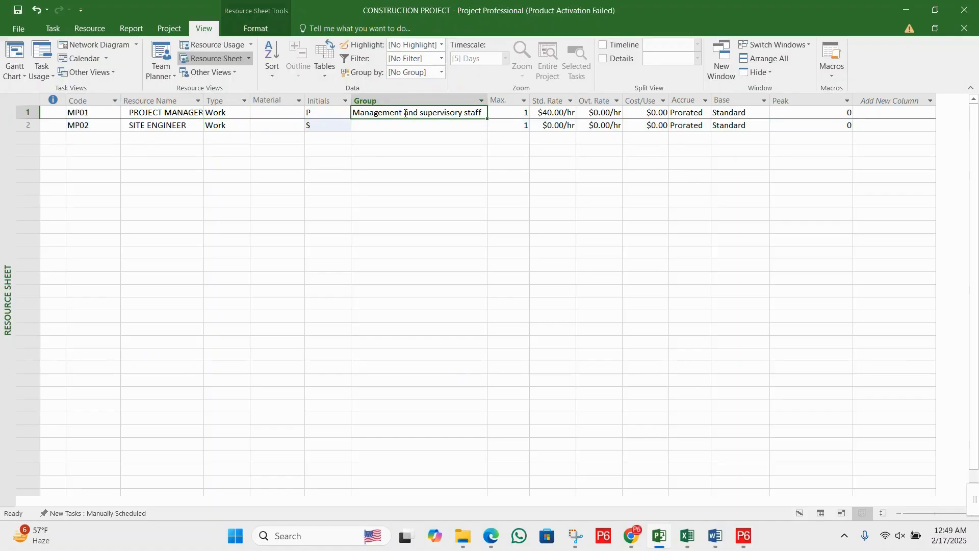
left_click(410, 124)
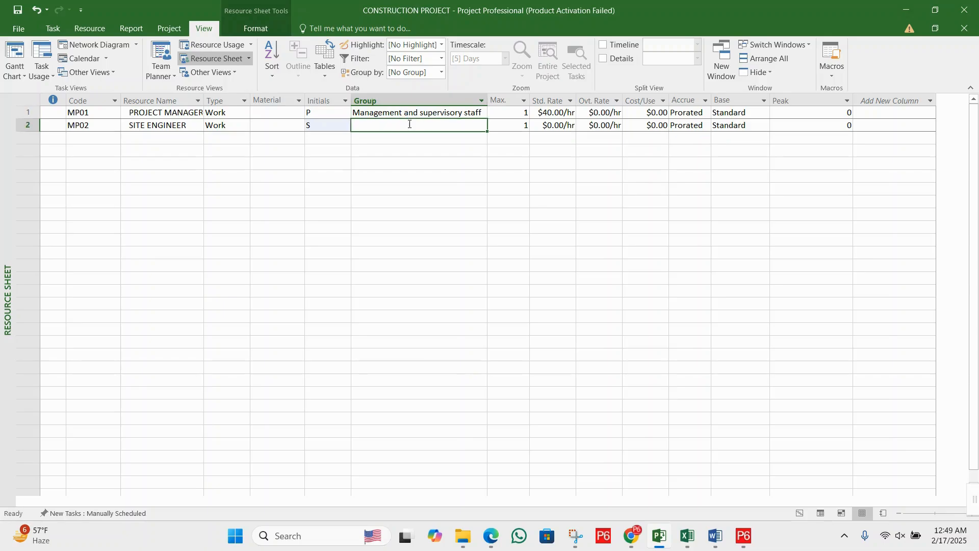
type("Management and supervisory staff")
- Check the Max. units cell of the site engineer, leaving its value as is
left_click(501, 126)
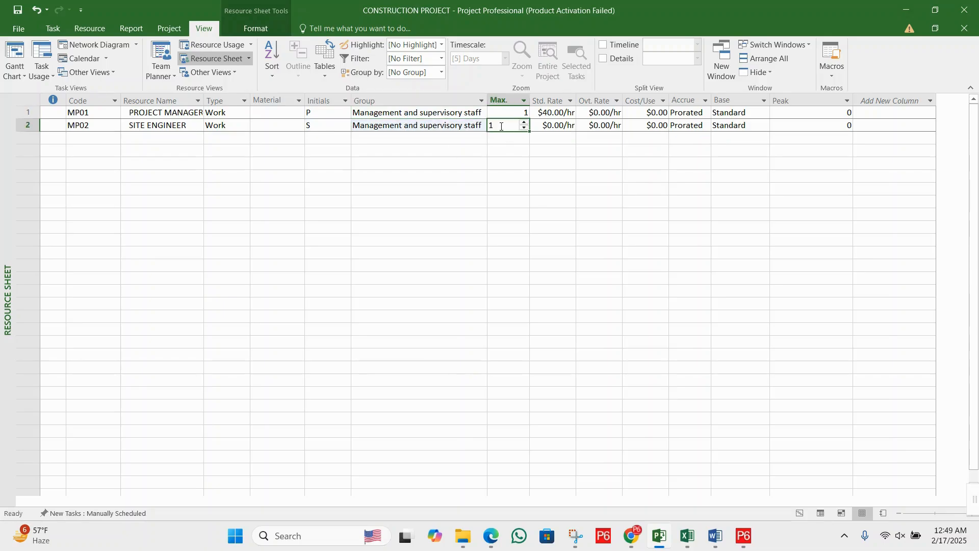
left_click(405, 127)
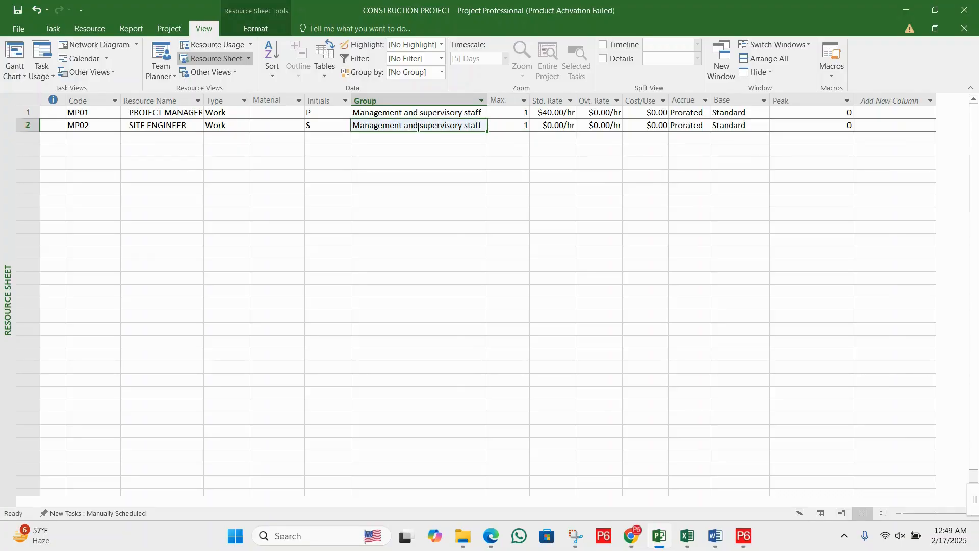
left_click(513, 126)
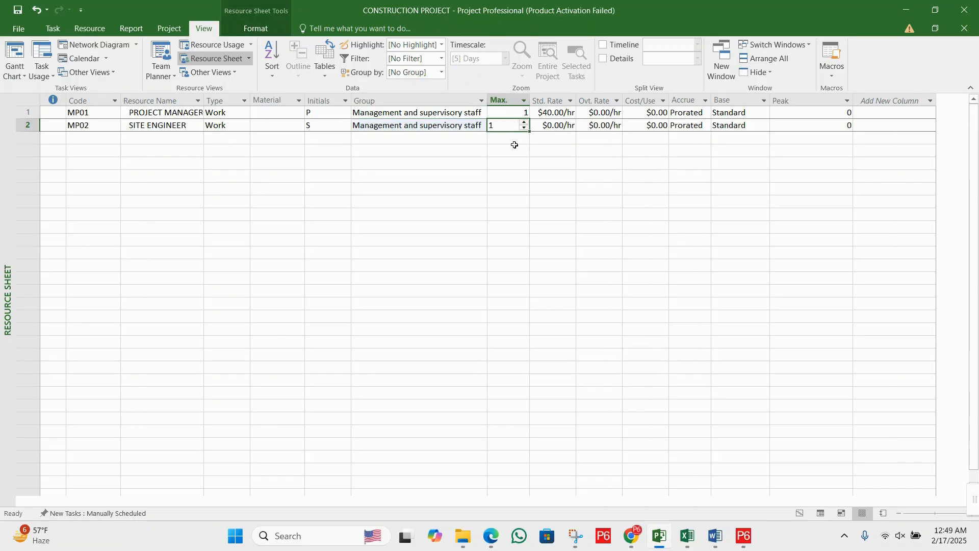
left_click(514, 145)
left_click(187, 126)
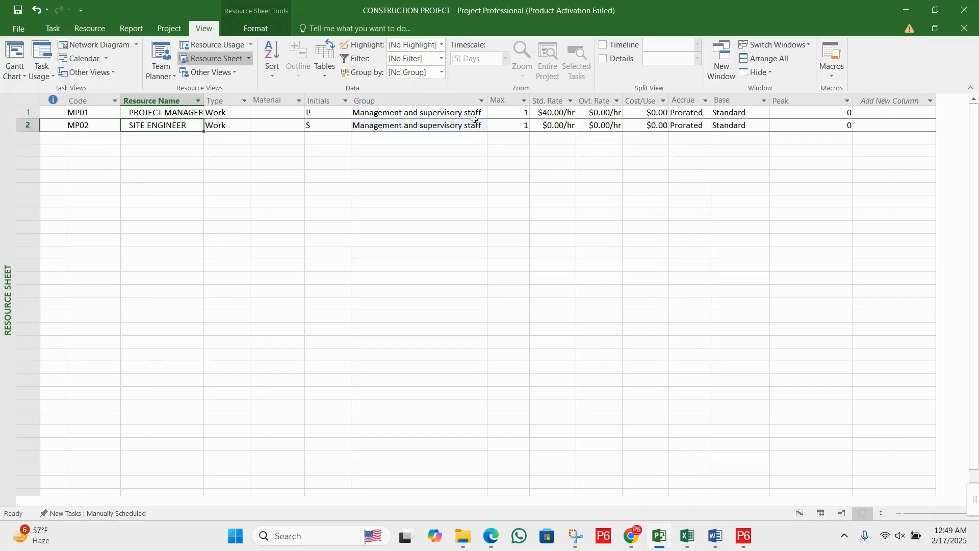
- Set the site engineer's standard rate to $30.00/hr
left_click(503, 125)
left_click(569, 125)
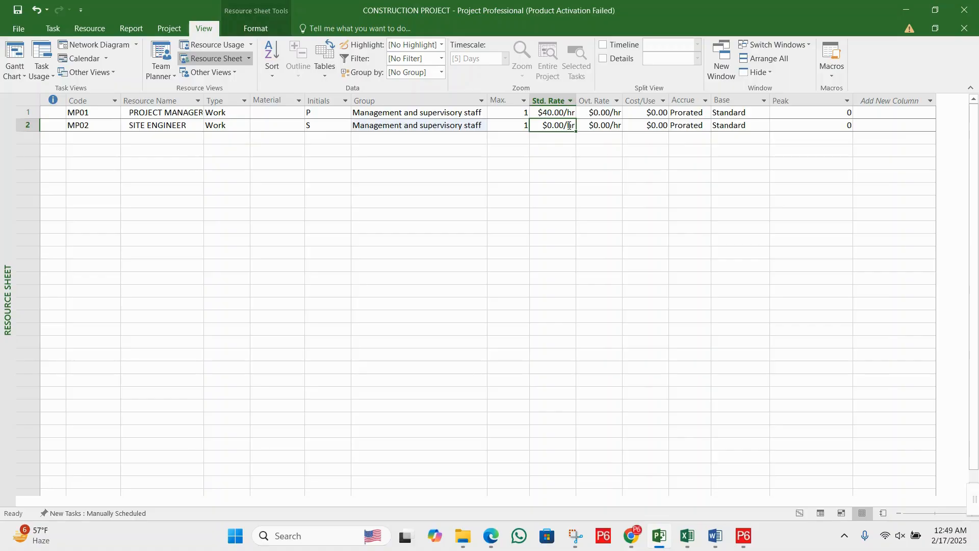
type("30")
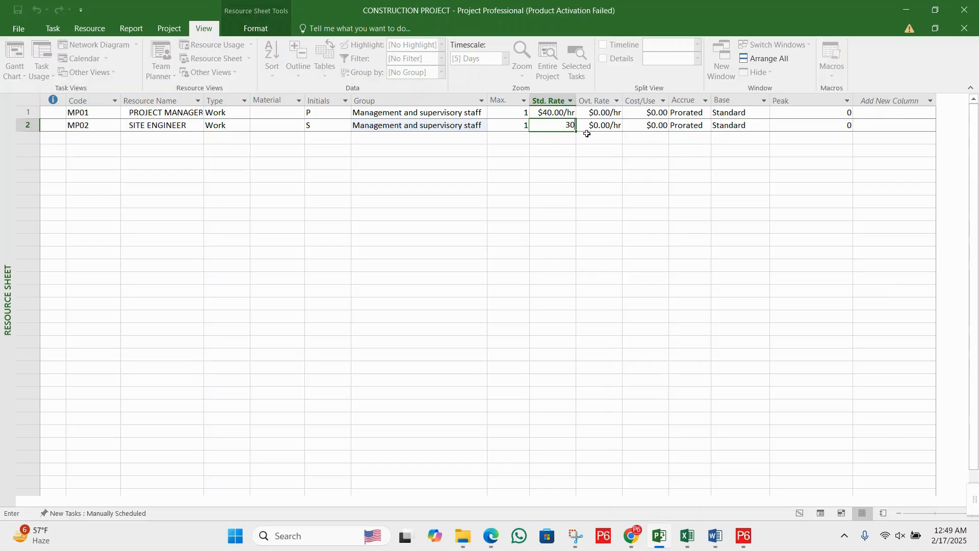
key("Return")
- Compare the standard and overtime rates of the project manager and the site engineer
left_click(554, 114)
left_click(554, 127)
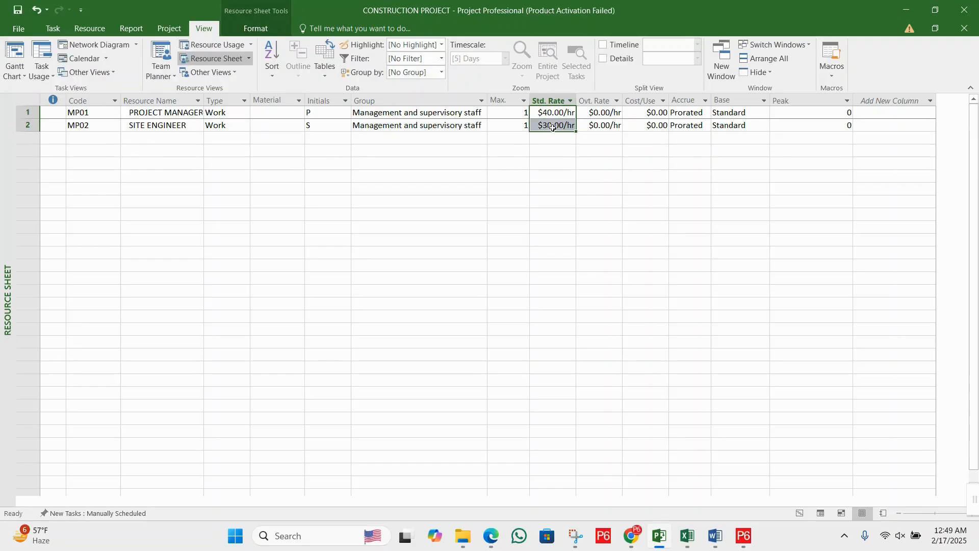
left_click(548, 137)
left_click(587, 139)
left_click(559, 112)
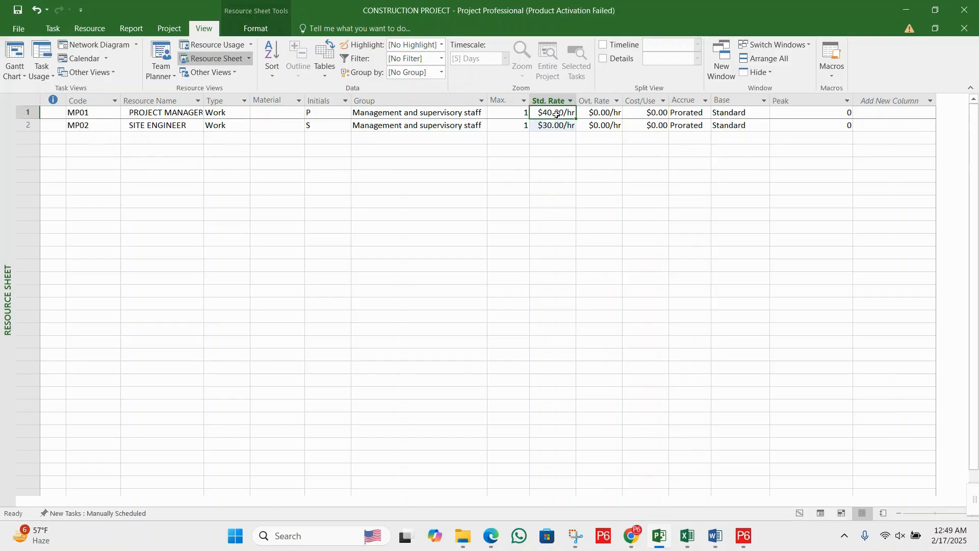
left_click(557, 125)
left_click(599, 135)
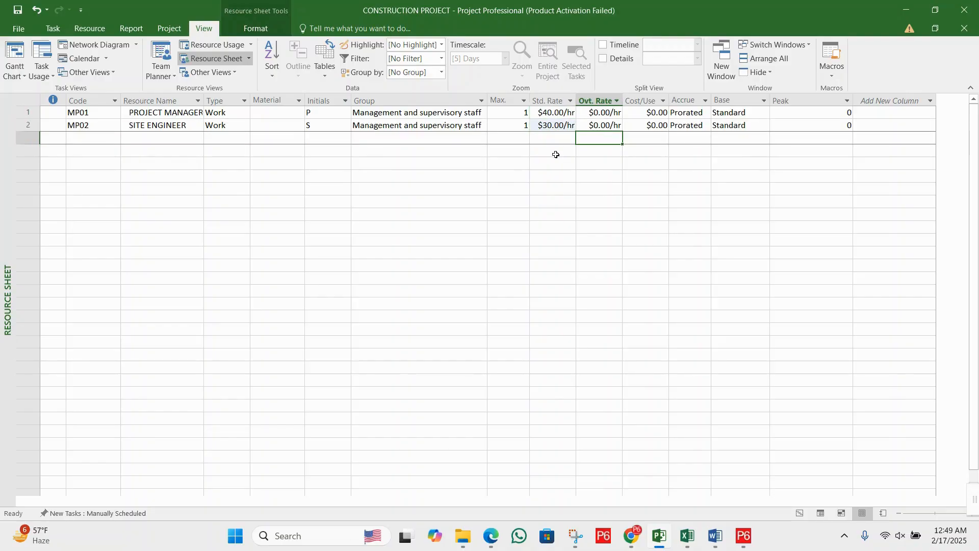
left_click(600, 125)
left_click(596, 138)
left_click(525, 137)
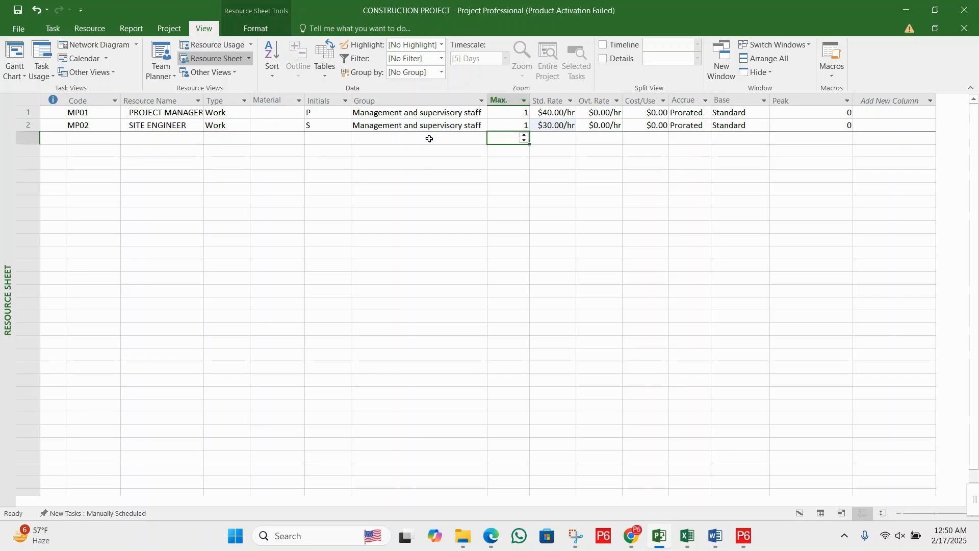
- Add a third resource row with the code MP03 and select its empty name cell
left_click(429, 138)
left_click(264, 139)
left_click(92, 138)
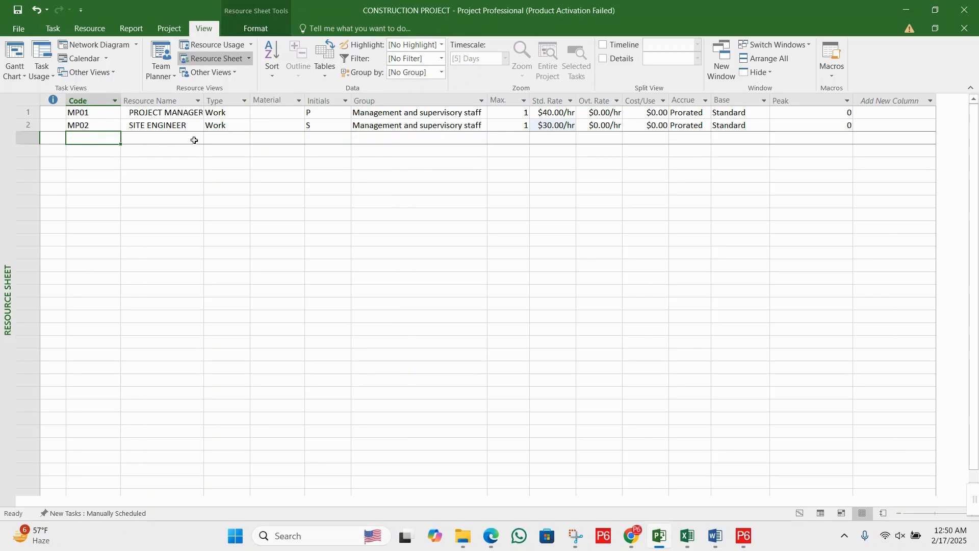
type("MP03")
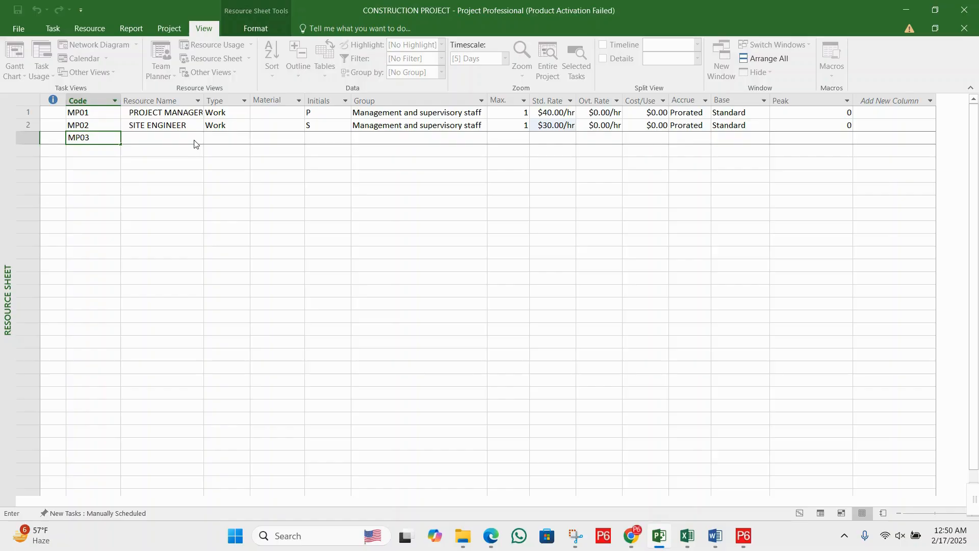
left_click(160, 139)
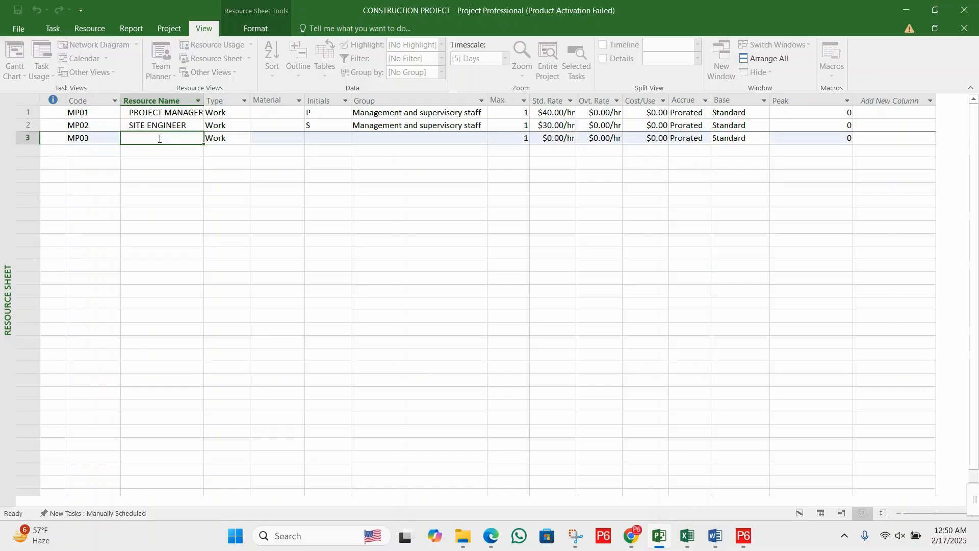
- Name resource MP03 FOREMEN and assign it to the group Management and supervisory staff
type("FOREMEN")
left_click(328, 140)
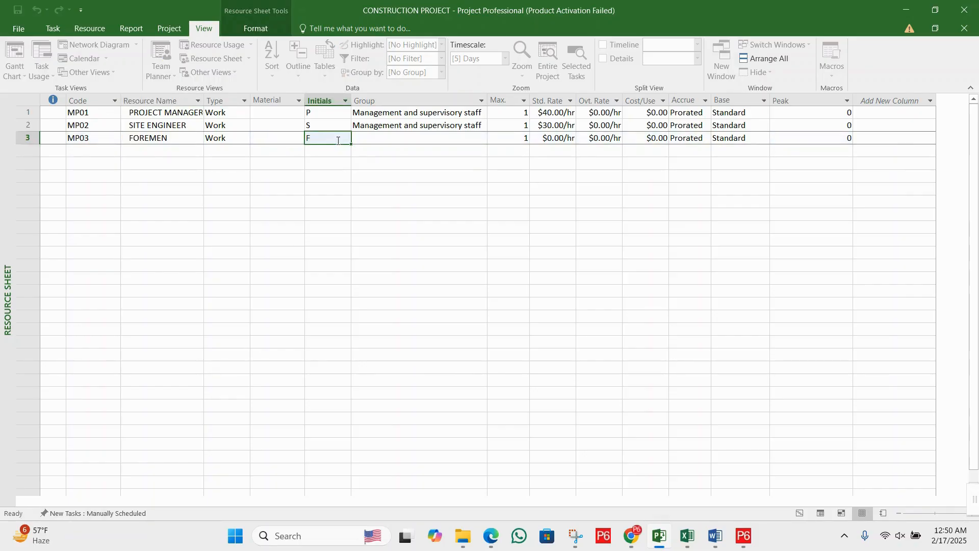
left_click(415, 138)
left_click(425, 126)
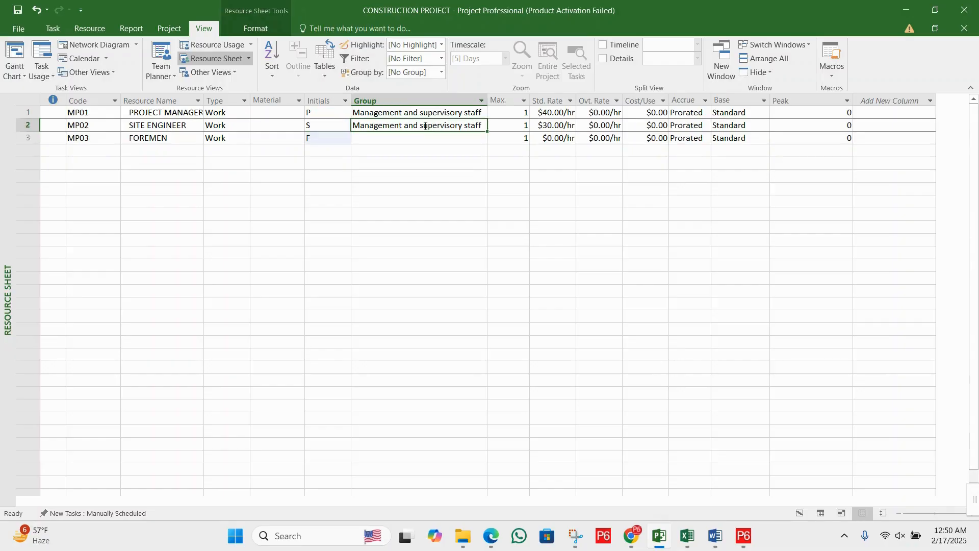
left_click(419, 142)
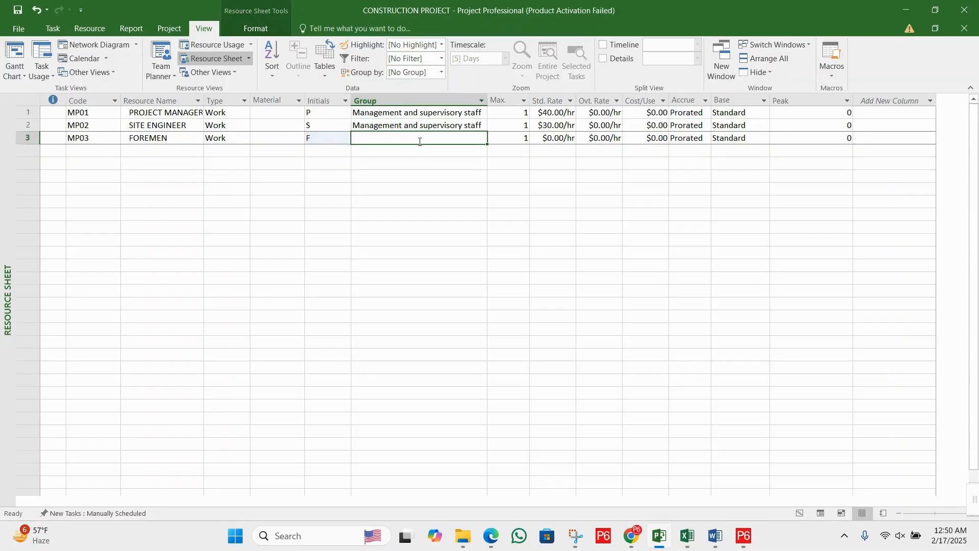
type("Management and supervisory staff")
- Set the foremen's standard rate to $25.00/hr
left_click(507, 140)
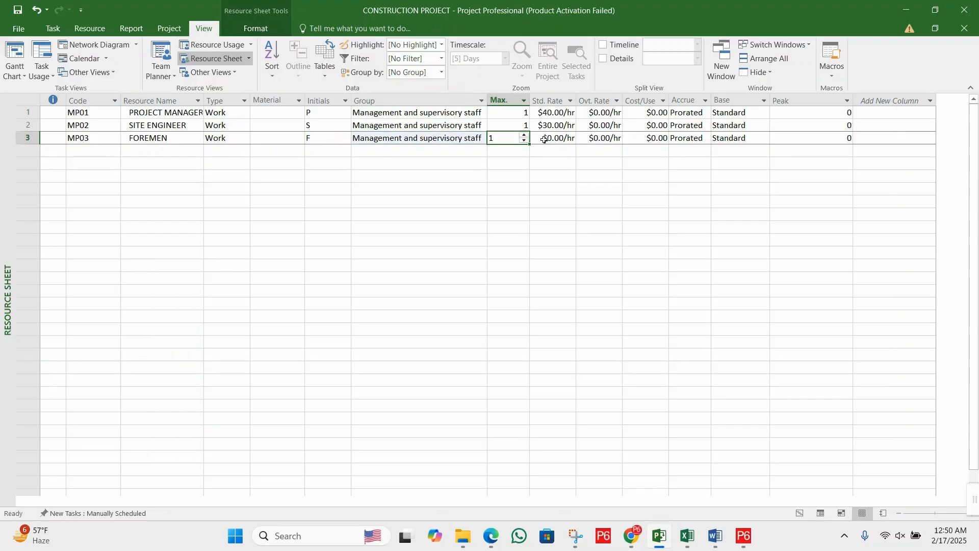
left_click(551, 139)
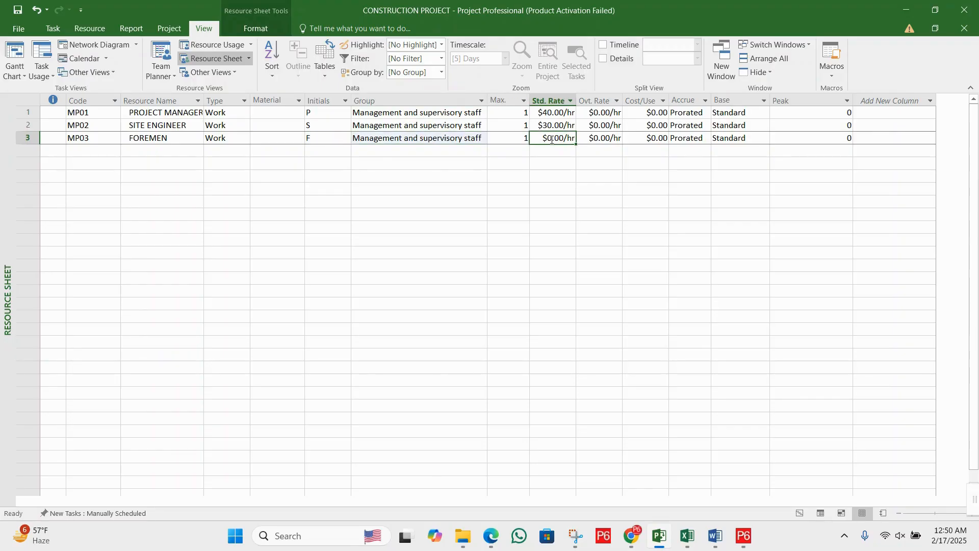
type("25")
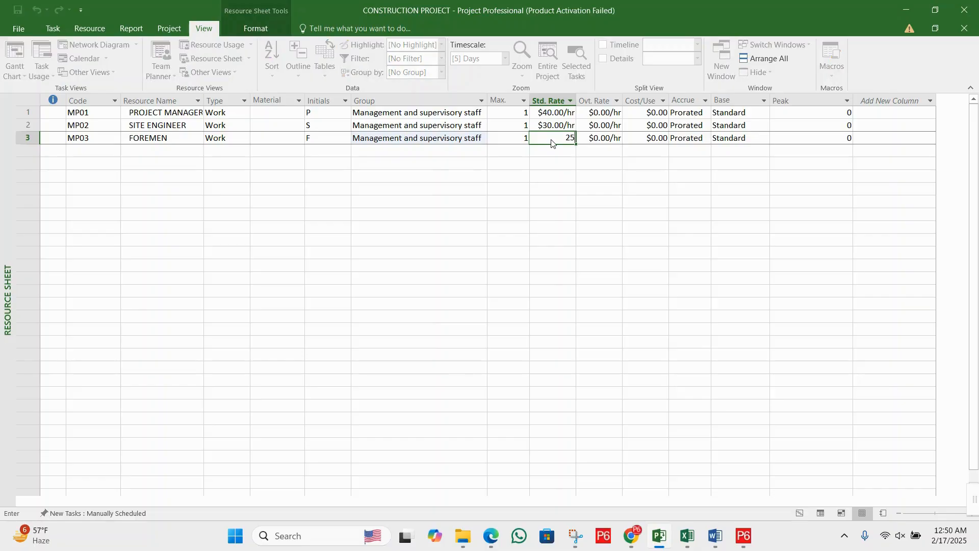
key("Return")
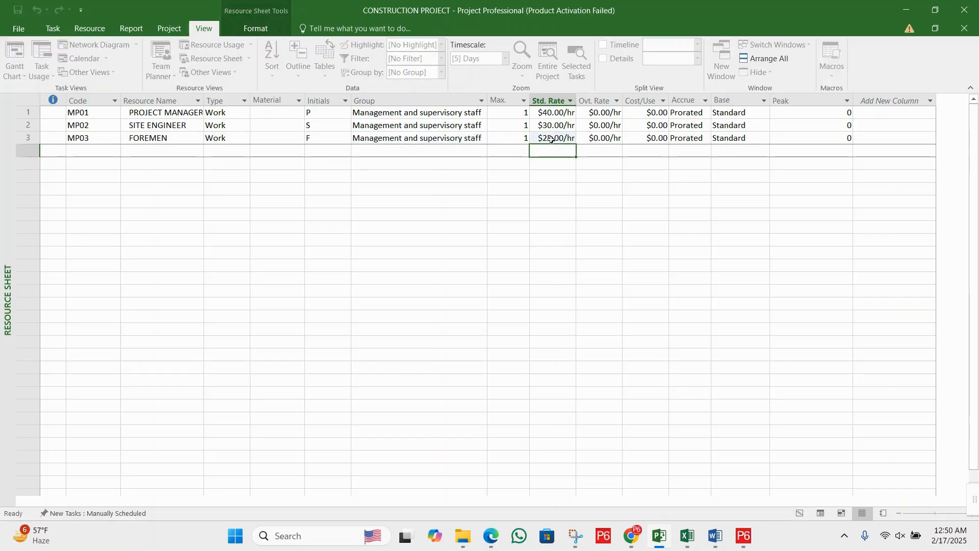
left_click(559, 141)
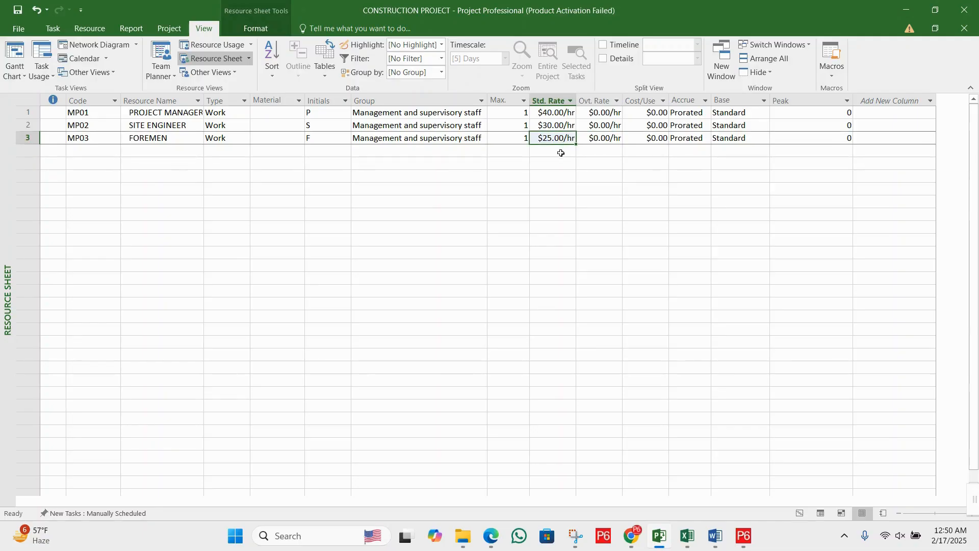
left_click(561, 152)
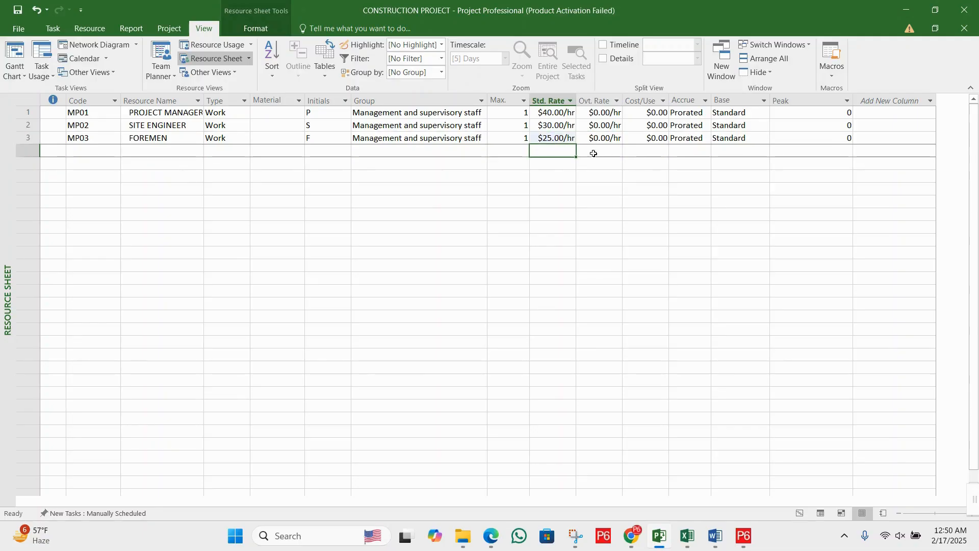
- Add a fourth work resource with the code MP04 and the name SAFTY OFFICER
left_click(99, 152)
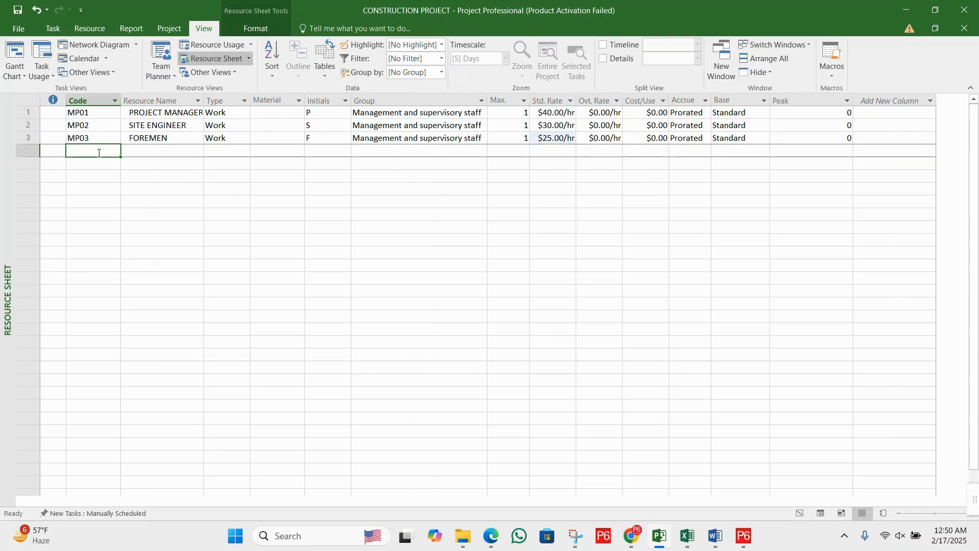
type("MP")
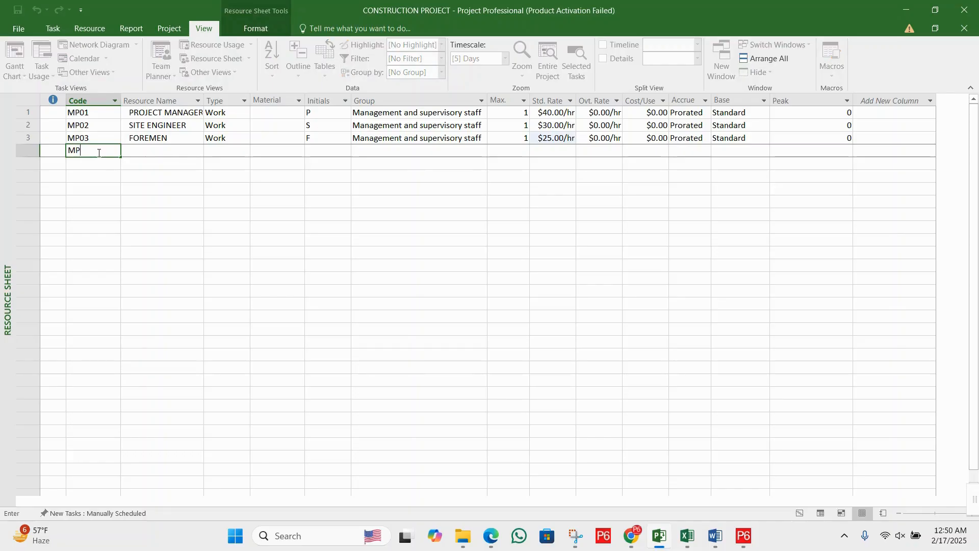
type("04")
key("Tab")
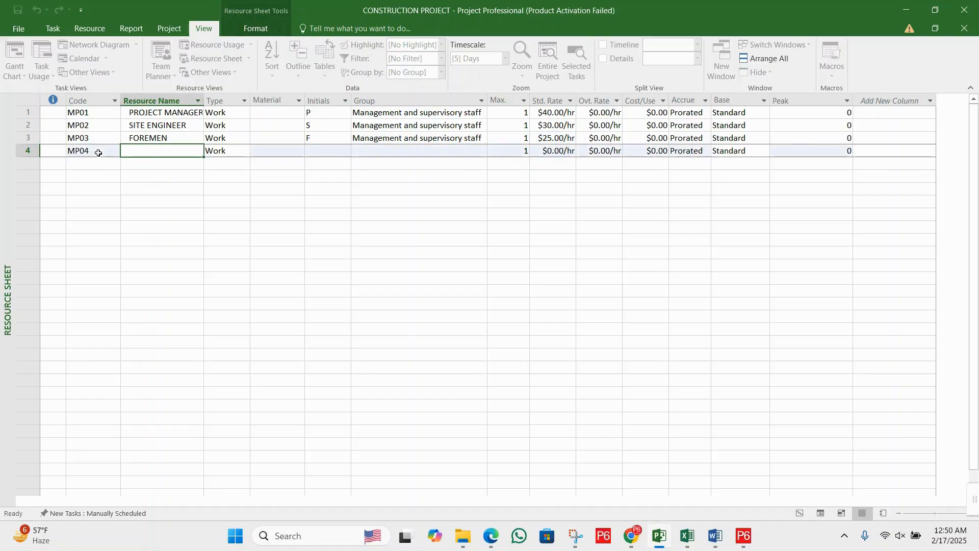
type("S")
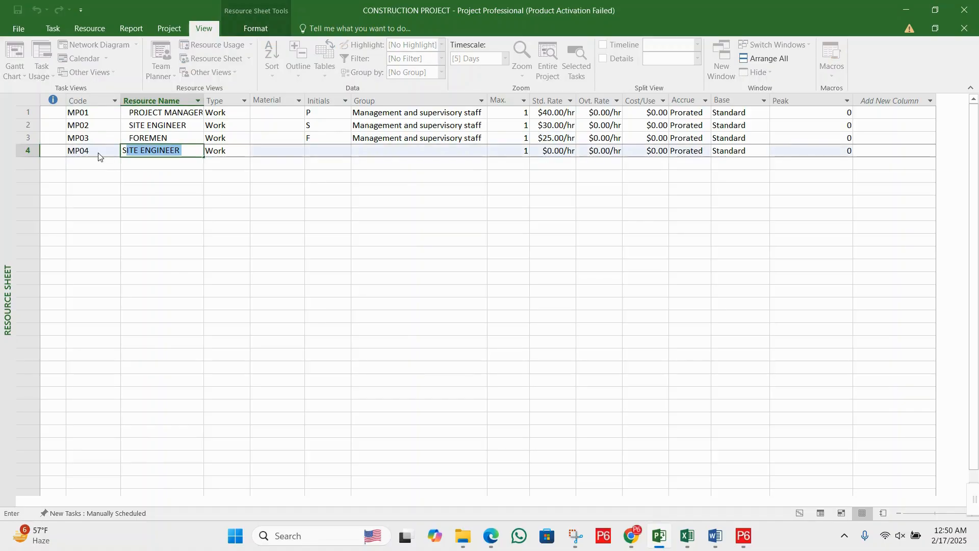
type("AF")
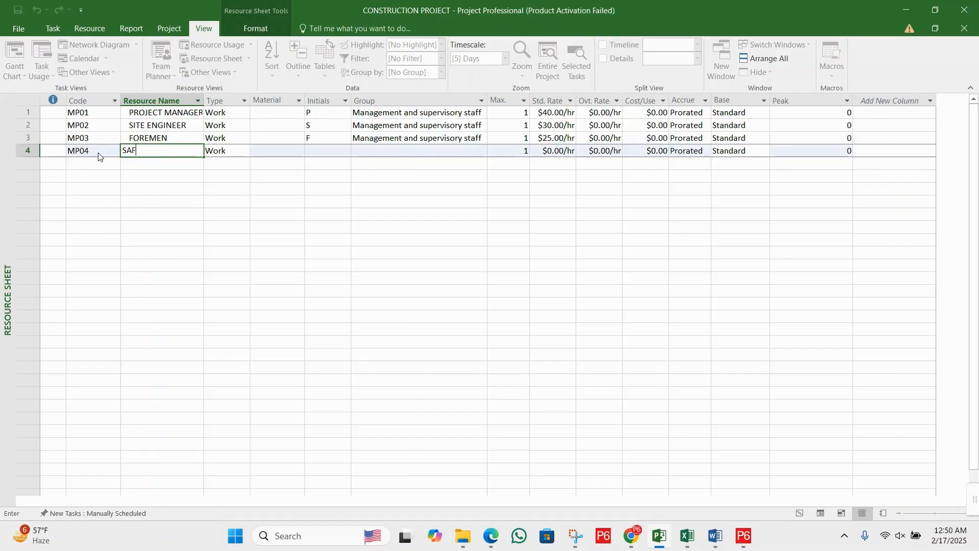
type("TY OFFICER")
left_click(261, 152)
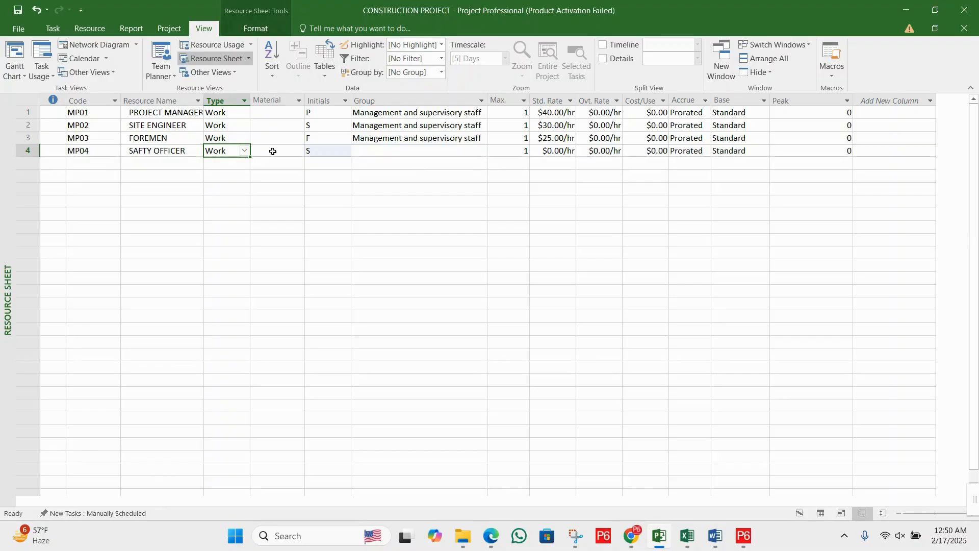
left_click(192, 151)
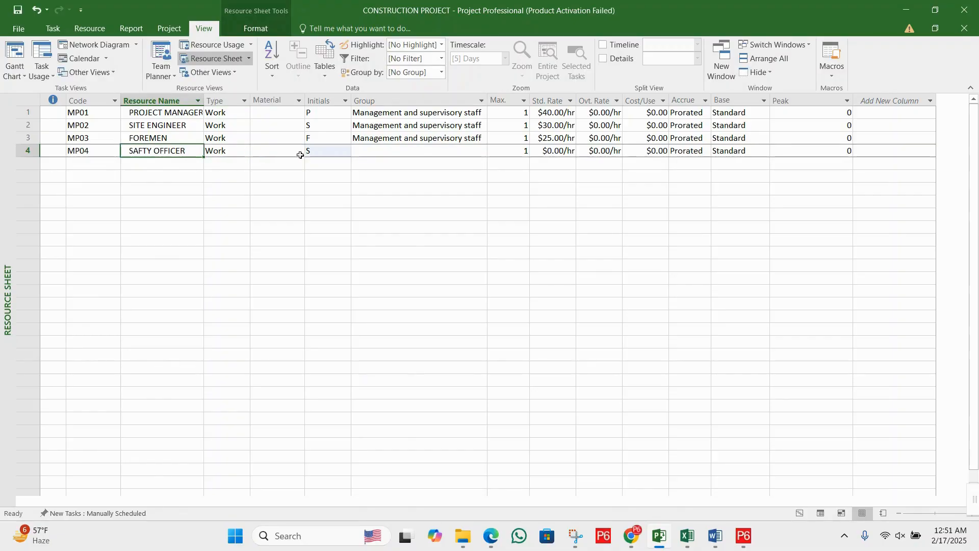
- Assign the safety officer to the same group as the foremen, Management and supervisory staff
left_click(401, 152)
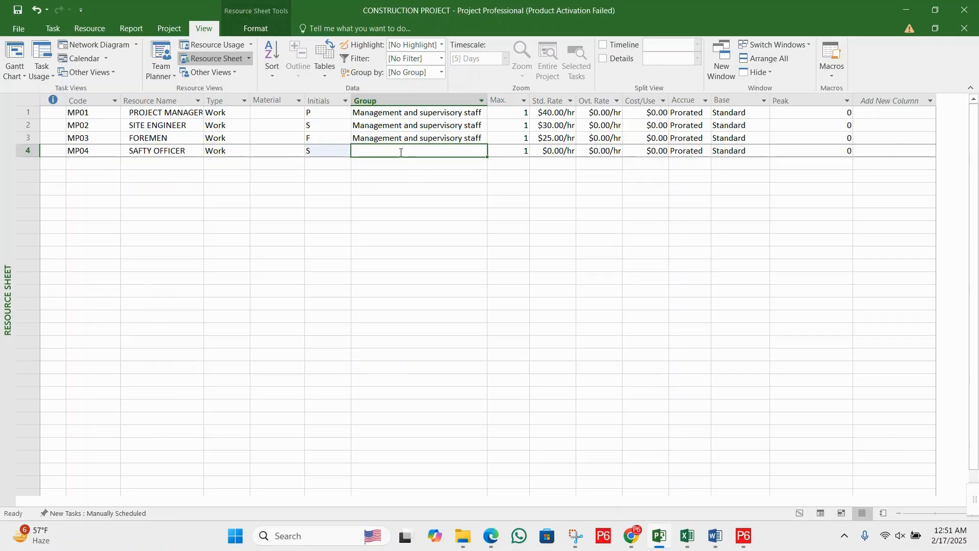
left_click(406, 138)
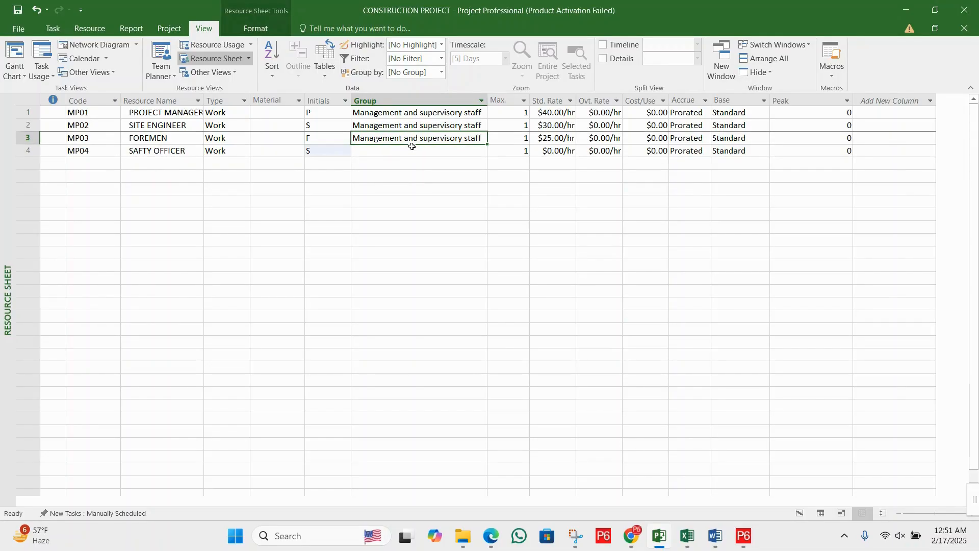
left_click(413, 152)
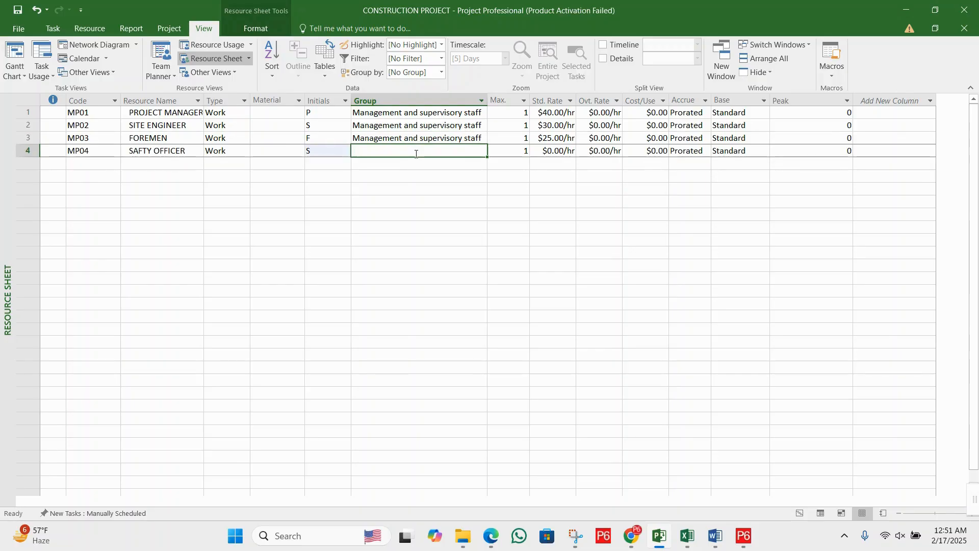
type("Management and supervisory staff")
left_click(432, 176)
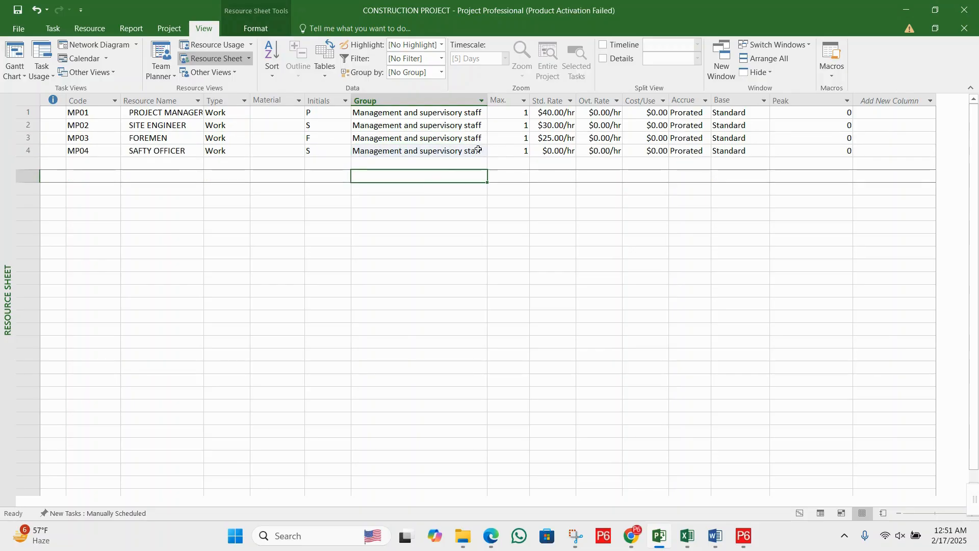
left_click(462, 151)
- Set the safety officer's Max. units to 2
left_click(495, 151)
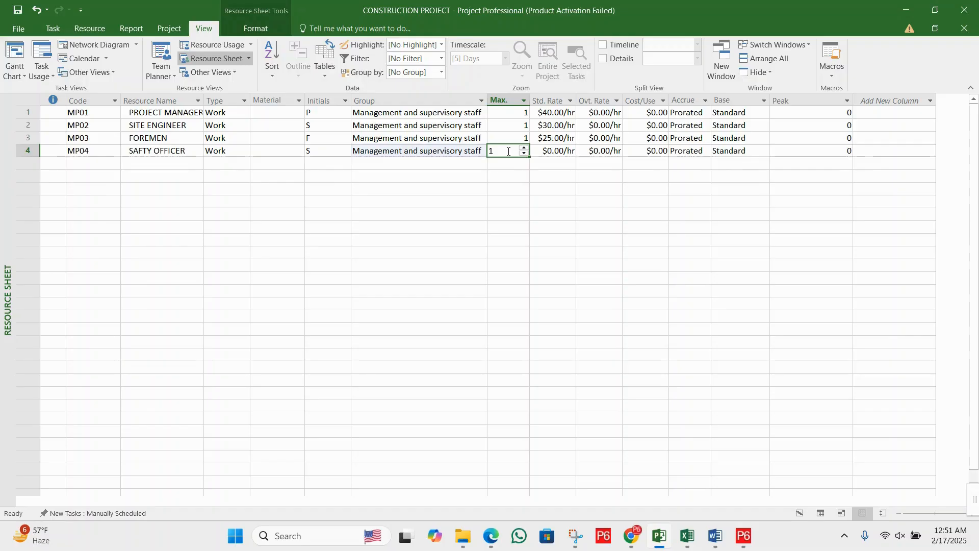
left_click(515, 150)
key("BackSpace")
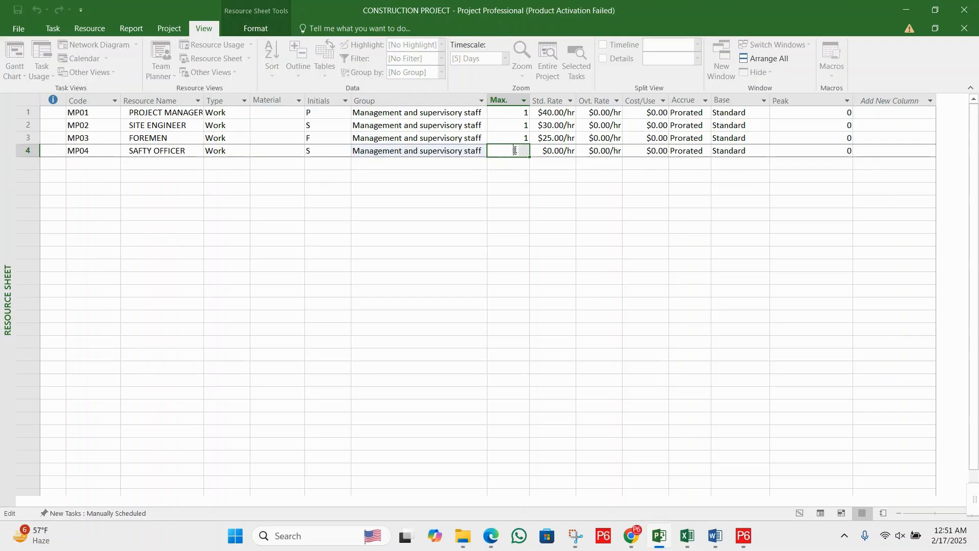
double_click(515, 150)
left_click(525, 149)
left_click(520, 164)
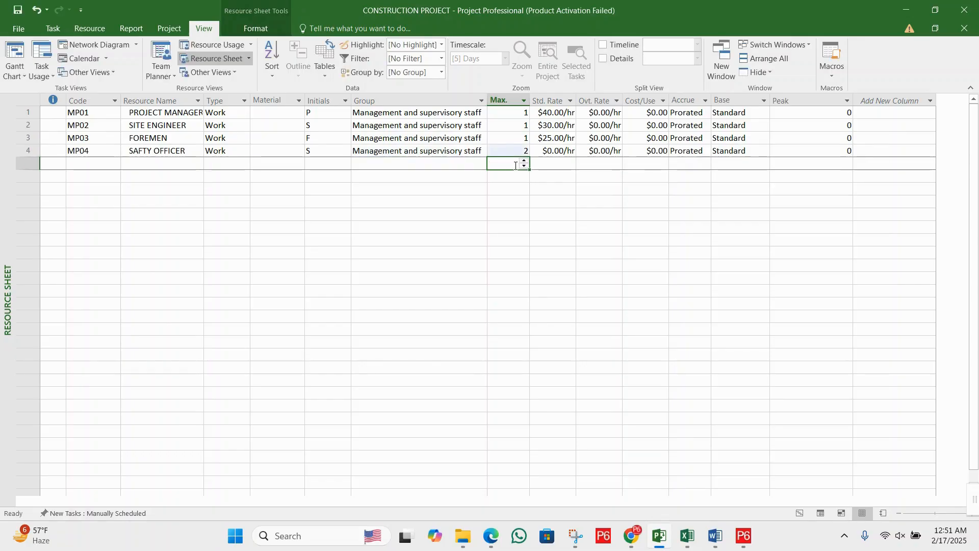
left_click(563, 151)
left_click(560, 179)
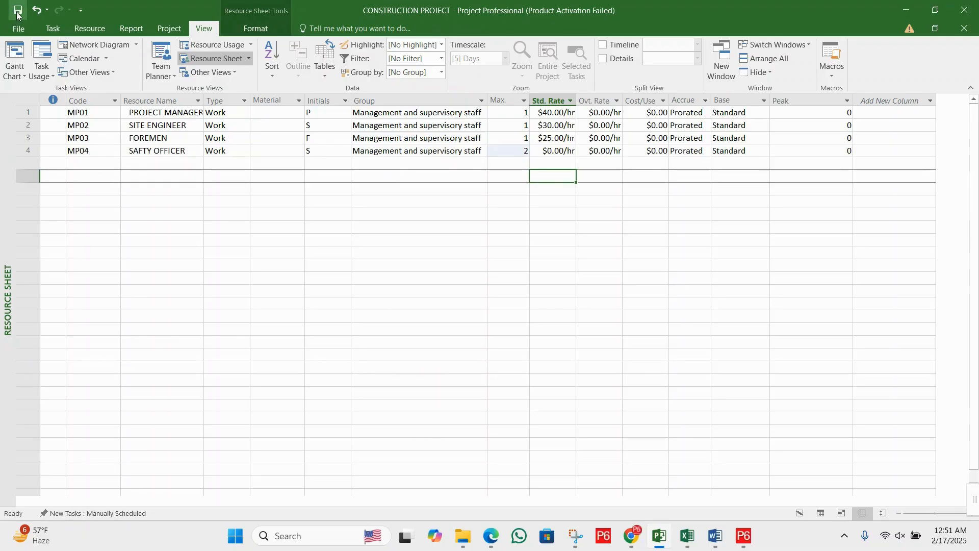
- Add a fifth work resource with the code MP05 and the name MASON
left_click(214, 162)
left_click(93, 162)
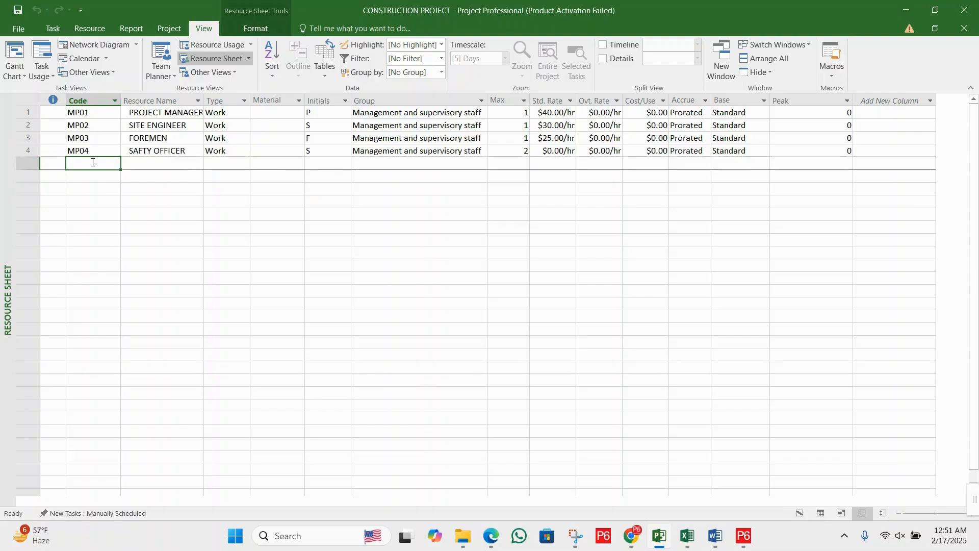
type("MP0")
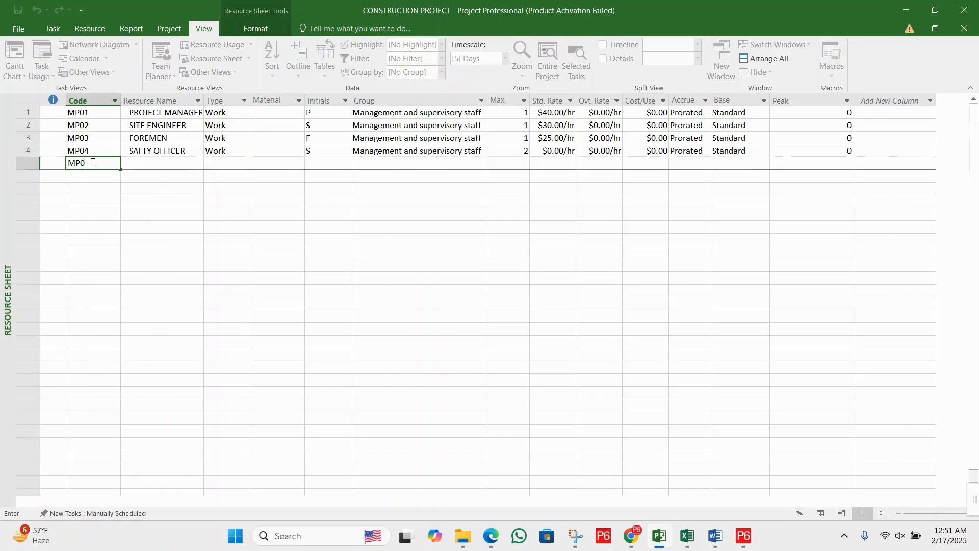
type("5")
key("Tab")
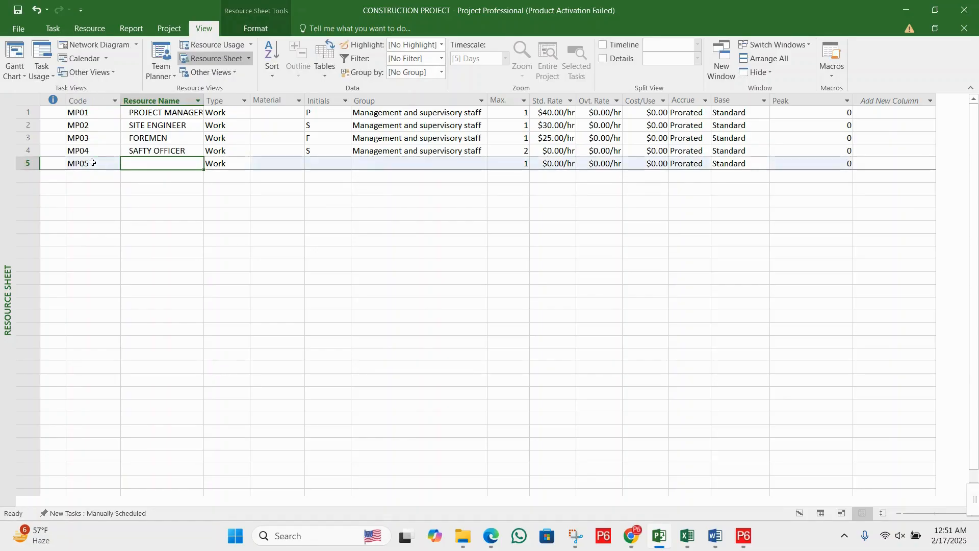
type("MASON")
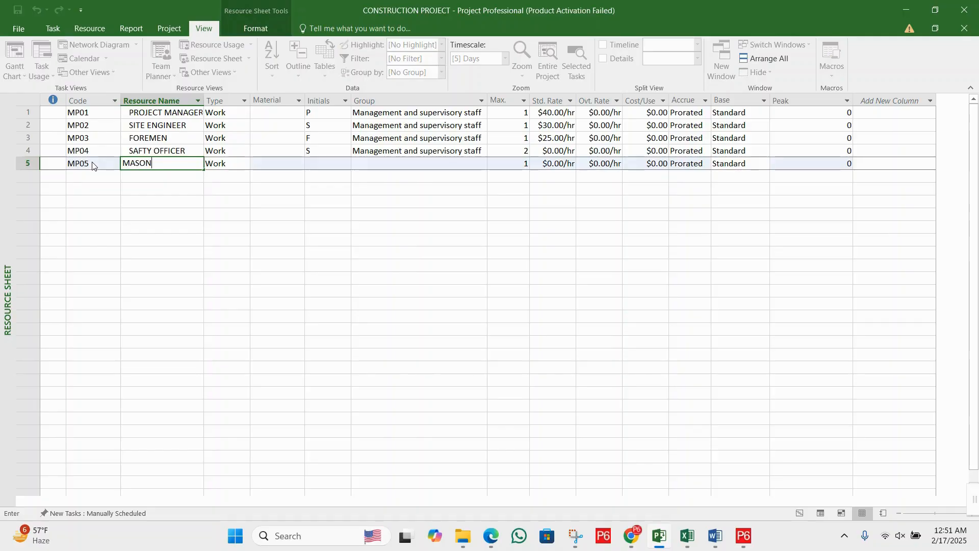
key("Tab")
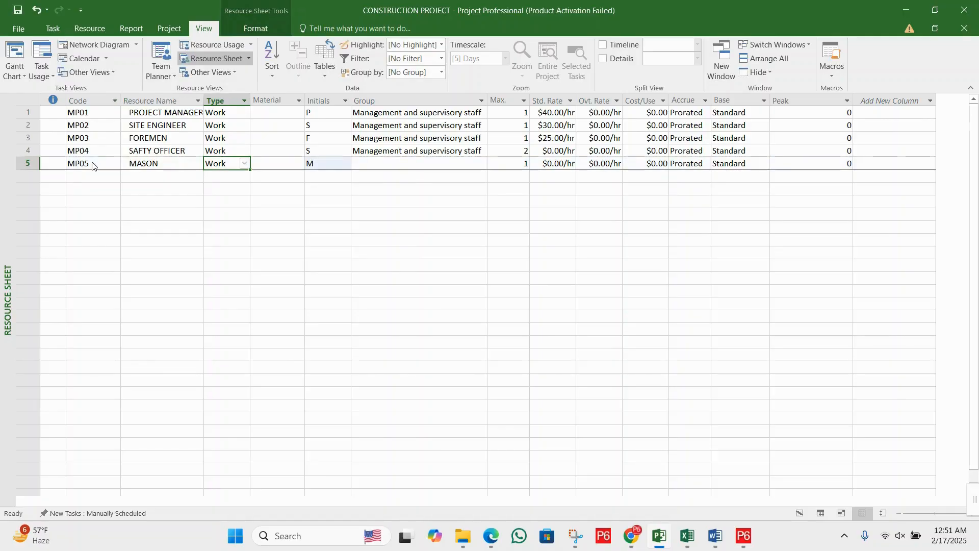
- Enter SKILLED LABOUR as the mason's group
left_click(284, 167)
left_click(387, 167)
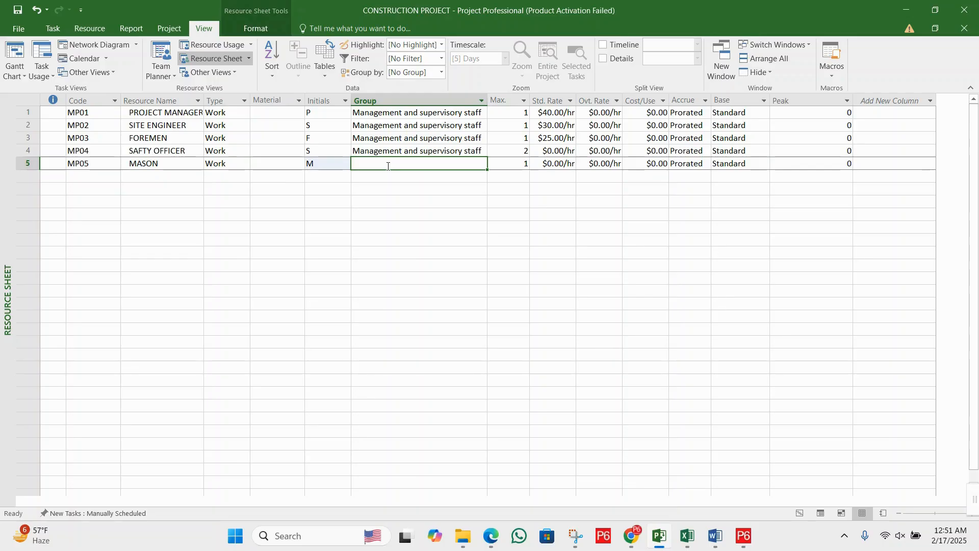
type("SKILLED ")
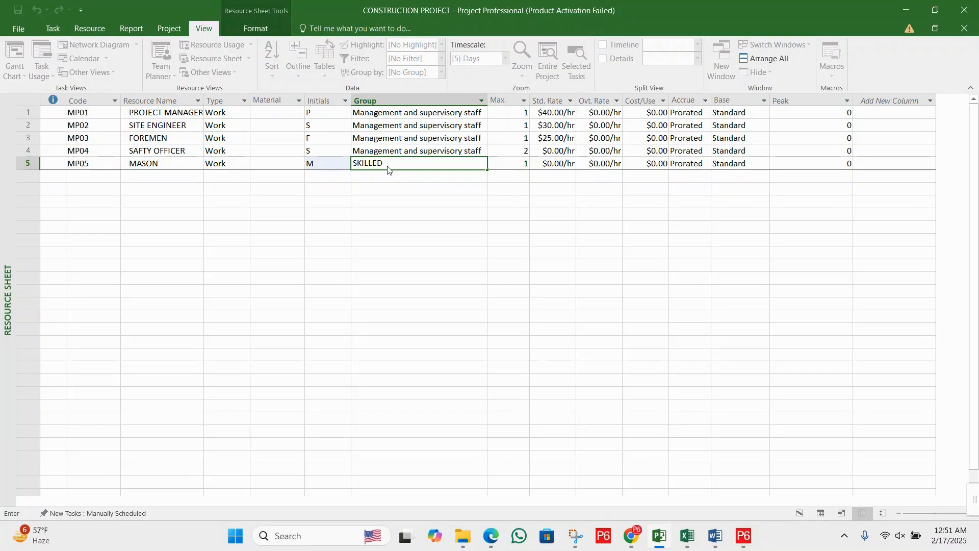
type("LABOUR")
key("Tab")
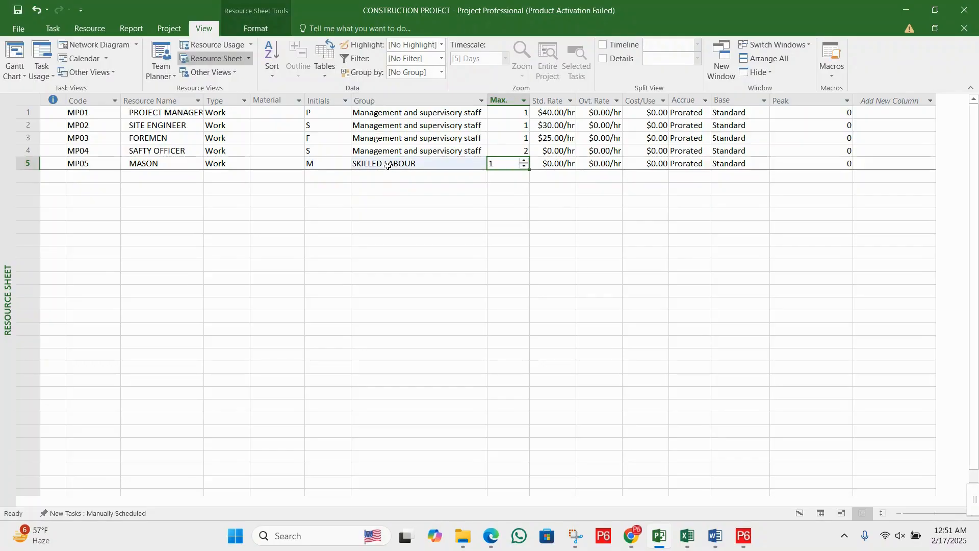
- Set the mason's Max. units to 4 and select the safety officer's standard rate cell
left_click(508, 162)
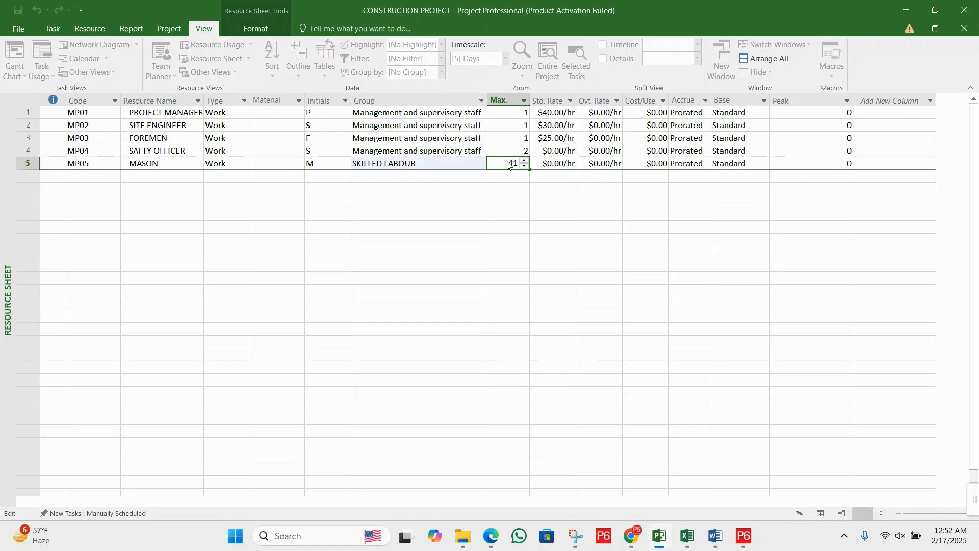
type("4")
key("Delete")
key("Tab")
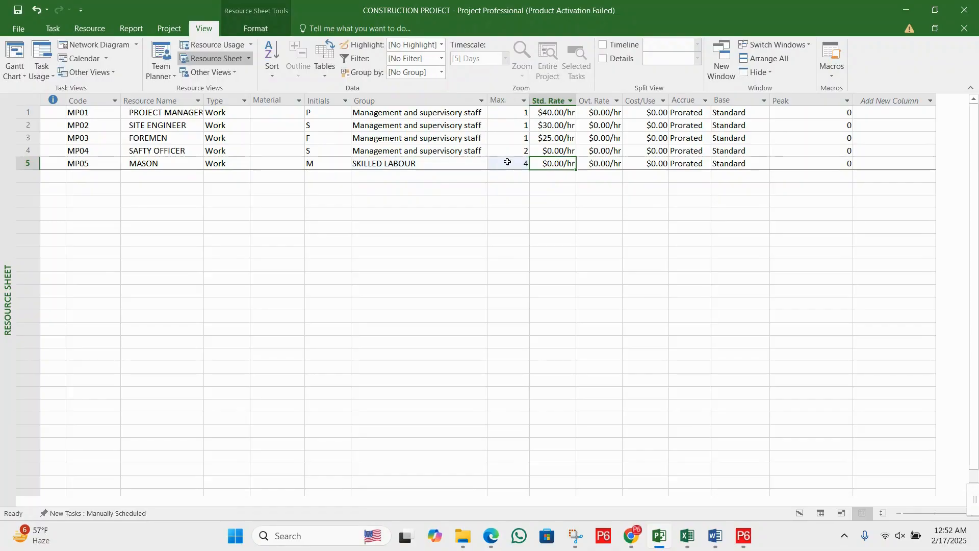
left_click(553, 151)
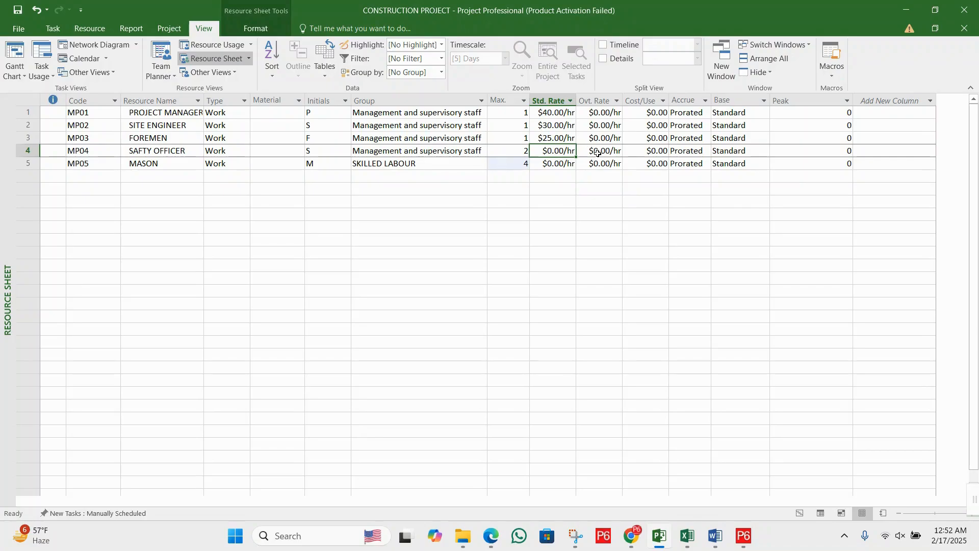
- Set the standard rate to 25 per hour for the safety officer and 20 per hour for the mason
type("2")
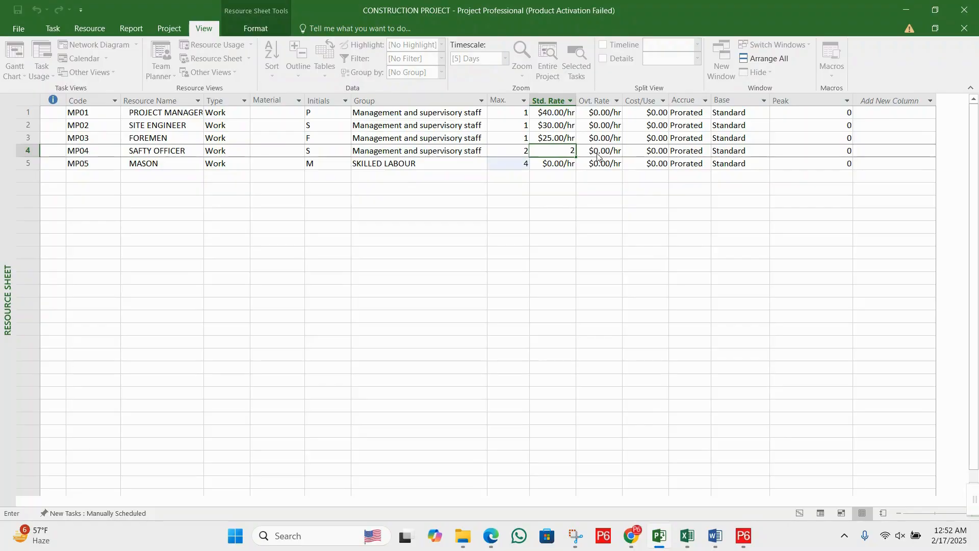
type("5")
left_click(561, 163)
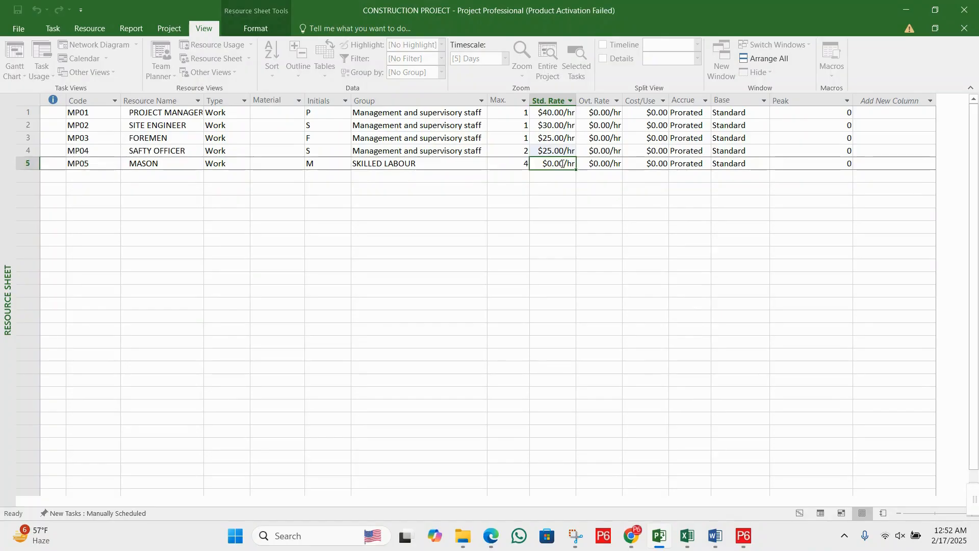
type("20")
key("Return")
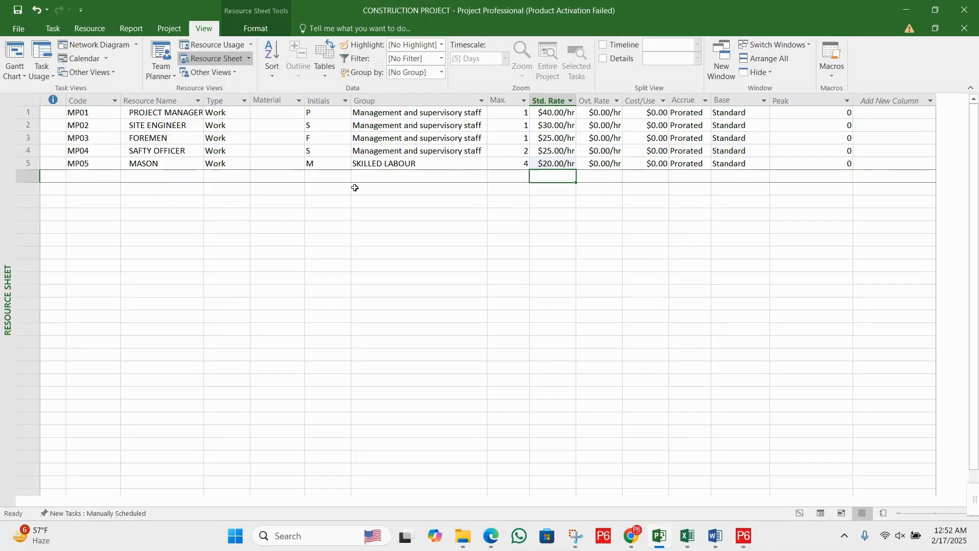
left_click(604, 163)
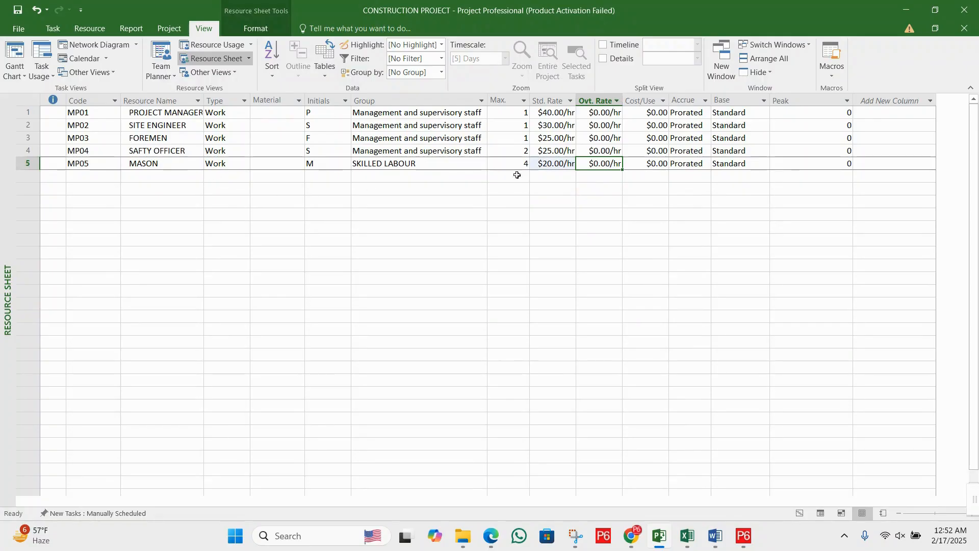
left_click(605, 176)
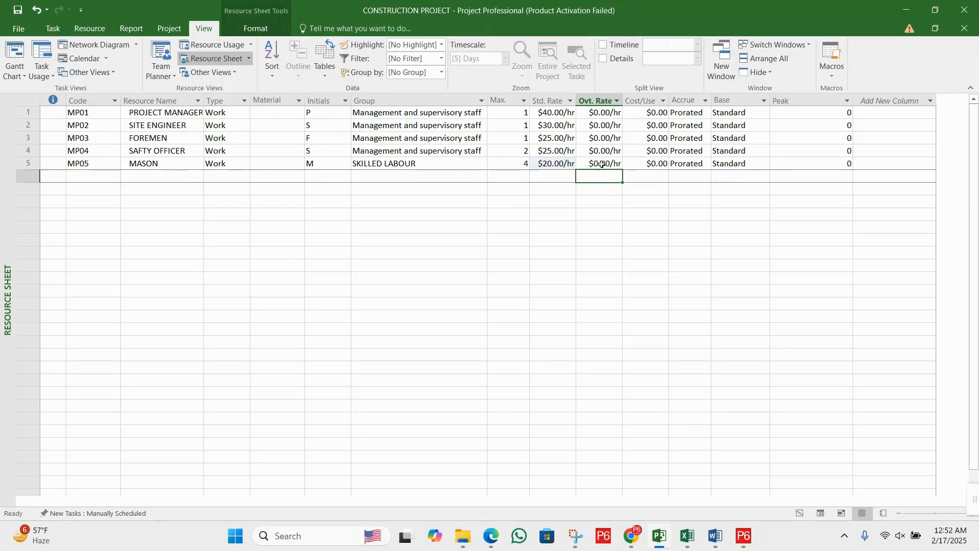
left_click(603, 163)
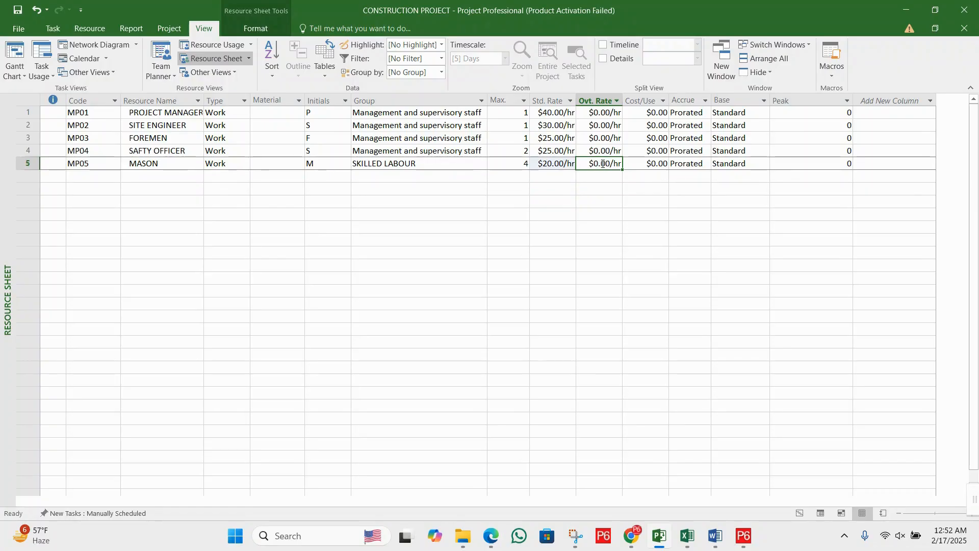
left_click(186, 164)
left_click(175, 177)
left_click(179, 167)
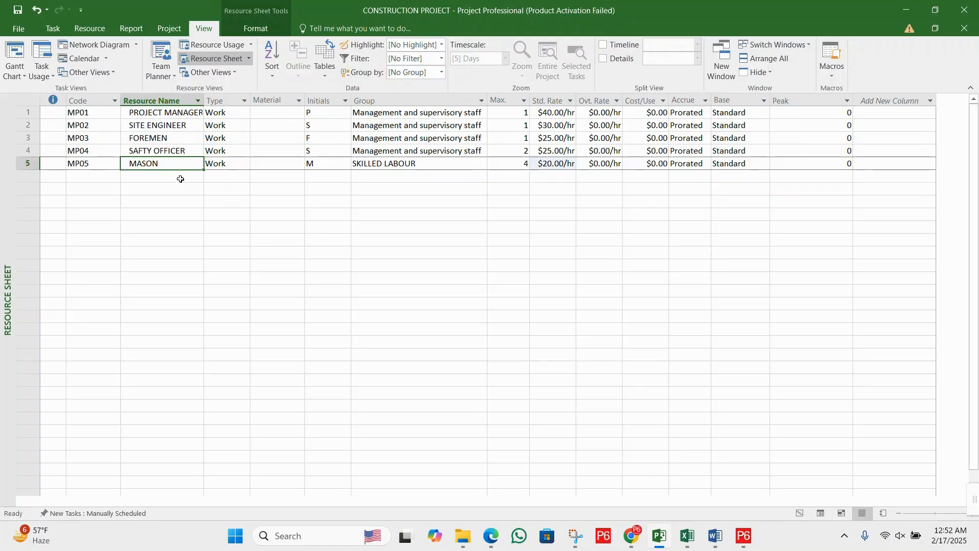
left_click(179, 177)
left_click(175, 167)
left_click(177, 173)
left_click(212, 163)
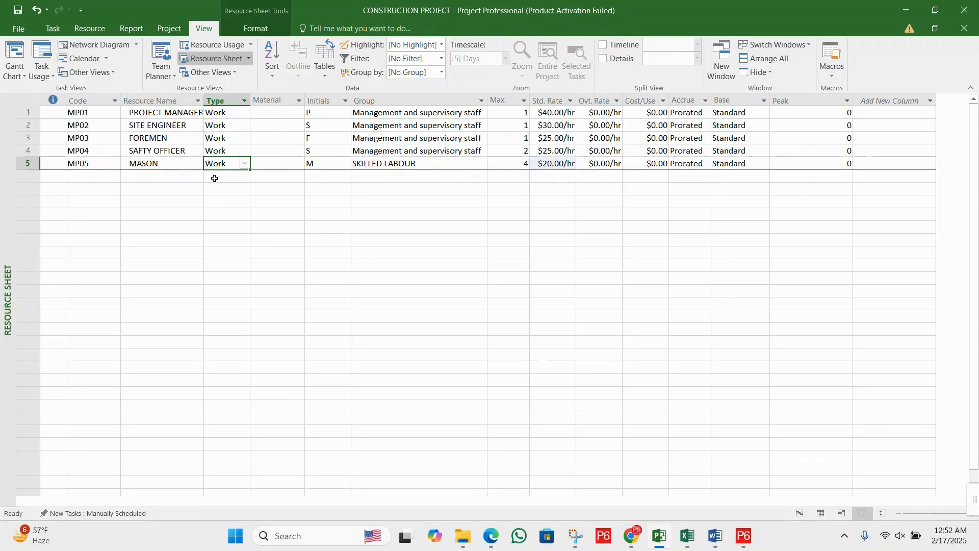
left_click(182, 173)
left_click(183, 159)
left_click(184, 173)
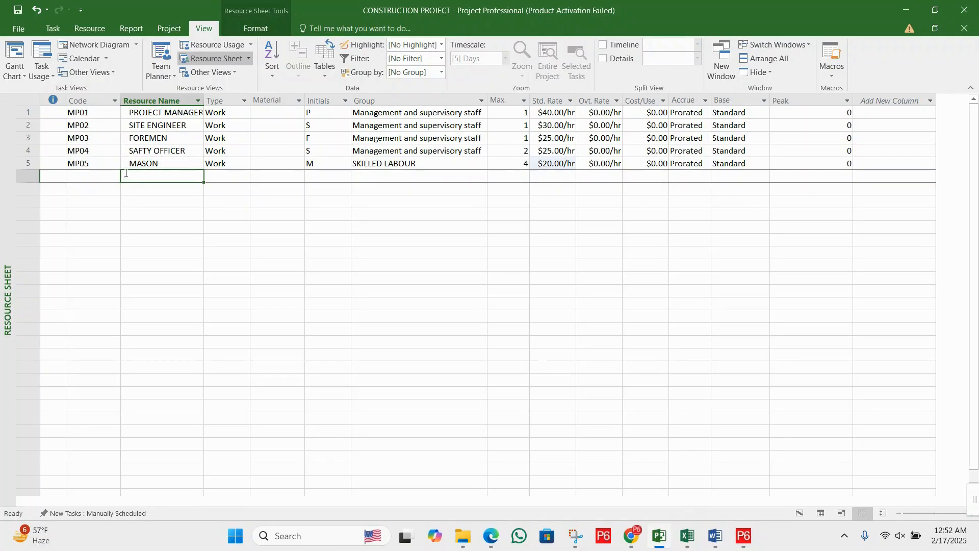
- Add a sixth work resource with the code MP0 and the name CARPENTERS
left_click(109, 173)
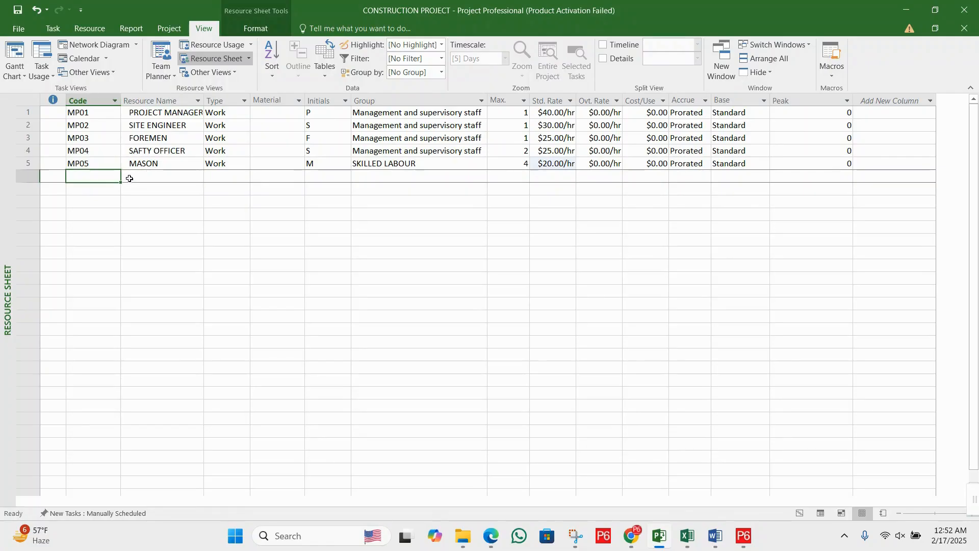
type("MP0")
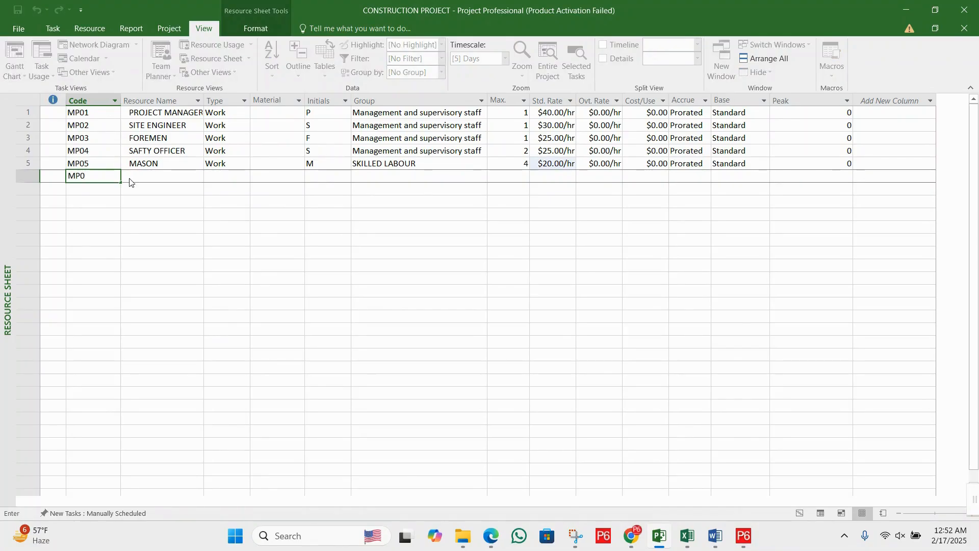
left_click(130, 178)
type("CA")
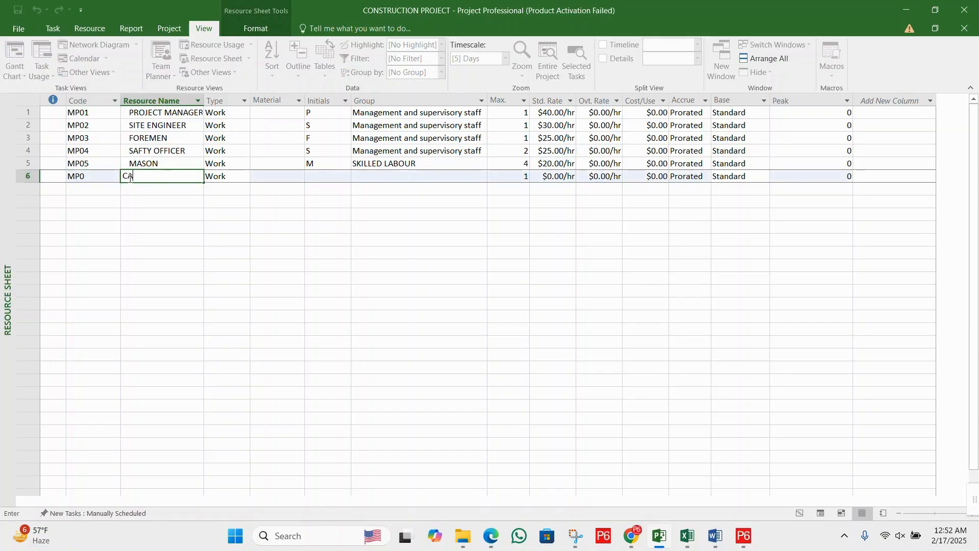
type("RPENTERS")
key("Tab")
key("Tab")
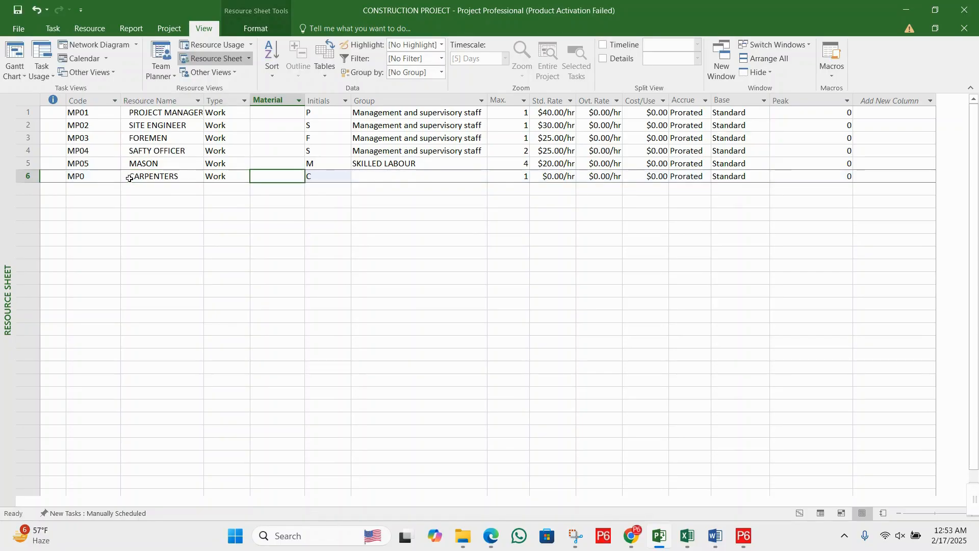
- Fill in the carpenters' group as SKILLED LABOUR, the same as the mason's
left_click(396, 164)
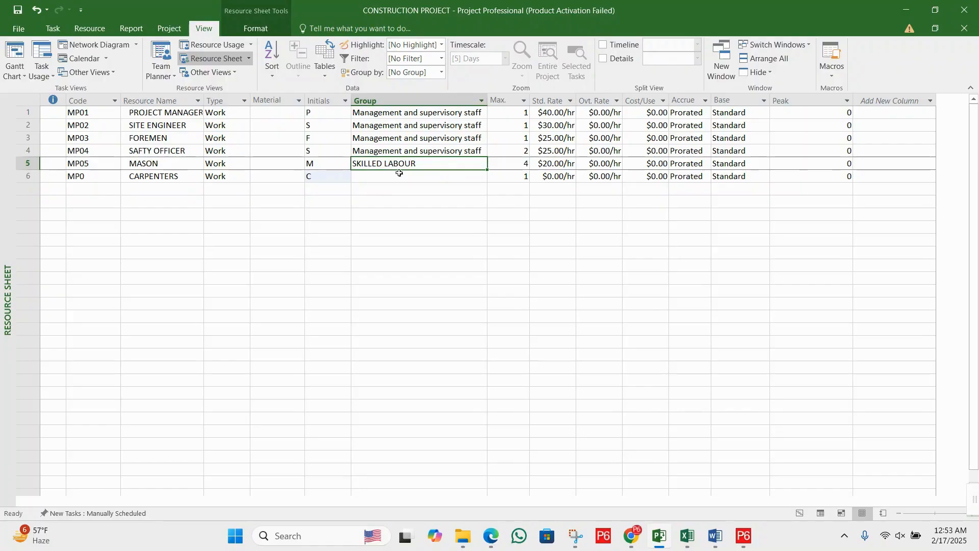
left_click(400, 175)
type("SKILLED LABOUR")
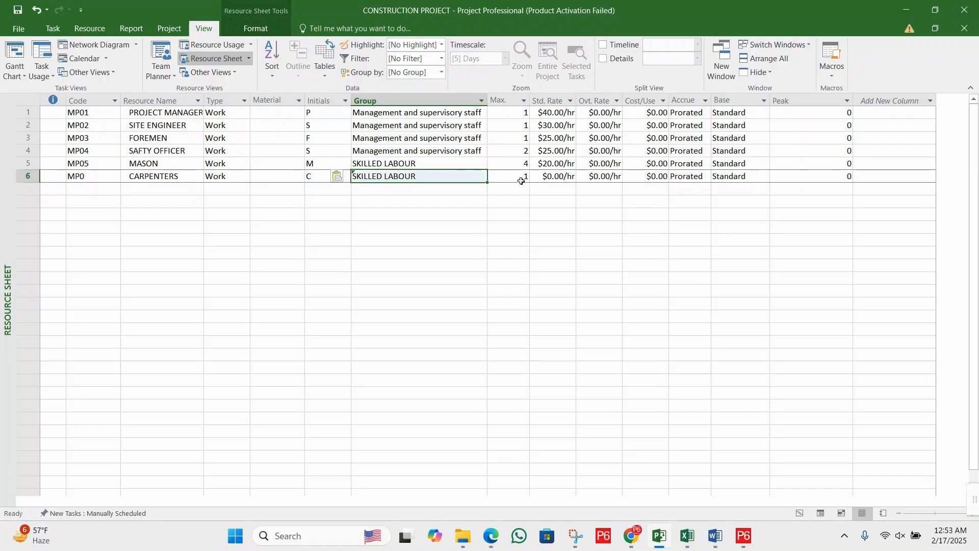
- Set the carpenters' Max. units to 5 and their standard rate to 20 per hour
left_click(522, 180)
type("5")
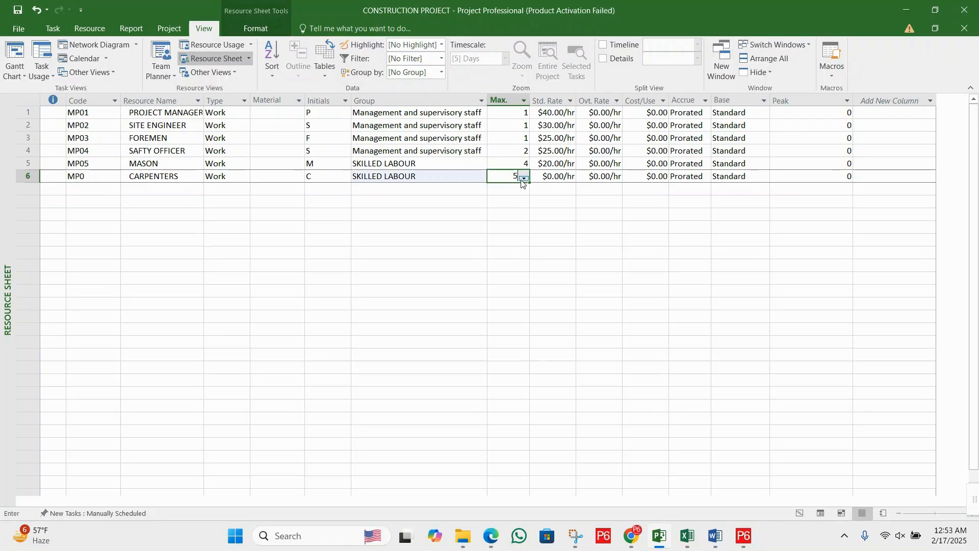
key("Return")
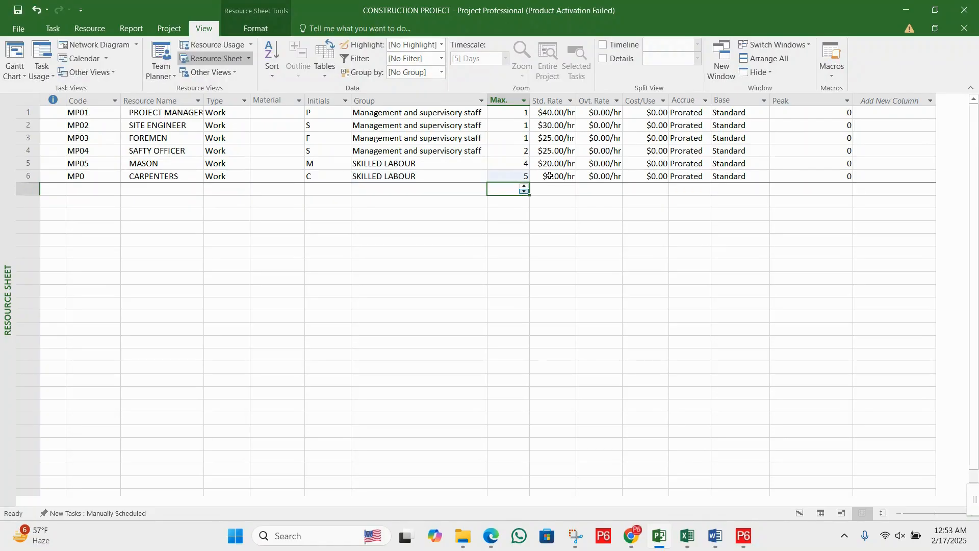
left_click(561, 176)
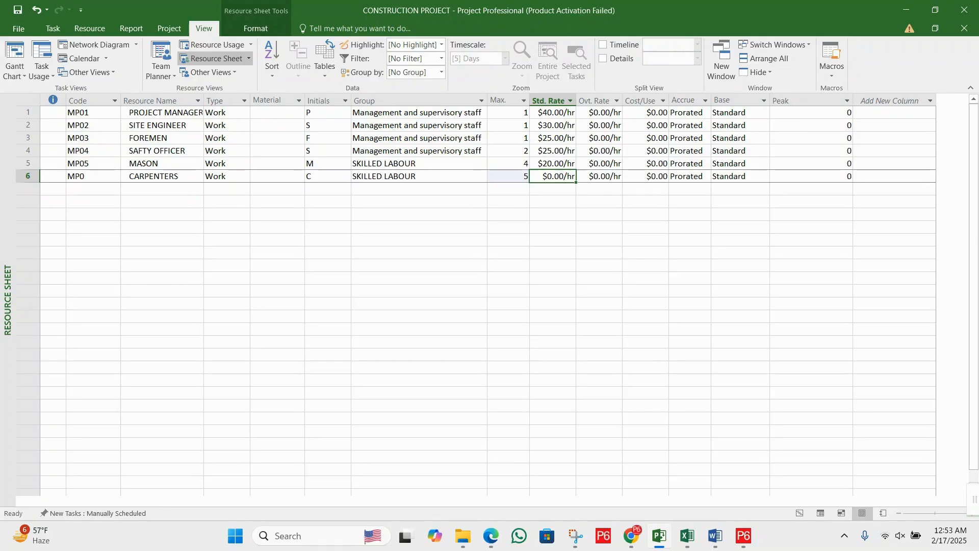
type("20")
key("Return")
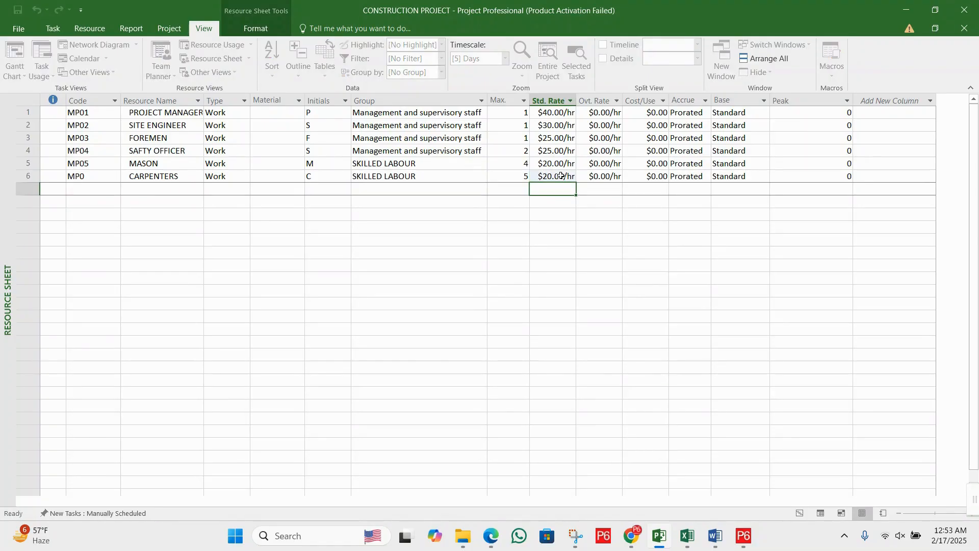
- Correct the carpenters' resource code to MP06
left_click(87, 192)
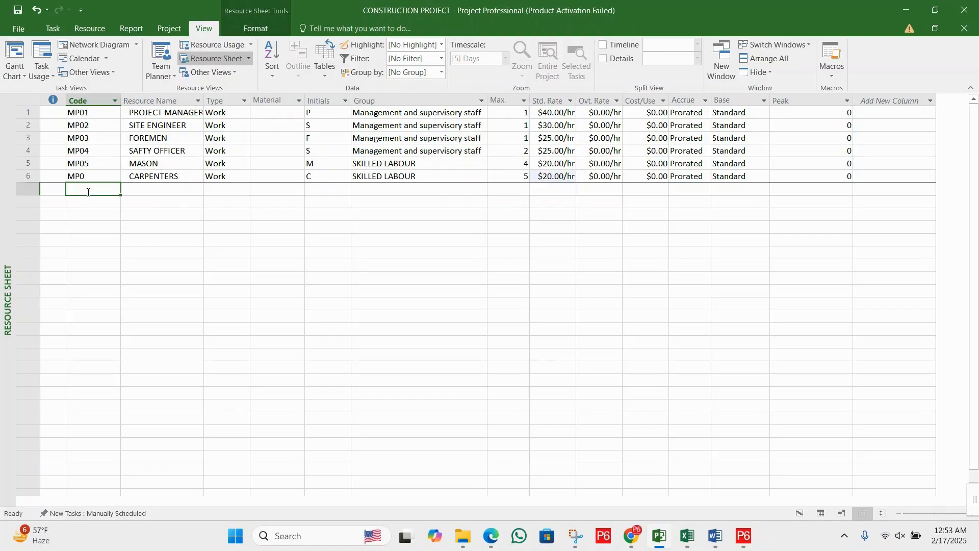
left_click(101, 178)
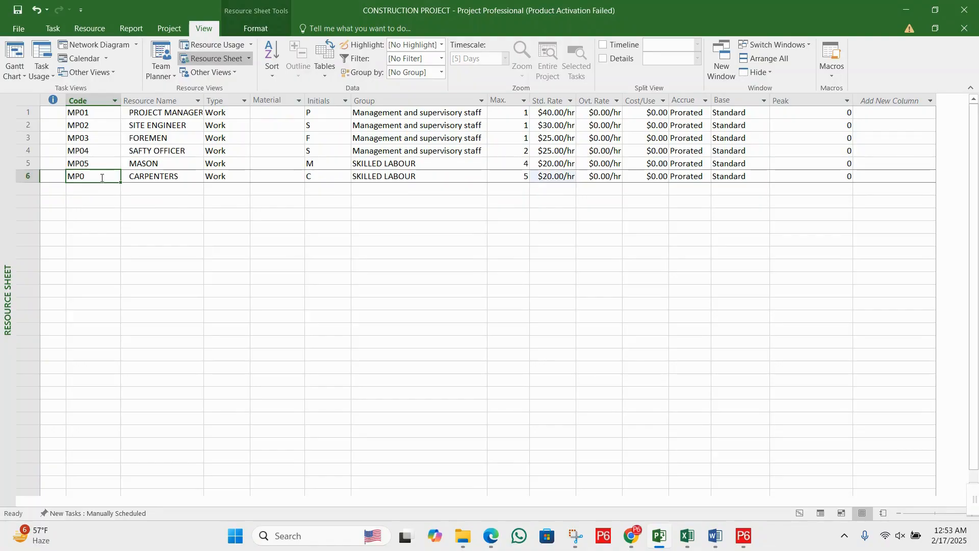
left_click(101, 178)
type("6")
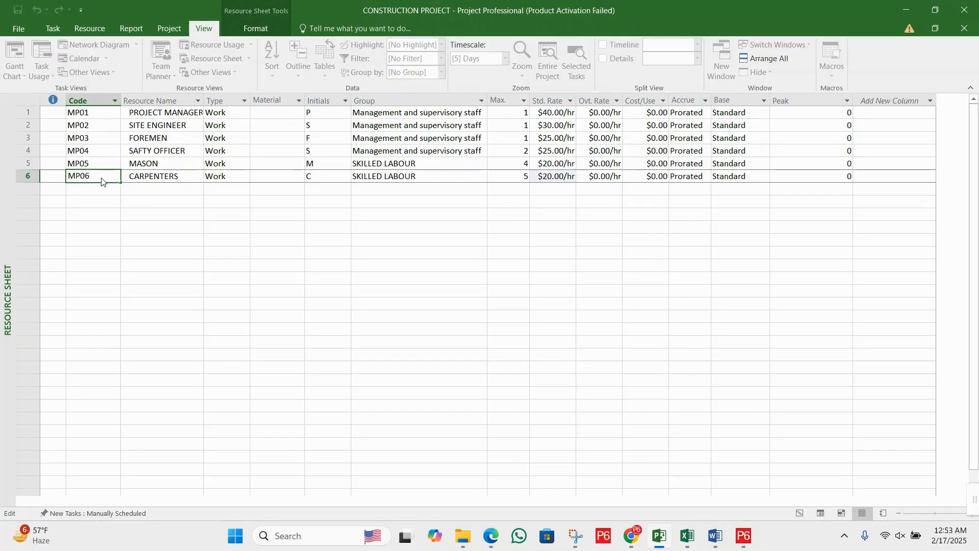
key("Return")
- Add a seventh work resource with the code MP07 and the name ELECTRICIAN
type("MP0")
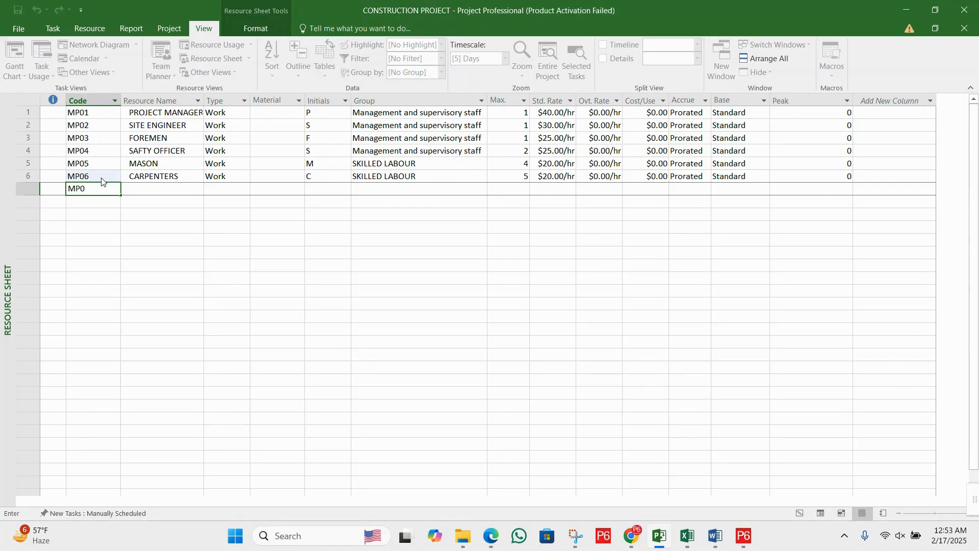
type("7")
key("Tab")
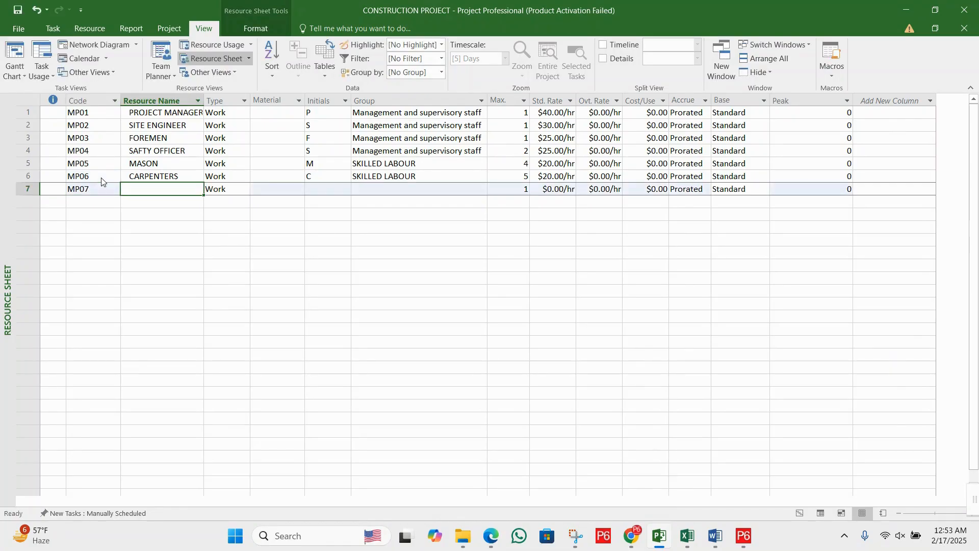
type("ELEC")
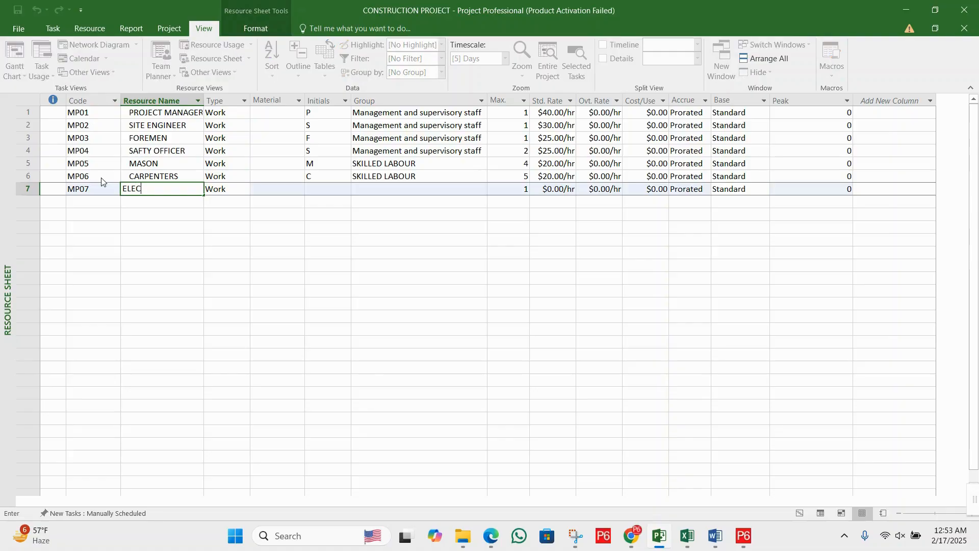
type("TRICIAN")
- Enter SKILLED LABOUR as the electrician's group
left_click(399, 191)
left_click(412, 178)
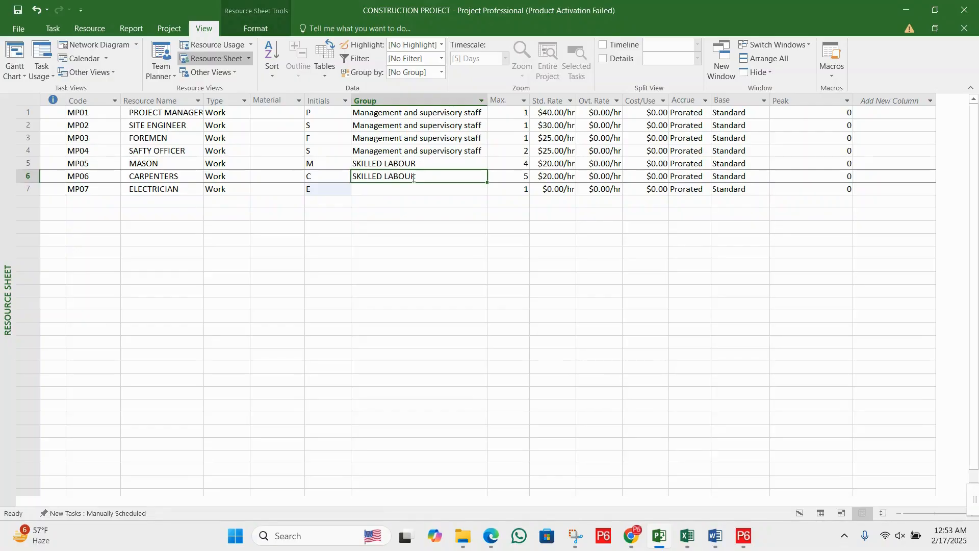
left_click(419, 186)
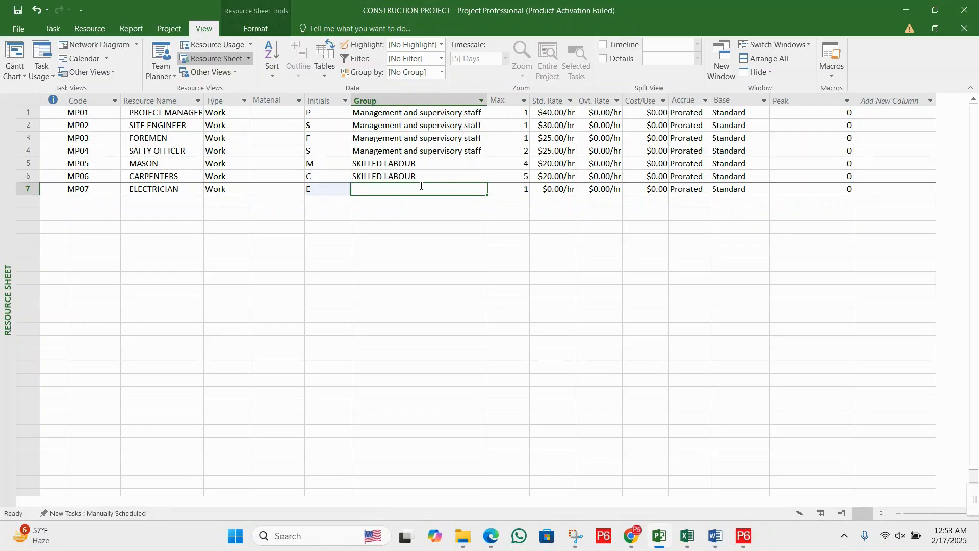
type("SKILLED LABOUR")
- Set the electrician's Max. units to 5 and standard rate to 20 per hour
left_click(522, 192)
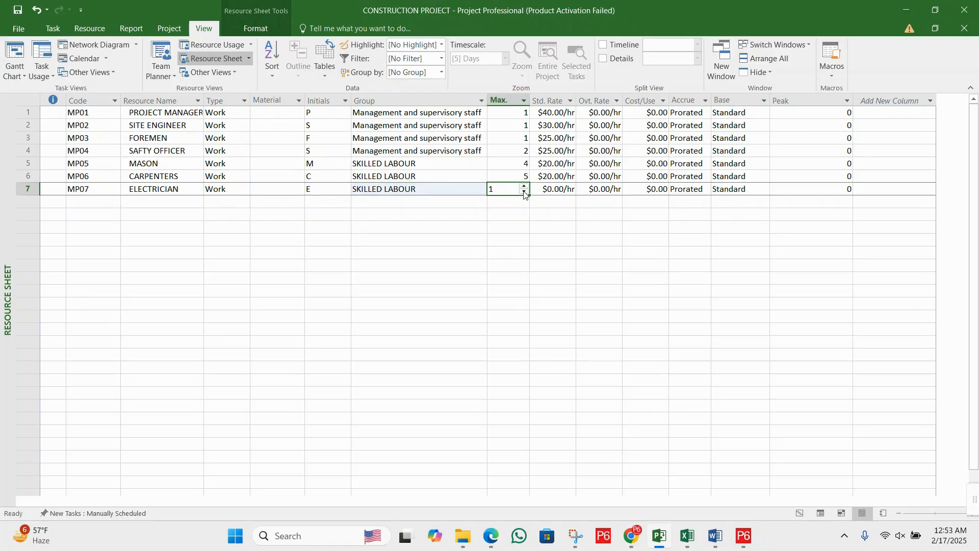
type("5")
left_click(554, 188)
type("20")
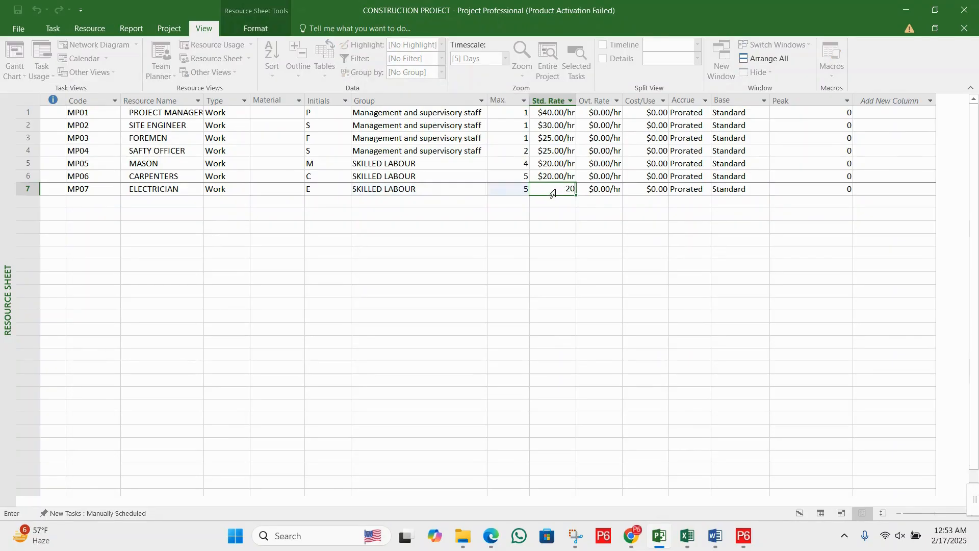
left_click(553, 202)
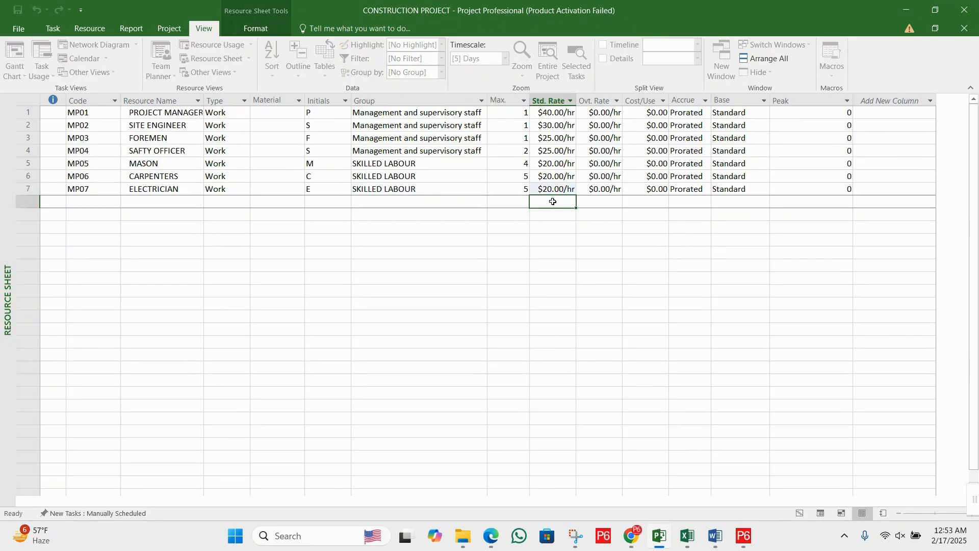
left_click(493, 201)
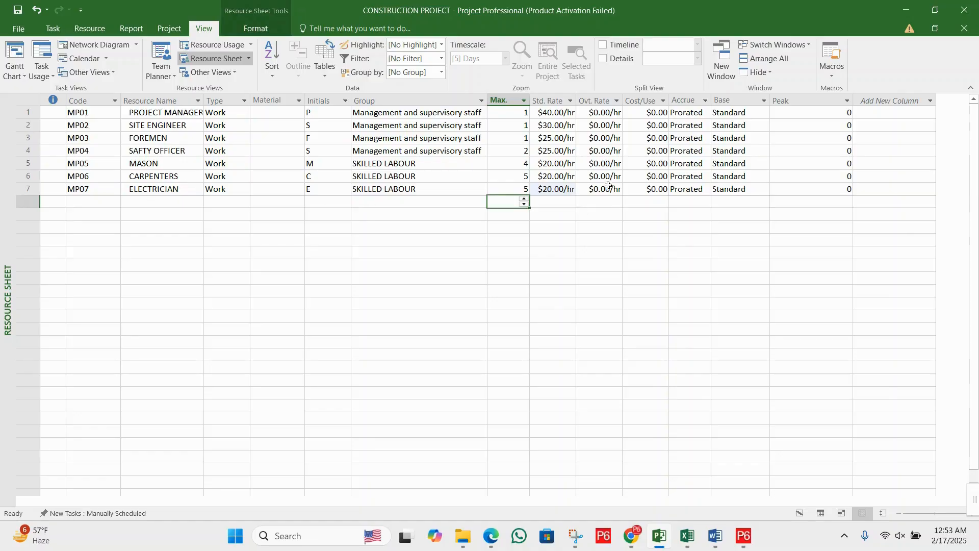
left_click(95, 201)
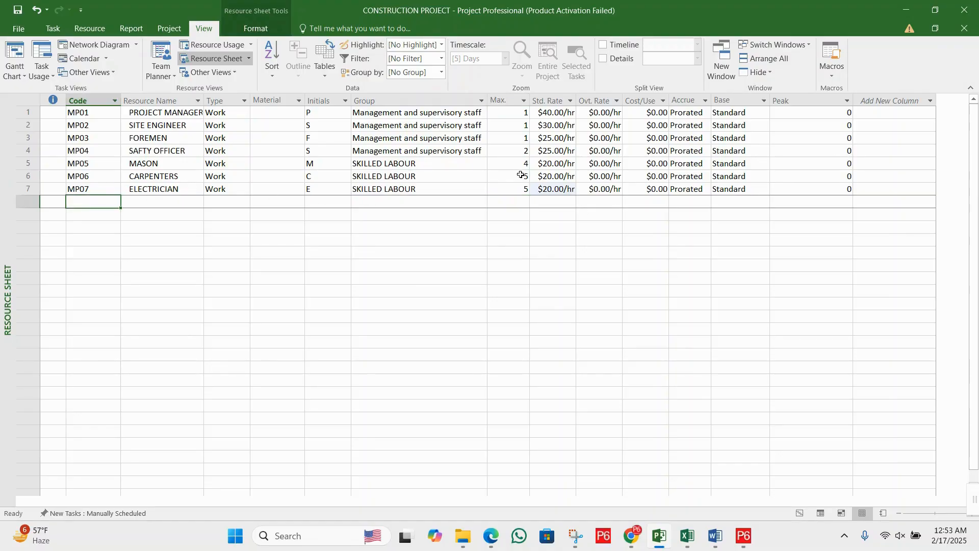
left_click(613, 175)
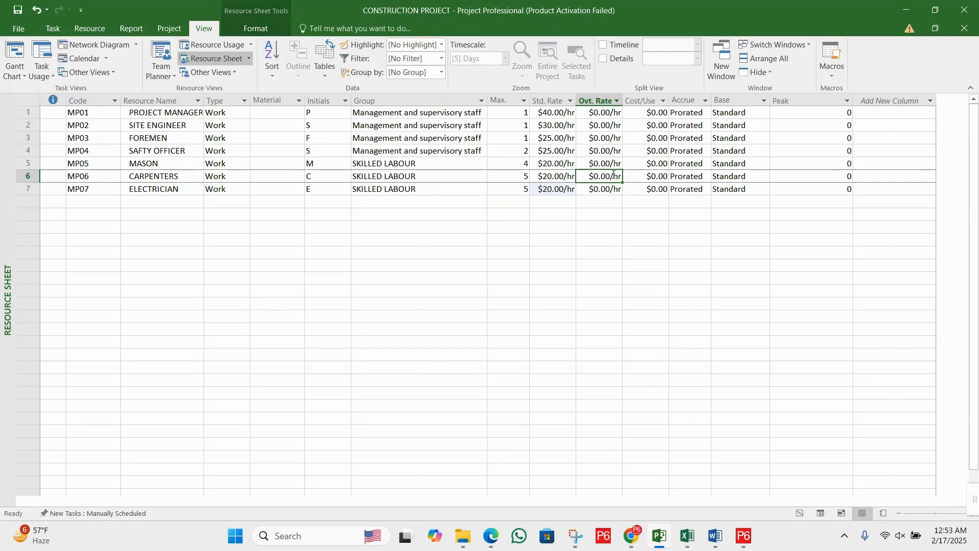
left_click(603, 190)
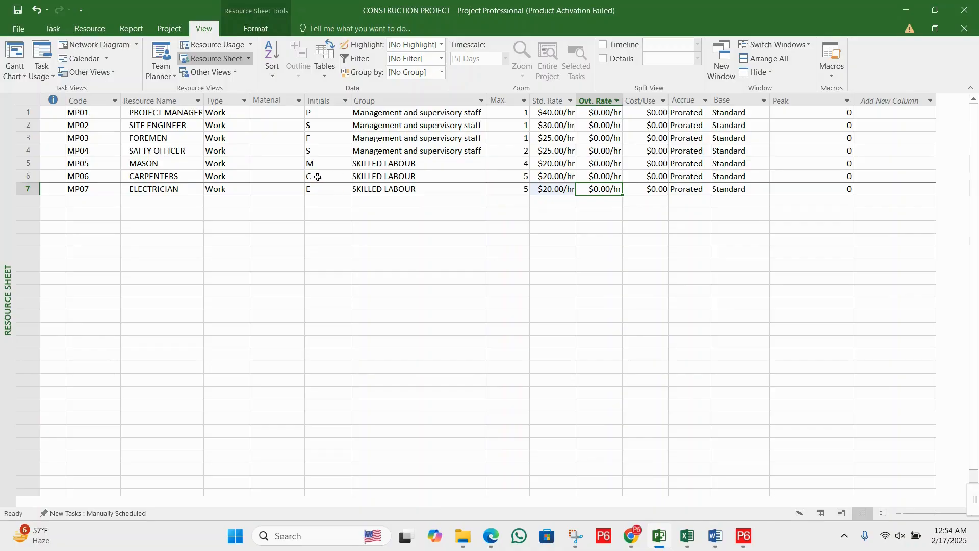
left_click_drag(155, 164, 159, 190)
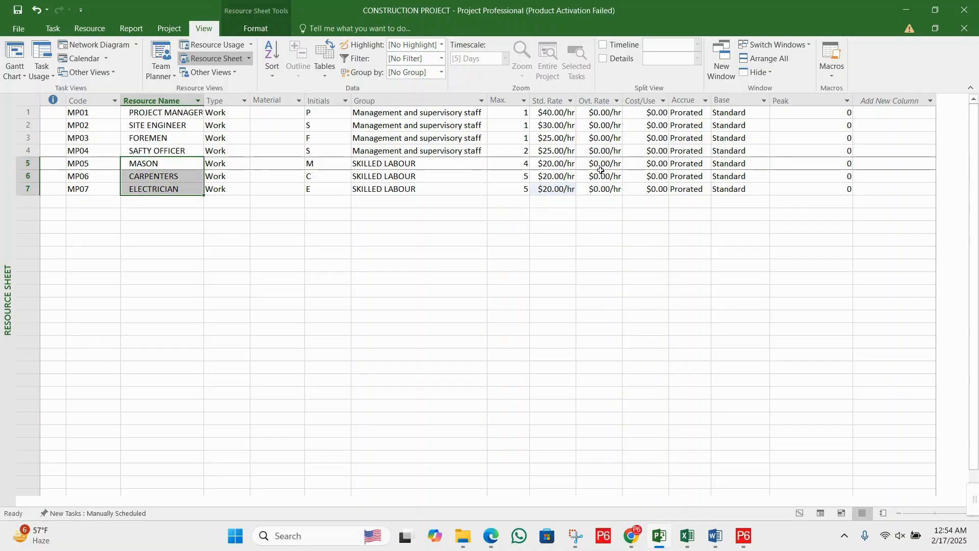
left_click_drag(602, 164, 609, 189)
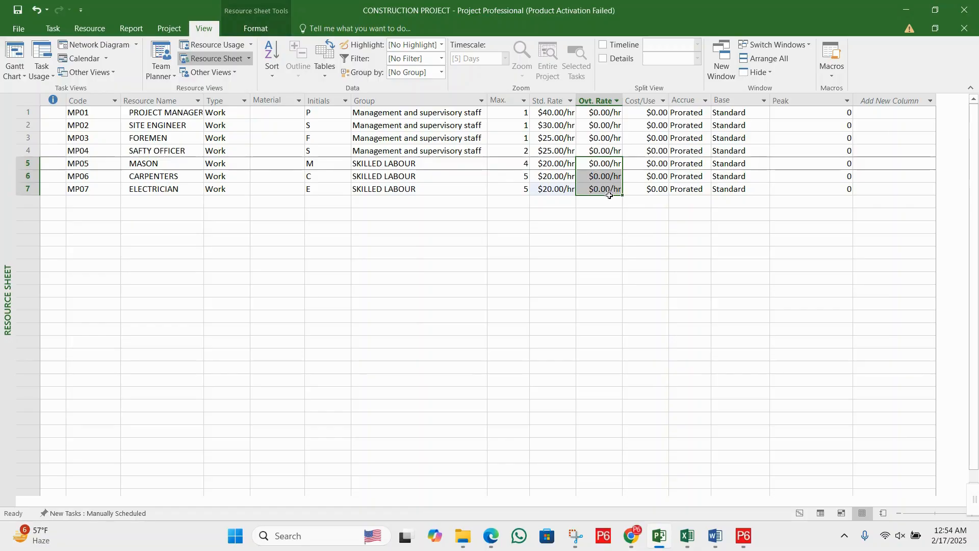
left_click(605, 168)
left_click(604, 188)
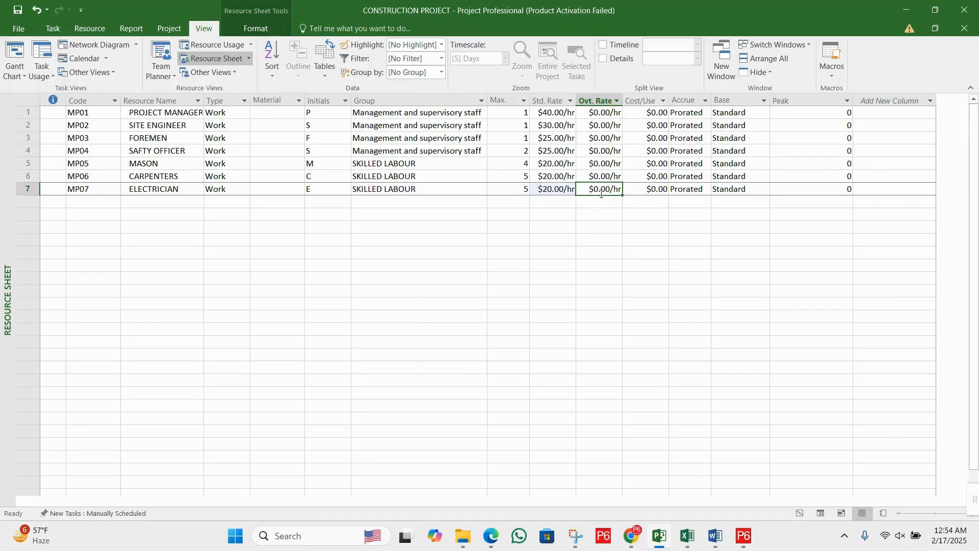
- Add an eighth work resource with the code MP08 and the name STEEL FIXER
left_click(91, 204)
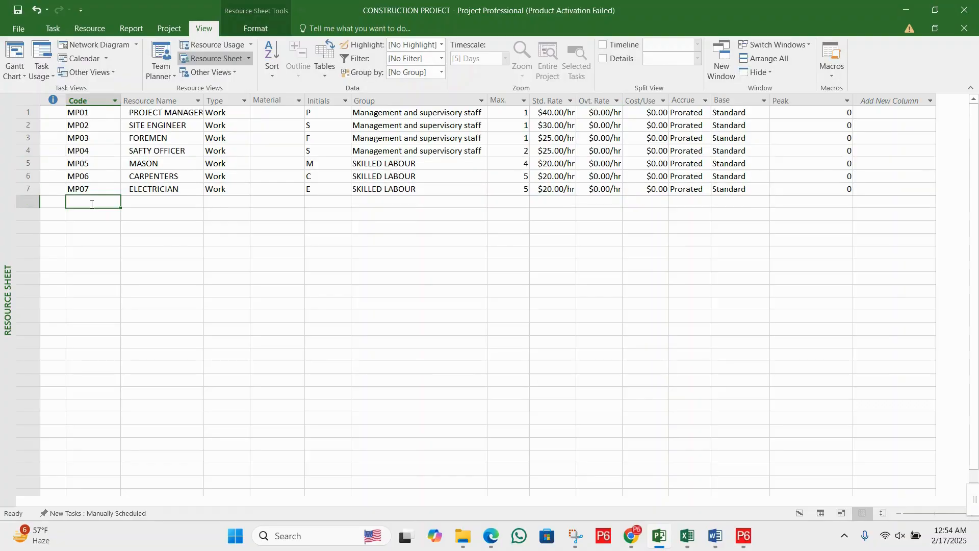
type("MP0")
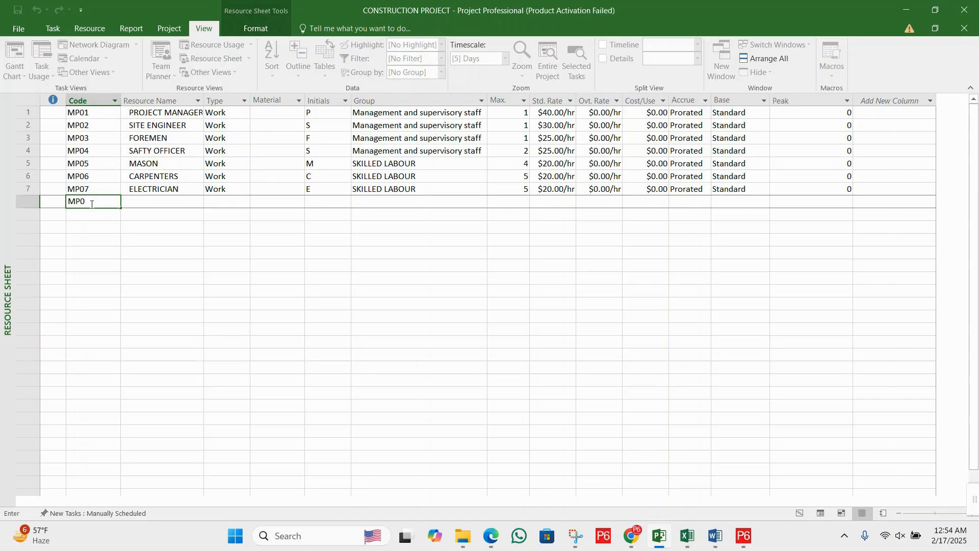
type("8")
key("Tab")
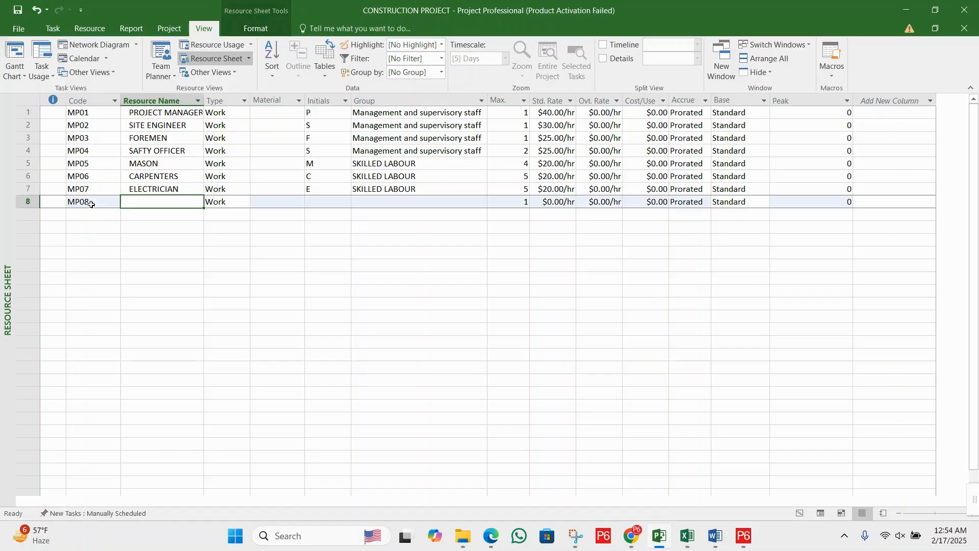
type("STEEL")
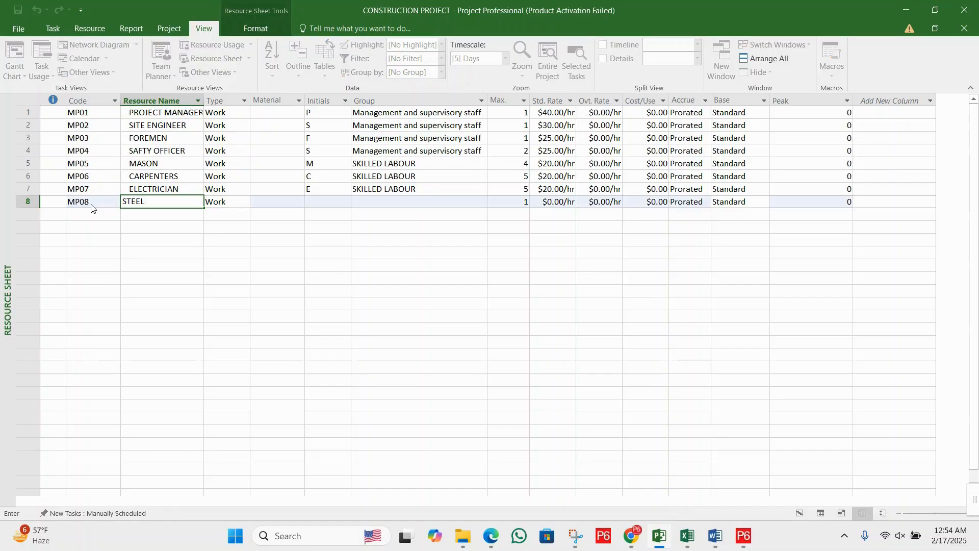
type(" FIXER")
key("Tab")
- Copy the electrician's group, SKILLED LABOUR, to the steel fixer
key("Tab")
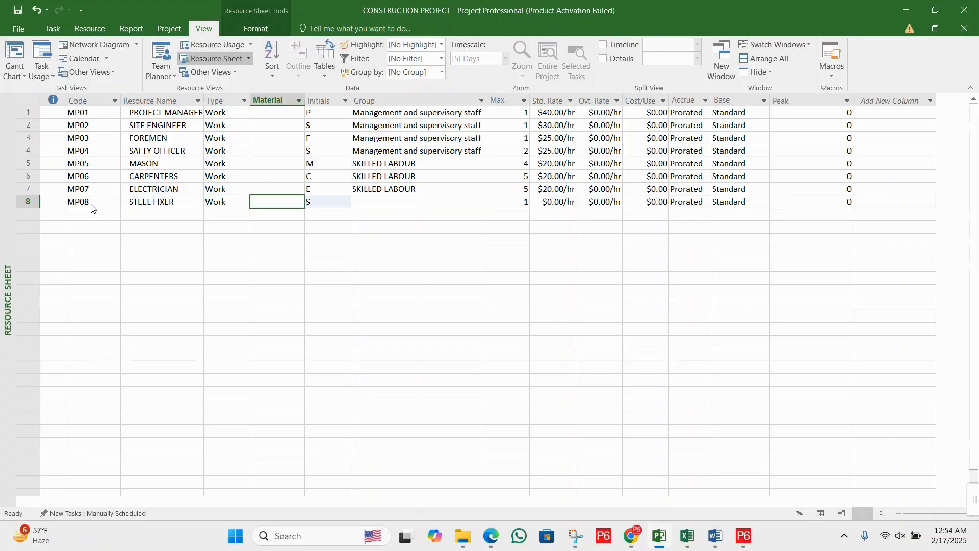
key("Tab")
key("Tab")
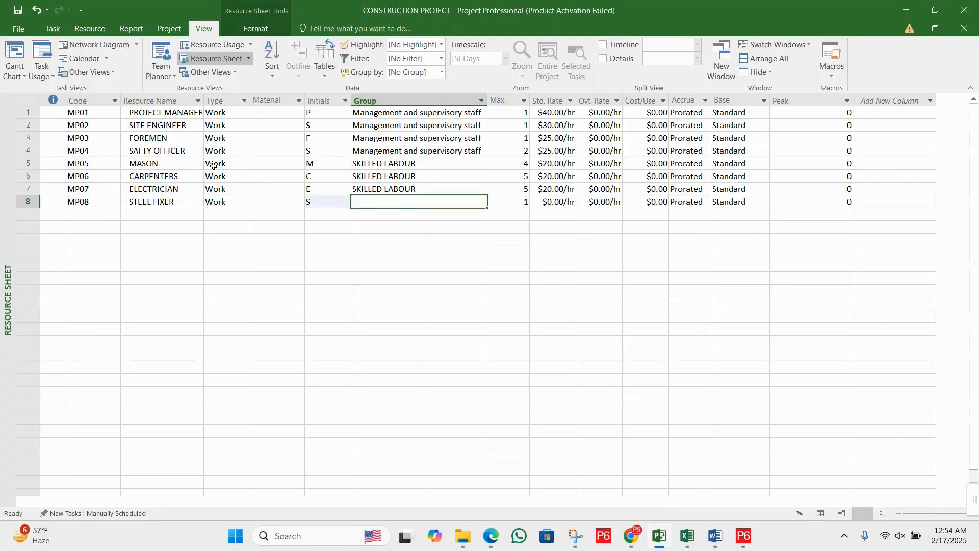
left_click(402, 189)
key("ctrl+c")
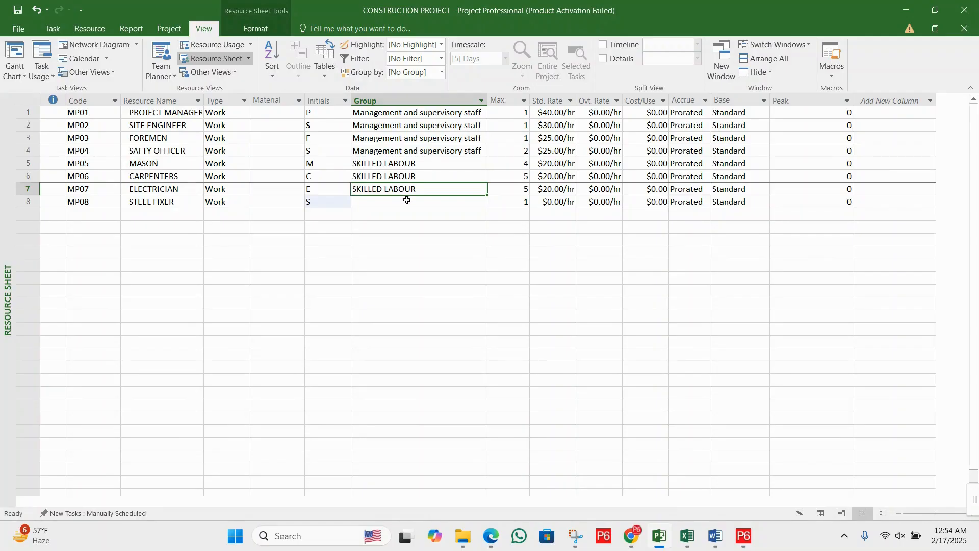
left_click(406, 202)
key("ctrl+v")
- Set the steel fixer's Max. units to 5 and standard rate to 20 per hour
left_click(514, 201)
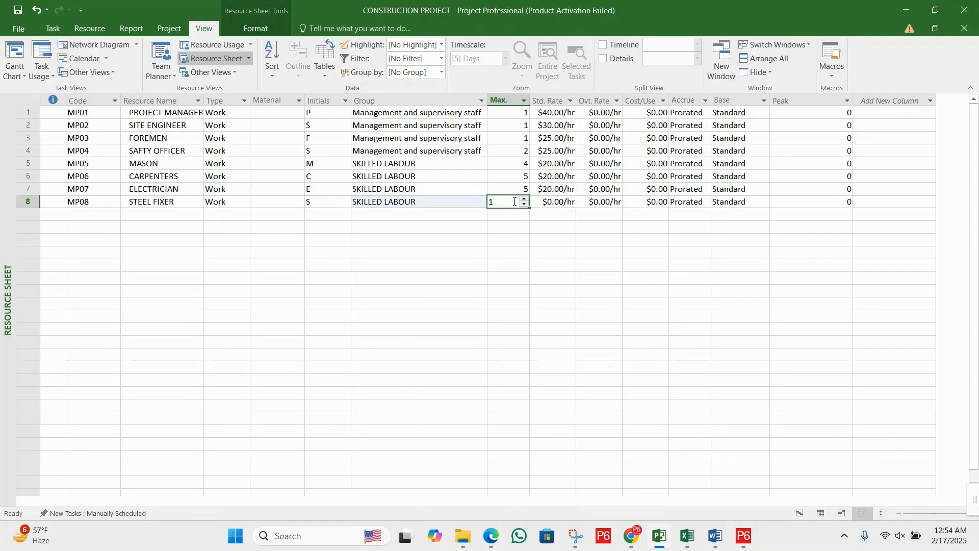
type("5")
key("Return")
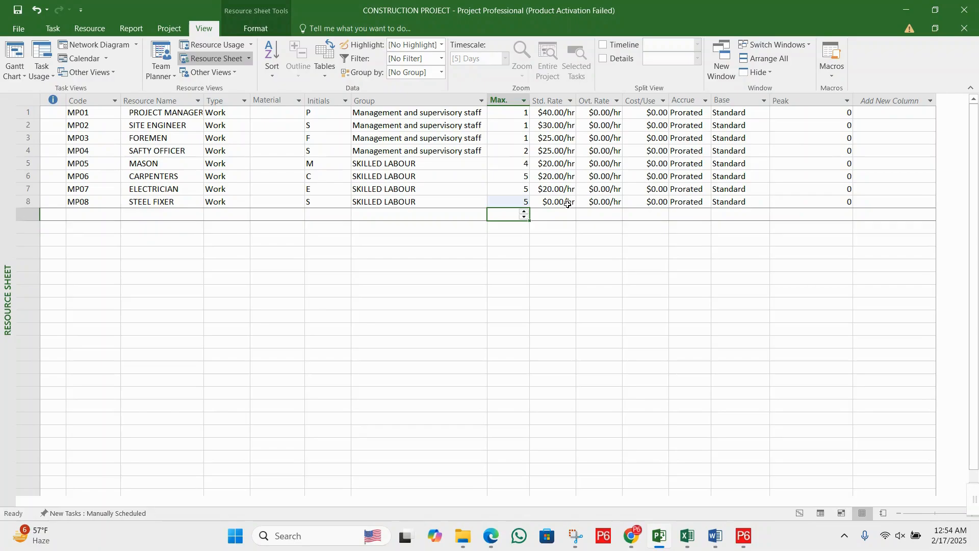
left_click(568, 203)
left_click(567, 203)
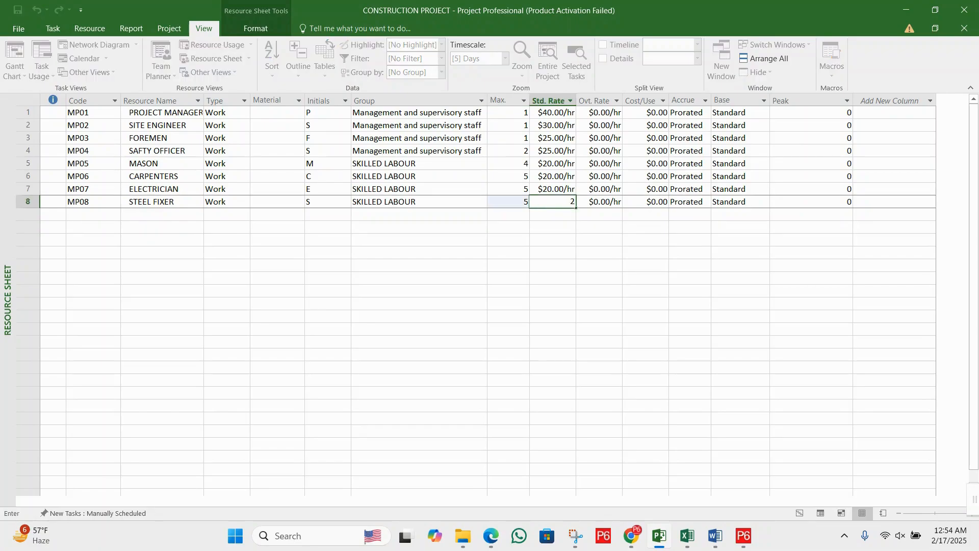
type("20")
key("Return")
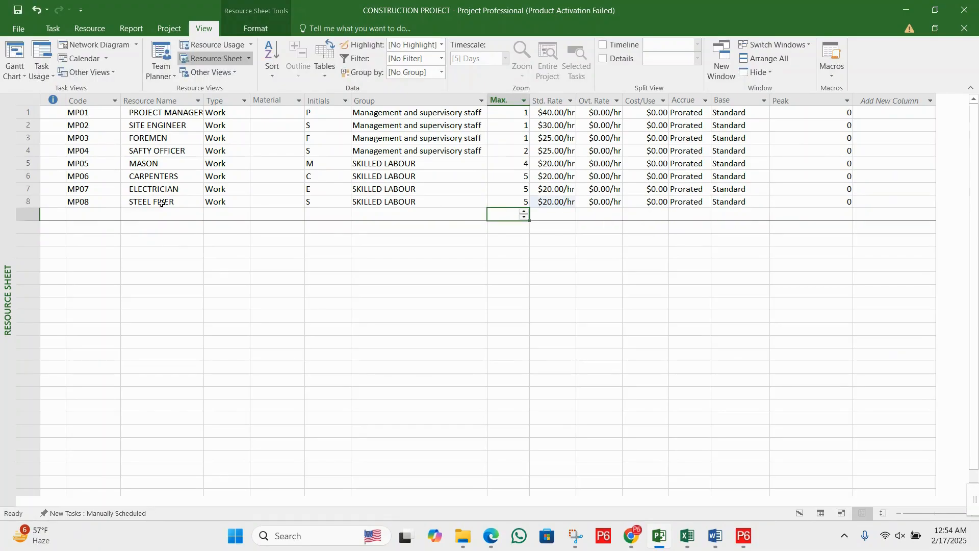
- Add a ninth work resource with the code MP09 and the name PLUMBER
left_click(99, 216)
type("MP")
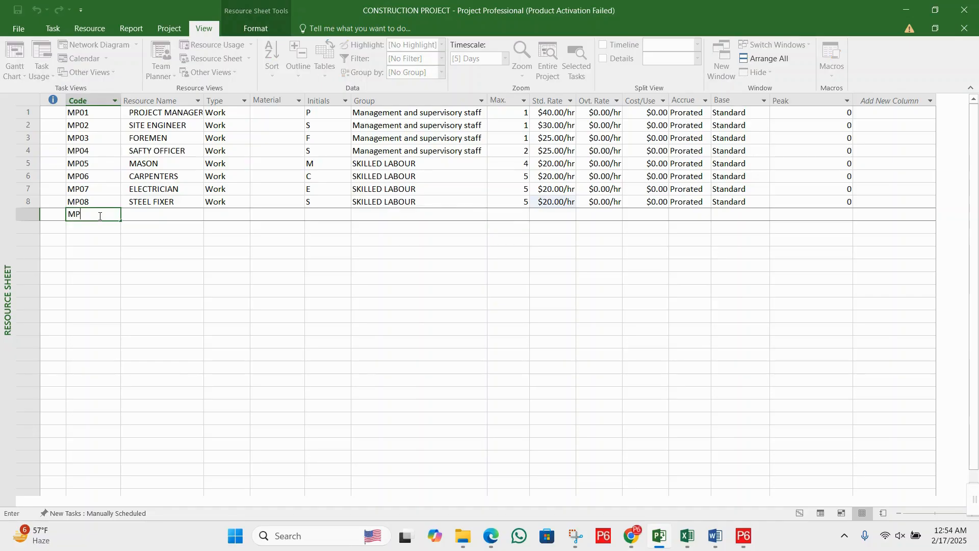
type("09")
key("Tab")
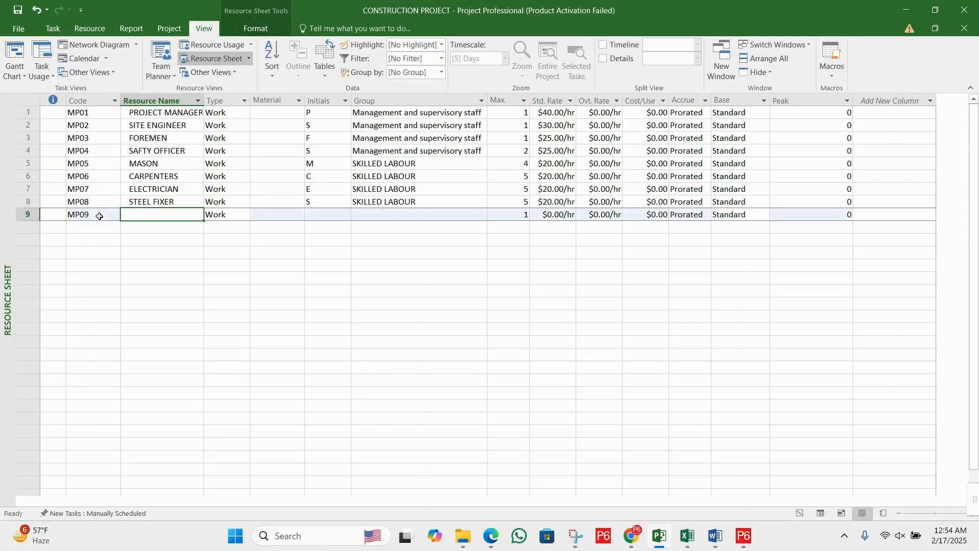
type("P")
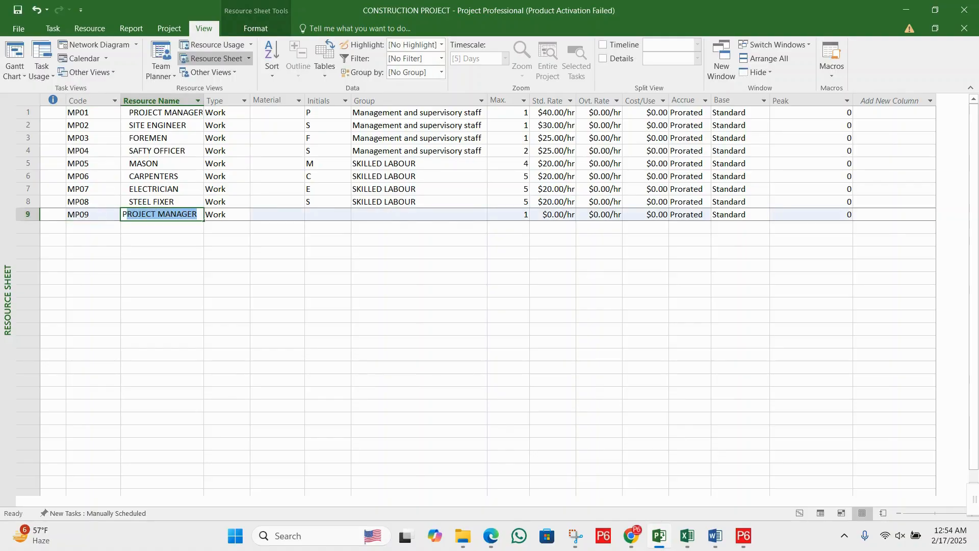
type("LUMBER")
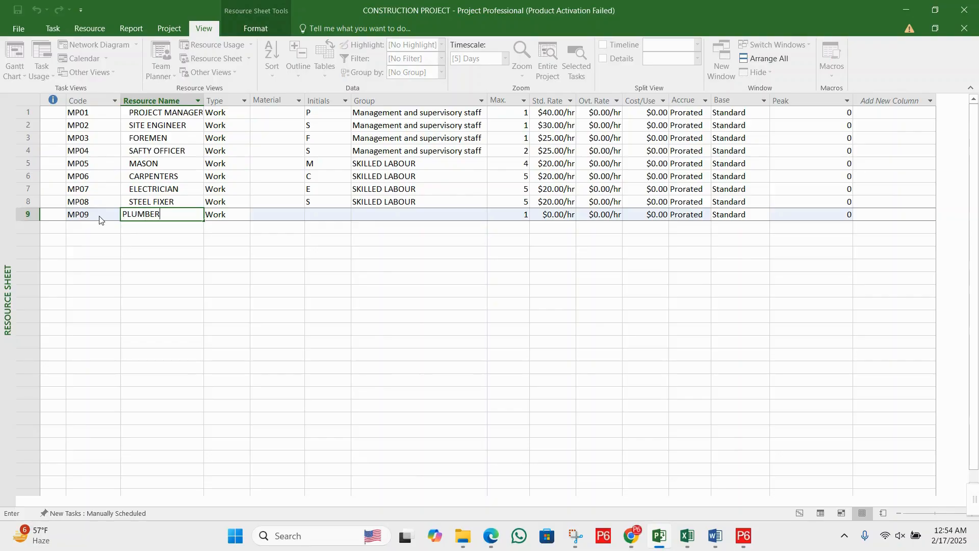
key("Tab")
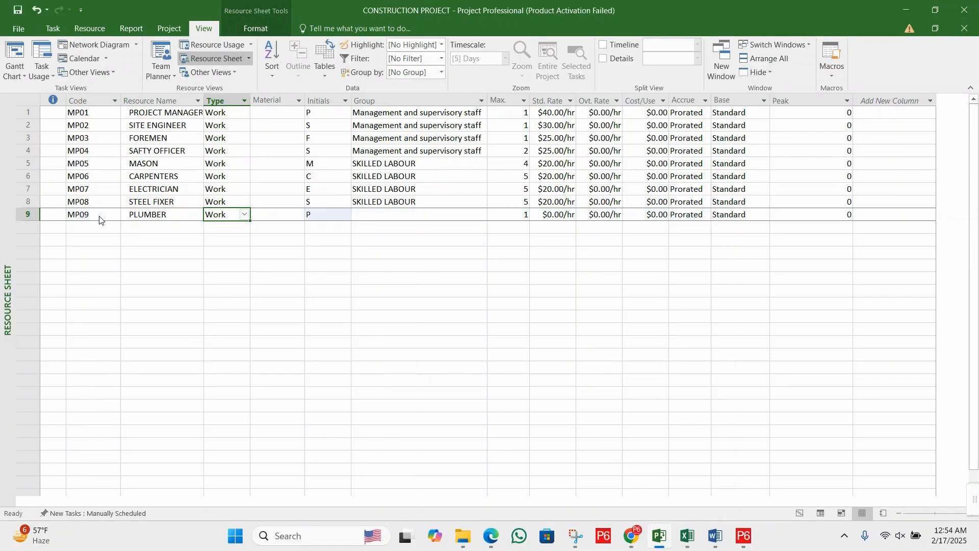
- Copy the steel fixer's group, SKILLED LABOUR, to the plumber
key("Tab")
key("Tab")
key("Tab")
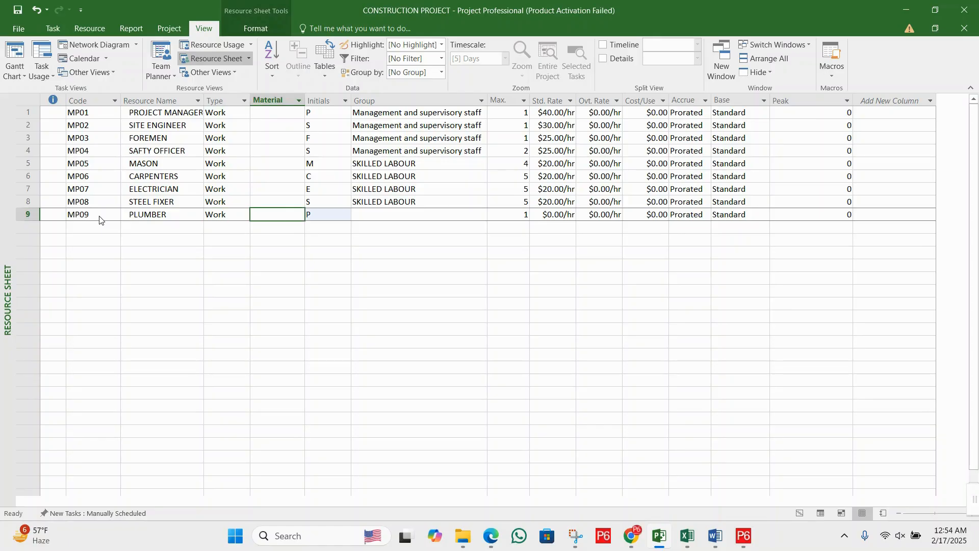
key("Up")
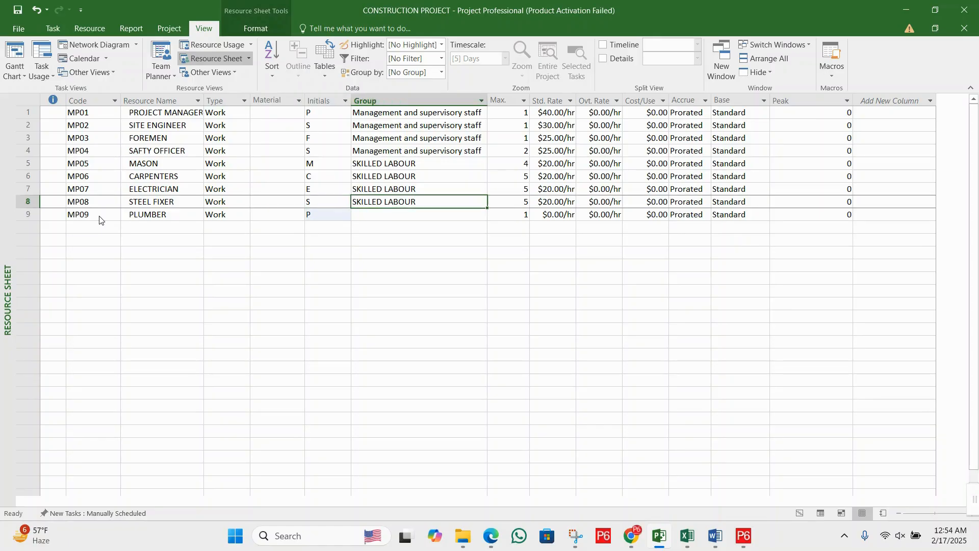
key("ctrl+c")
key("Down")
key("ctrl+v")
- Set the plumber's Max. units to 4 and standard rate to 20 per hour
key("Tab")
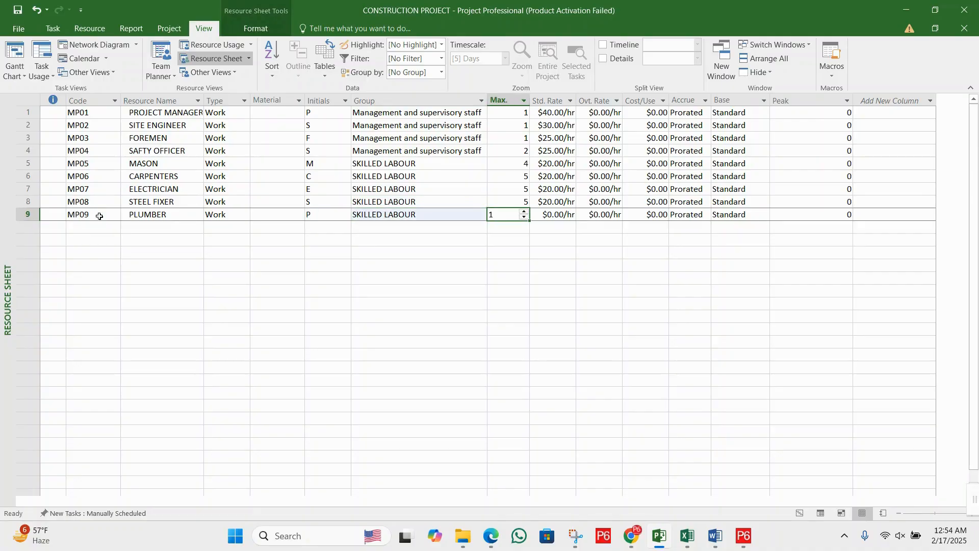
type("4")
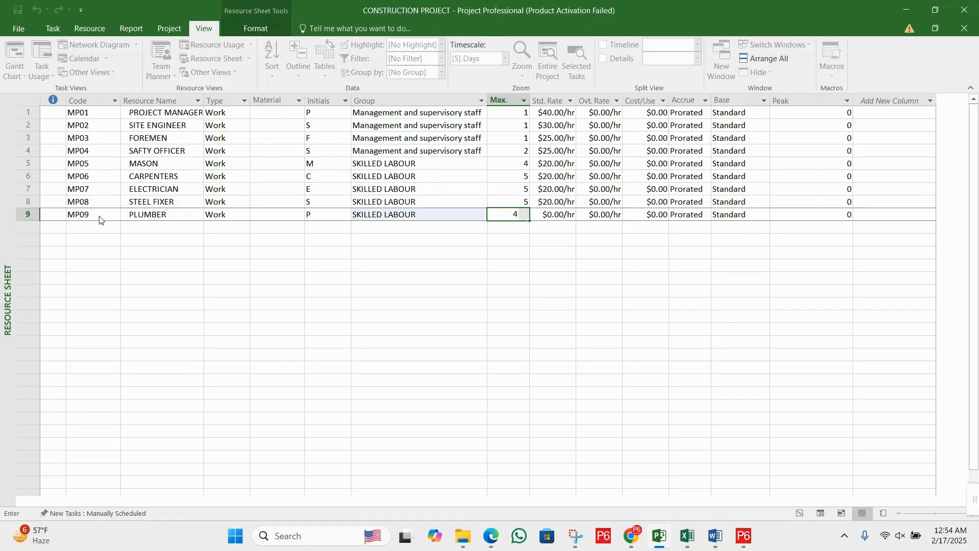
key("Tab")
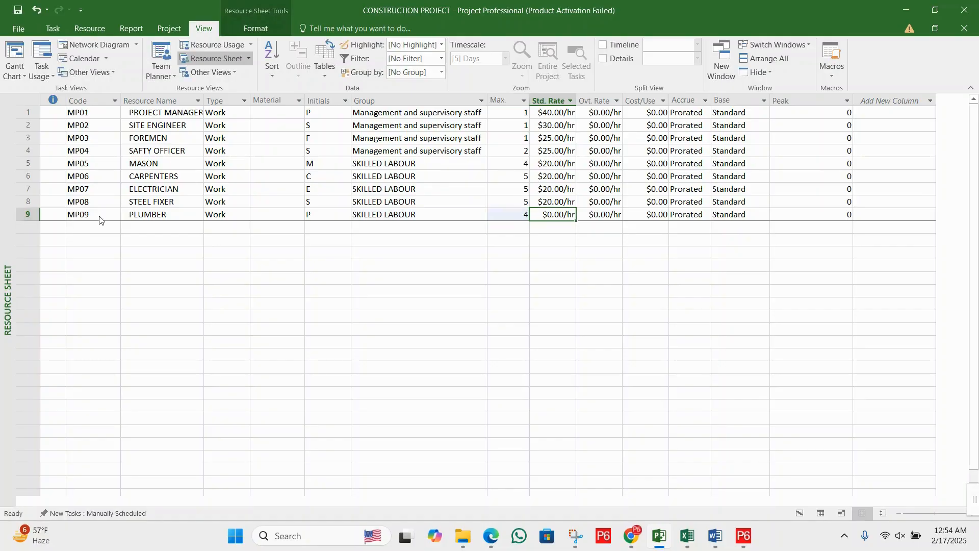
type("20")
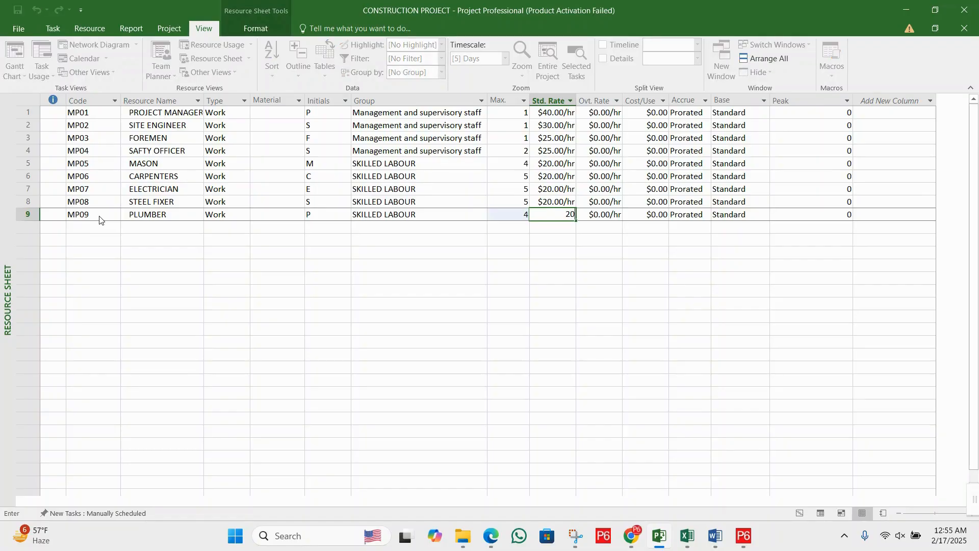
key("Return")
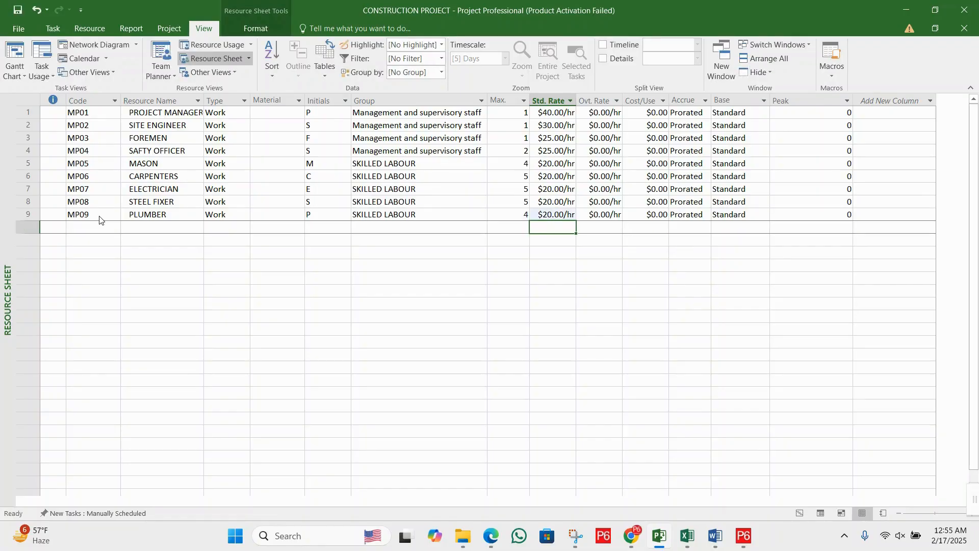
- Add a tenth work resource with the code MP10 and the name MACHINE OPERATOR
key("Left")
key("Left")
key("Left")
key("Left")
key("Left")
key("Left")
key("Left")
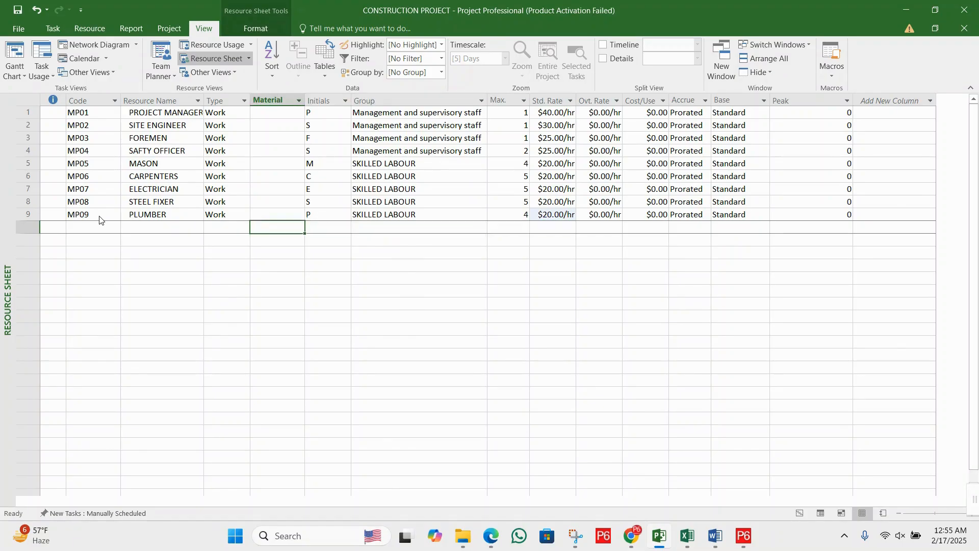
type("MP0")
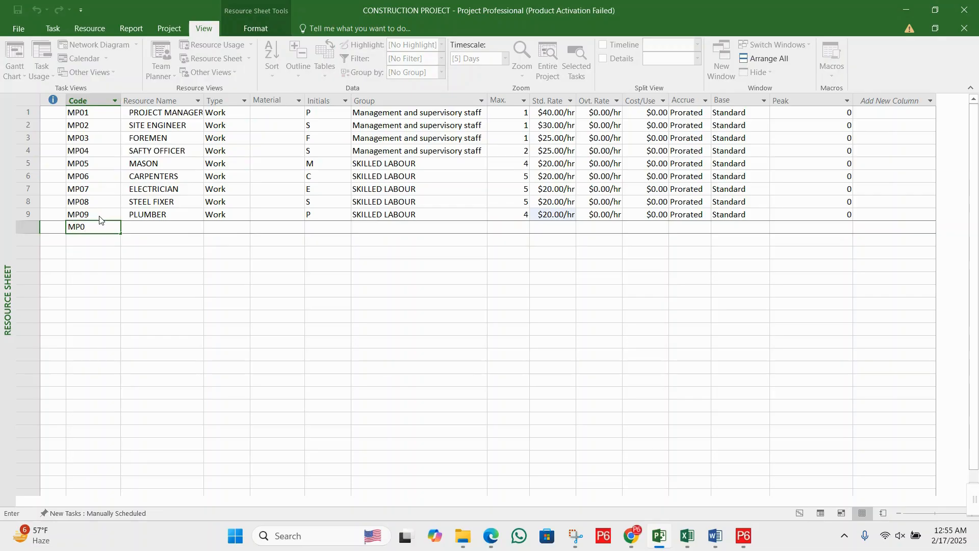
key("BackSpace")
type("10")
key("Tab")
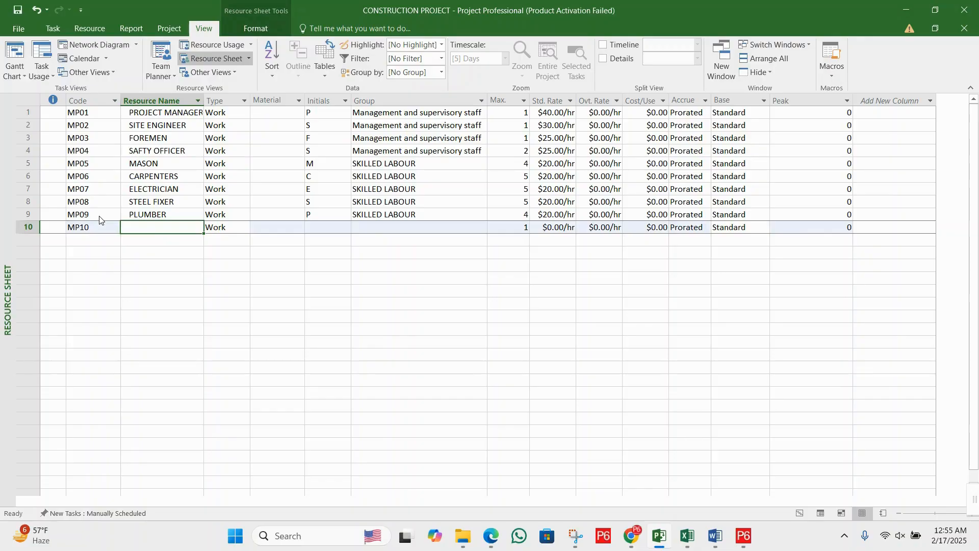
type("MACHI")
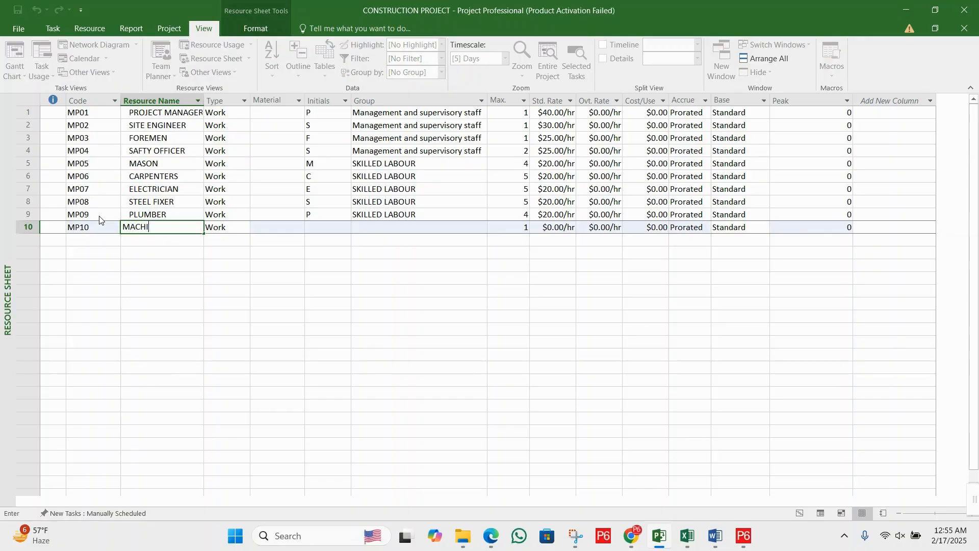
type("NE OPERATOR")
key("Tab")
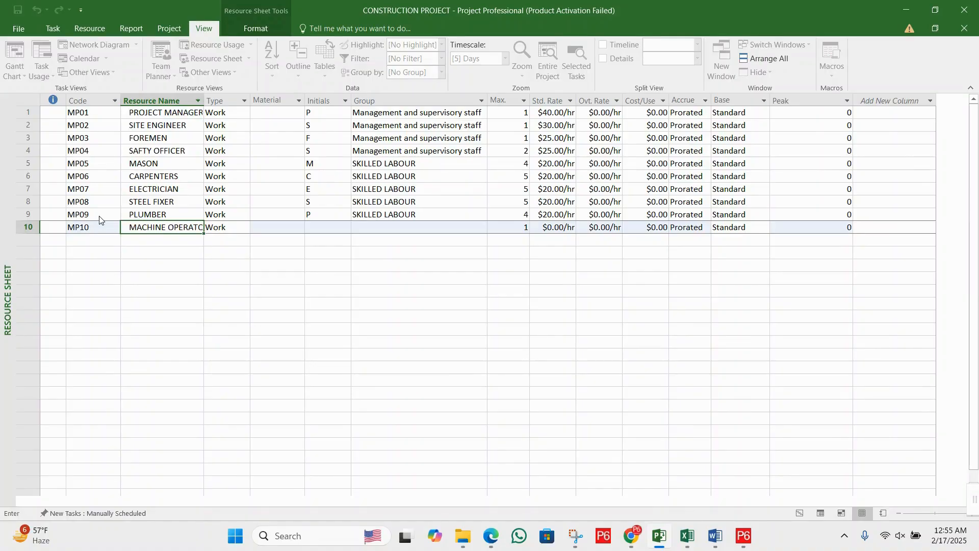
- Copy the plumber's group, SKILLED LABOUR, to the machine operator
key("Tab")
key("Tab")
key("Tab")
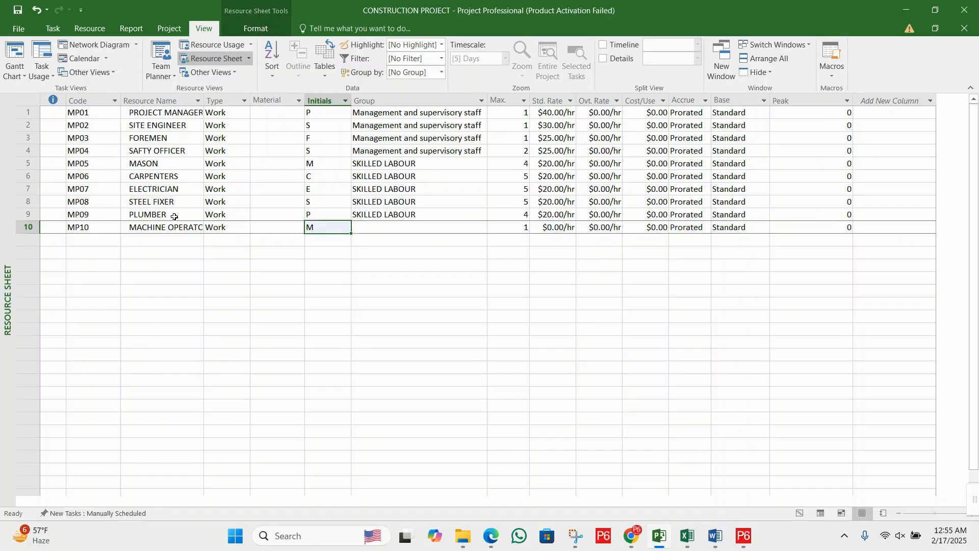
left_click(375, 217)
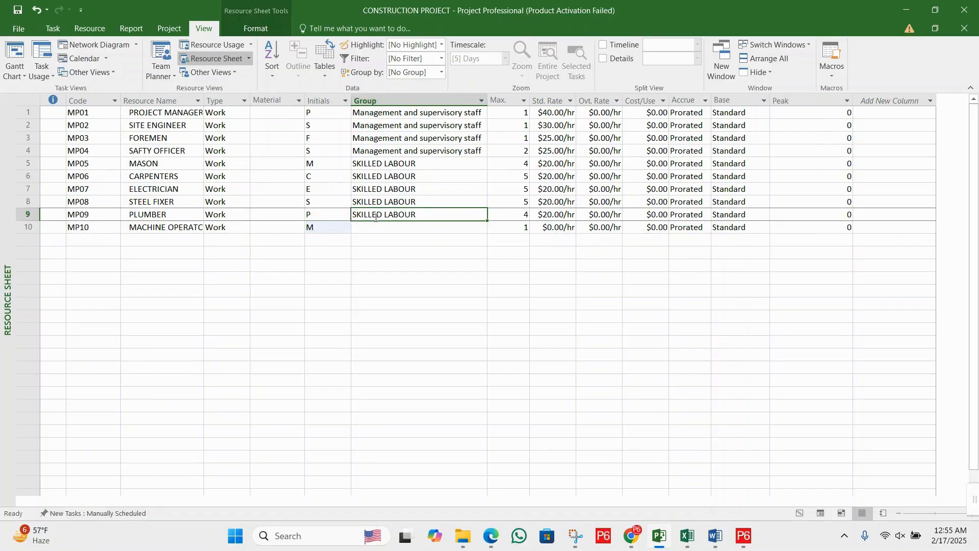
key("ctrl+c")
left_click(384, 228)
key("ctrl+v")
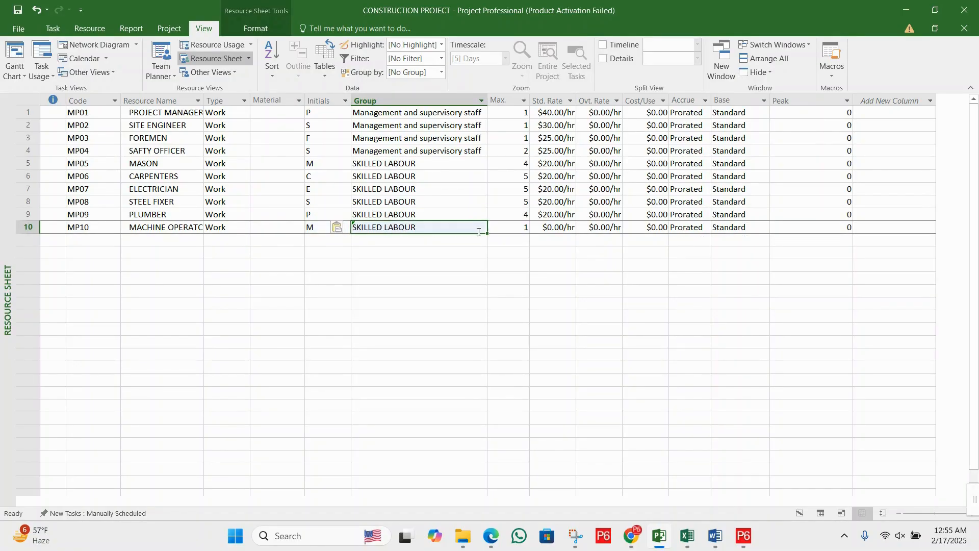
- Set the machine operator's Max. units to 5 and standard rate to 20 per hour
left_click(513, 231)
type("5")
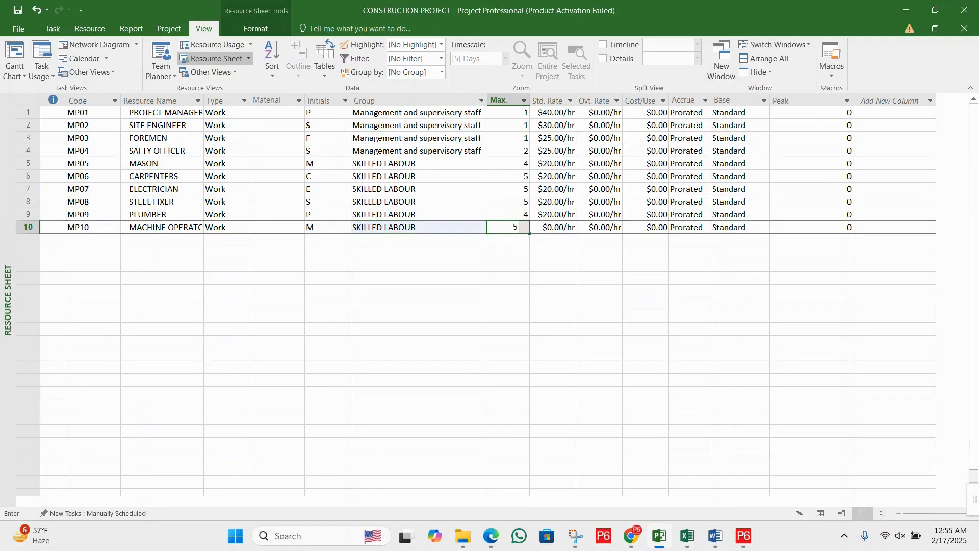
left_click(553, 229)
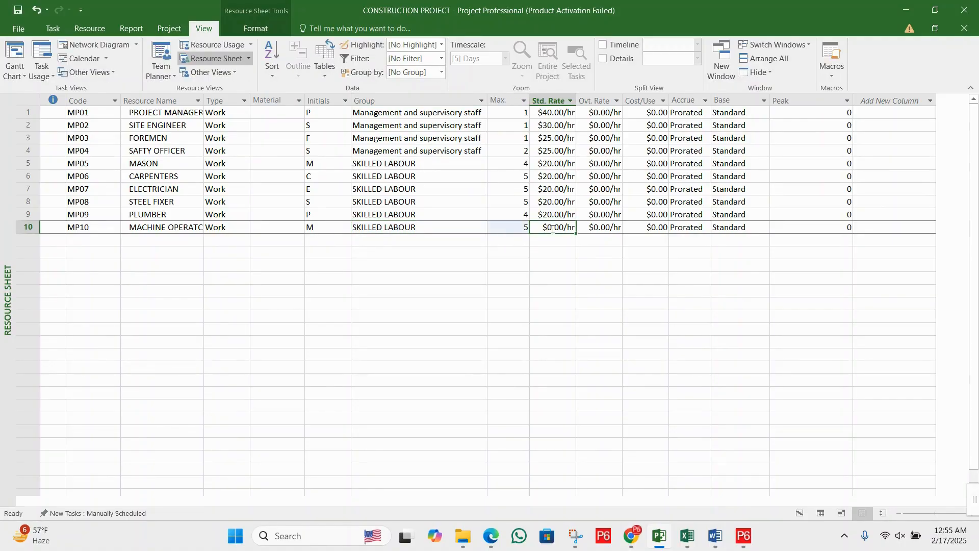
type("20")
key("Return")
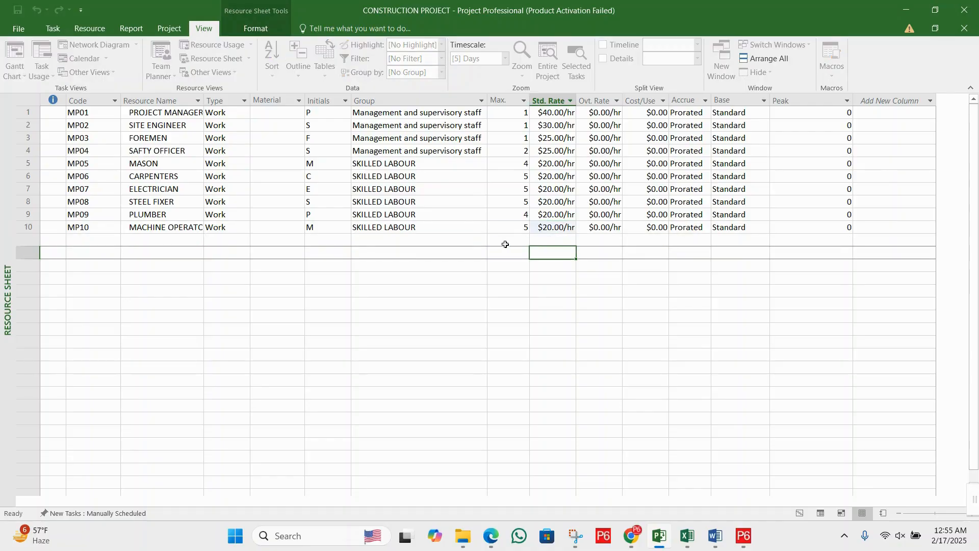
left_click(412, 232)
left_click(331, 242)
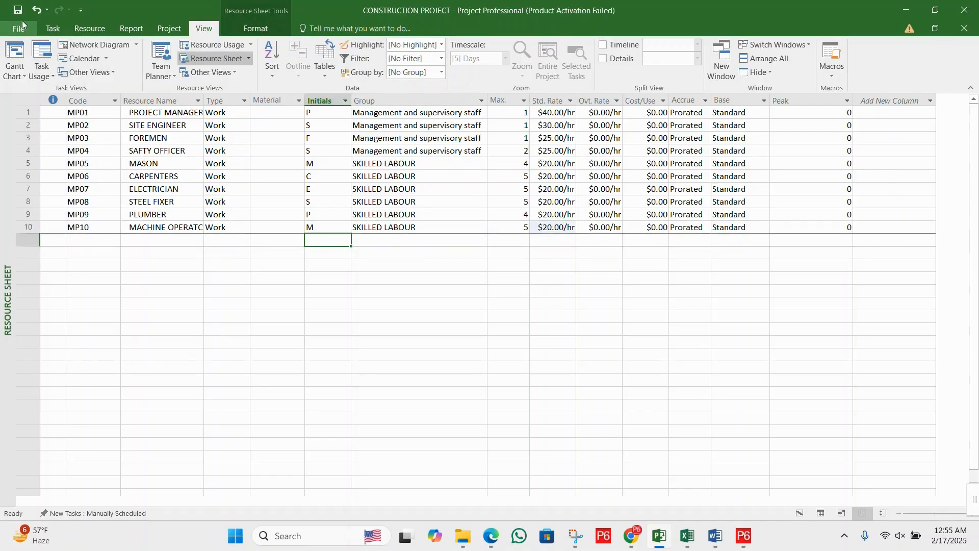
- Add an eleventh work resource with the code MP11 and the name WLEDERS
left_click(102, 237)
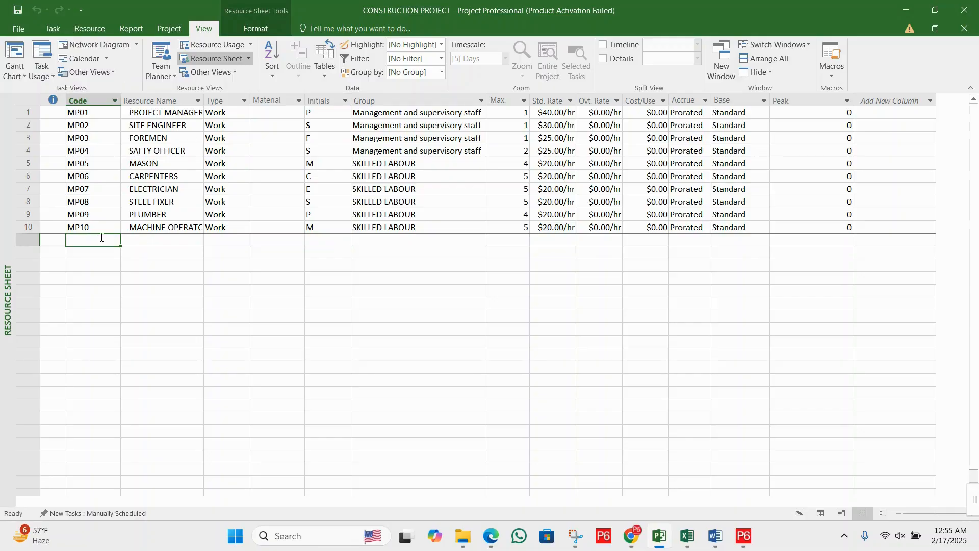
type("MP")
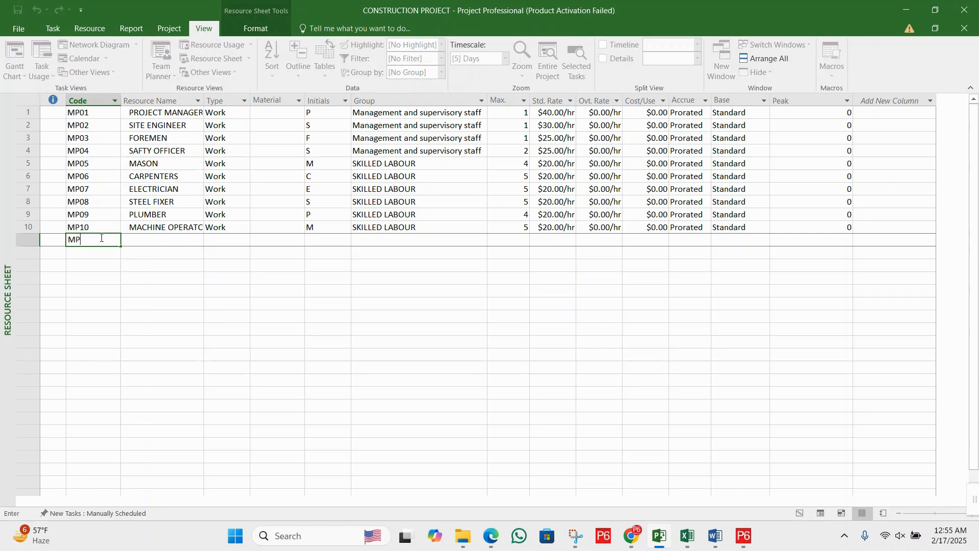
type("11")
key("Tab")
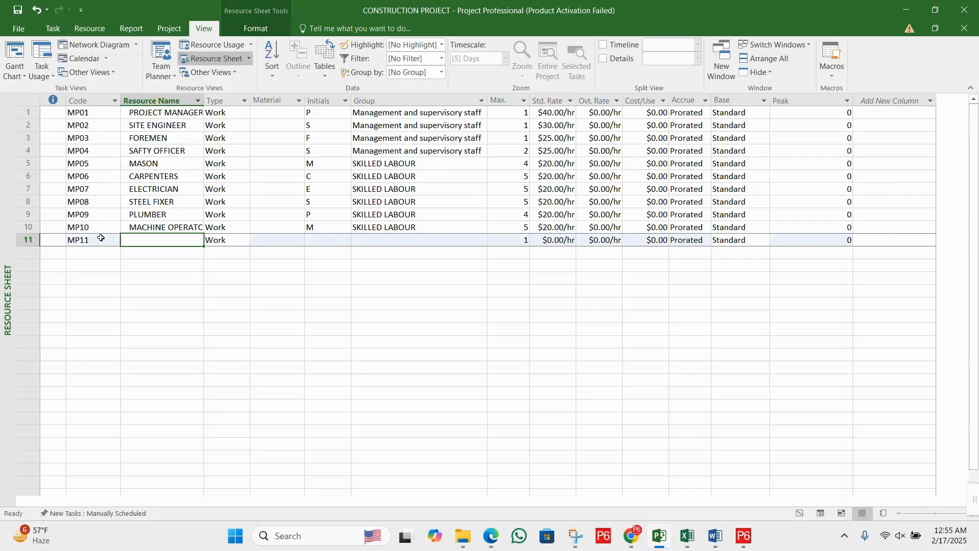
type("WLED")
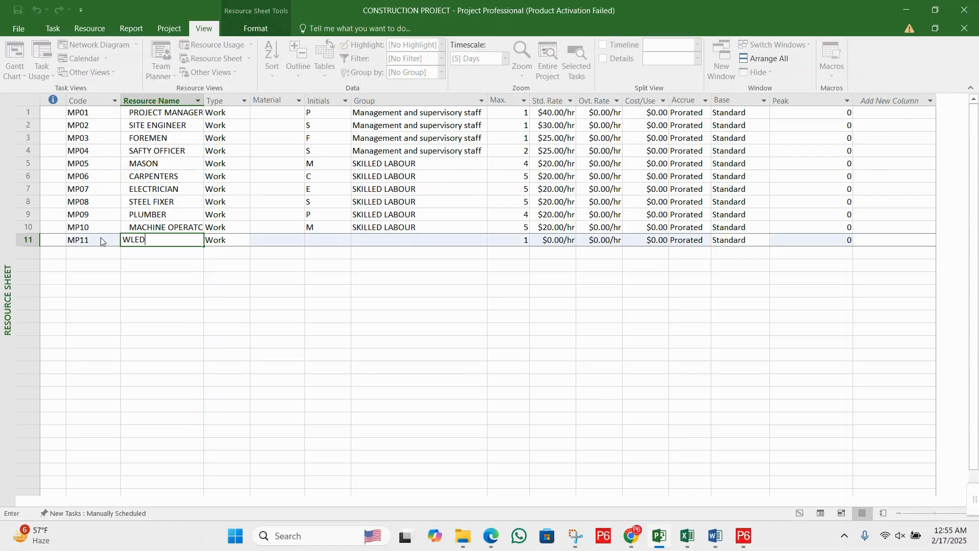
type("ERS")
key("Tab")
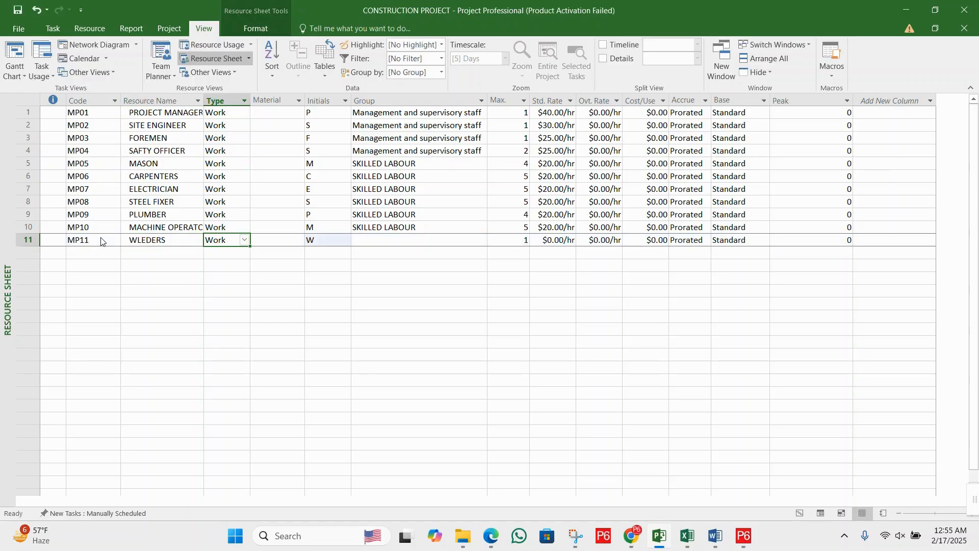
- Copy the machine operator's group, SKILLED LABOUR, to the WLEDERS resource
key("Tab")
key("Tab")
key("Tab")
key("Up")
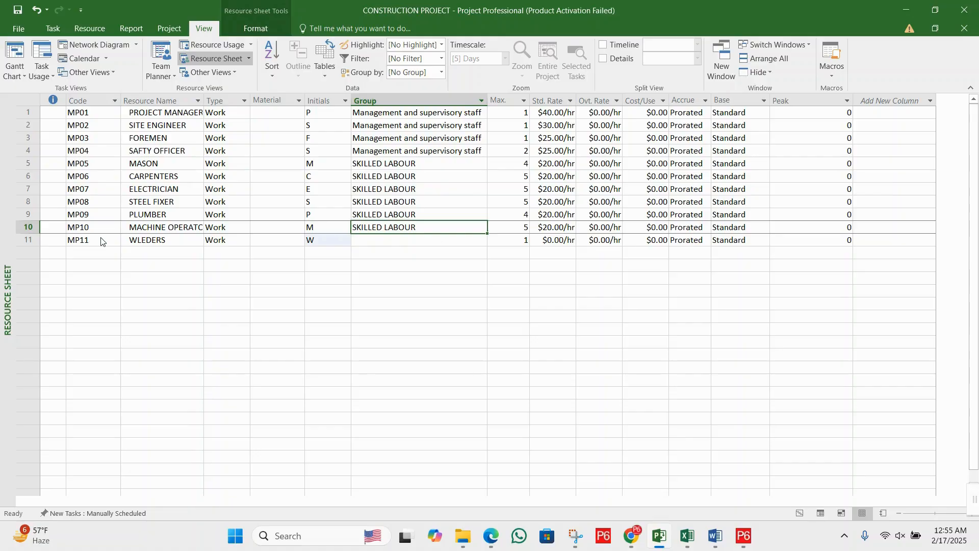
key("Down")
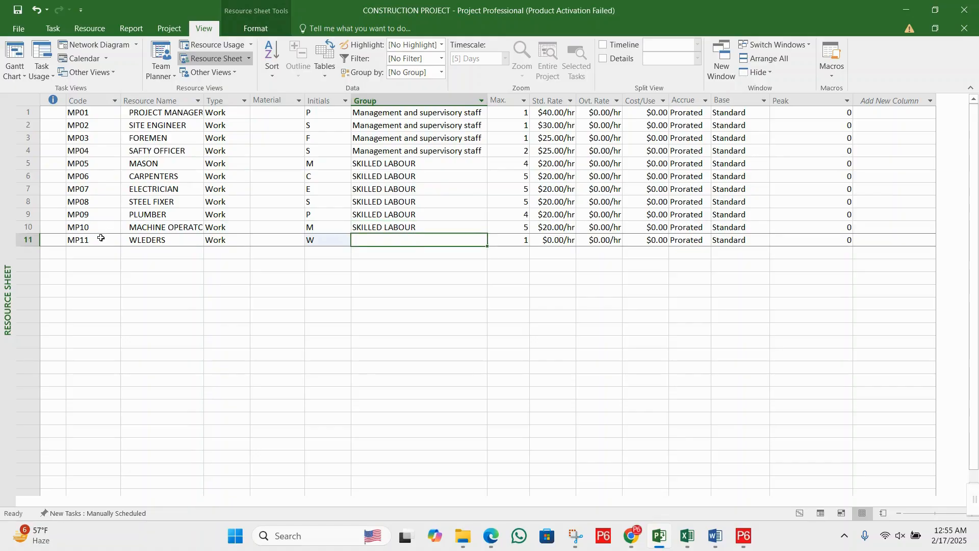
key("ctrl+v")
- Save the changes to the CONSTRUCTION PROJECT file
key("Right")
key("Right")
key("alt+F4")
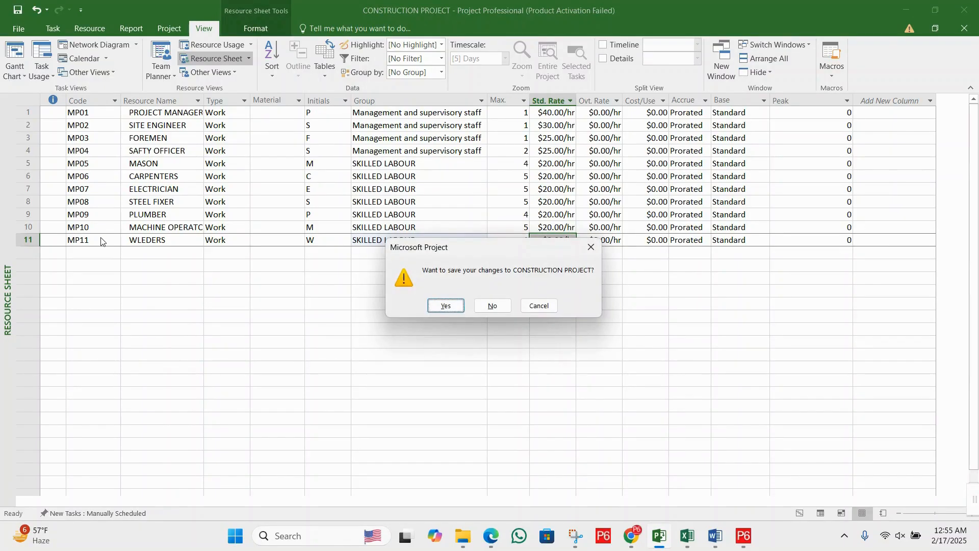
key("Left")
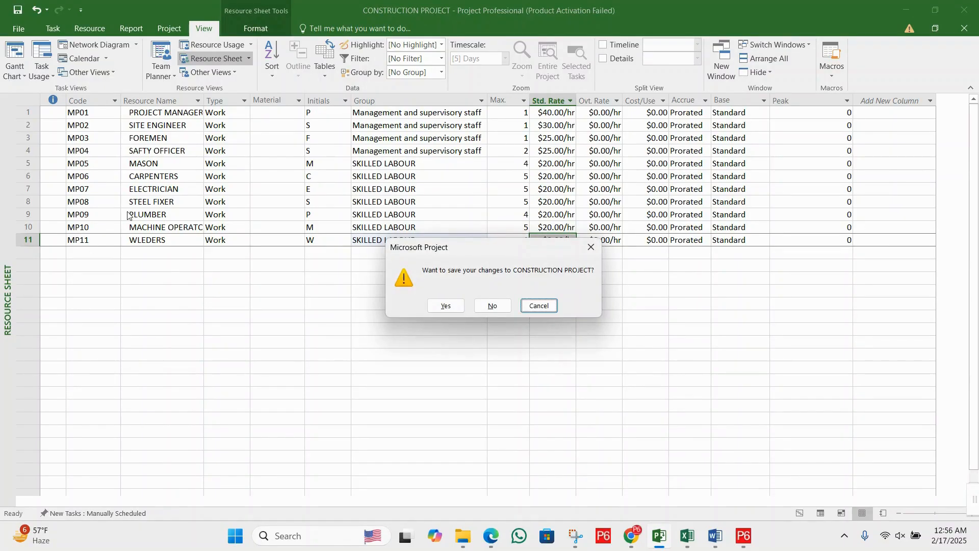
left_click(445, 306)
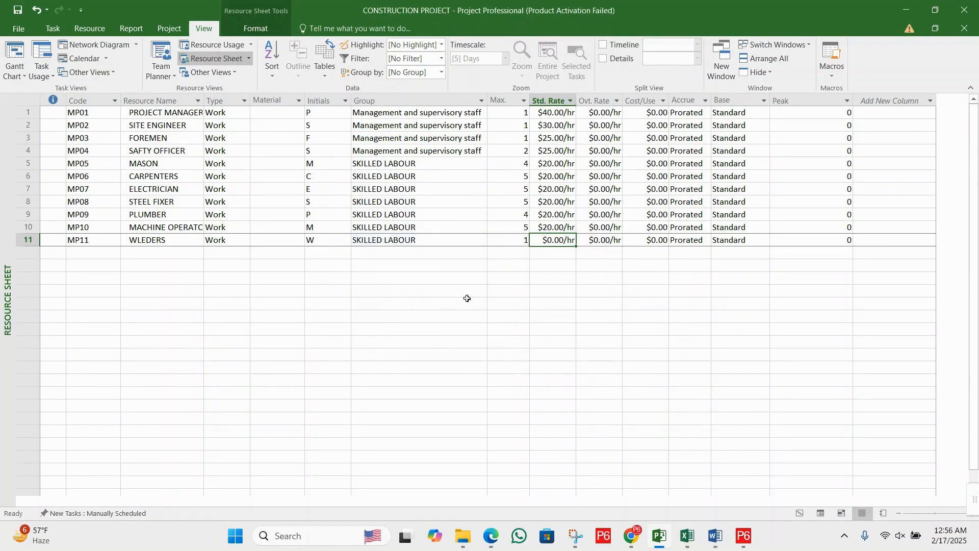
- Set the WLEDERS resource's Max. units to 4 and standard rate to 18 per hour
left_click(506, 241)
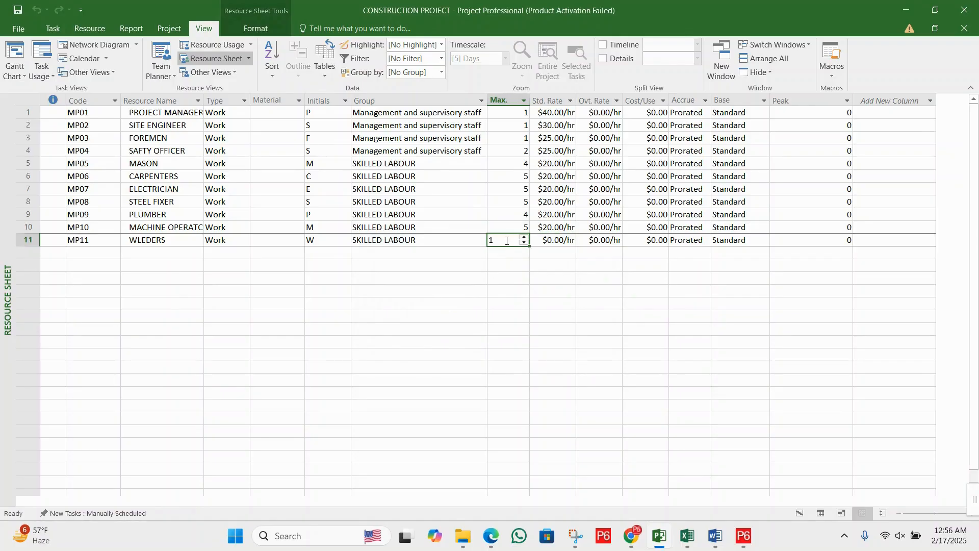
type("4")
left_click(560, 241)
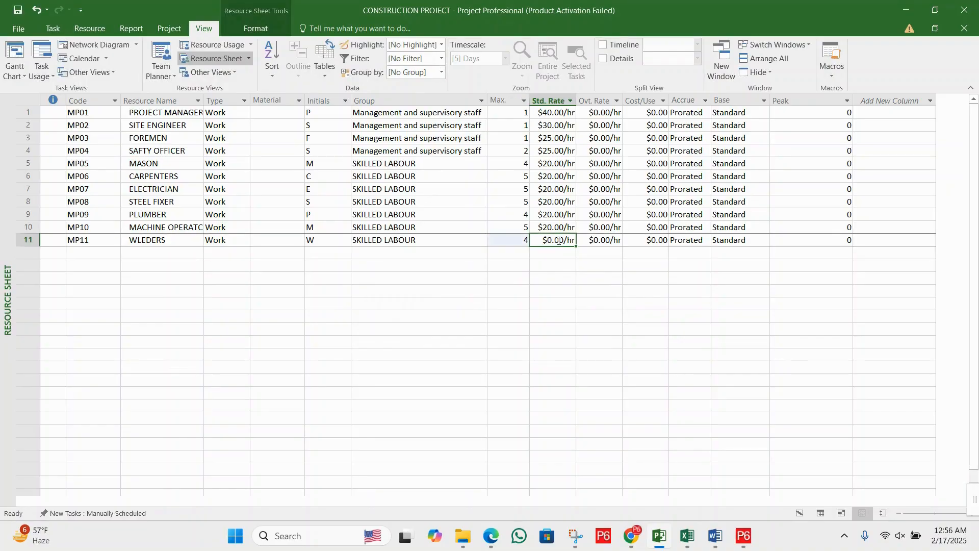
type("1")
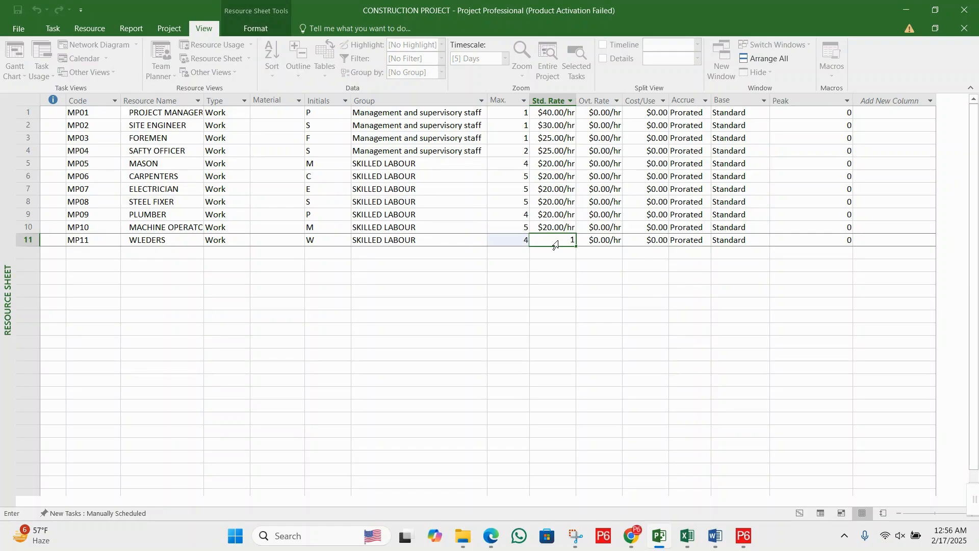
type("8")
left_click(553, 260)
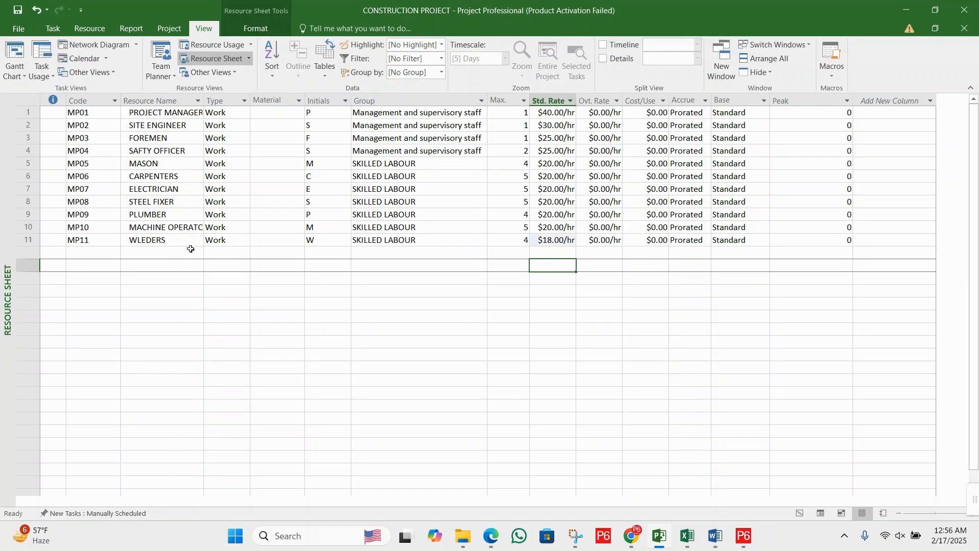
- Add a twelfth work resource with the code MP12 and the name HELPER
left_click(113, 254)
type("M")
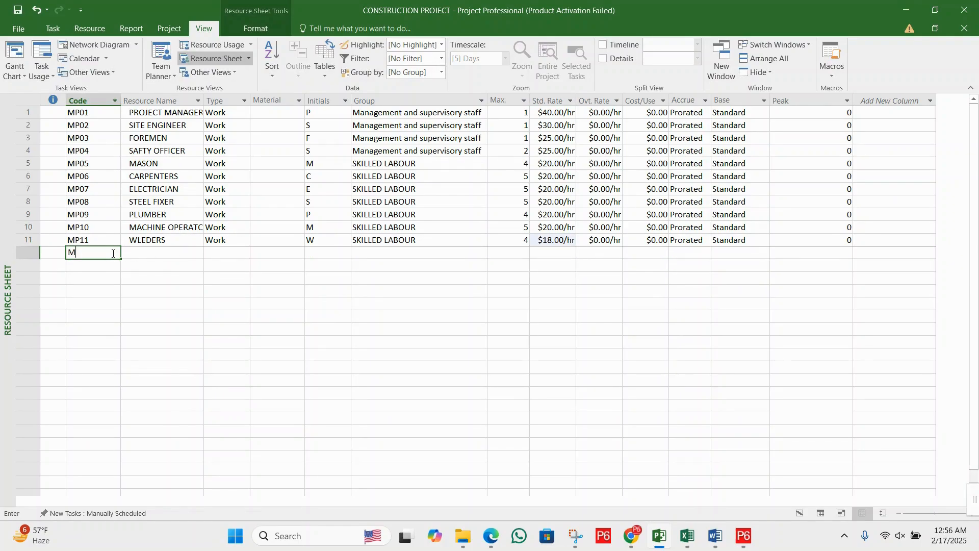
type("P1")
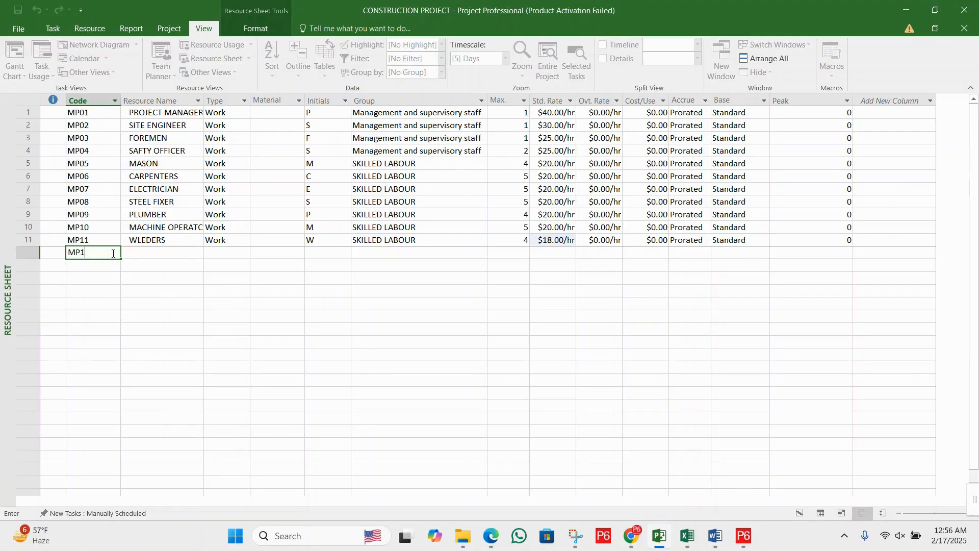
type("2")
key("Tab")
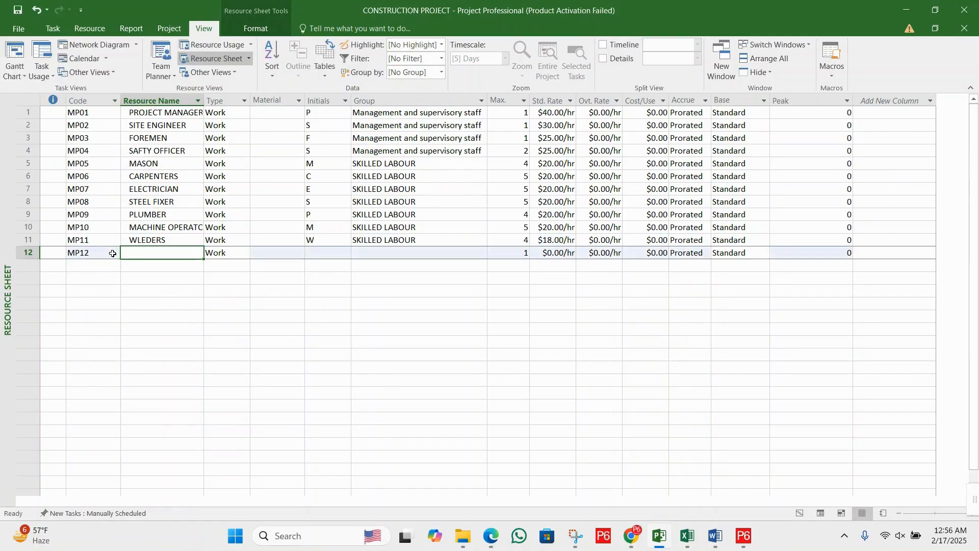
type("HL")
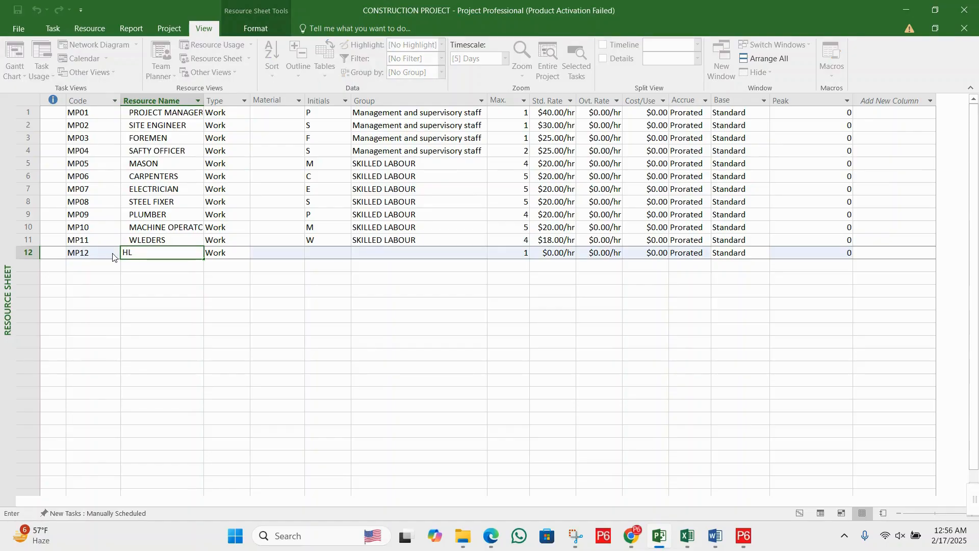
key("BackSpace")
type("ELPER")
key("Tab")
- Assign the helper to the group SEMI SKILLED LABOUR
key("Tab")
key("Tab")
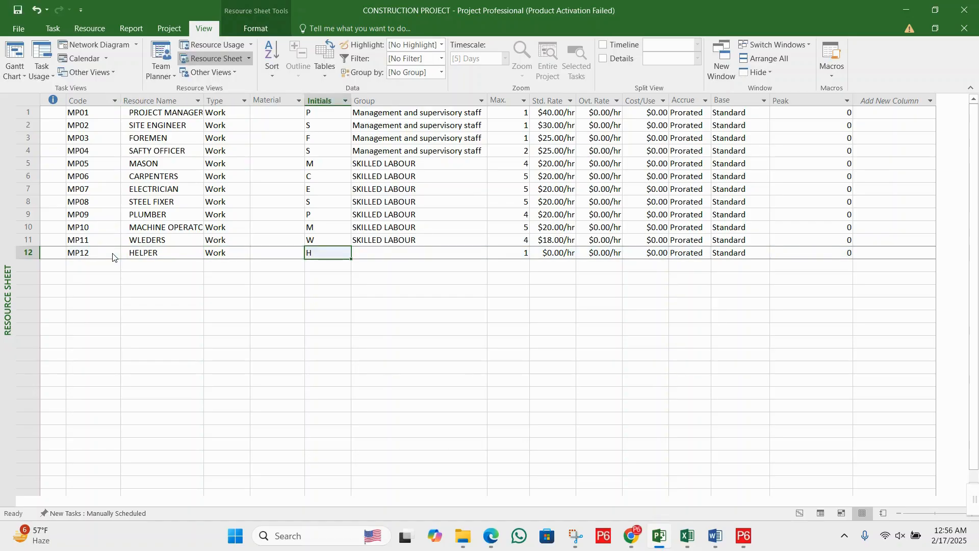
key("Tab")
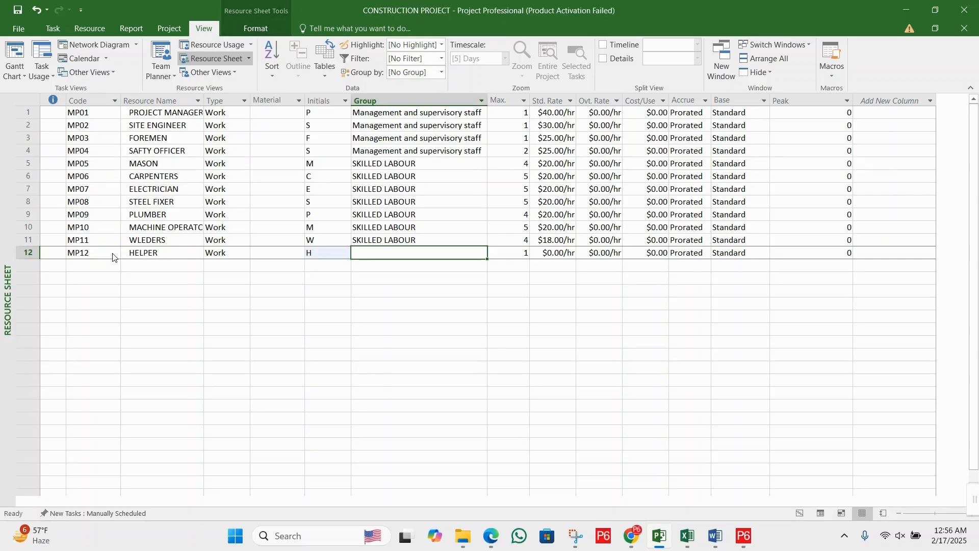
type("SEM")
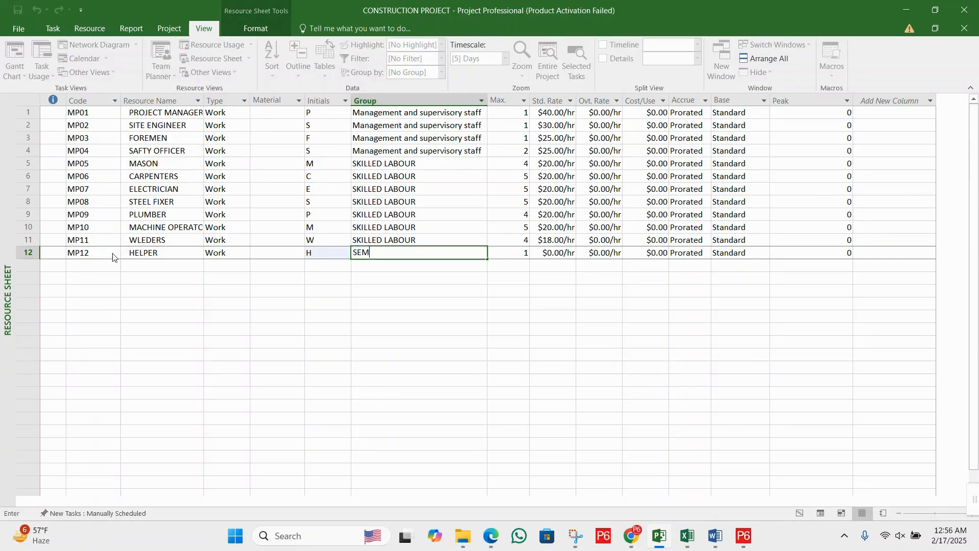
type("I SKILLED LABOUR")
key("Tab")
key("Tab")
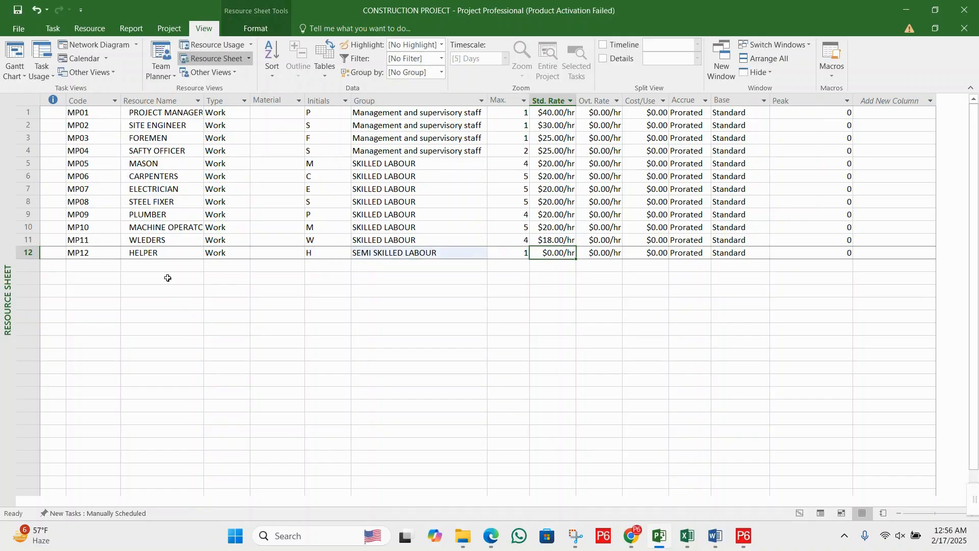
- Set the helper's Max. units to 10 and standard rate to 15 per hour
double_click(501, 254)
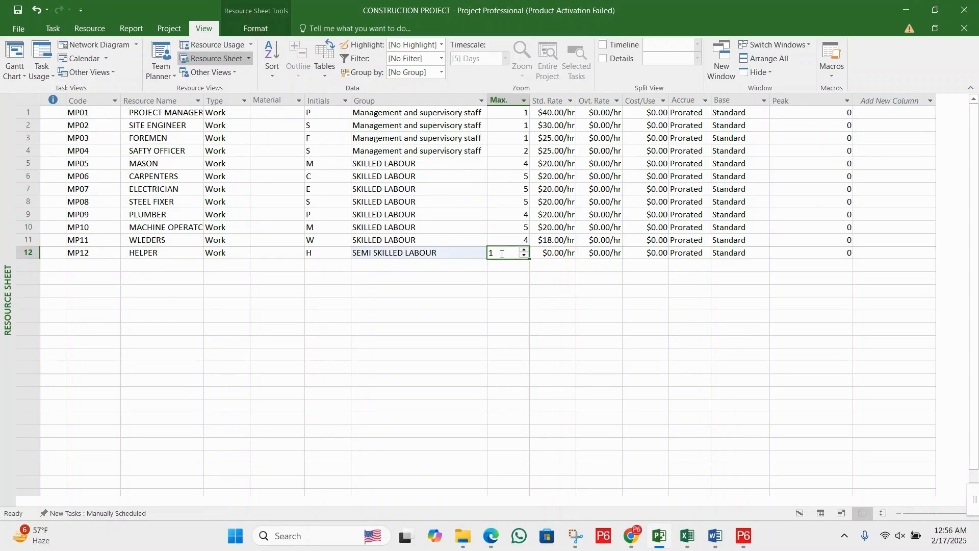
type("10")
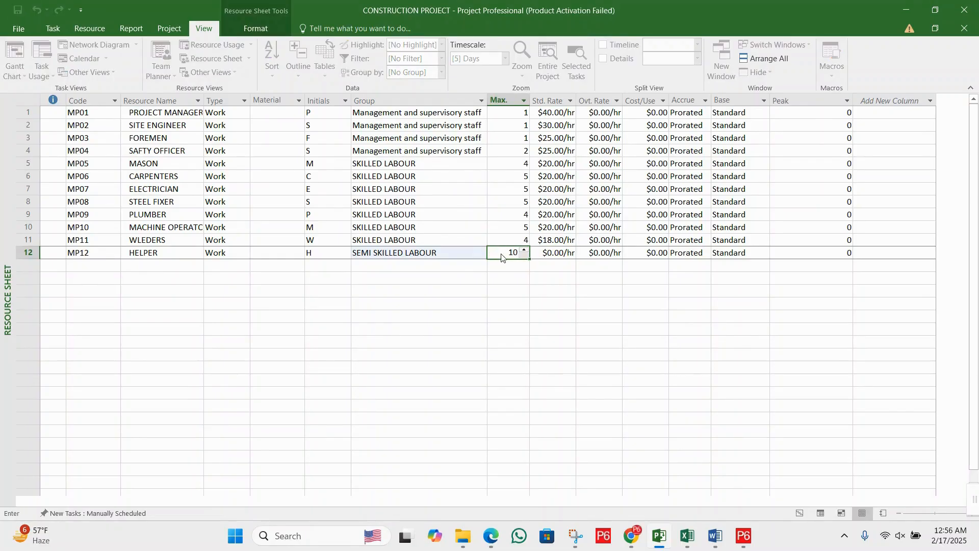
left_click(543, 254)
type("1")
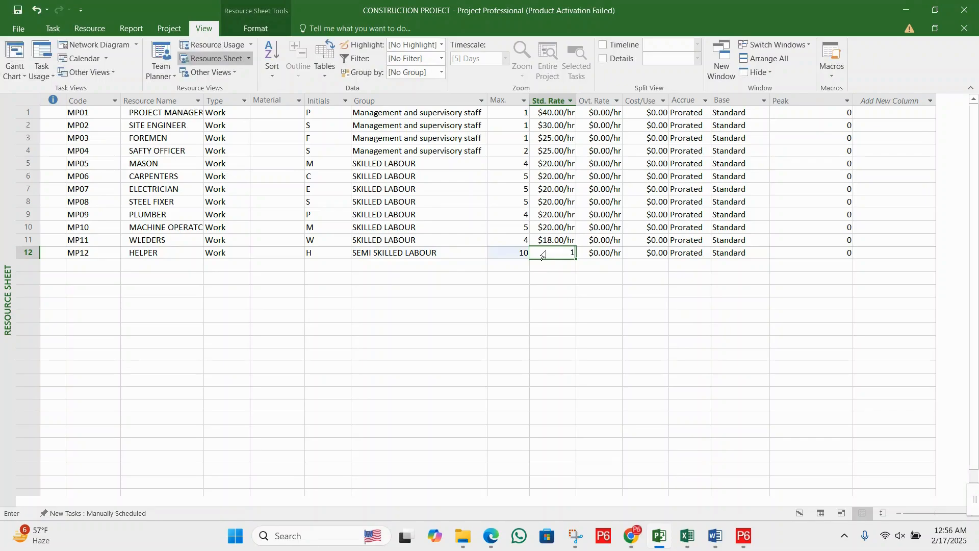
type("5")
key("Return")
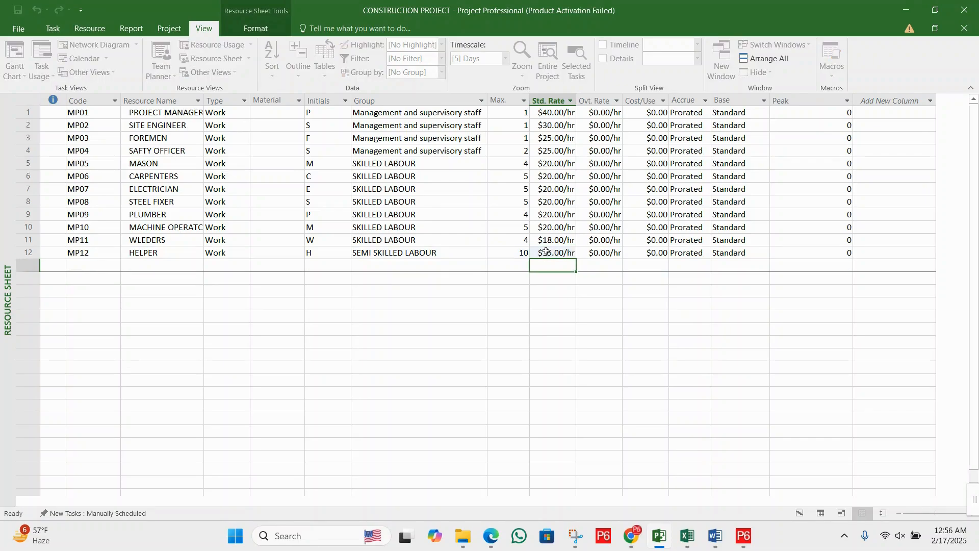
- Add a thirteenth work resource with the code MP13 and the name GENERAL LABOUR
key("Left")
key("Left")
key("Left")
key("Left")
key("Left")
key("Left")
key("Left")
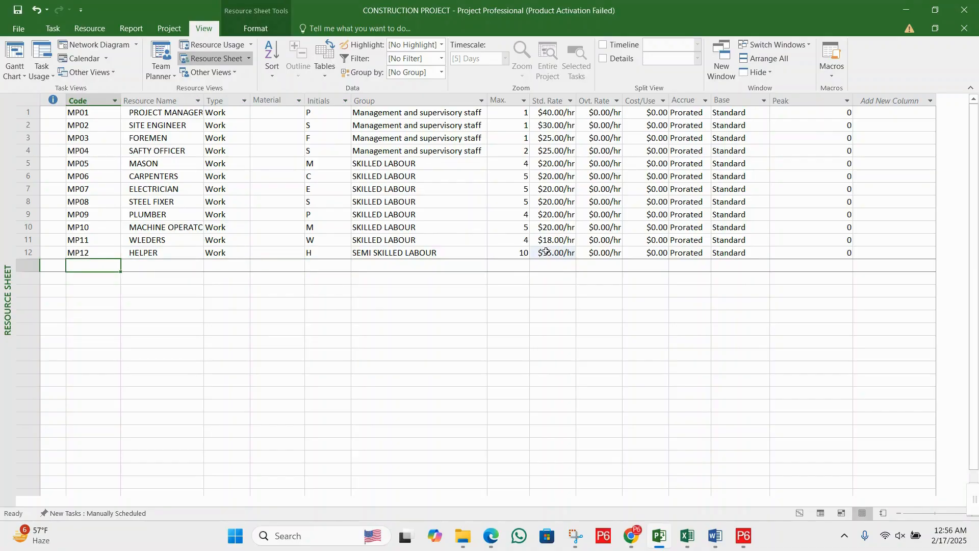
type("MP")
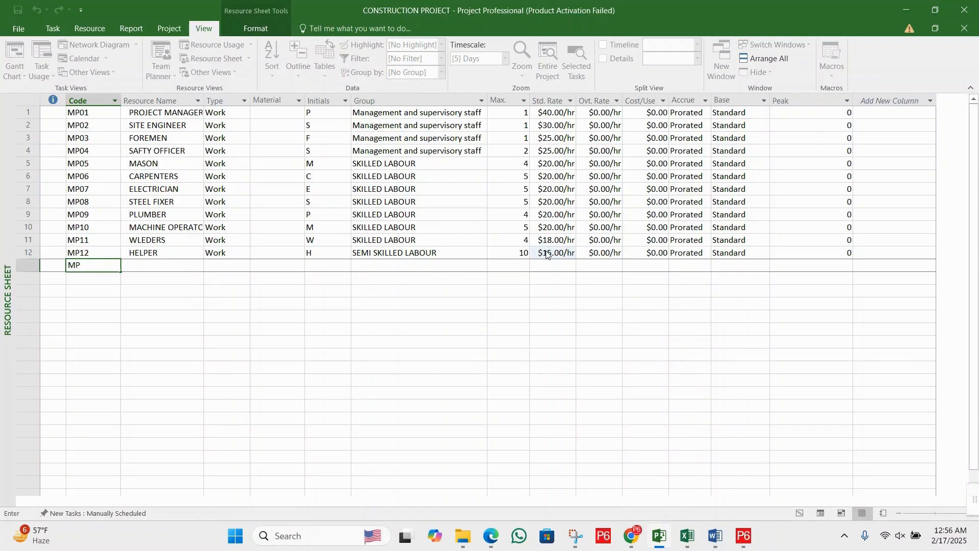
type("13")
key("Tab")
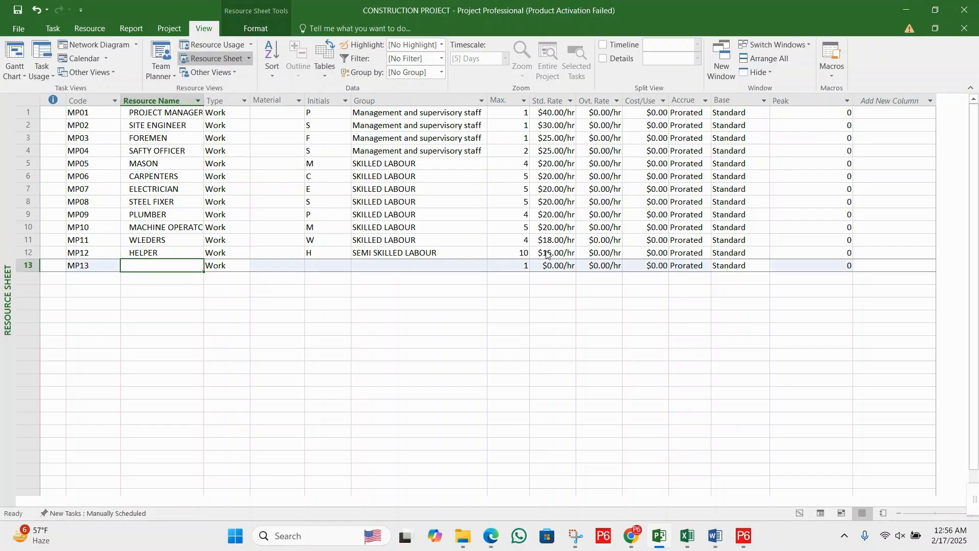
type("GEN")
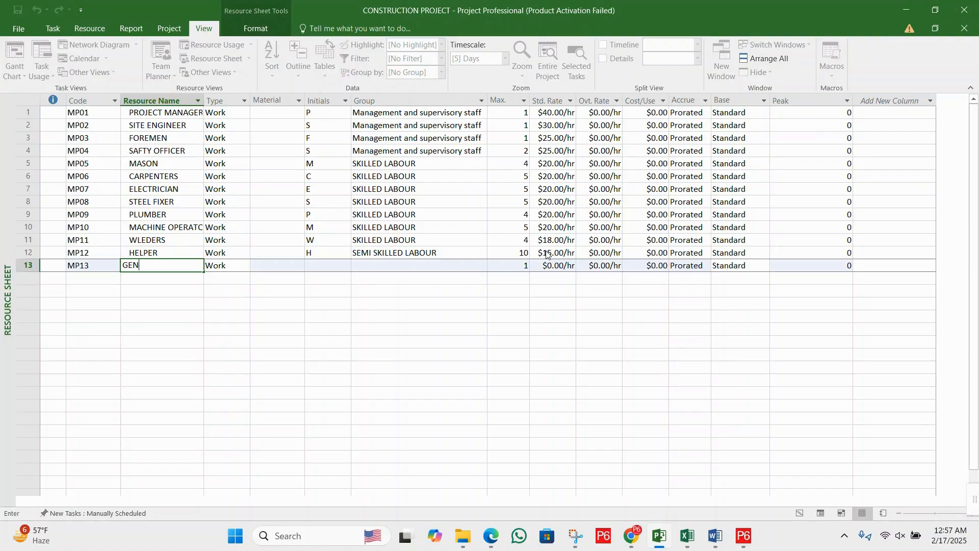
type("ERAL LABOUR")
key("Tab")
key("Tab")
key("Tab")
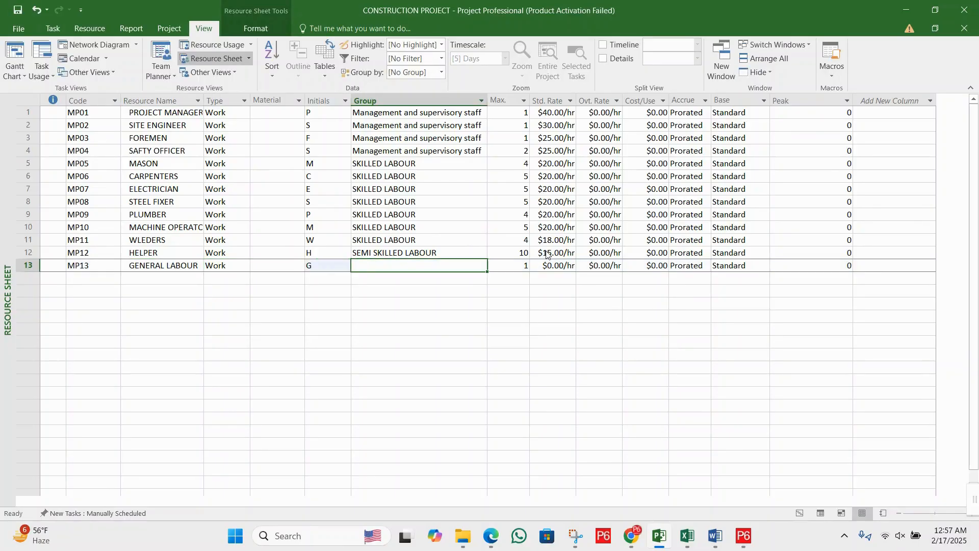
- Assign the general labour resource to the group UNSKILLED LABOUR
type("UN")
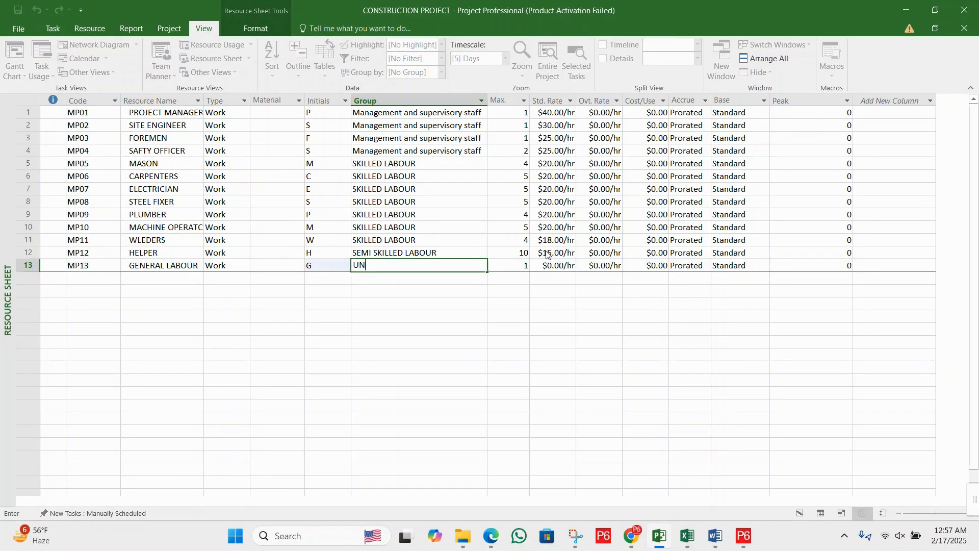
type("SKILLED LABOUR")
key("Tab")
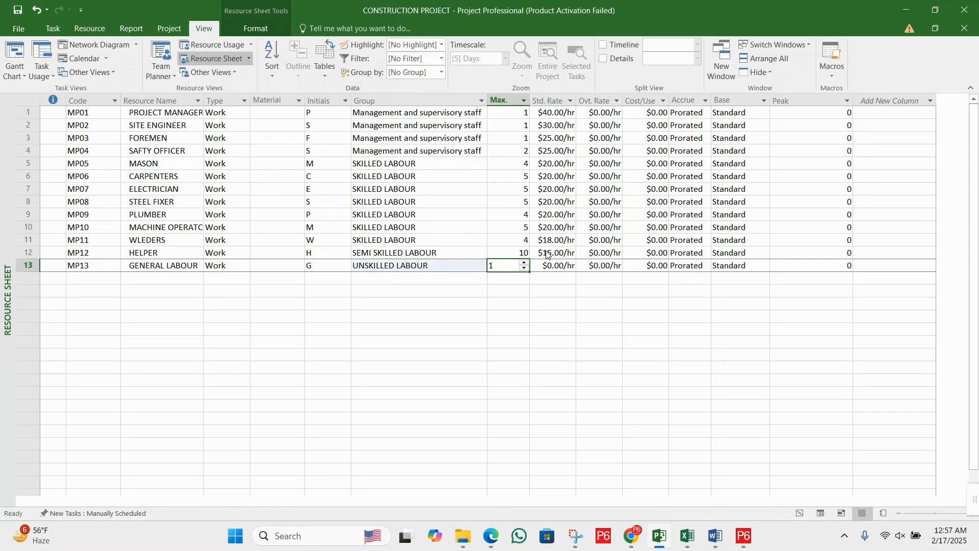
- Set the general labour's Max. units to 10 and standard rate to 13 per hour
type("10")
key("Return")
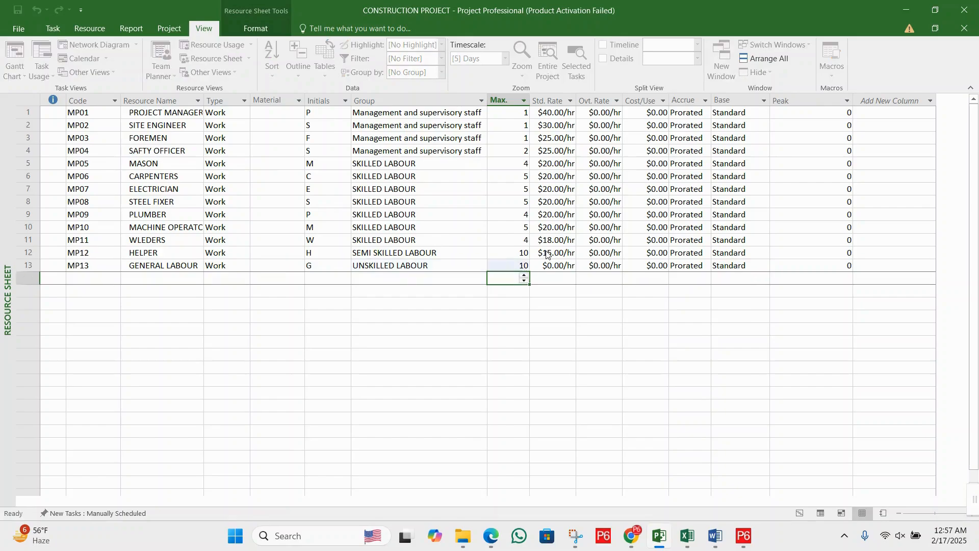
key("Up")
key("Right")
type("1")
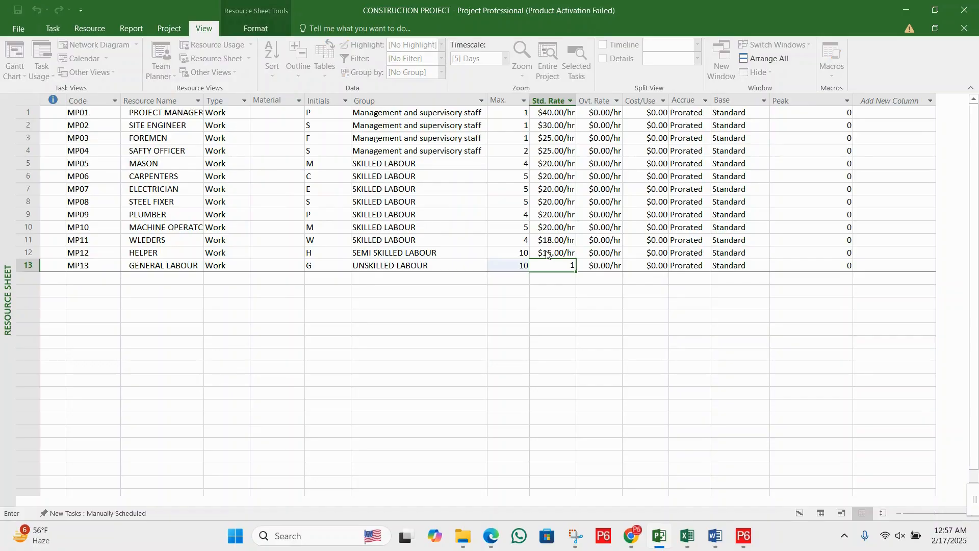
type("3")
key("Return")
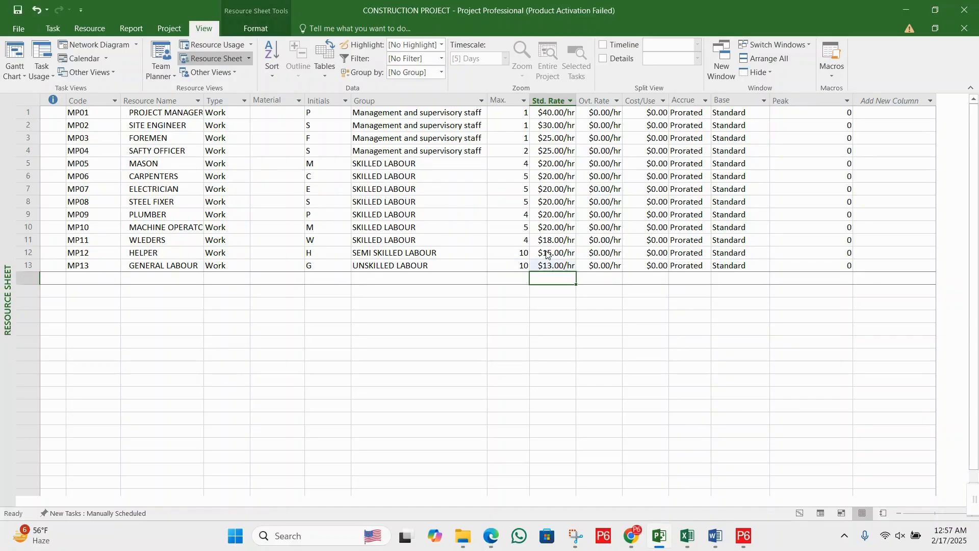
- Save the project with the completed labour resources
key("Left")
key("Left")
key("Left")
key("Left")
key("Left")
key("Left")
key("Left")
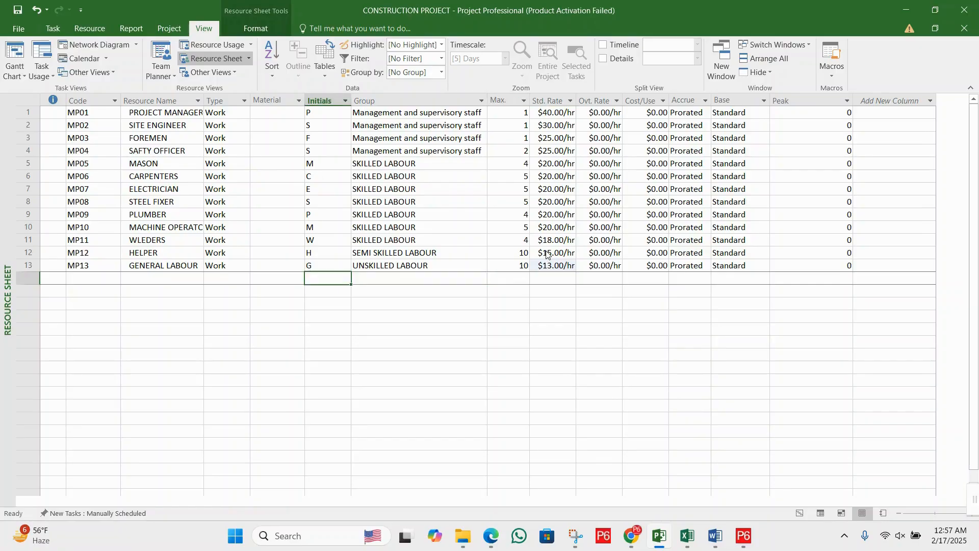
key("Left")
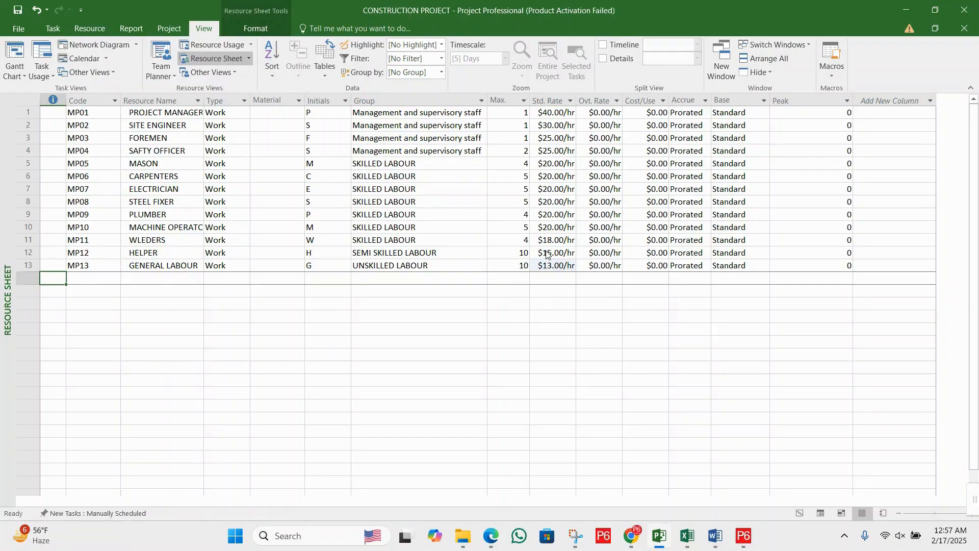
left_click(17, 10)
left_click(244, 190)
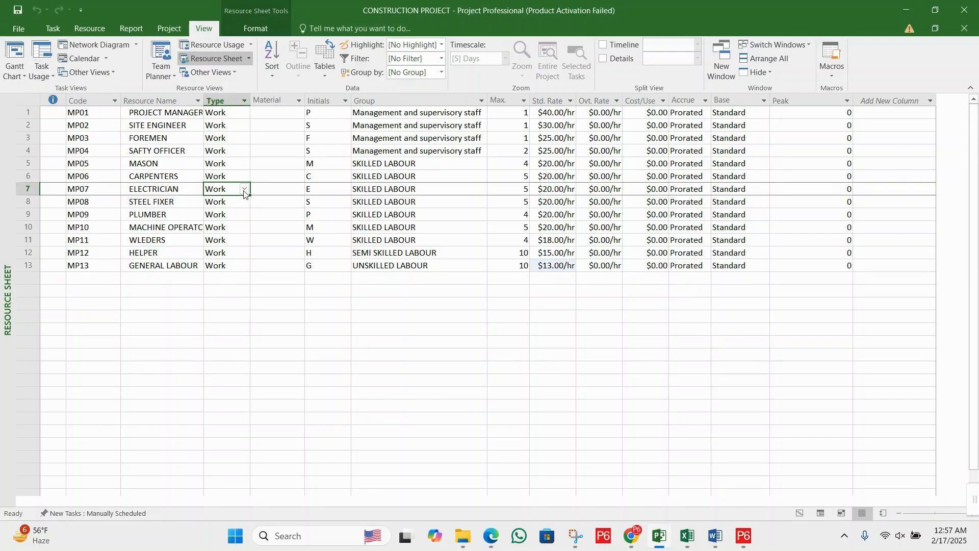
left_click_drag(80, 113, 94, 216)
left_click_drag(145, 234, 881, 267)
left_click(634, 252)
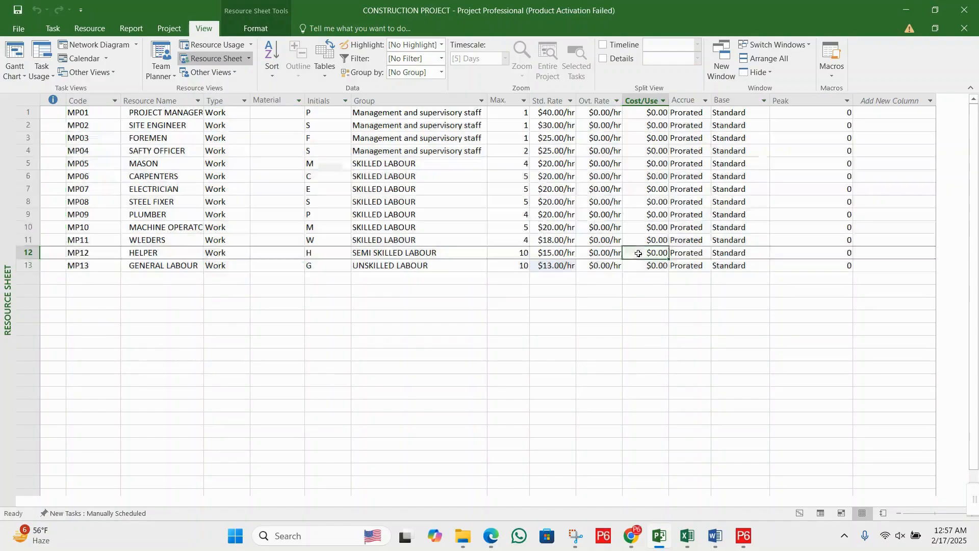
left_click(377, 239)
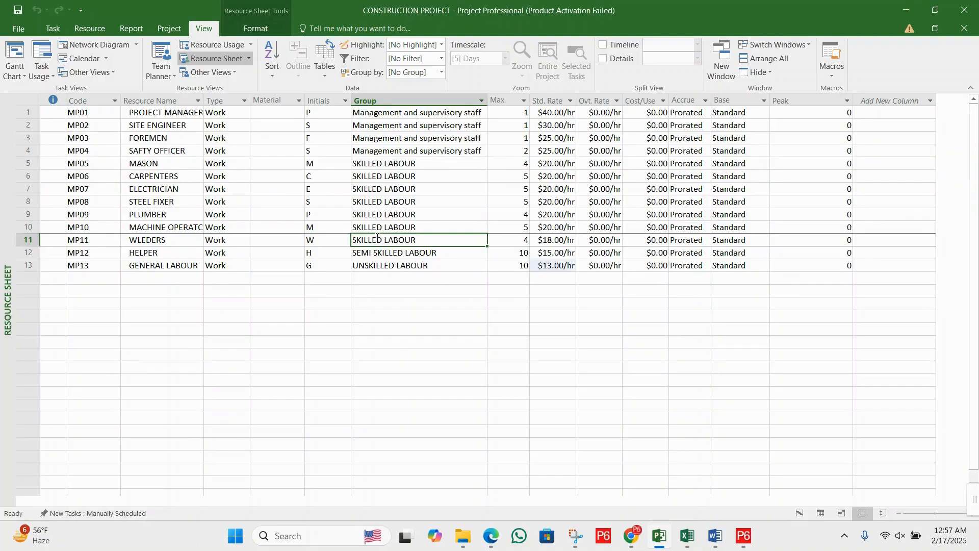
- Select the code cell of the first empty row below the general labour resource
left_click(96, 277)
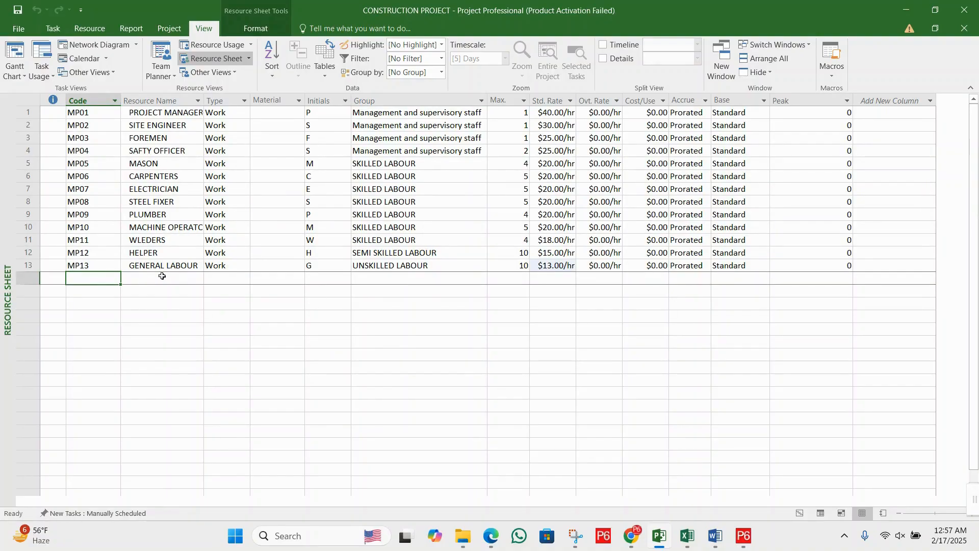
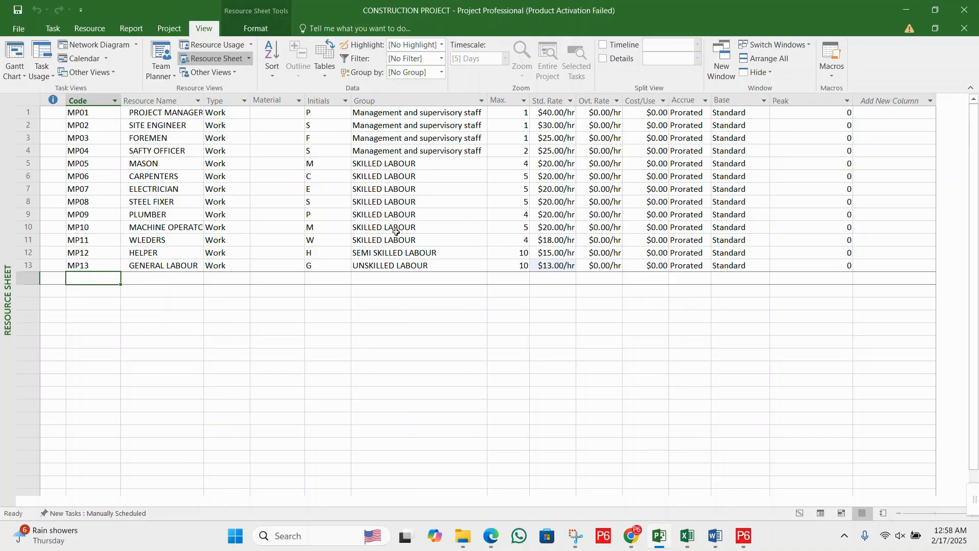
- Add a resource with the code MAT01 and the name CEMENT in the first empty row
type("MAT")
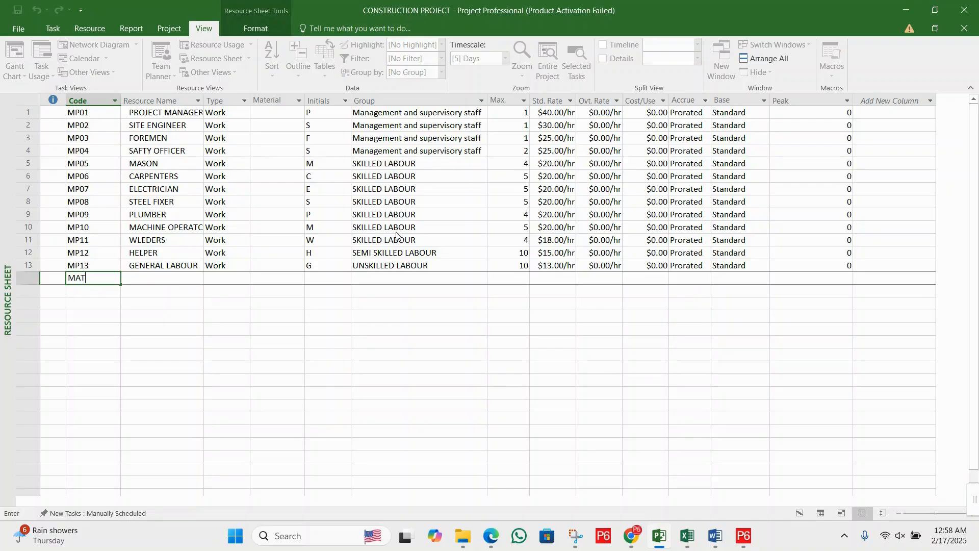
type("01")
key("Tab")
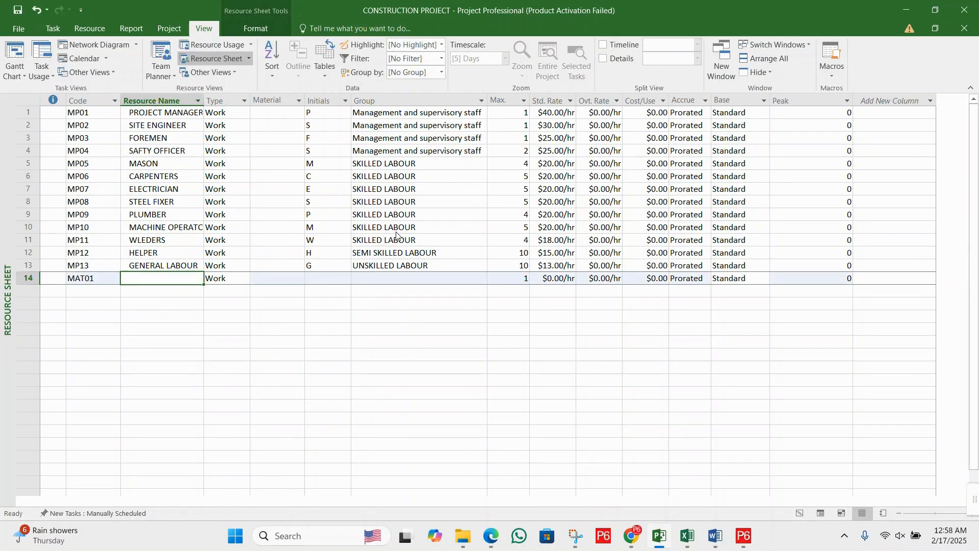
type("CEMENT")
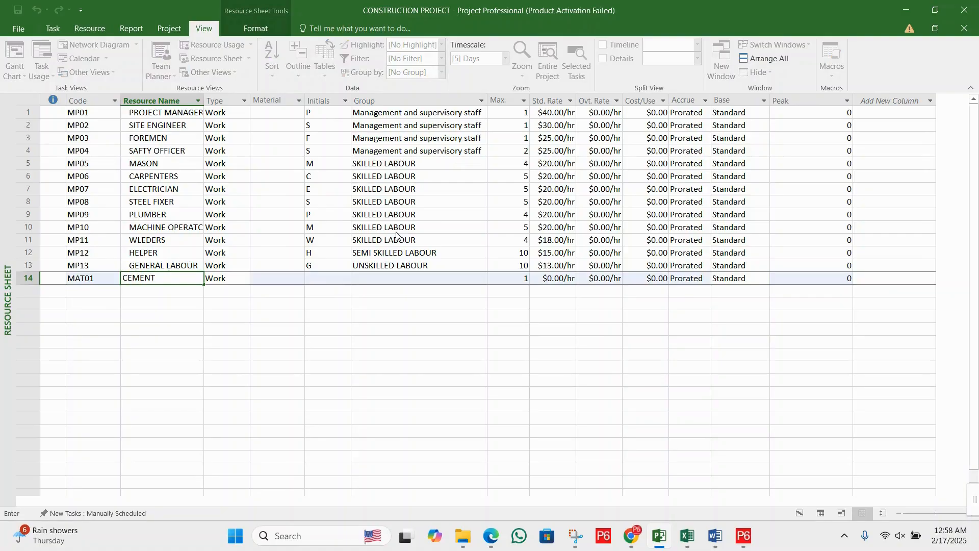
key("Tab")
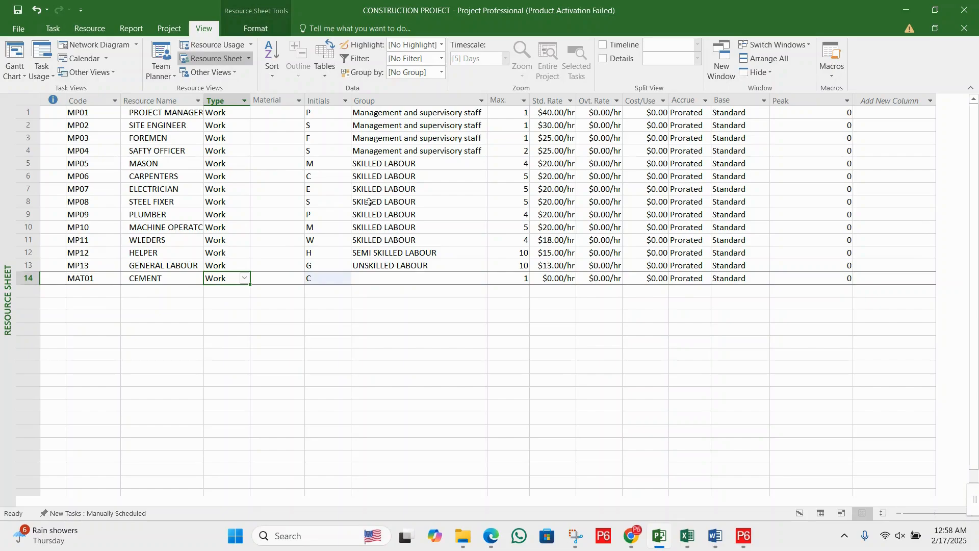
- Set the cement resource's type to Material and its material label to Bages
left_click(246, 279)
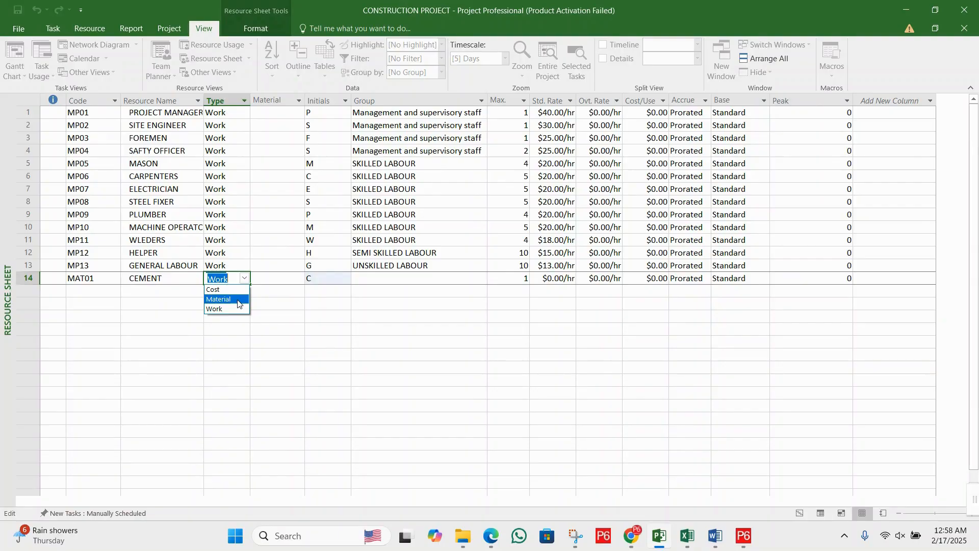
left_click(238, 301)
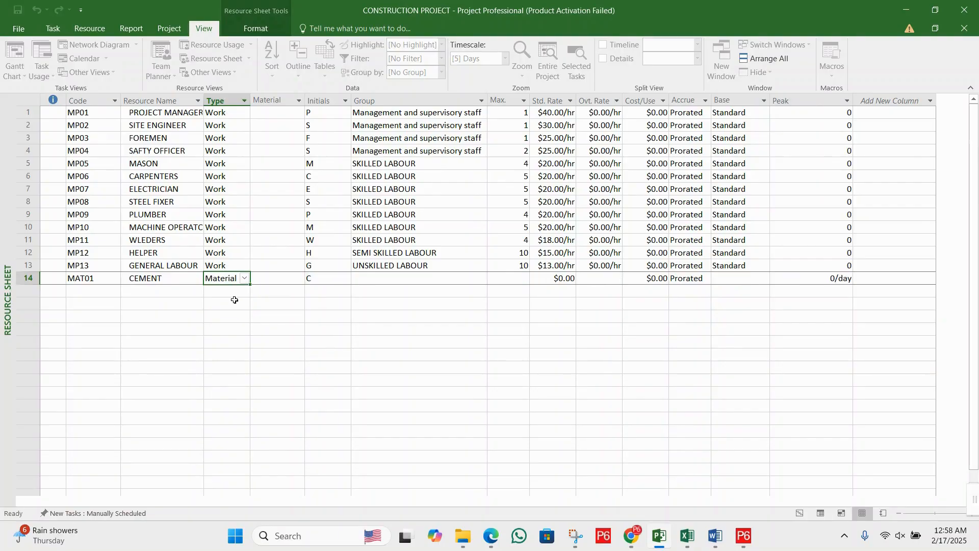
left_click(281, 280)
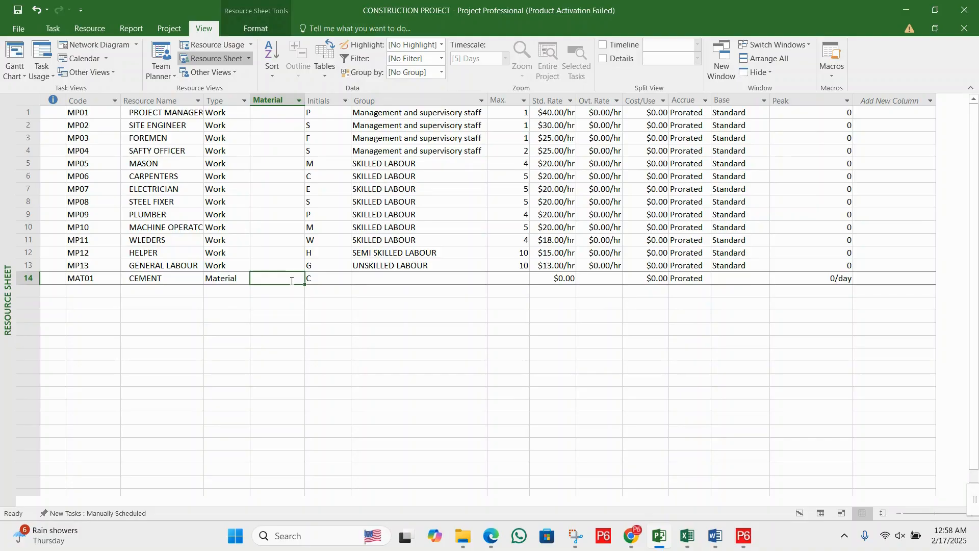
type("b")
key("BackSpace")
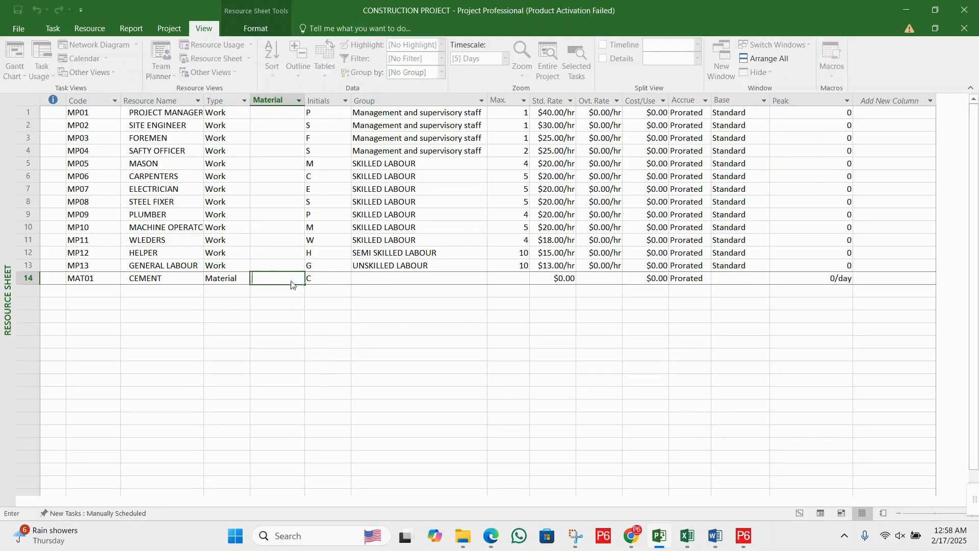
type("Bages")
key("Tab")
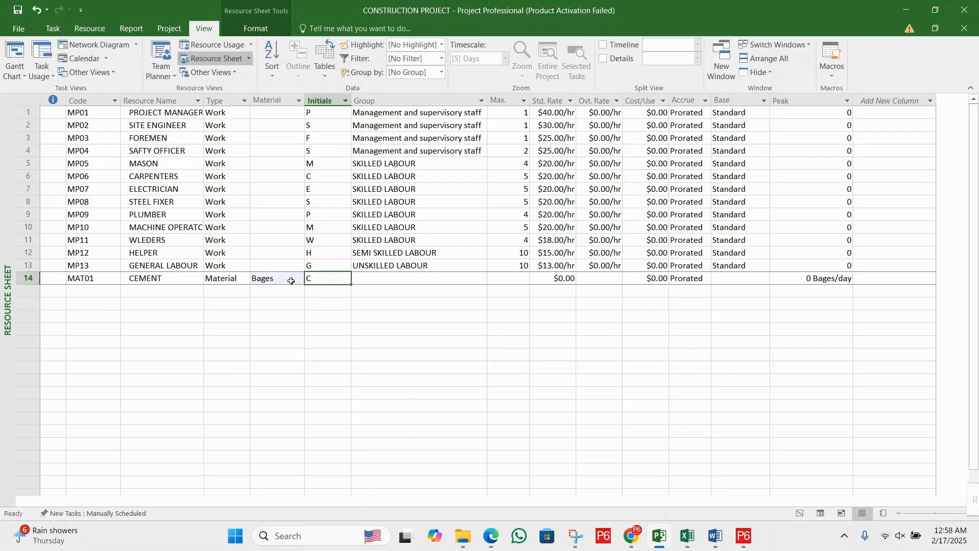
- Assign the cement resource to the group MATERIAL
left_click(391, 282)
type("MA")
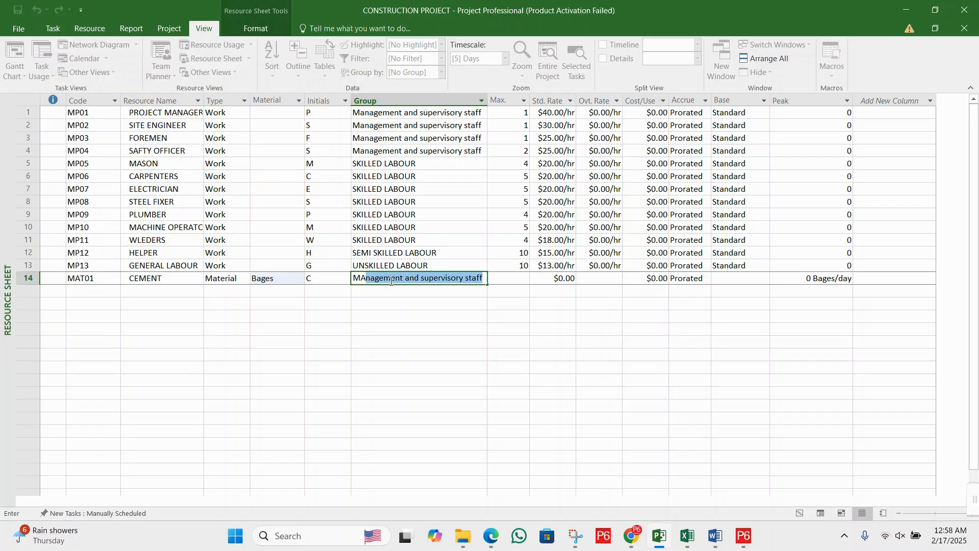
type("TERIAL")
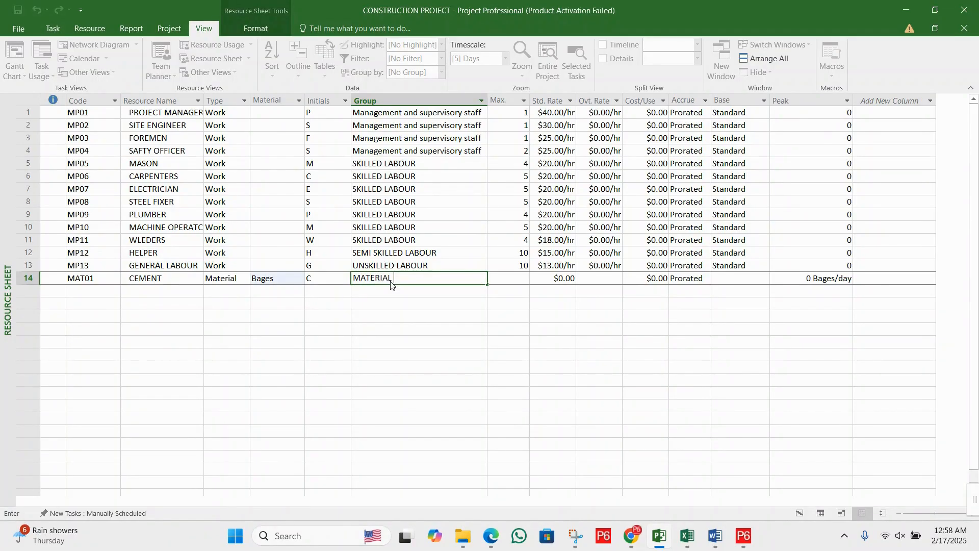
key("Tab")
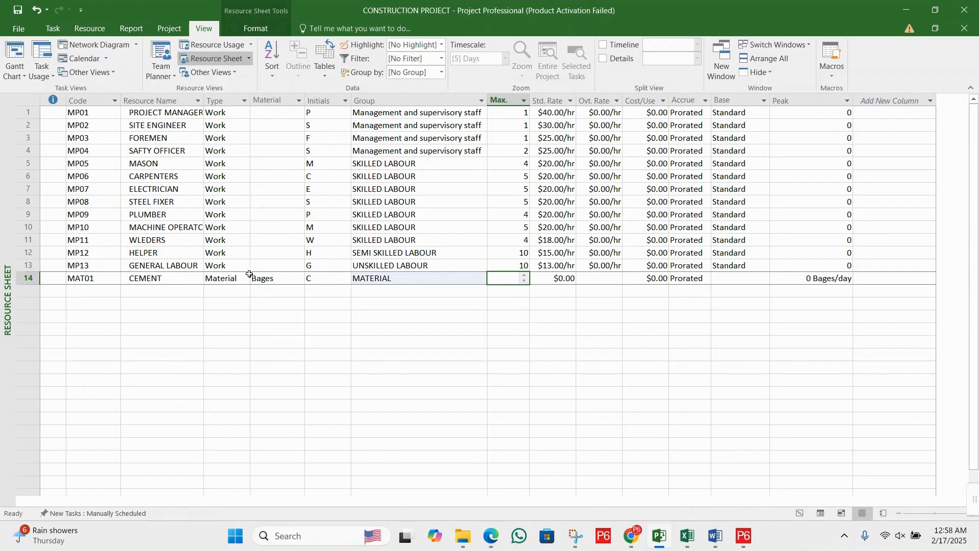
left_click(557, 278)
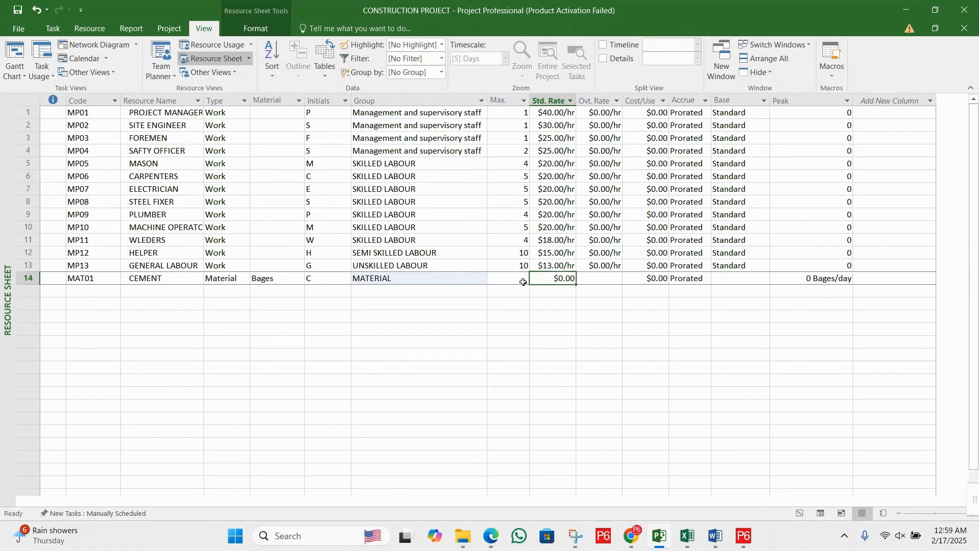
left_click(515, 280)
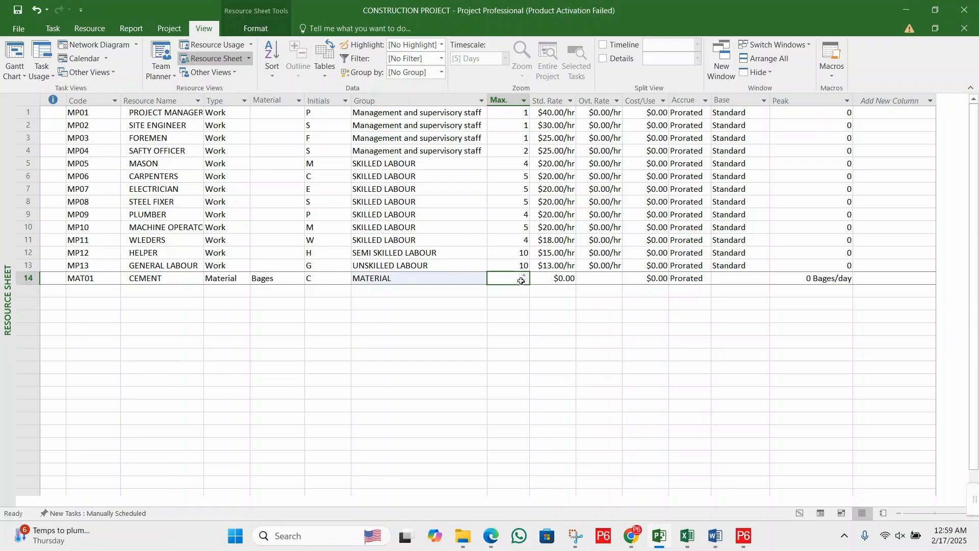
left_click(508, 266)
left_click(509, 275)
left_click(510, 266)
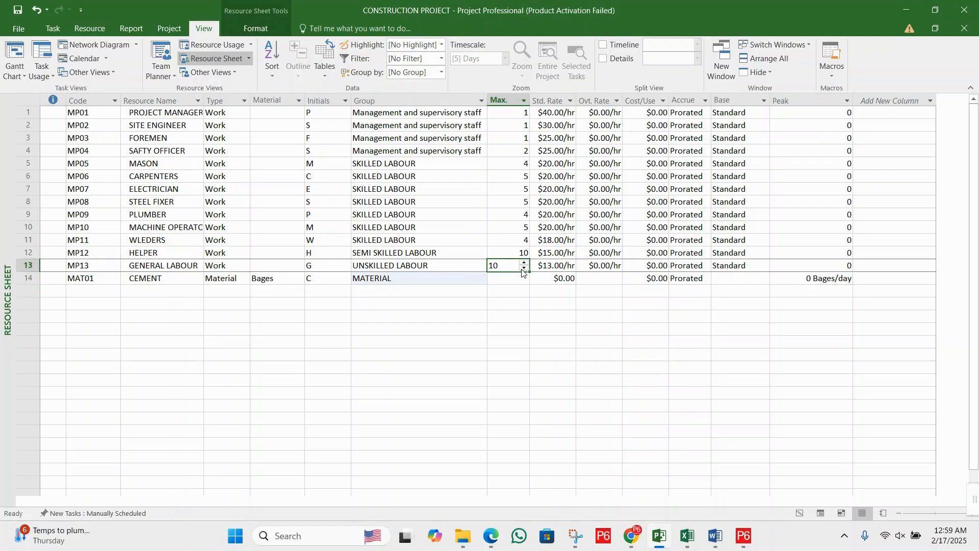
left_click(524, 269)
left_click(524, 262)
left_click(523, 279)
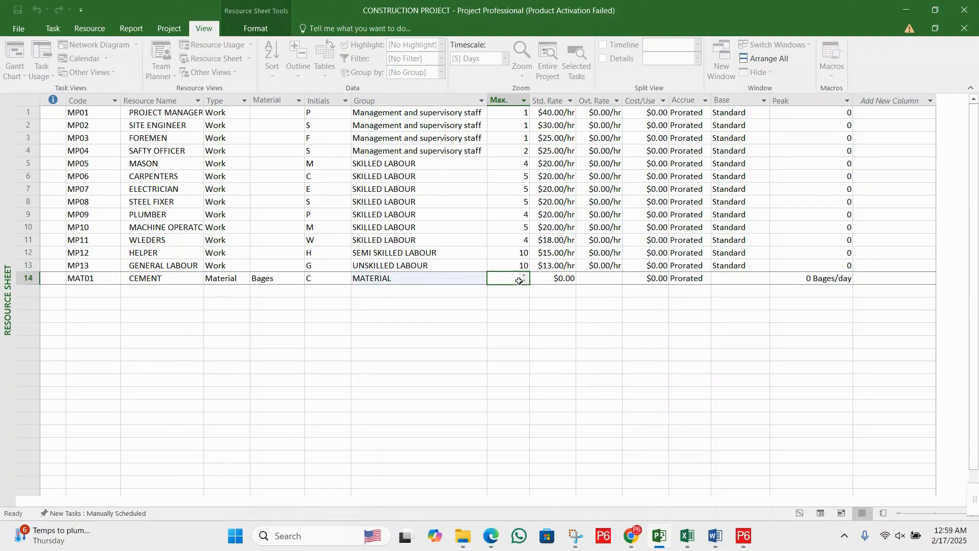
double_click(523, 282)
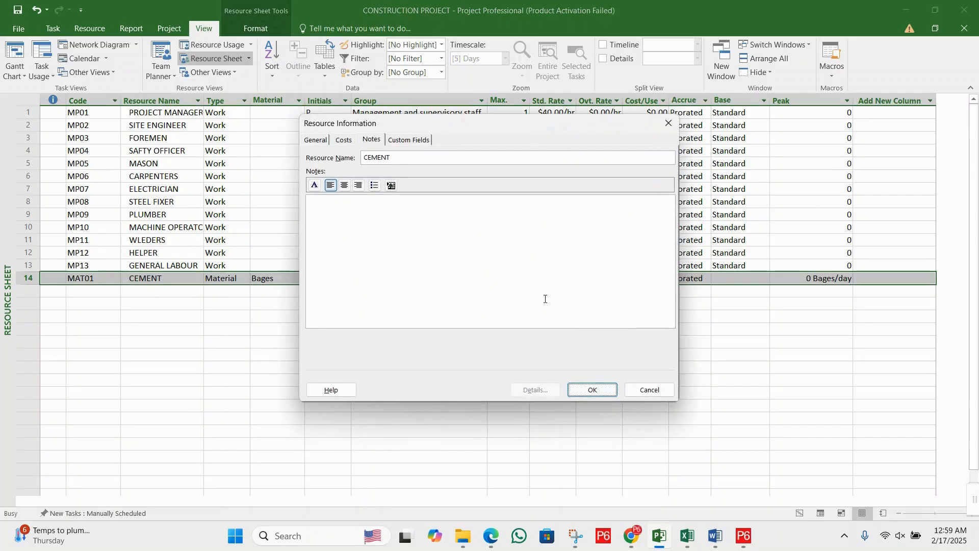
left_click(654, 389)
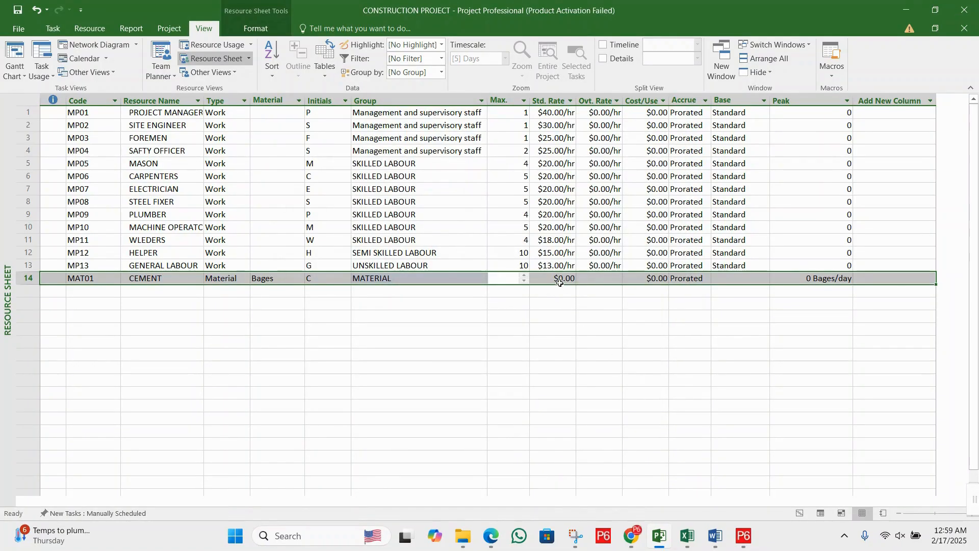
- Set the cement resource's standard rate to 15
left_click(560, 280)
left_click(584, 279)
left_click(566, 280)
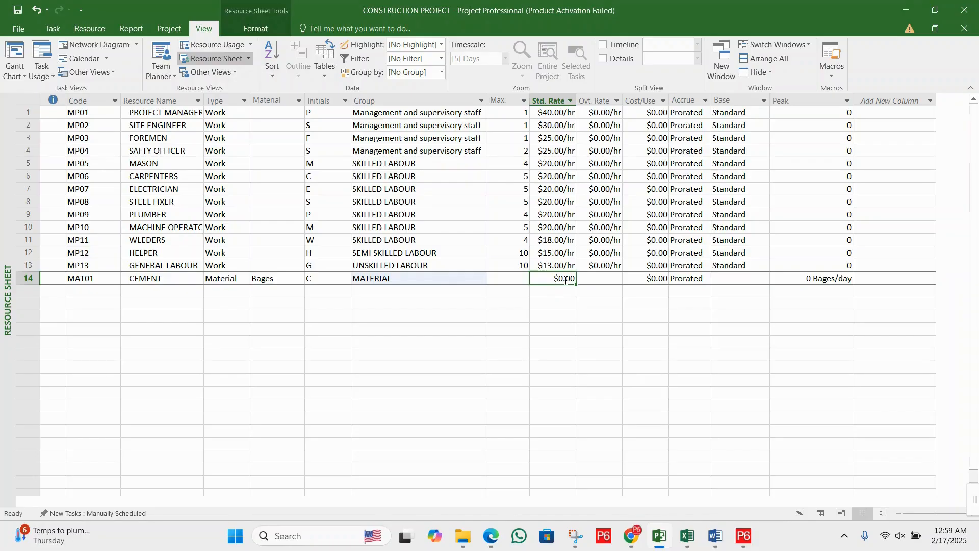
type("15")
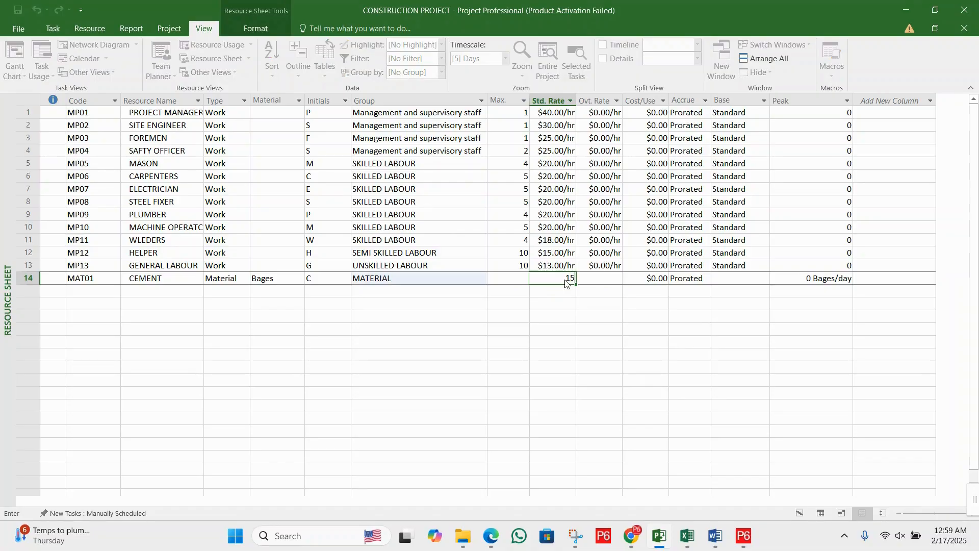
key("Return")
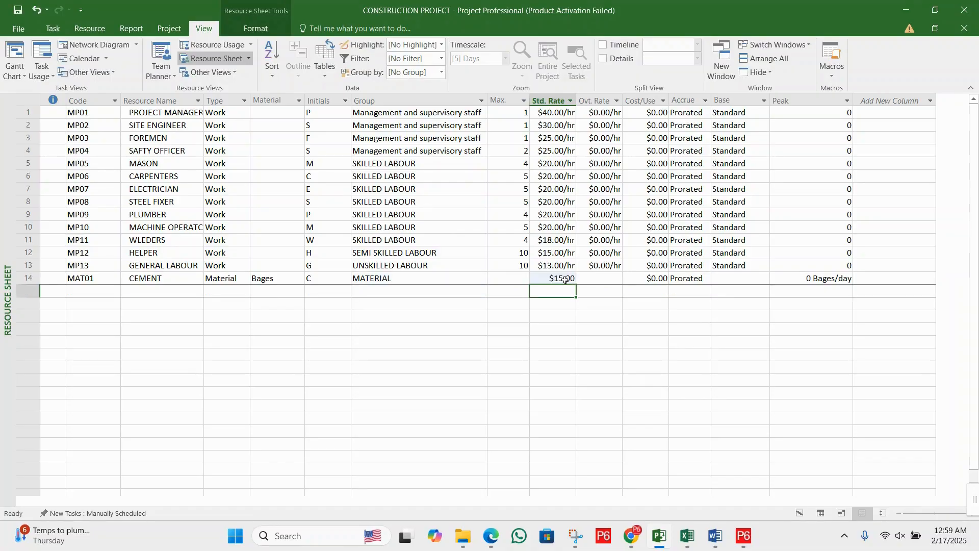
- Add a resource with the code MAT02 and the name SHUTTERING in the row below cement
left_click(90, 293)
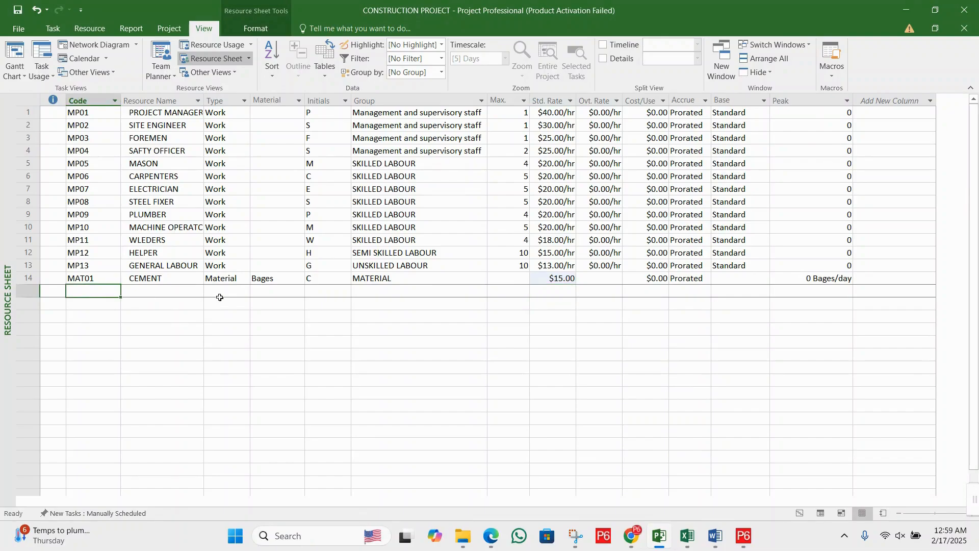
type("MAT")
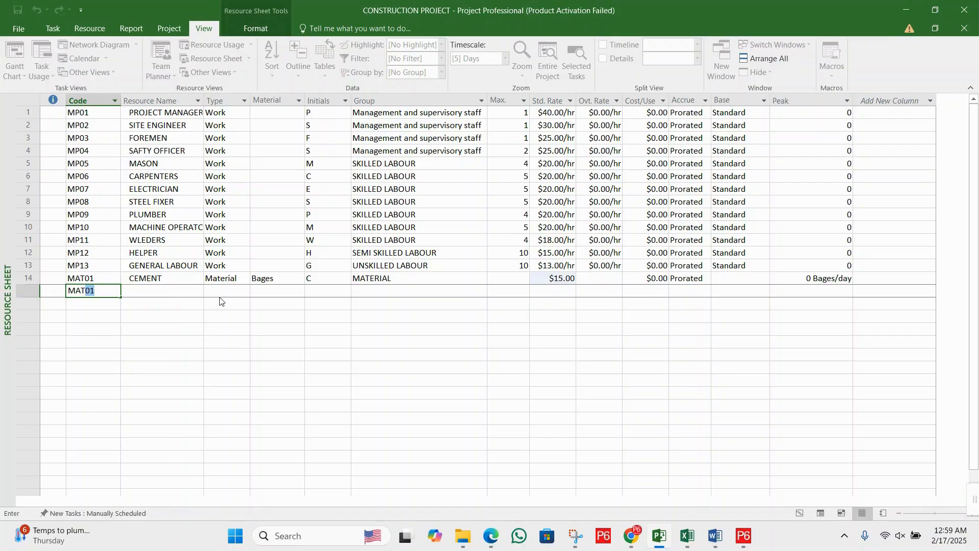
type("02")
key("Tab")
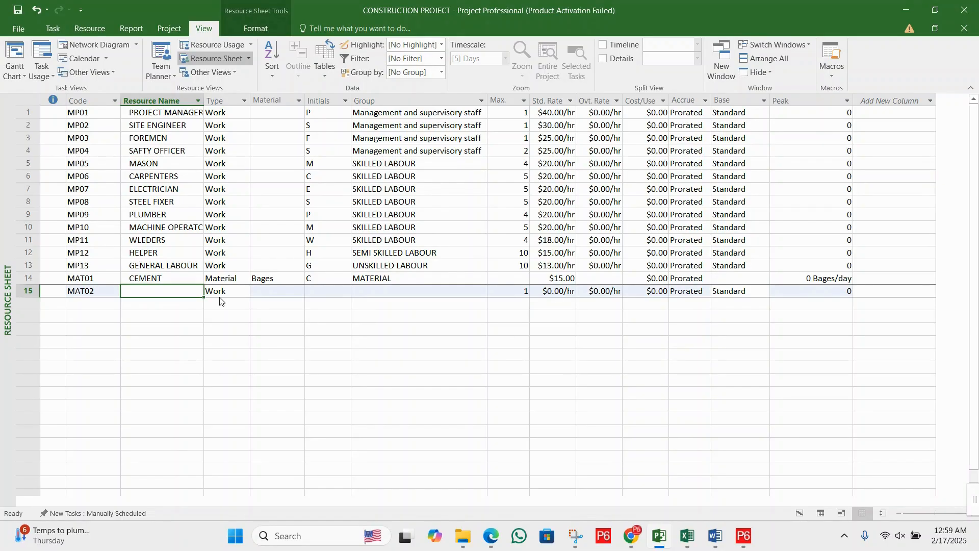
type("SHUTTERING")
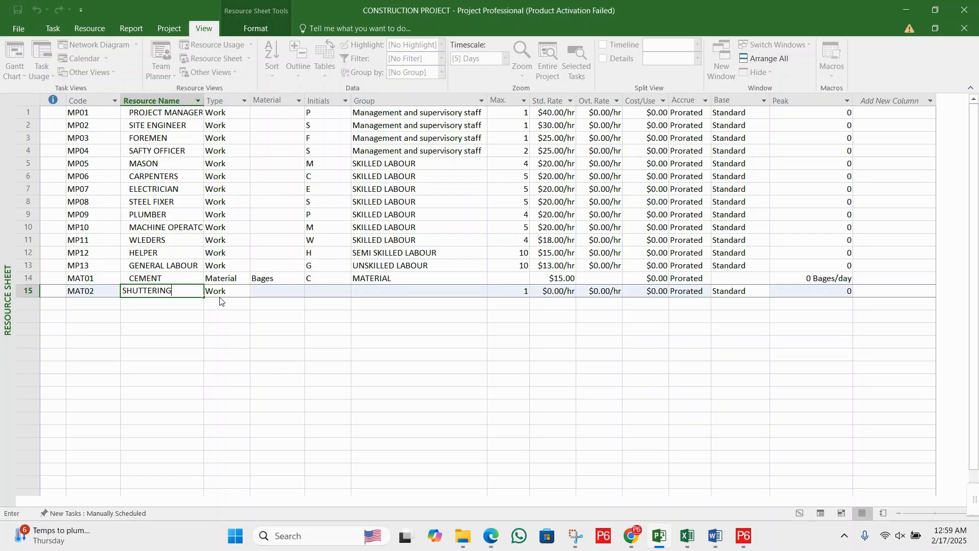
key("Tab")
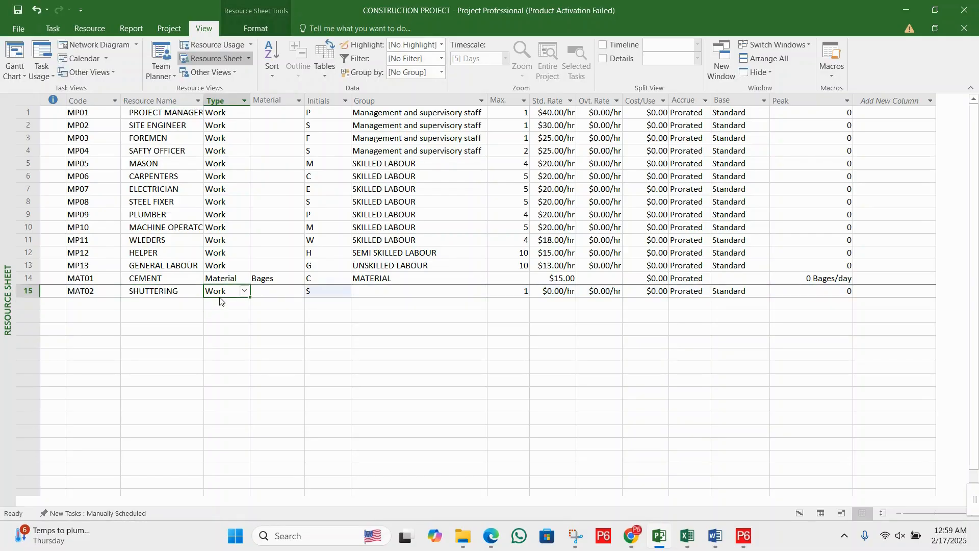
- Set the shuttering resource's type to Material and its material label to Sft
type("M")
key("Tab")
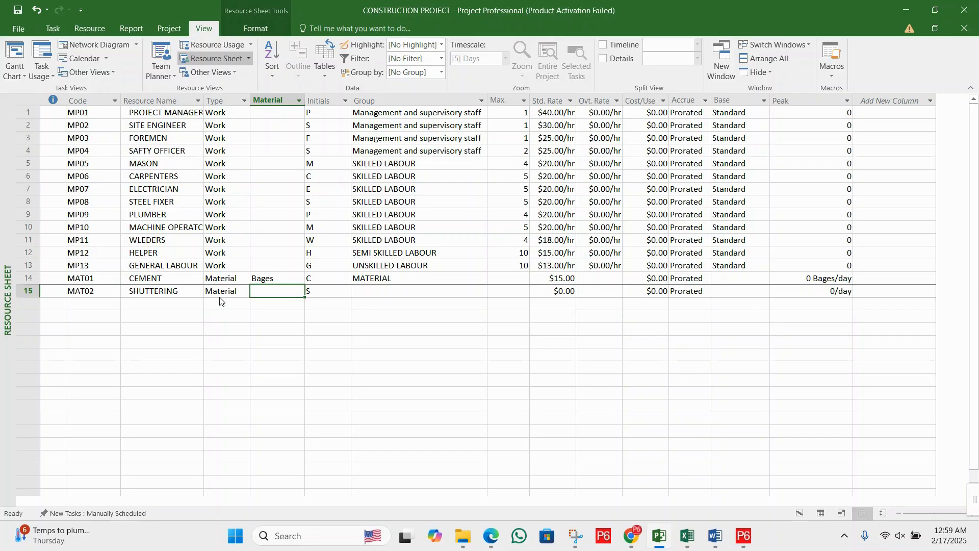
type("SF")
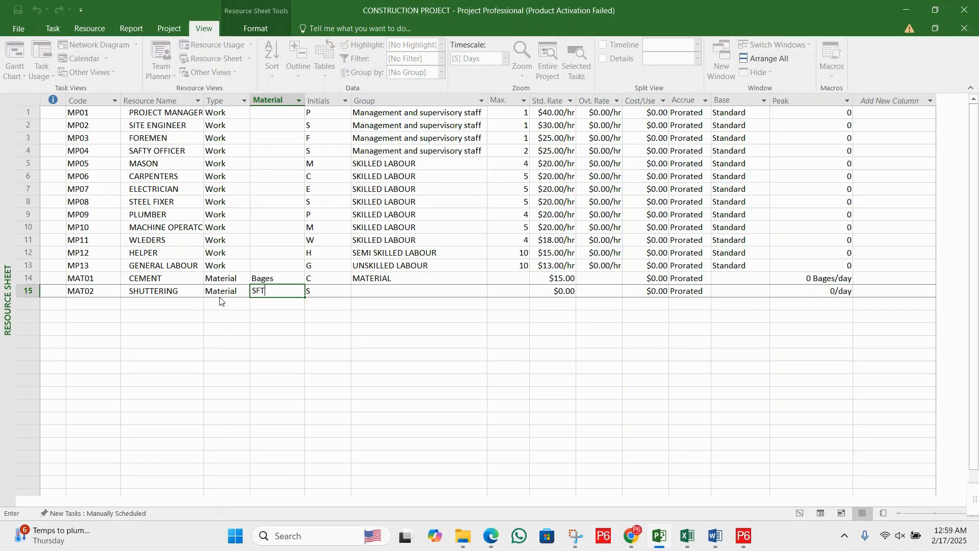
key("BackSpace")
type("ft")
key("Tab")
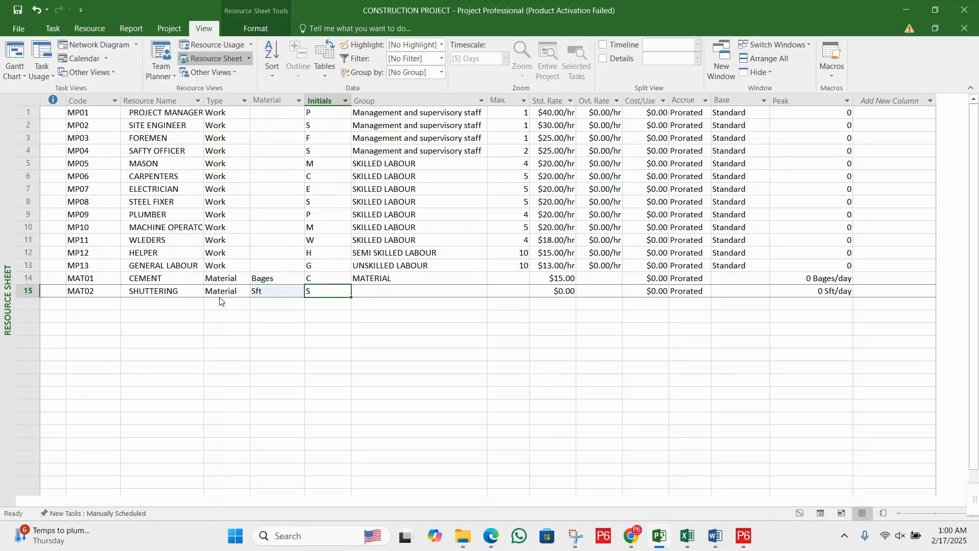
- Assign the shuttering resource to the group MATERIAL, copying the cement resource's group entry so the capitalisation matches
key("Tab")
type("Mater")
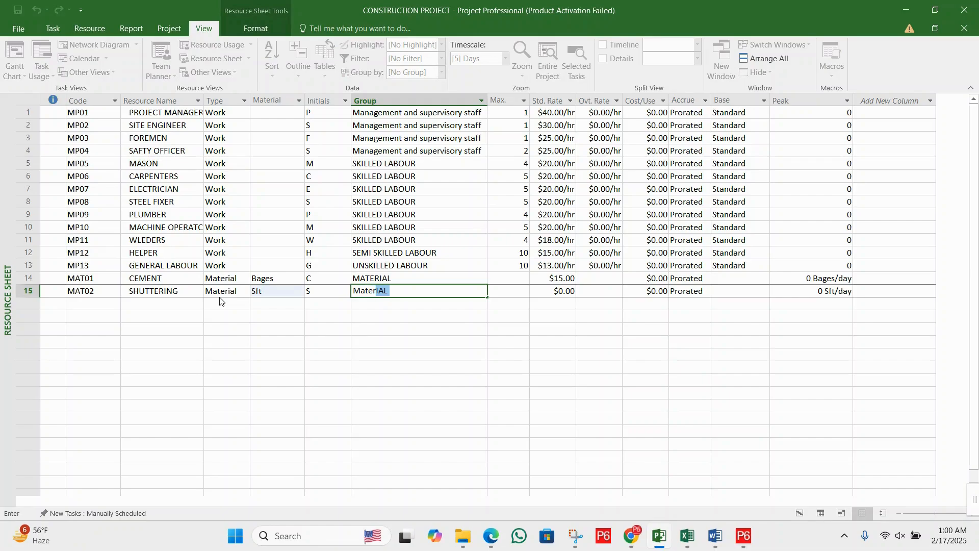
key("Tab")
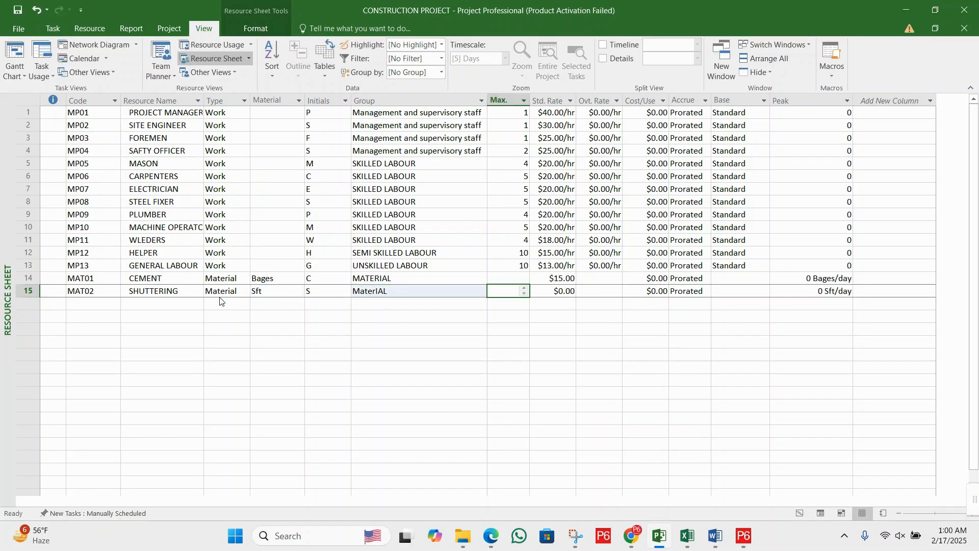
left_click(374, 279)
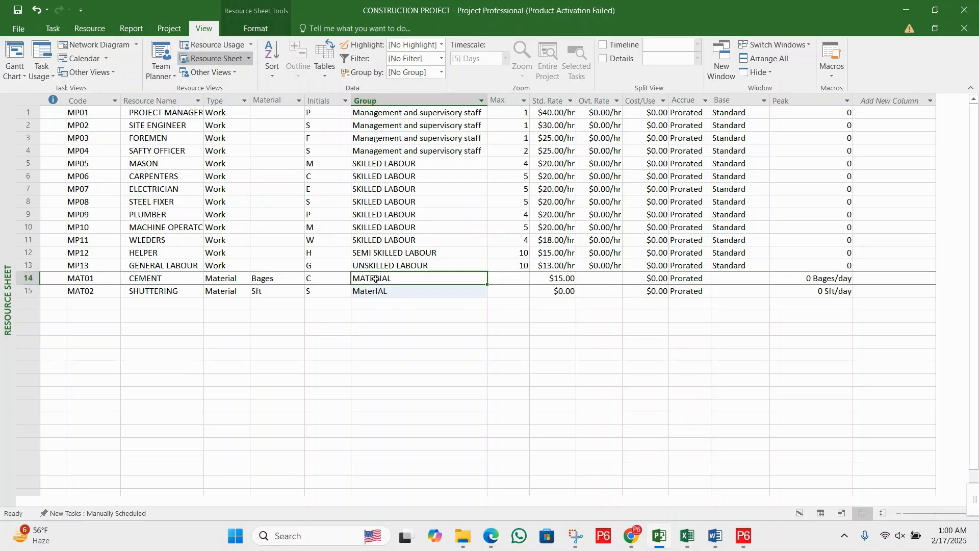
left_click(404, 302)
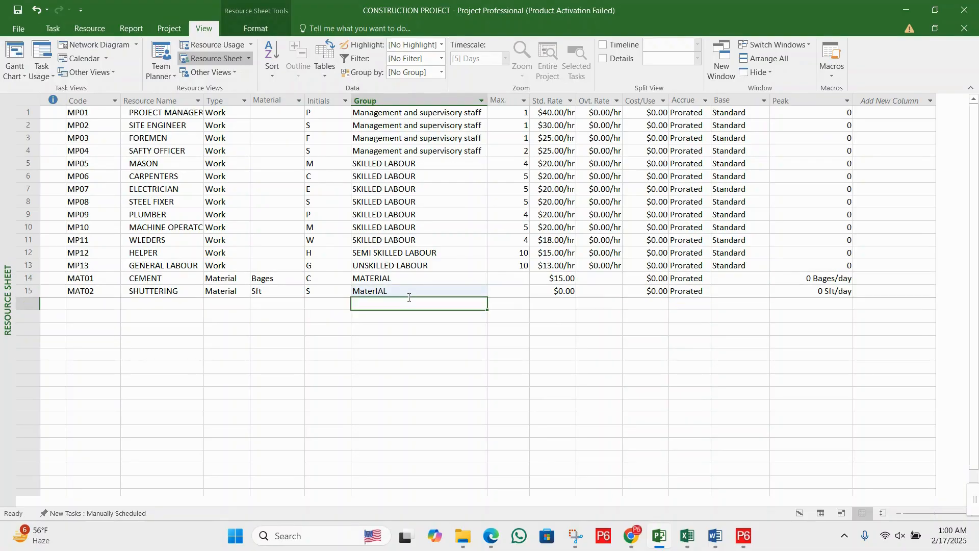
left_click(415, 293)
type("MATERIAL")
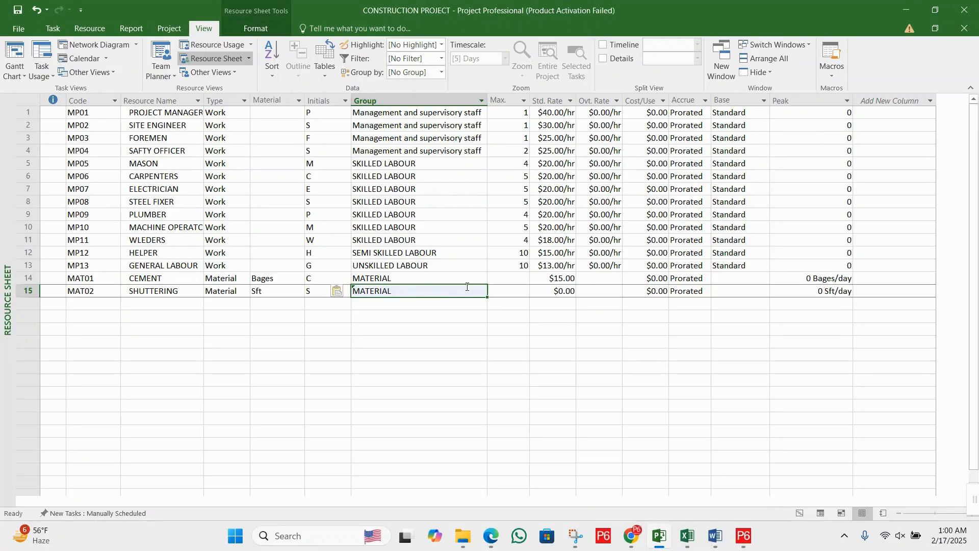
- Set the shuttering resource's standard rate to 10 and save the project
left_click(523, 282)
left_click(556, 291)
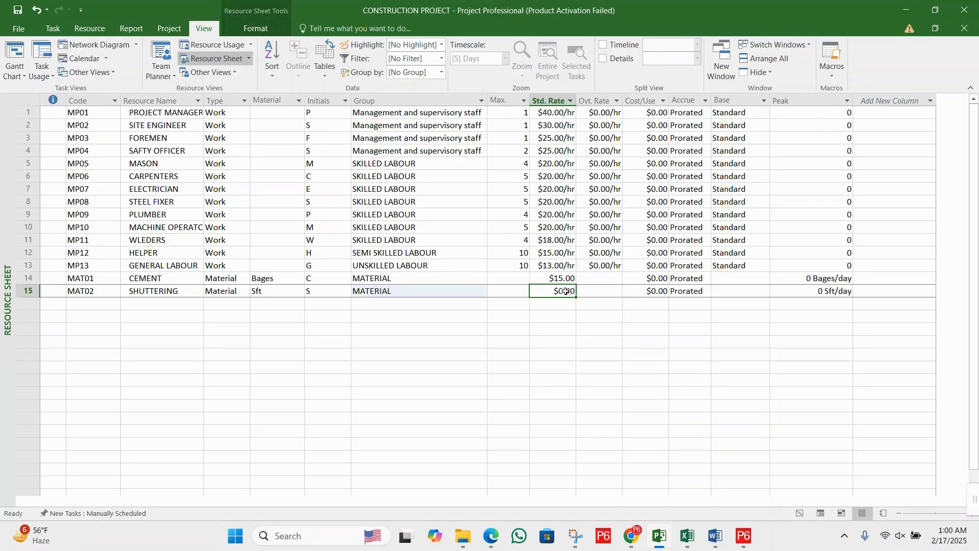
type("10")
left_click(606, 282)
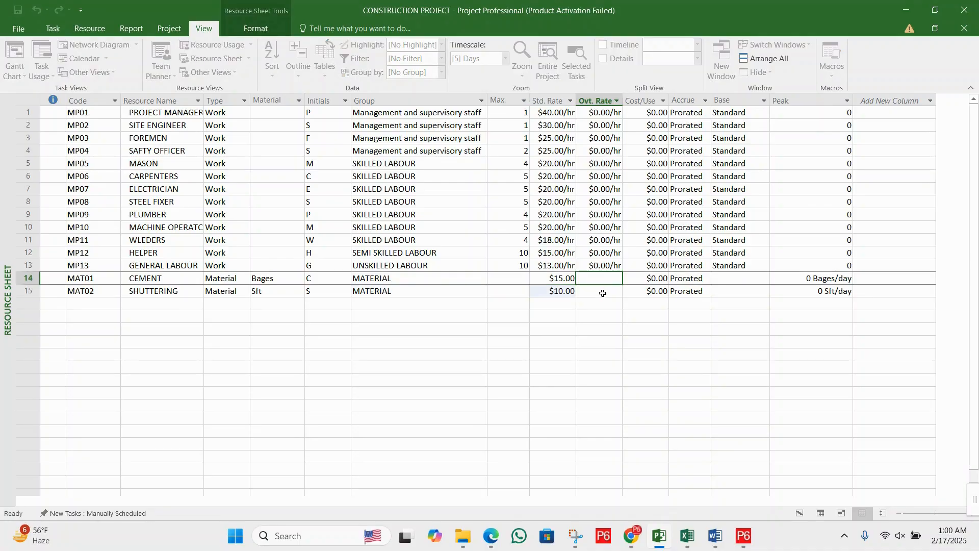
left_click(603, 293)
left_click(608, 279)
left_click(603, 295)
left_click(508, 291)
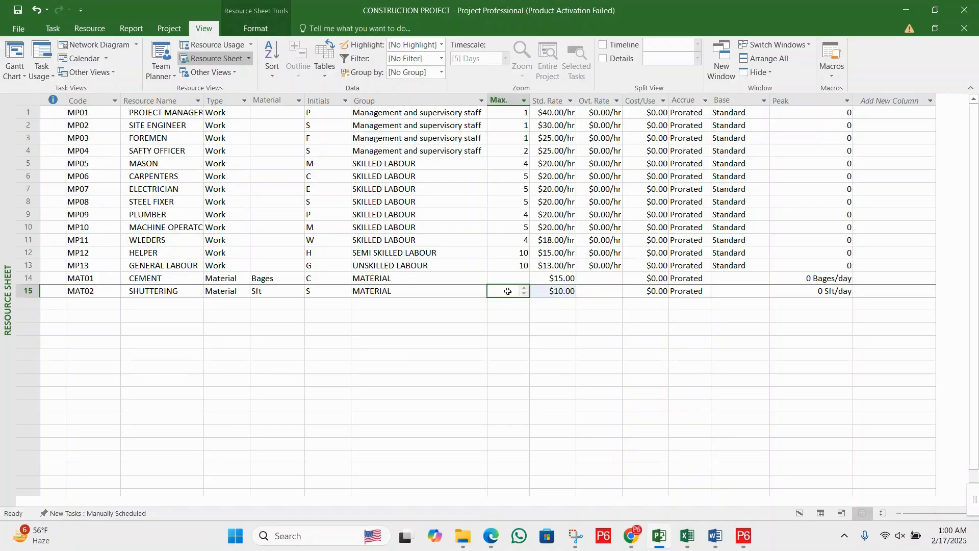
left_click(18, 11)
- Add a resource with the code MAT03 and the name STEEL in the row below shuttering
left_click(99, 301)
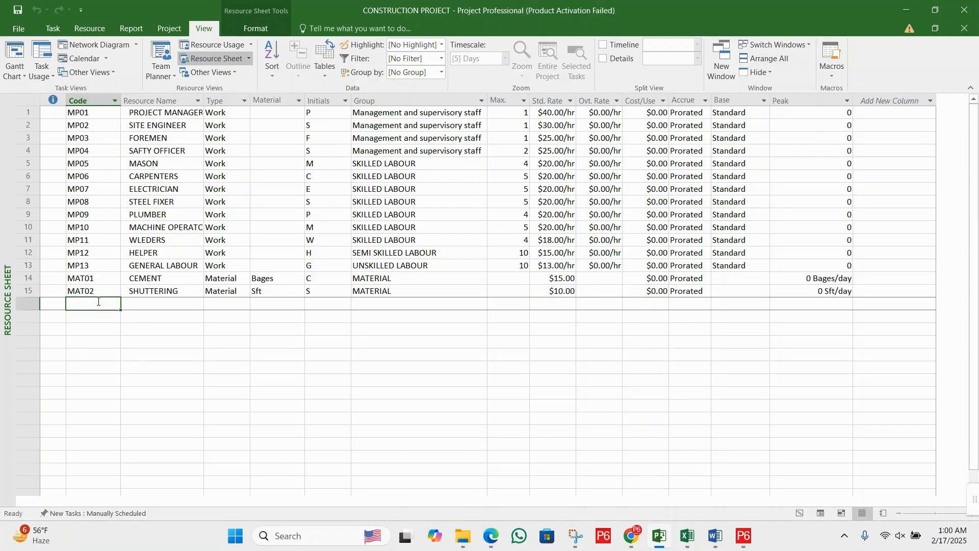
type("mat")
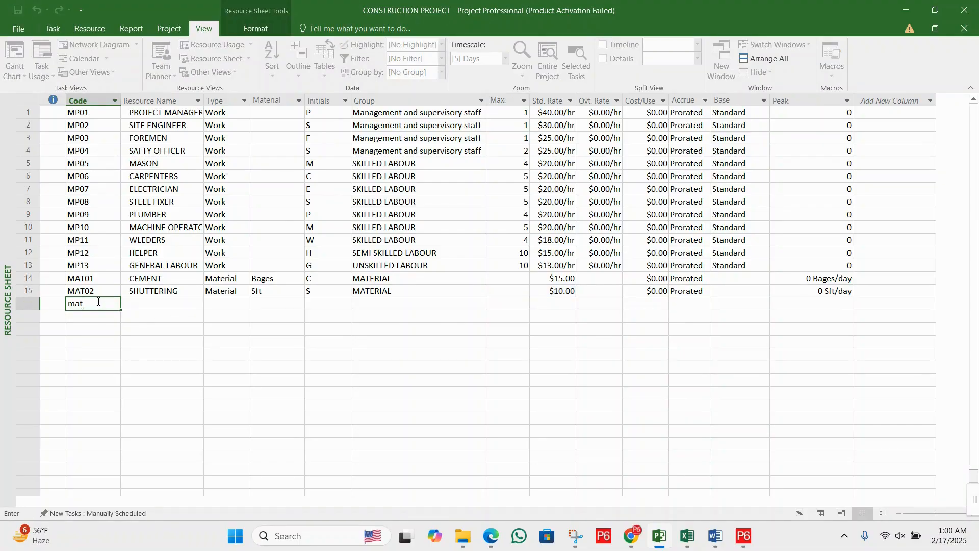
key("BackSpace")
key("BackSpace")
key("BackSpace")
type("MAT03")
key("Tab")
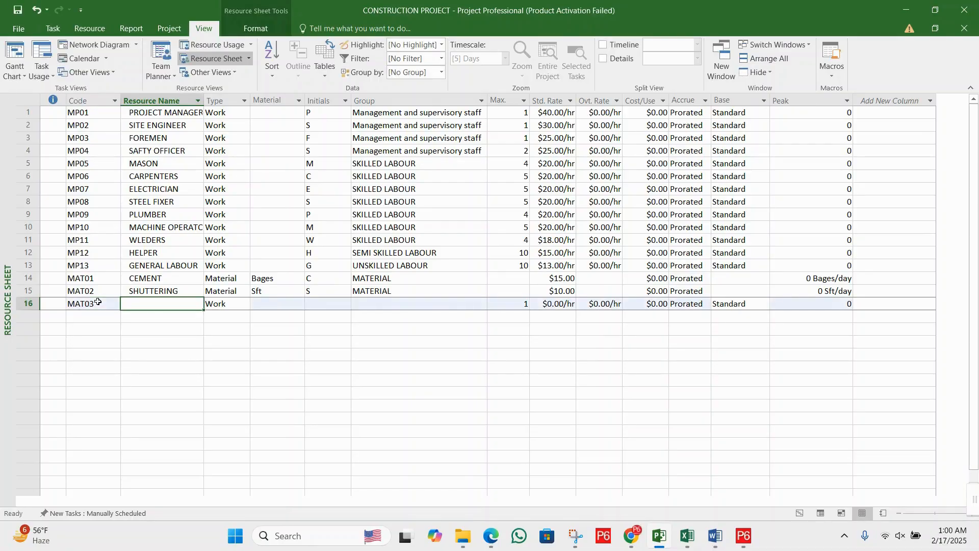
type("STEEL")
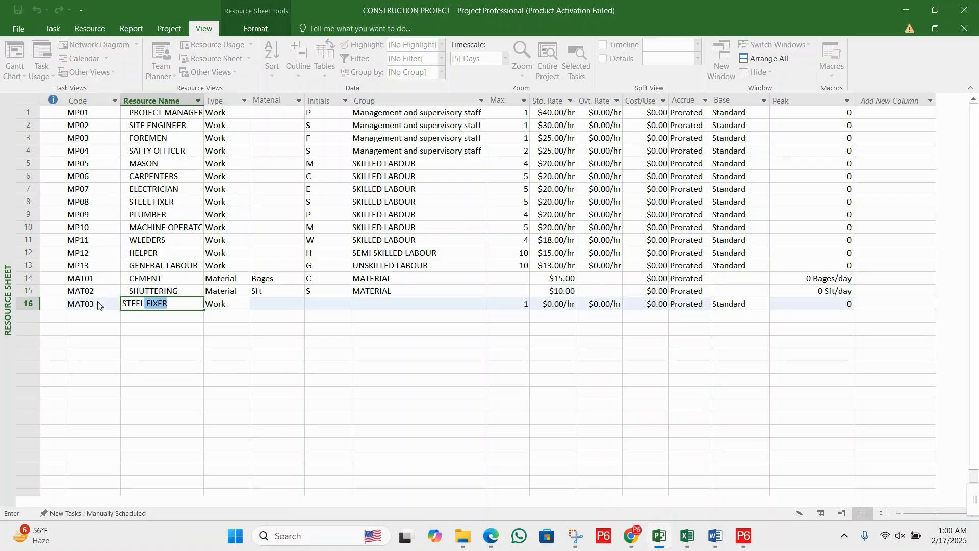
key("BackSpace")
key("Tab")
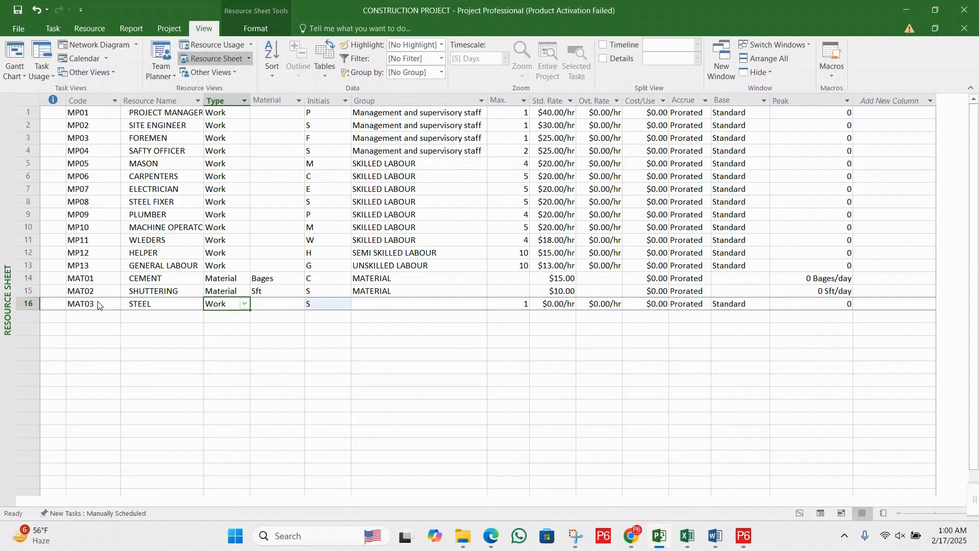
- Set the steel resource's type to Material and its material label to Tons
type("M")
key("Tab")
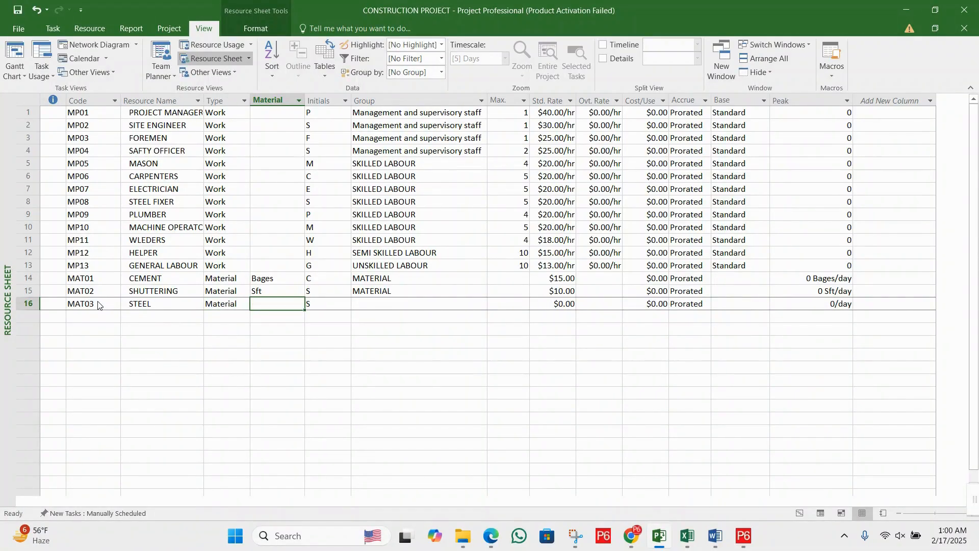
type("TON")
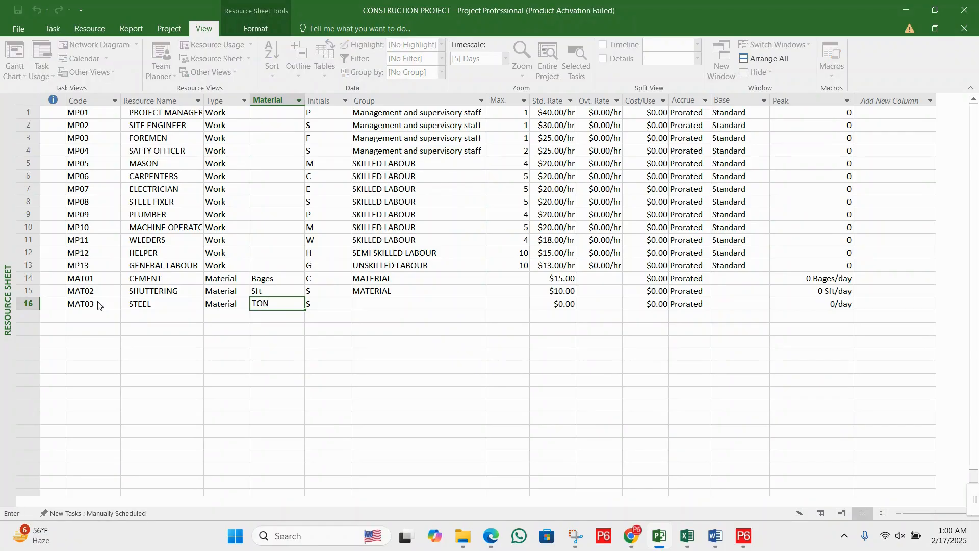
key("BackSpace")
key("BackSpace")
type("ons")
key("Tab")
key("Tab")
- Assign the steel resource to the group MATERIAL and set its standard rate to 1000
type("Mater")
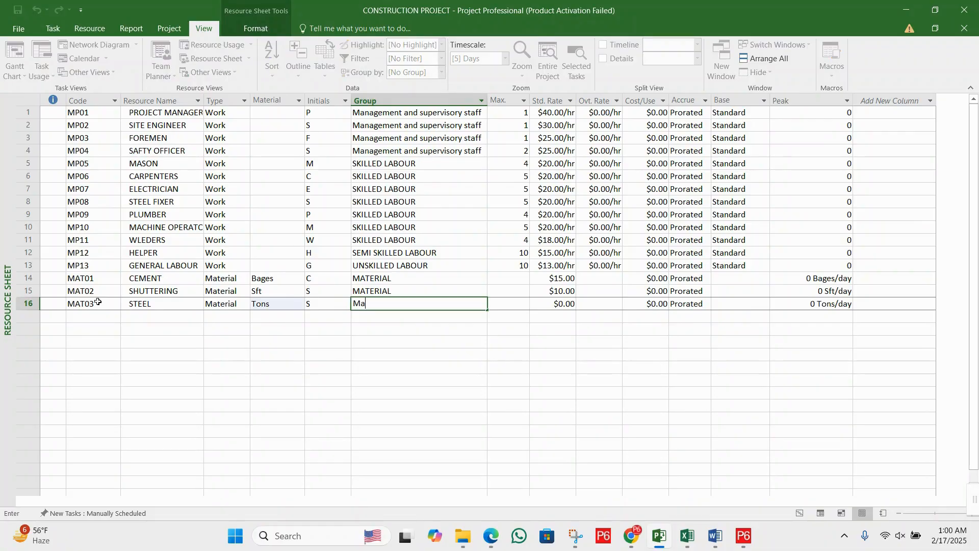
key("BackSpace")
key("BackSpace")
key("BackSpace")
key("BackSpace")
key("BackSpace")
type("ATE")
key("Tab")
key("Tab")
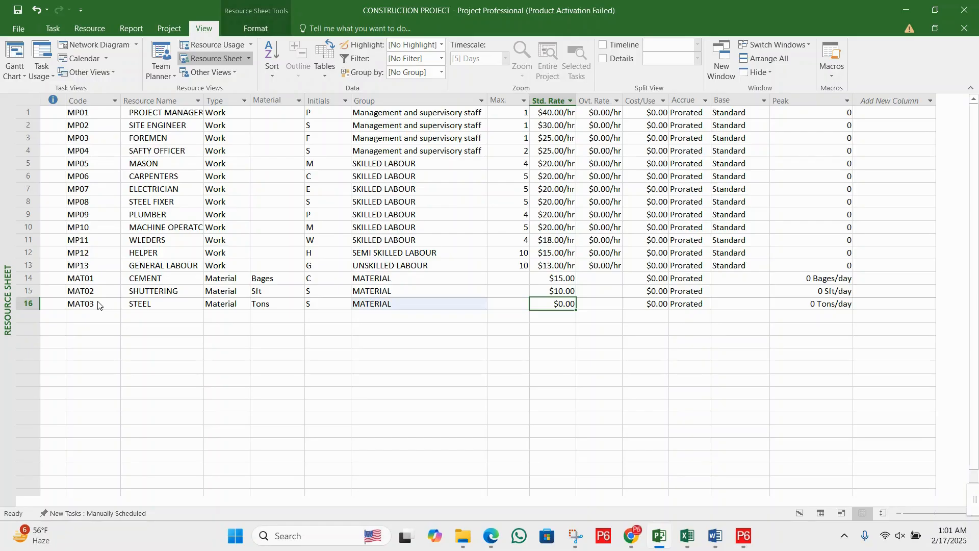
type("1000")
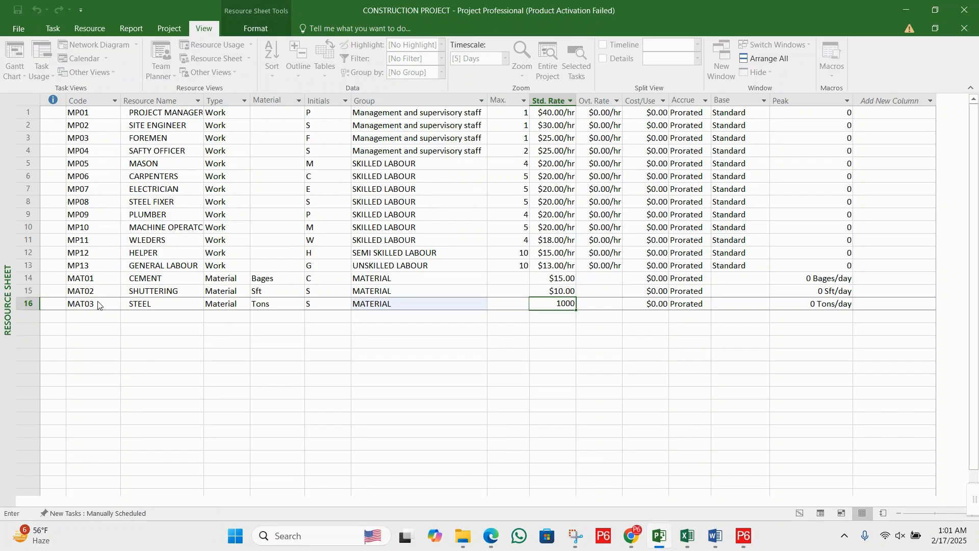
key("Return")
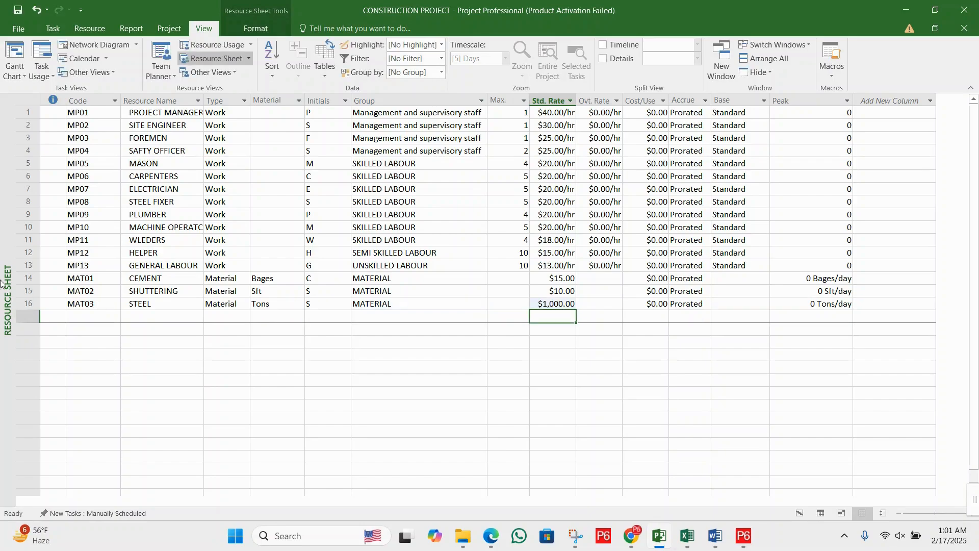
- Add a resource with the code MAT04 and the name SAND in the row below steel
left_click(108, 319)
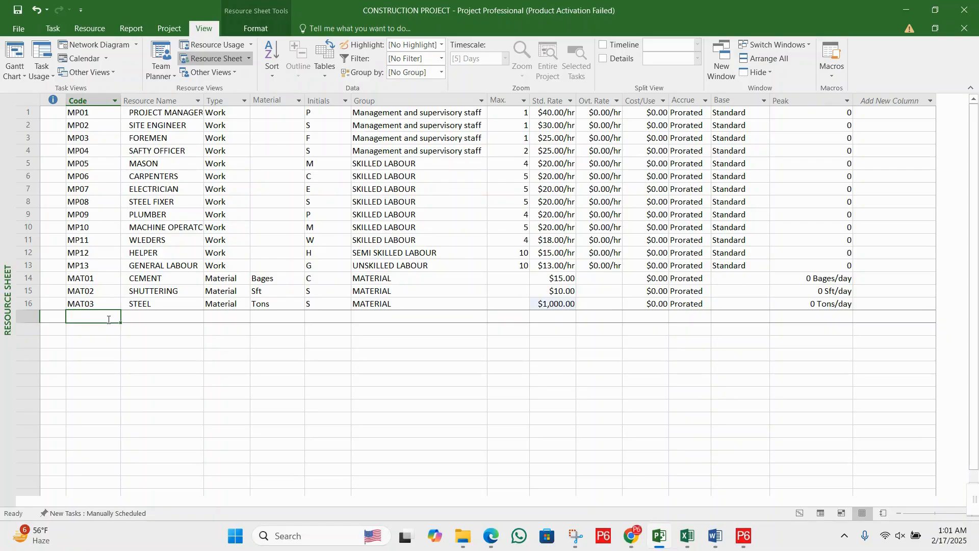
type("MA")
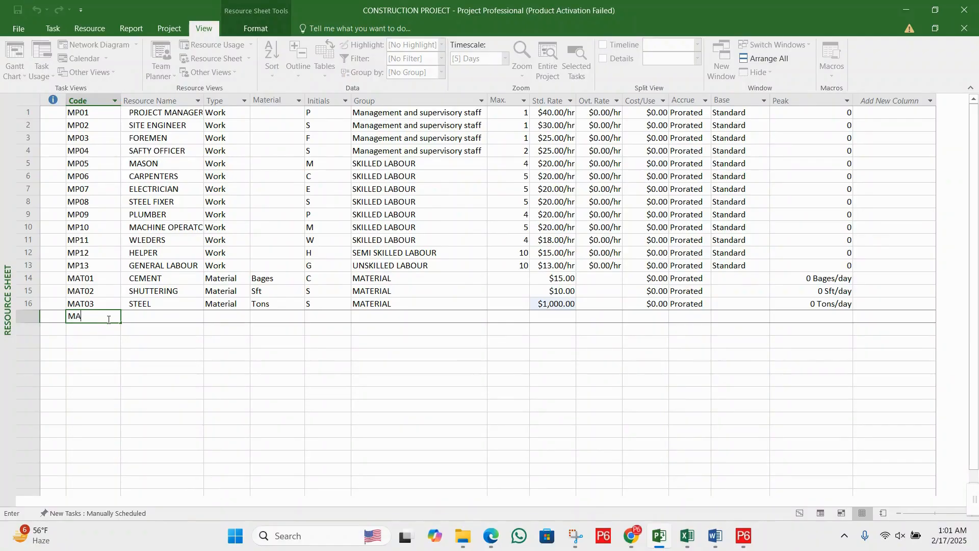
type("T04")
key("Tab")
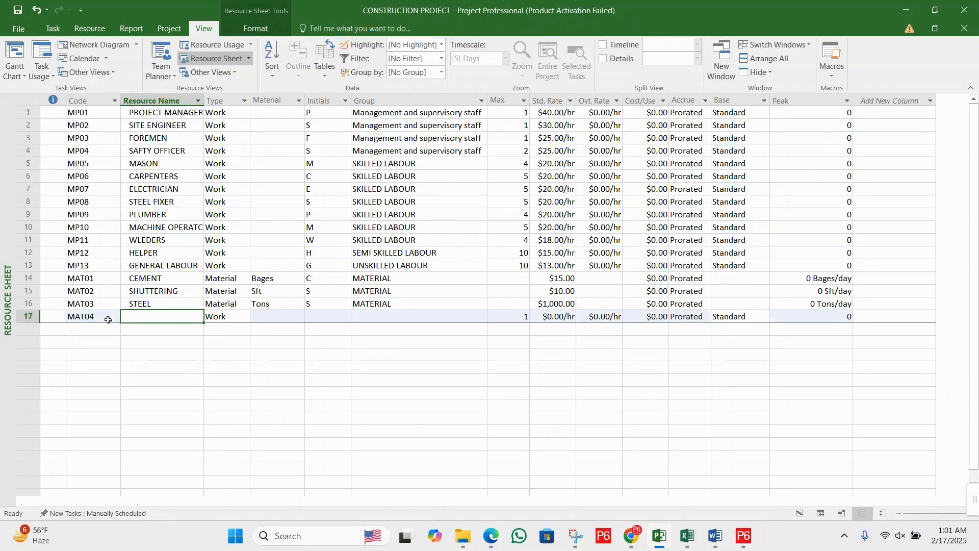
type("SAND")
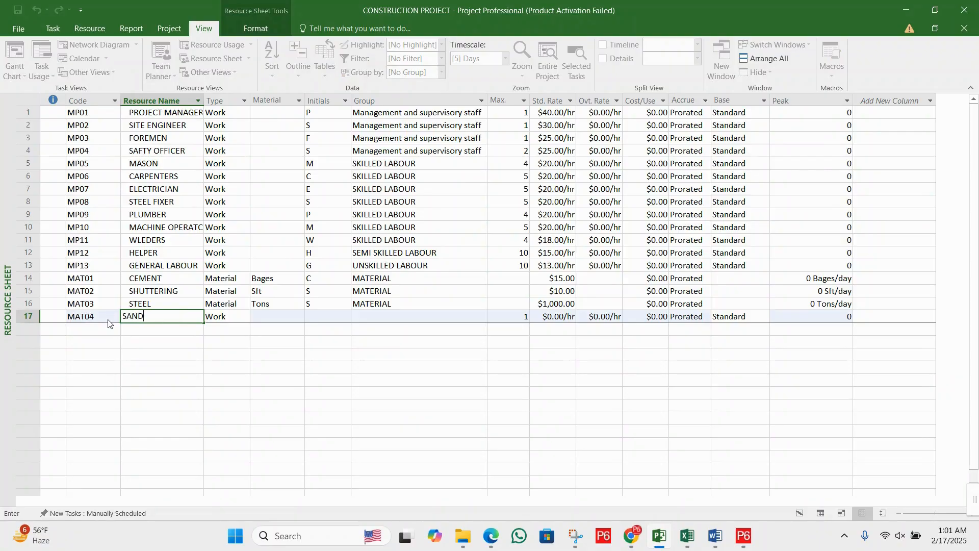
key("Tab")
key("Tab")
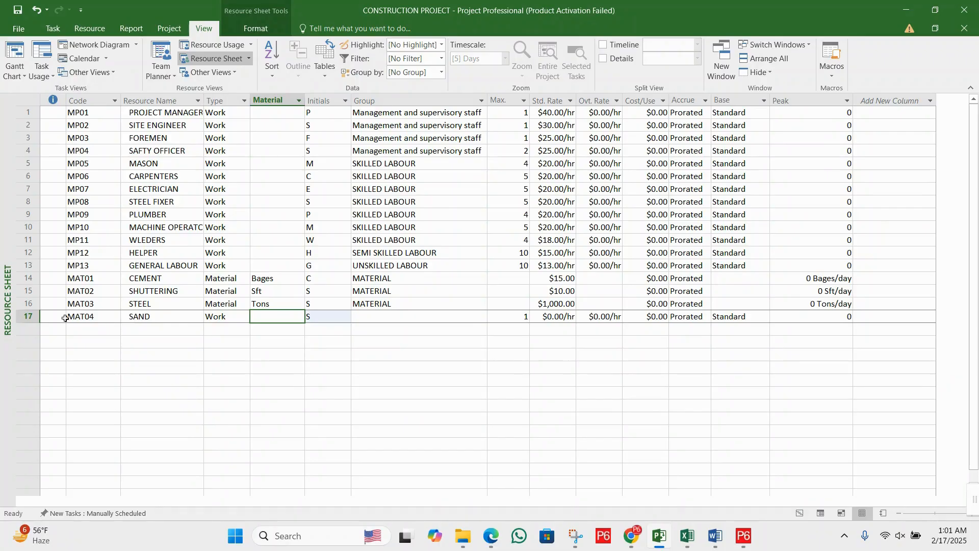
- Set the sand resource's type to Material and its material label to Cft
left_click(228, 318)
left_click(245, 317)
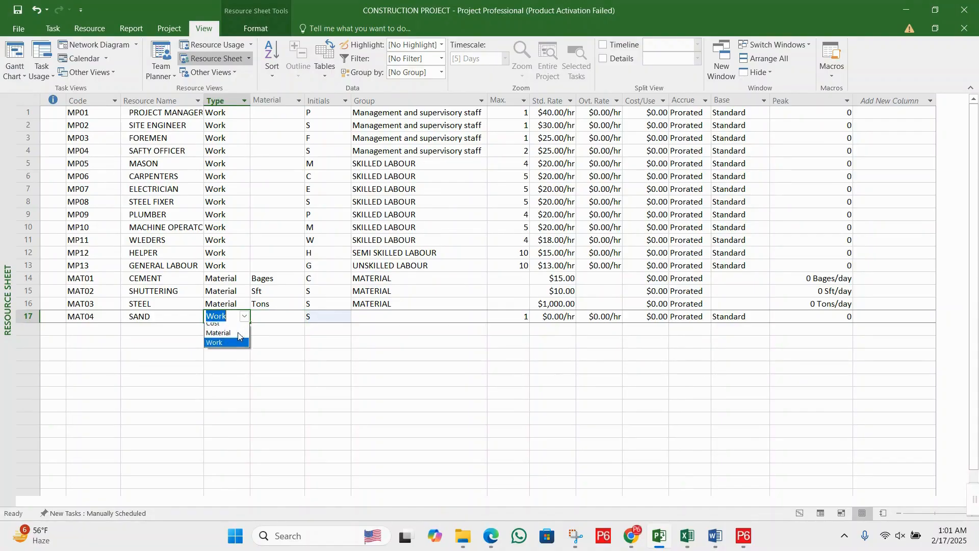
left_click(230, 339)
left_click(273, 316)
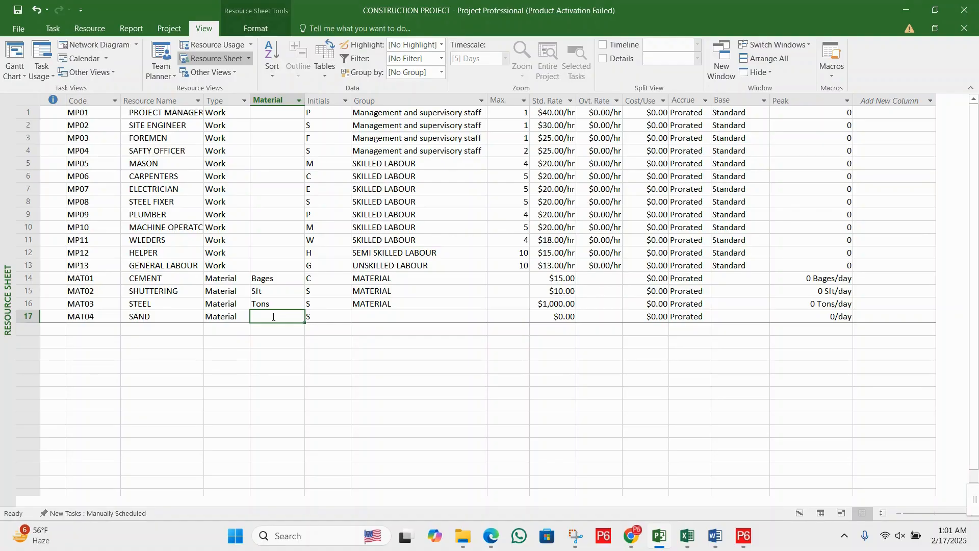
type("Cft")
key("Tab")
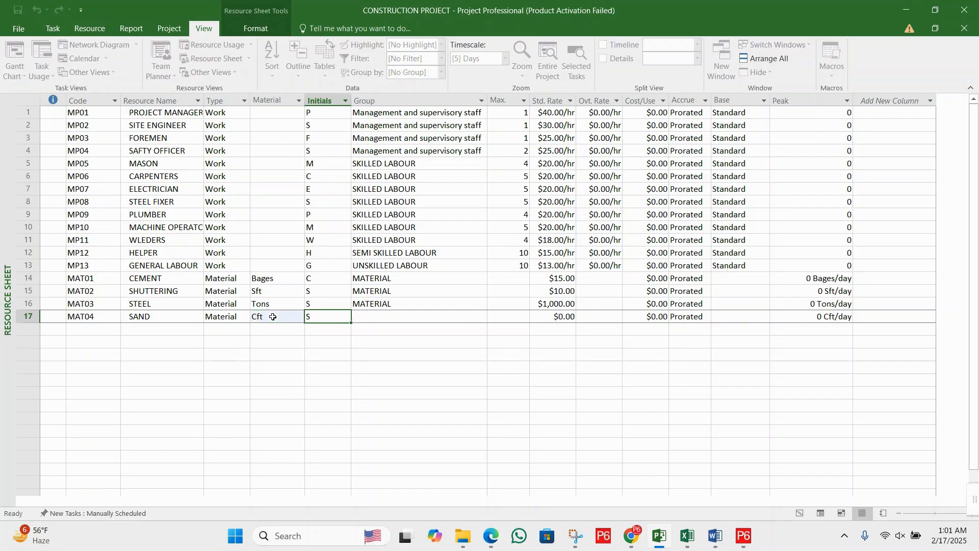
- Assign the sand resource to the group MATERIAL, capitalised like the other material resources
key("Tab")
type("Ma")
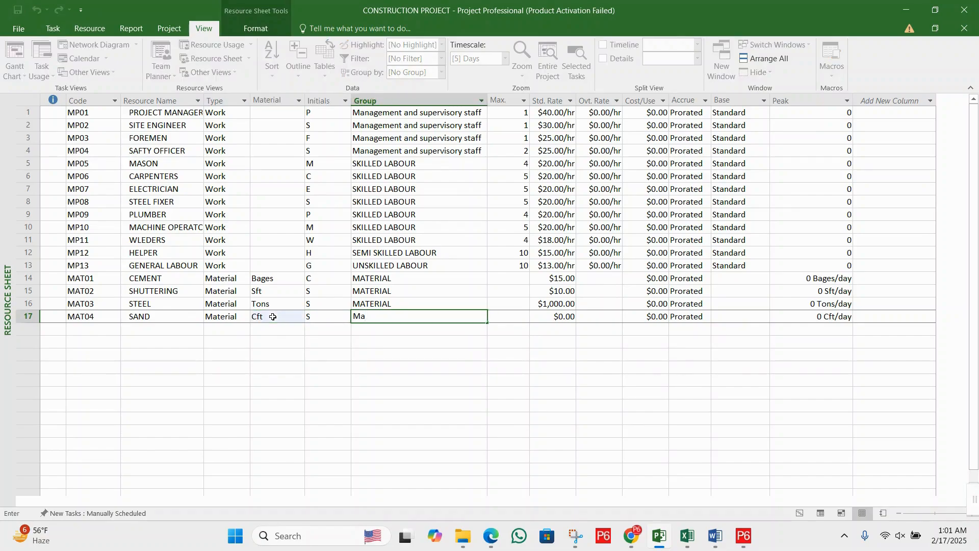
key("BackSpace")
type("ATER")
key("Tab")
key("Tab")
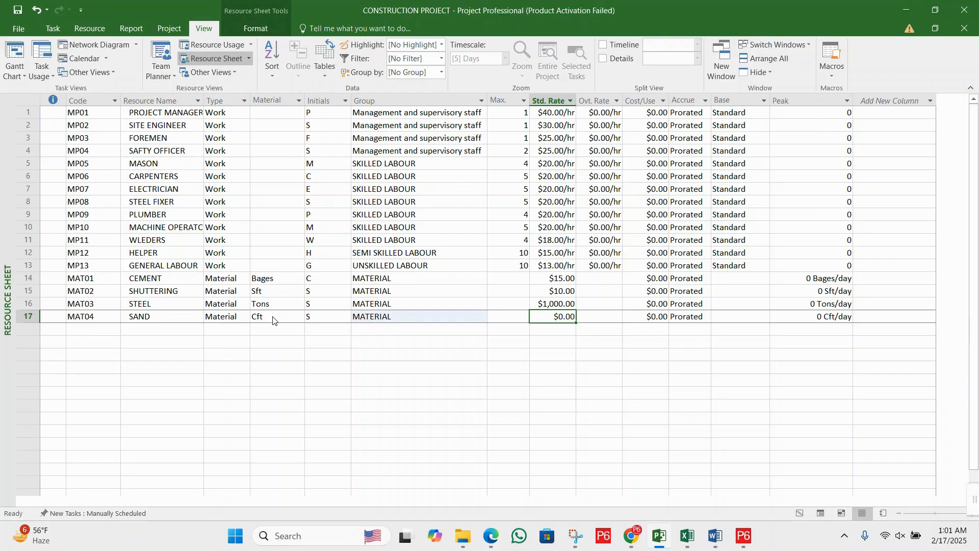
- Try to set the sand resource's standard rate to 10
type("100")
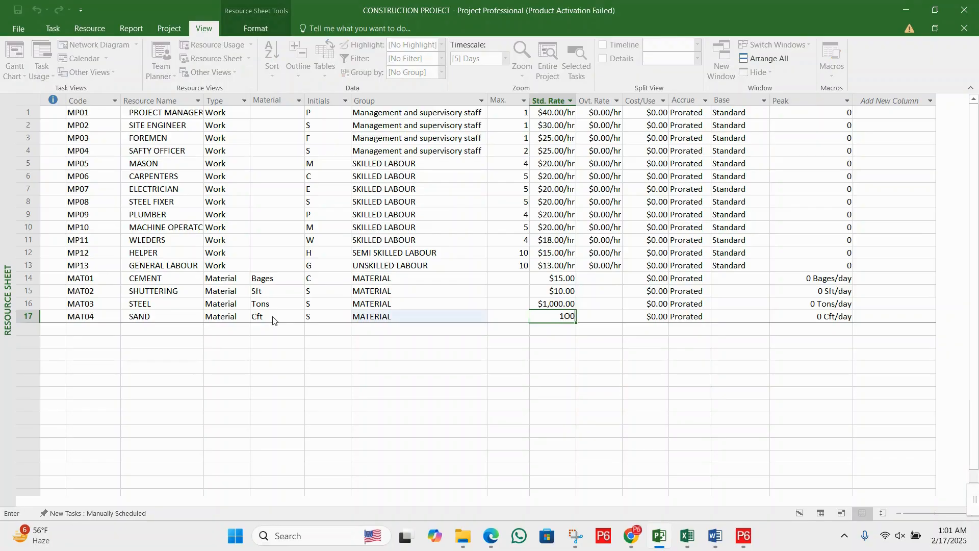
key("BackSpace")
key("Return")
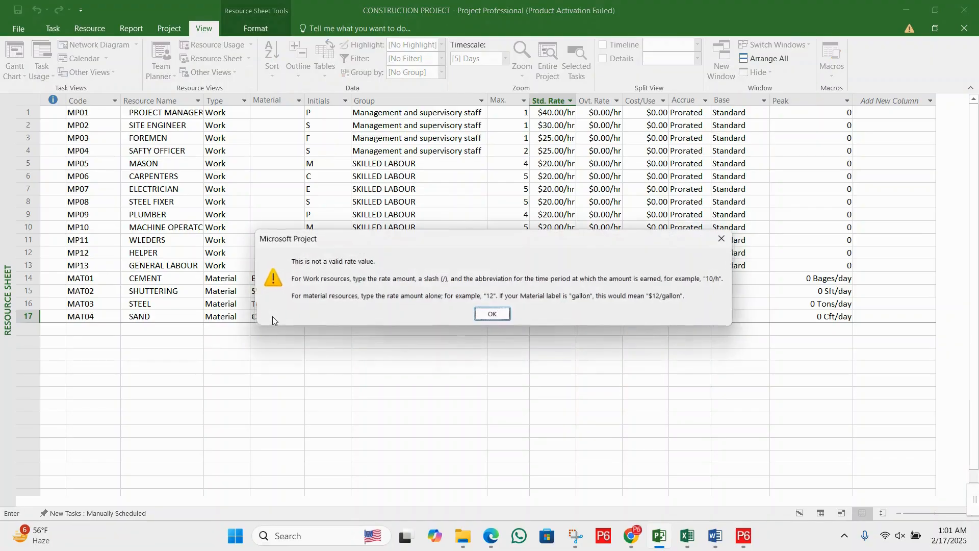
left_click(505, 313)
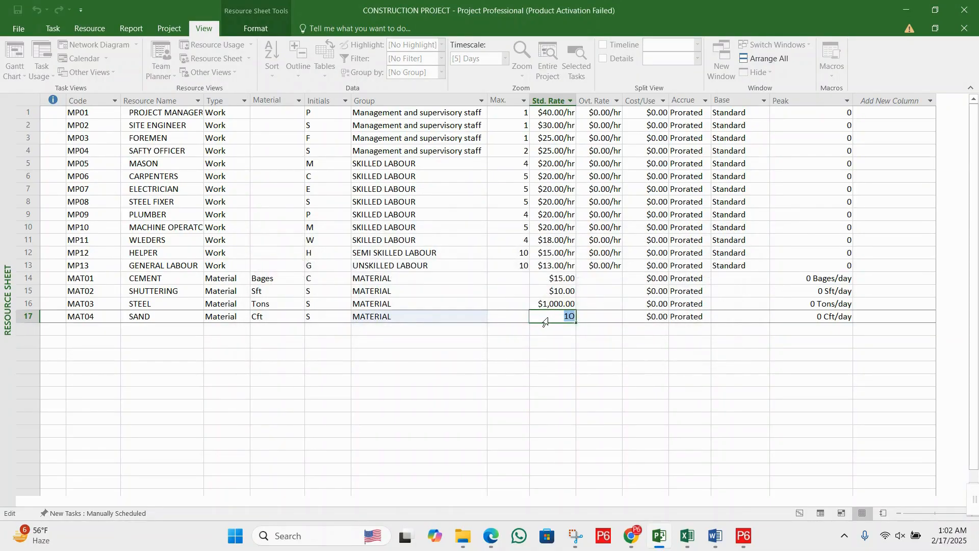
key("Return")
left_click(493, 313)
- Set the sand resource's standard rate to 11
type("11")
key("Return")
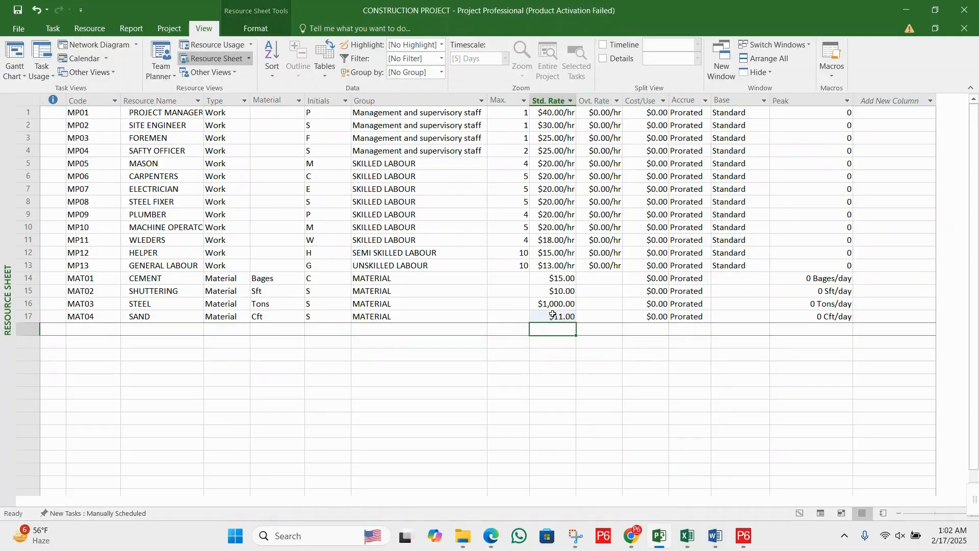
- Add a resource with the code MAT05 and the name AGGREGATES in the row below sand
left_click(110, 330)
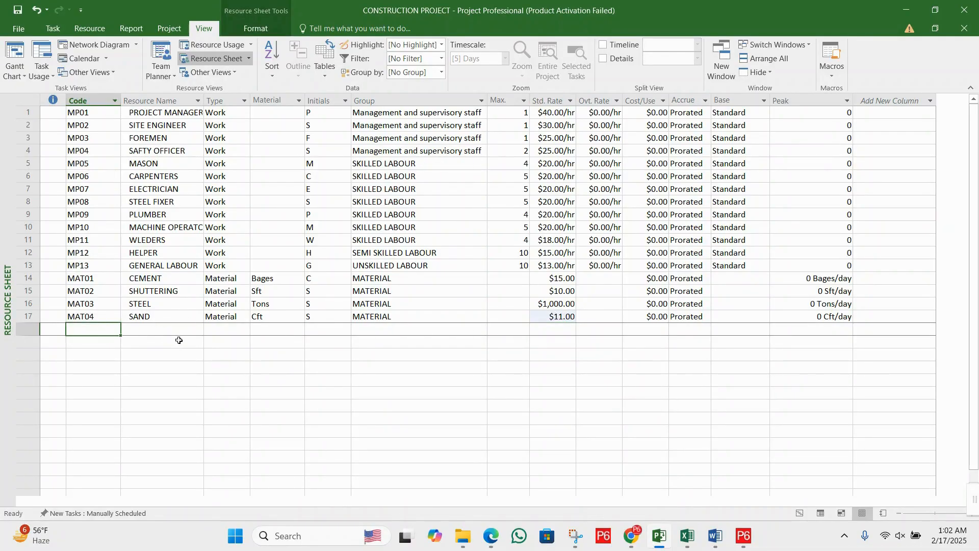
type("MAT0")
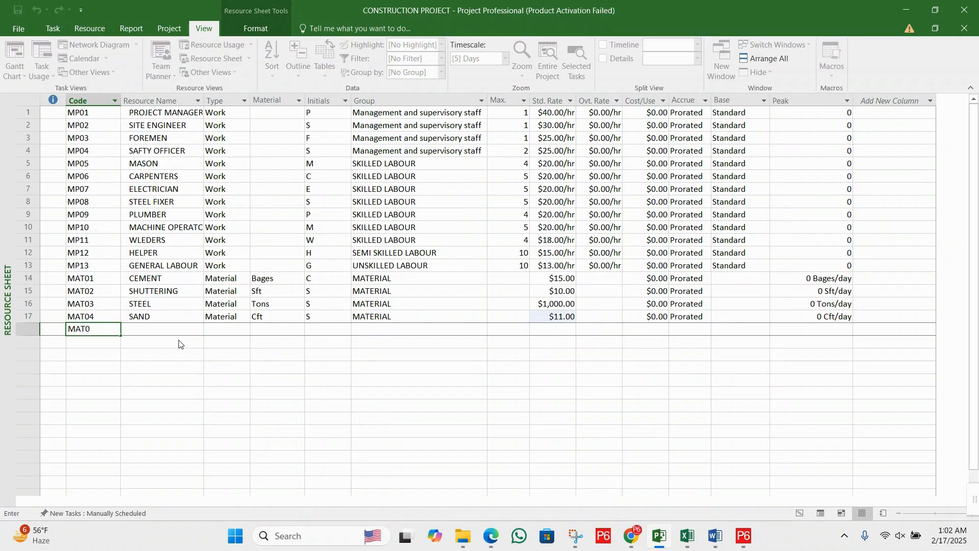
type("55")
key("BackSpace")
key("Tab")
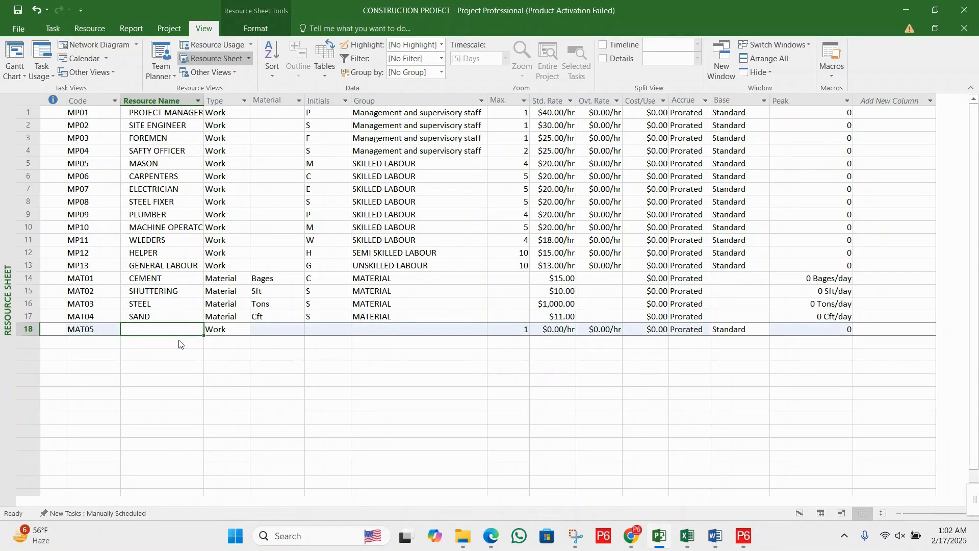
type("AGGREGATES")
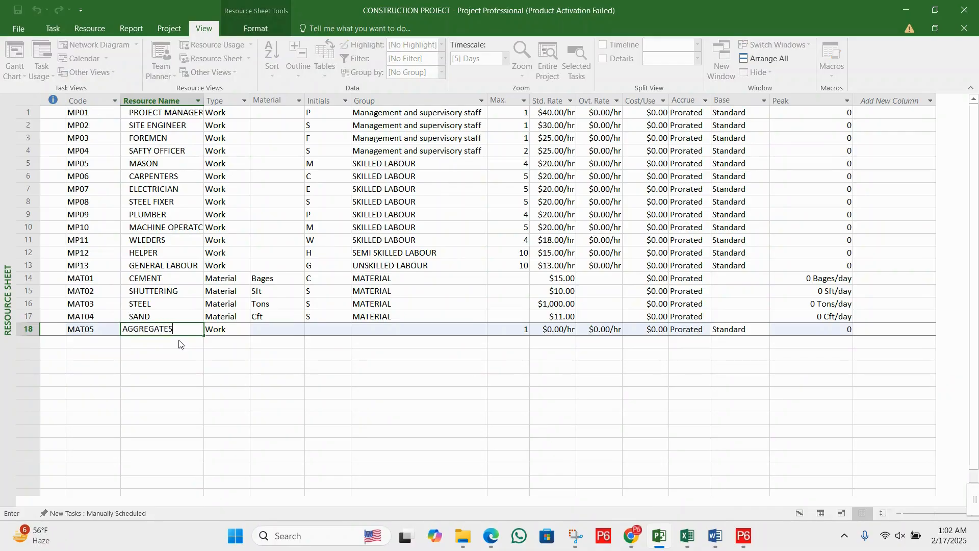
key("Tab")
- Set the aggregates resource's type to Material and give it the material label Cft
key("BackSpace")
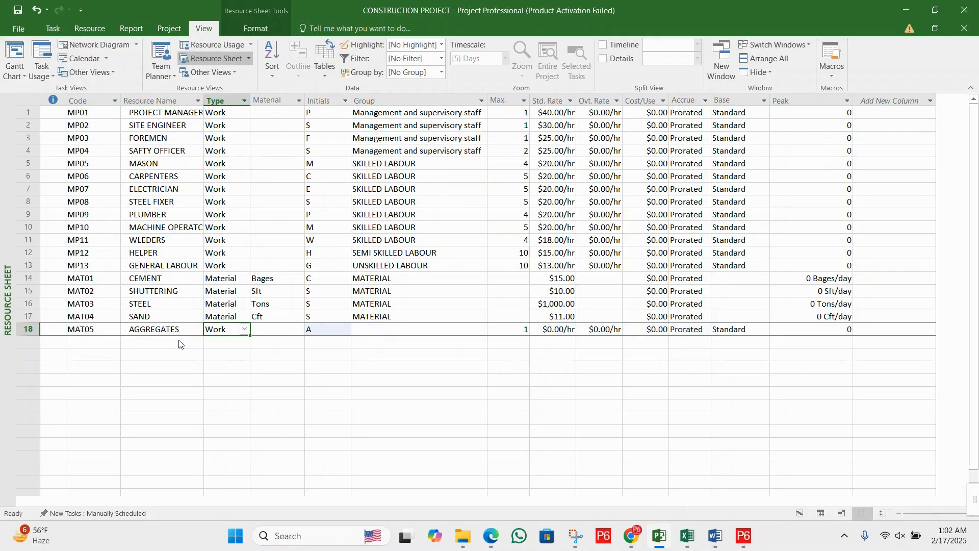
type("Material")
key("Tab")
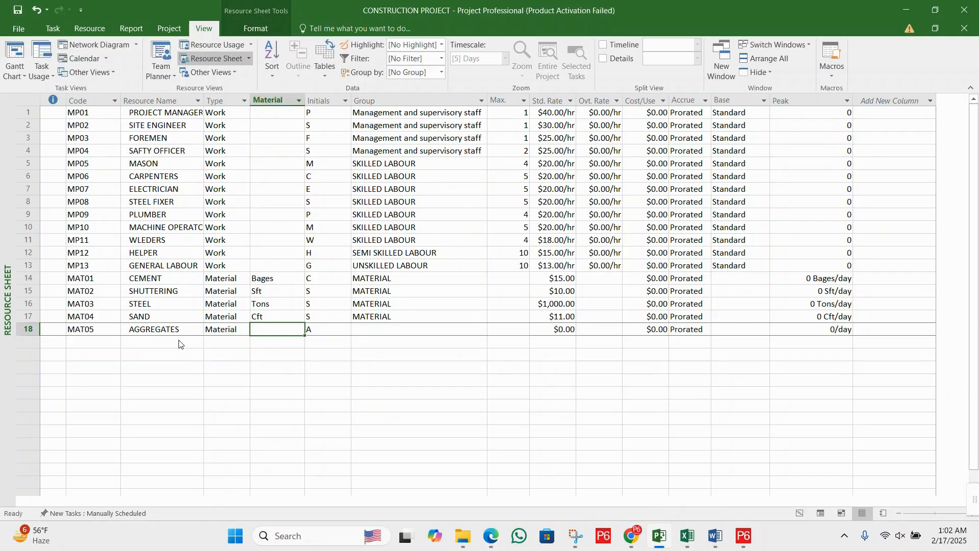
key("F2")
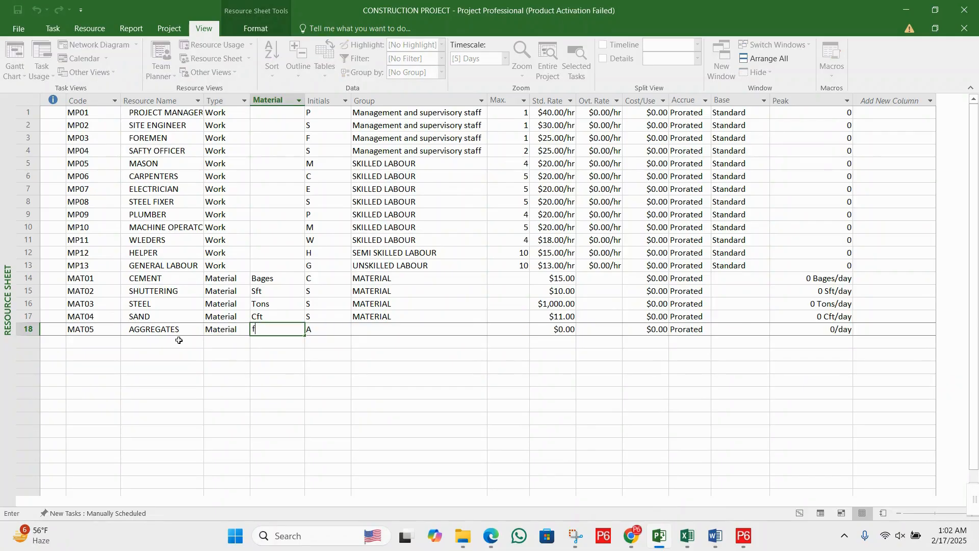
type("Cf")
key("BackSpace")
type("F")
key("BackSpace")
key("BackSpace")
type("f")
key("Tab")
key("Tab")
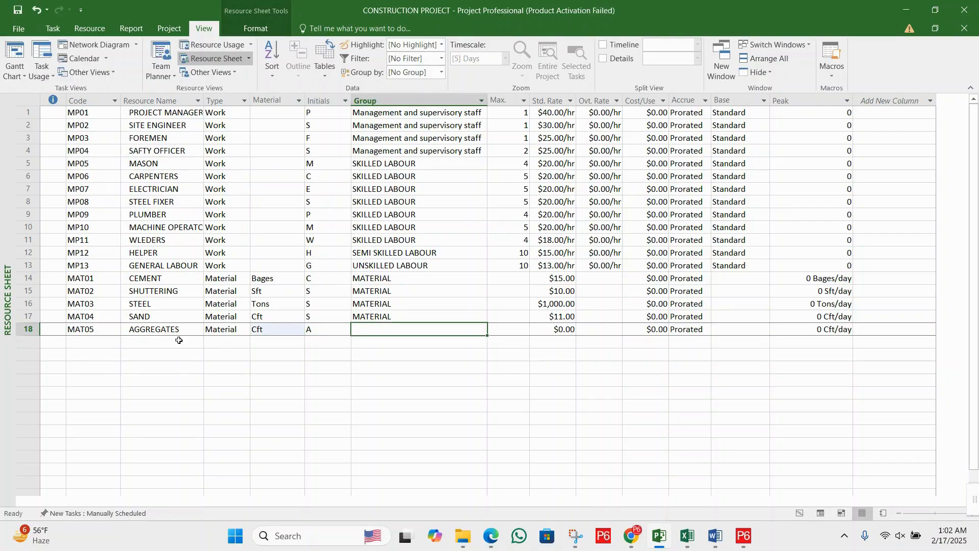
- Copy the sand resource's group MATERIAL to the aggregates resource and set the aggregates' standard rate to 15
left_click(365, 319)
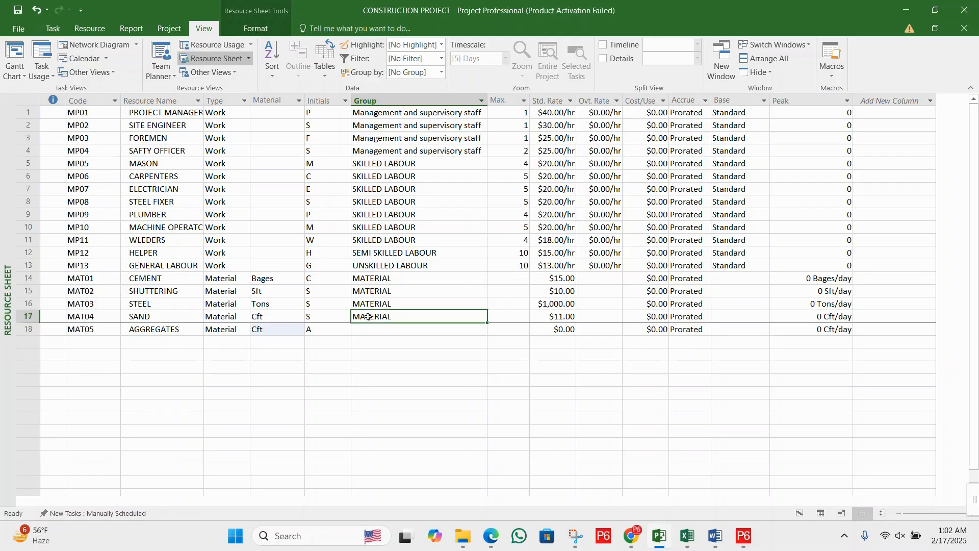
key("ctrl+c")
left_click(384, 329)
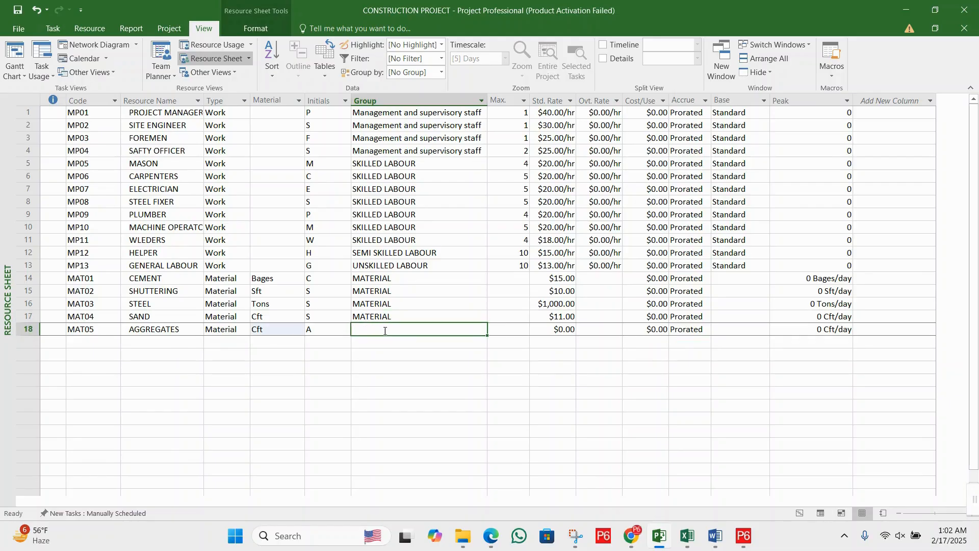
key("ctrl+v")
left_click(559, 330)
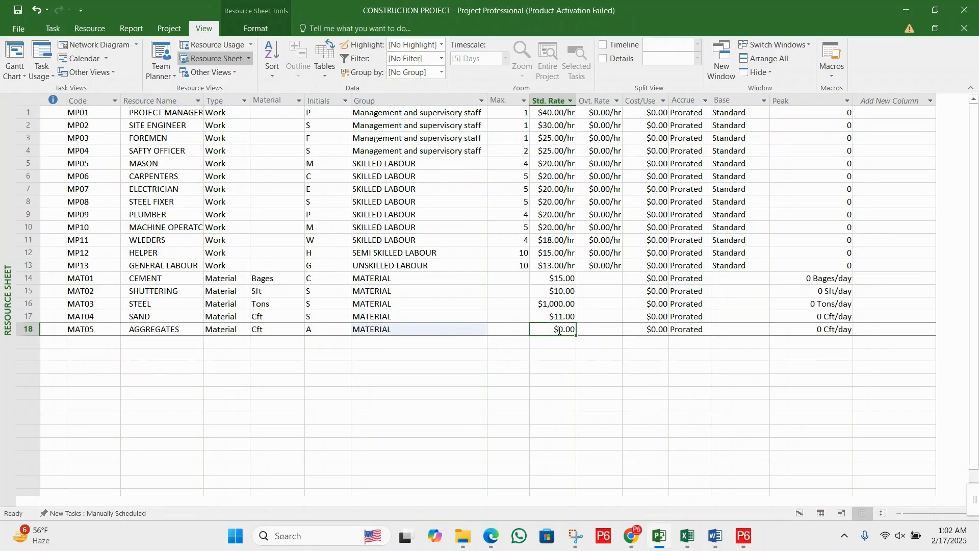
type("1")
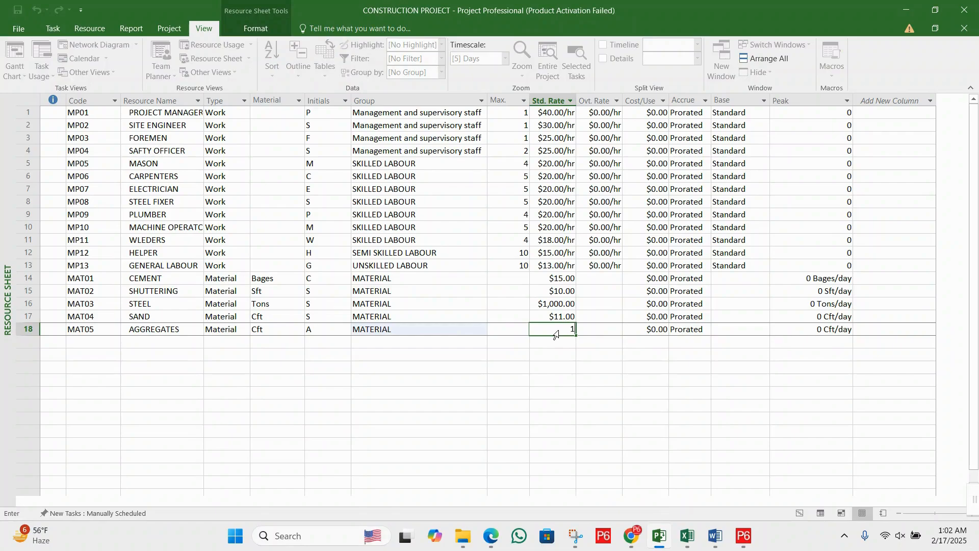
type("5")
key("Return")
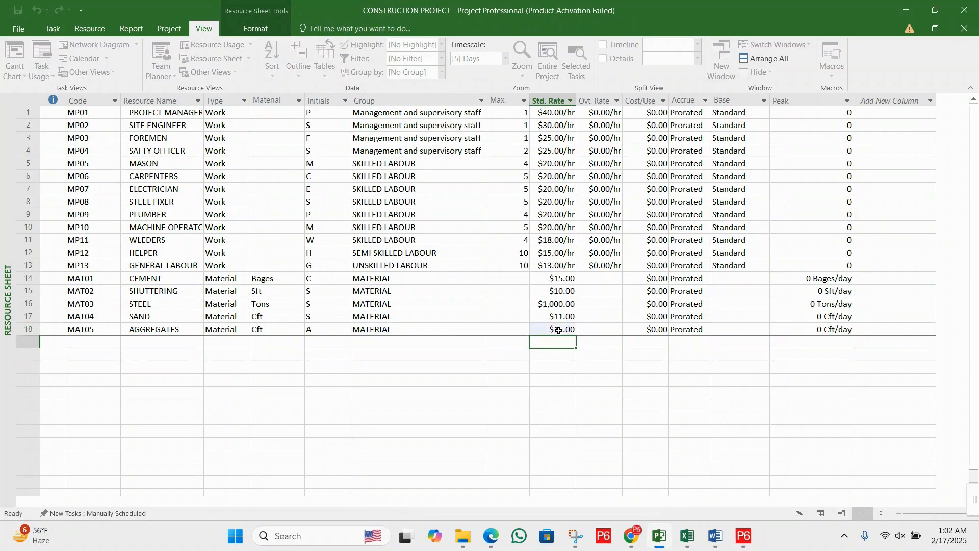
- Add a resource with the code MAT06 and the name BRICKS in the row below aggregates
left_click(111, 341)
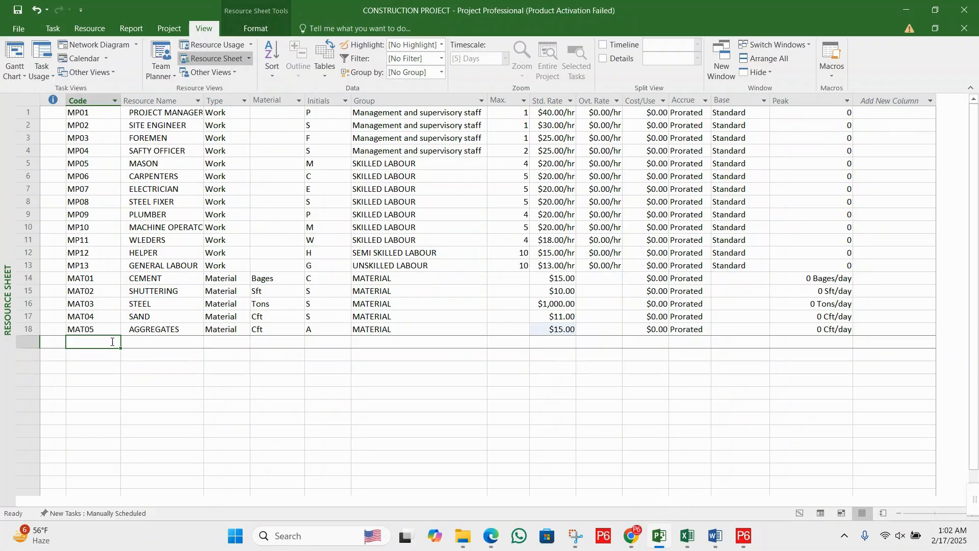
type("MAT")
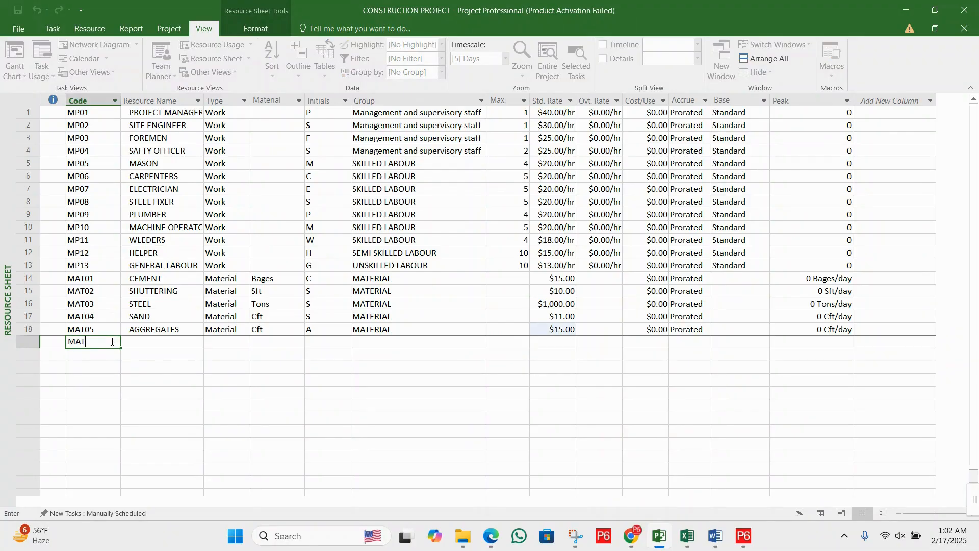
type("06")
key("Tab")
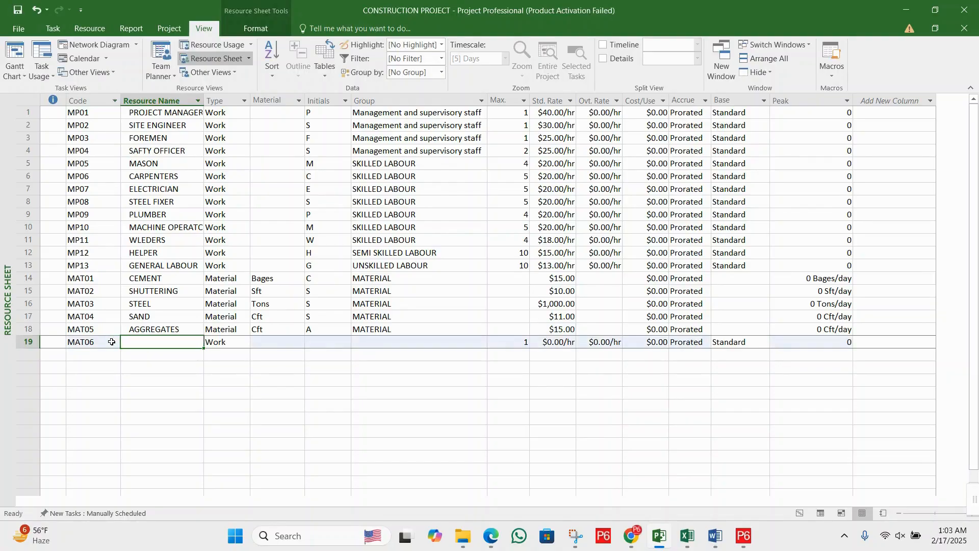
type("BRICKS")
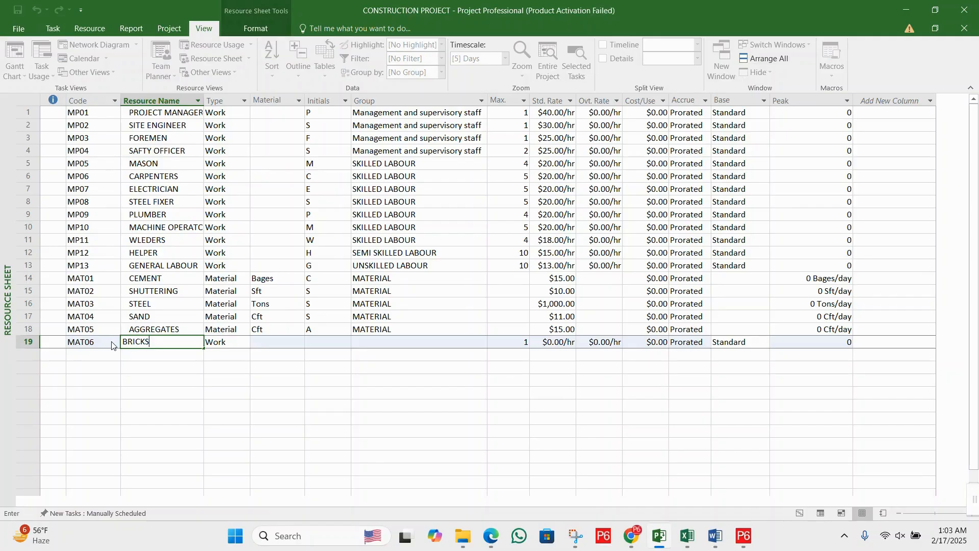
key("Tab")
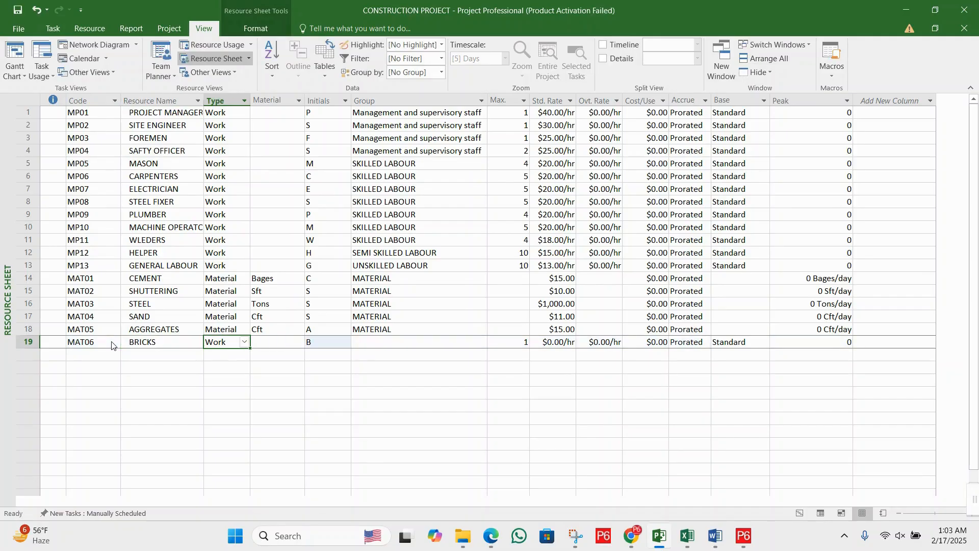
- Set the bricks resource's type to Material and give it the material label Numbers
type("Material")
key("Tab")
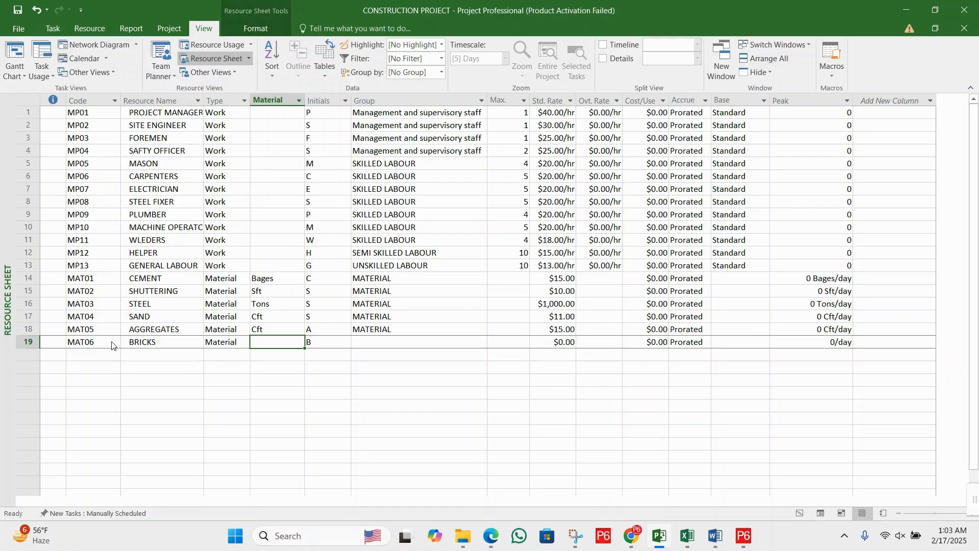
type("NuMB")
key("BackSpace")
key("BackSpace")
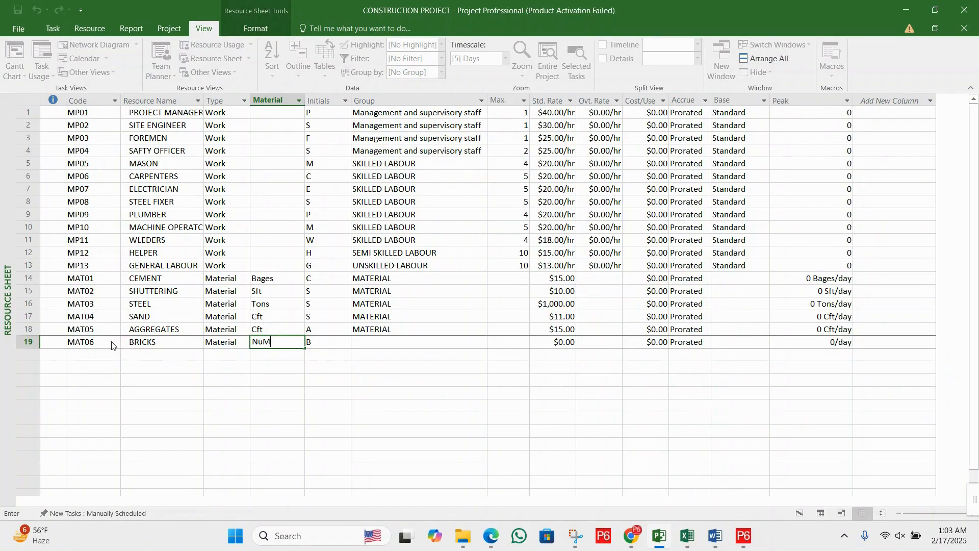
type("mbers")
key("Tab")
key("Tab")
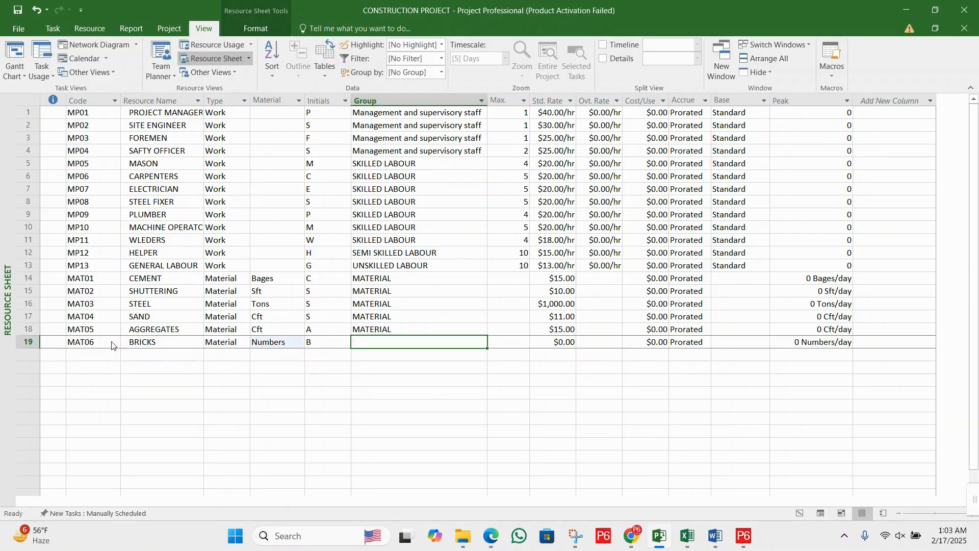
- Paste the copied group MATERIAL into the bricks resource and set its standard rate to 5
type("M")
key("BackSpace")
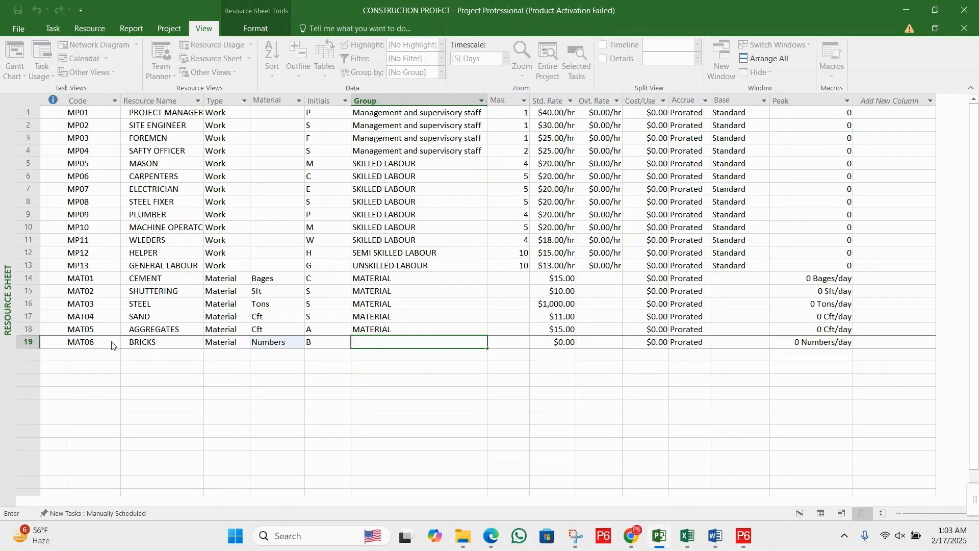
left_click(390, 329)
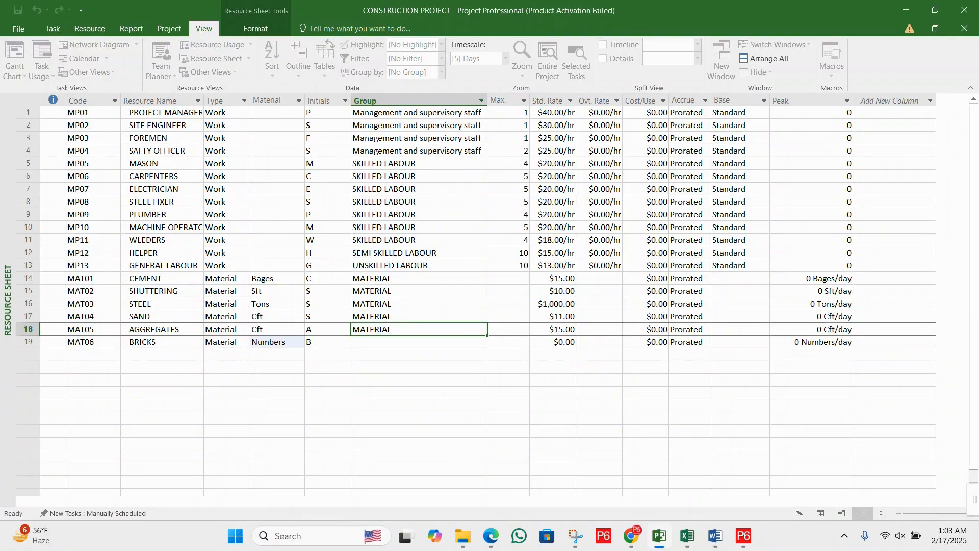
left_click(394, 339)
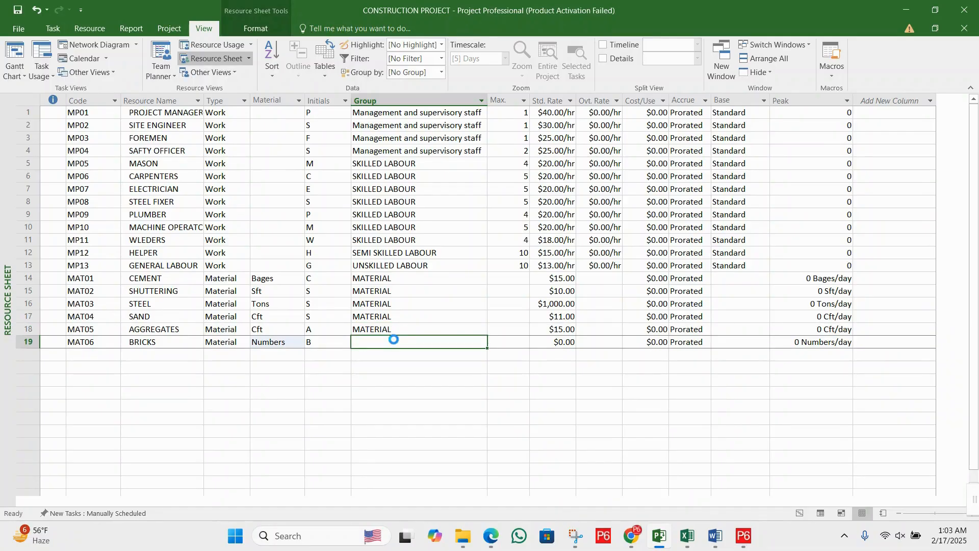
key("ctrl+v")
left_click(556, 345)
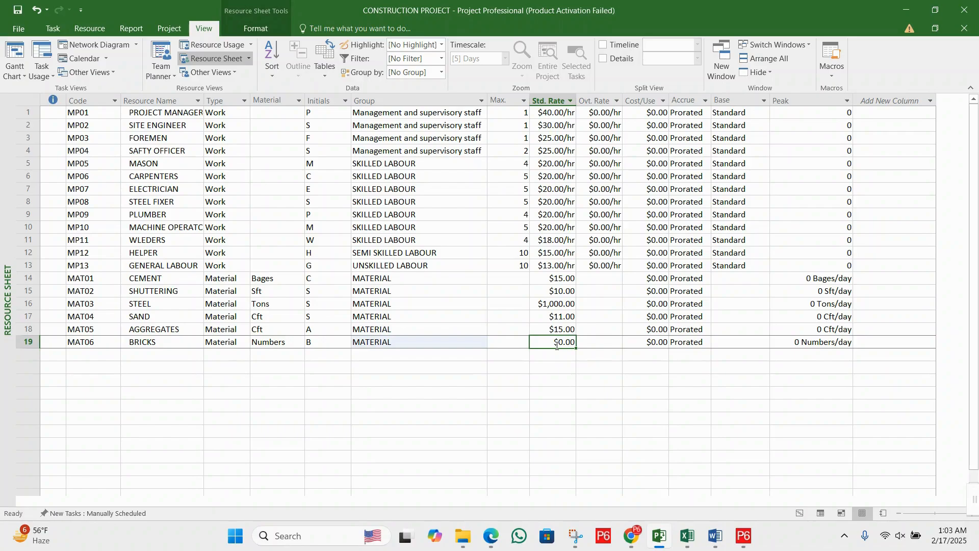
type("20")
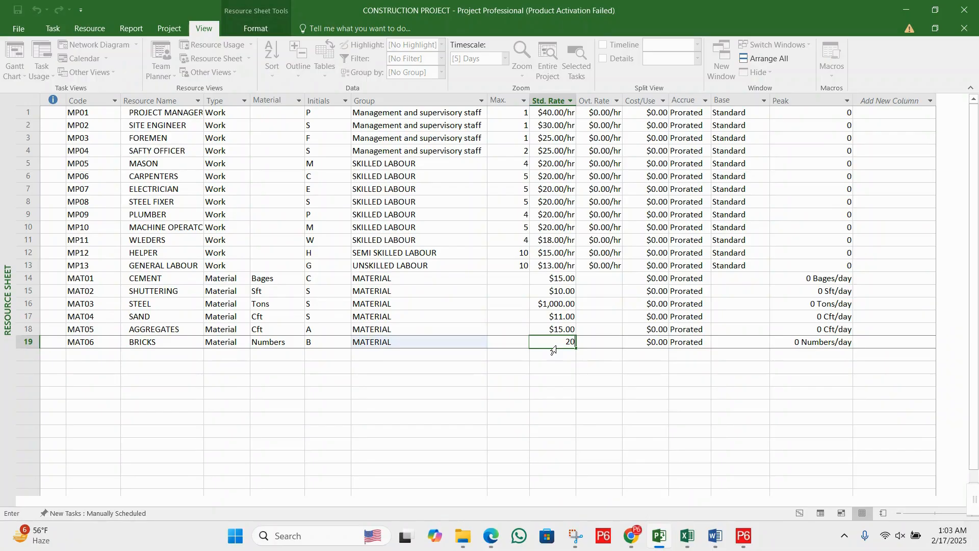
key("BackSpace")
type("5")
key("Return")
- Enter the code MAT06 for a new resource in the row below bricks
key("Left")
key("Left")
key("Left")
key("Left")
key("Left")
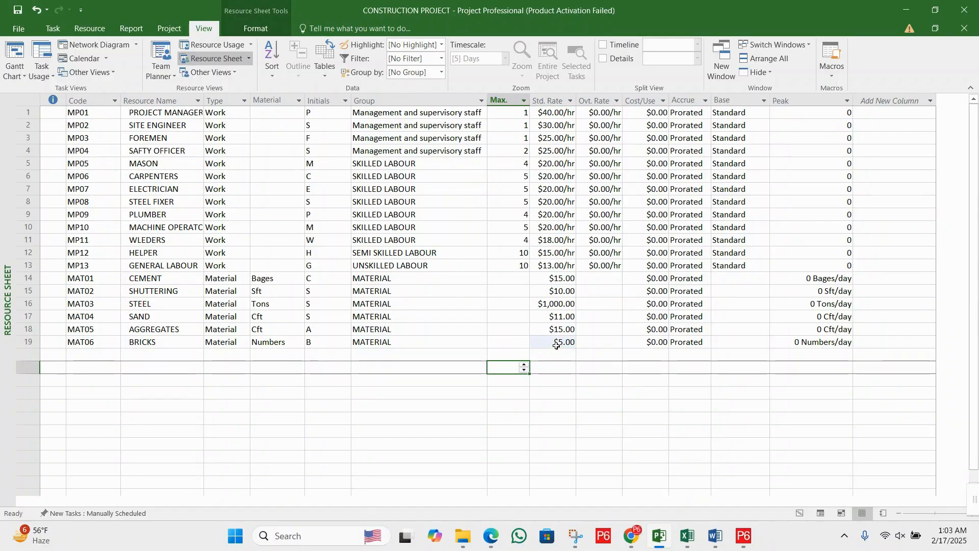
key("Left")
key("Left")
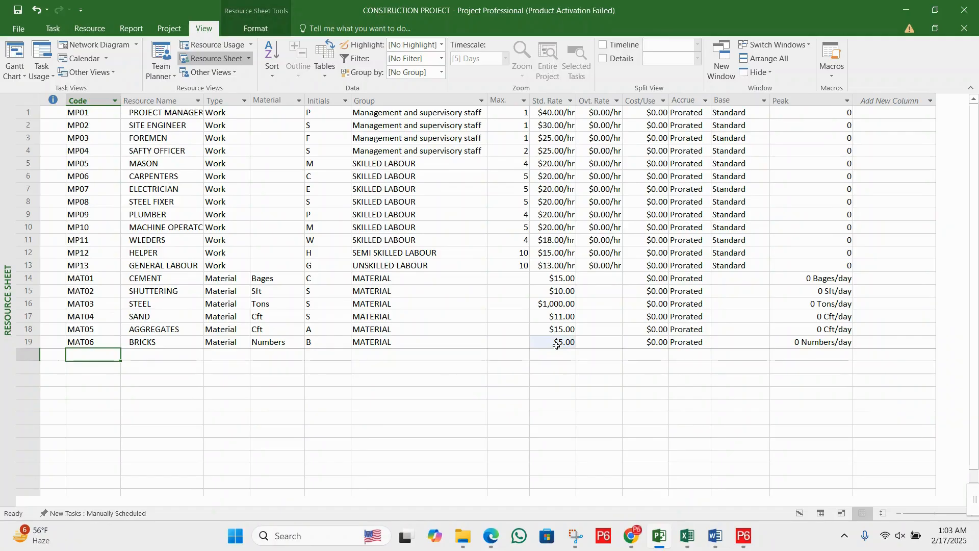
type("MA")
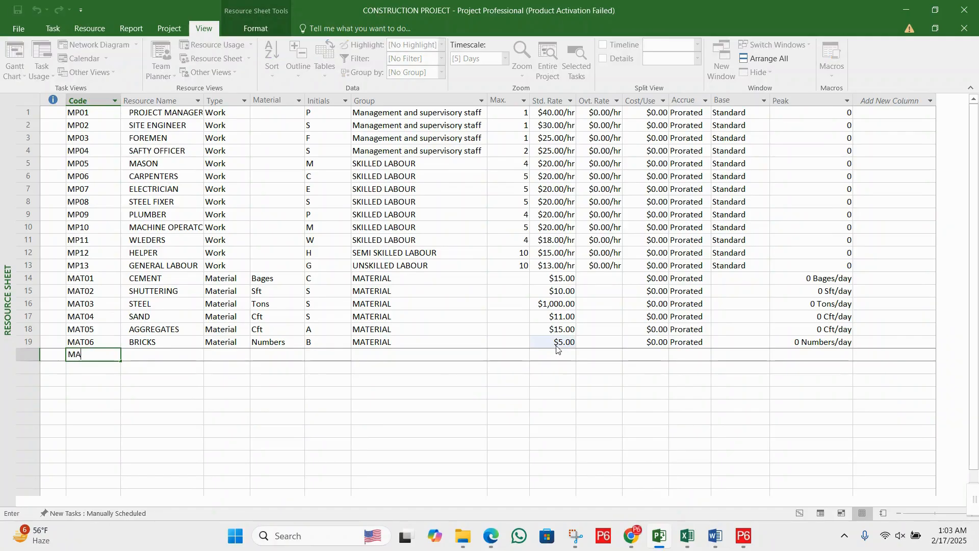
type("T06")
key("Tab")
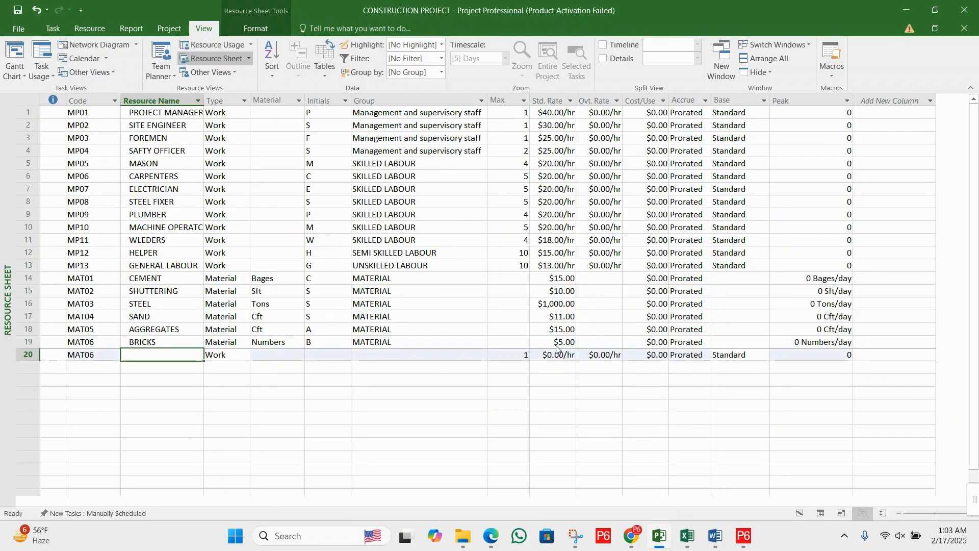
left_click(102, 357)
double_click(108, 356)
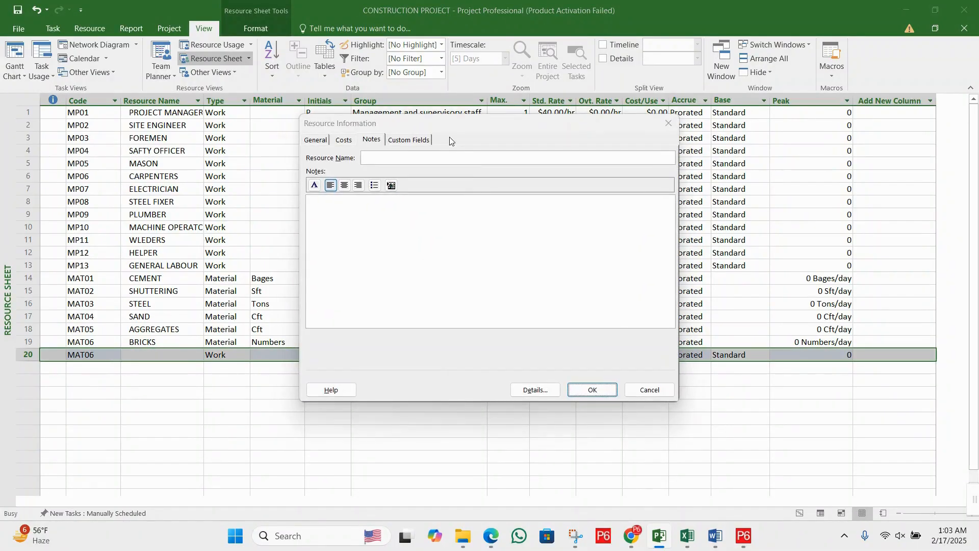
left_click(650, 390)
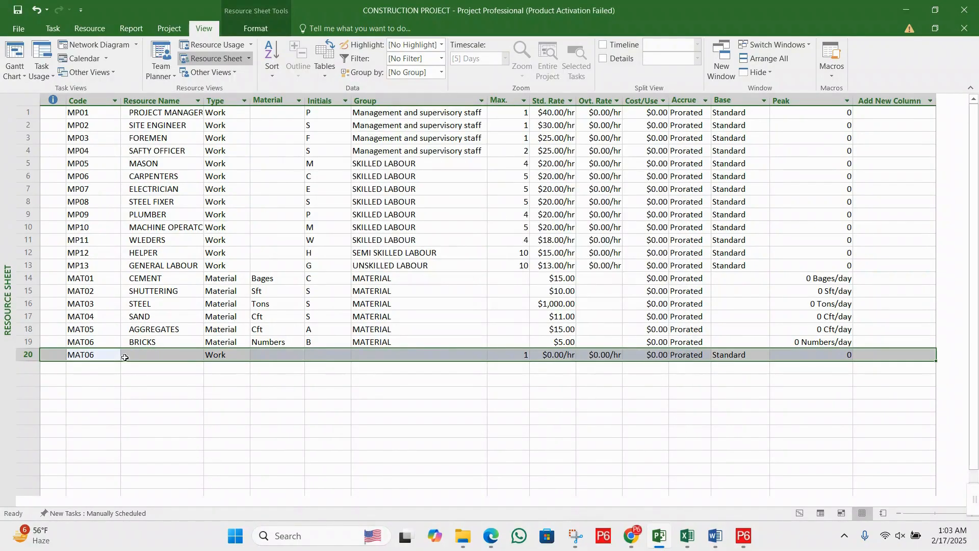
- Set the code of the resource in the row below bricks to MAT07 and name it BLOCKS
left_click(85, 355)
type("M")
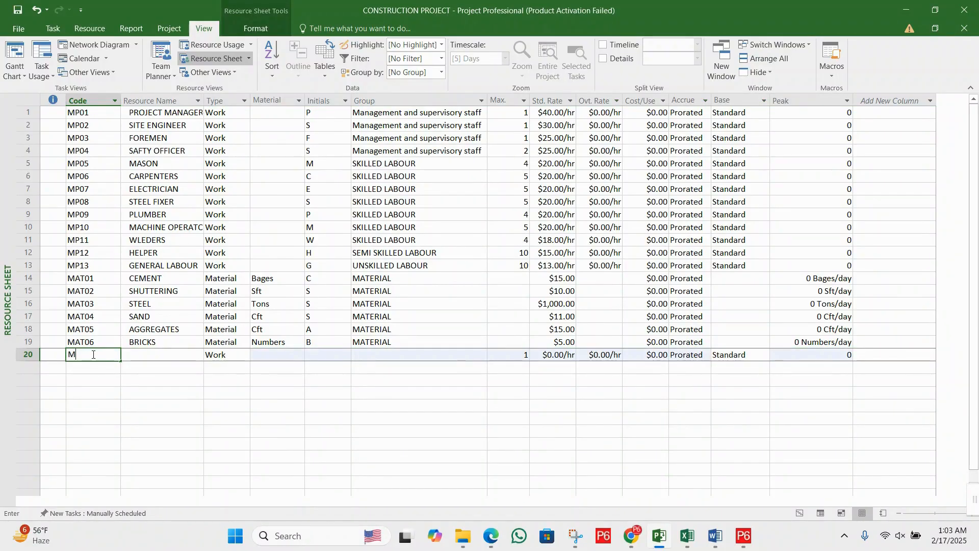
type("AT0")
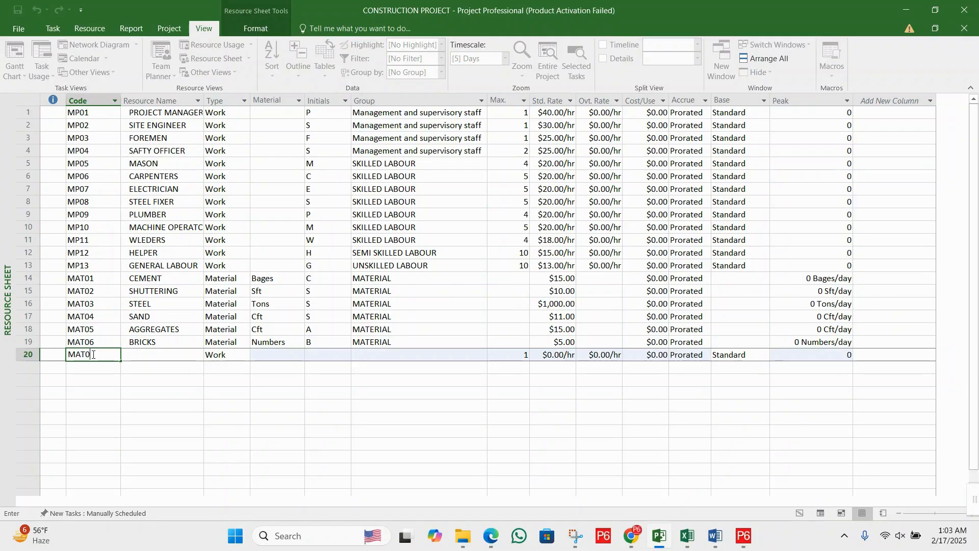
type("7")
key("Tab")
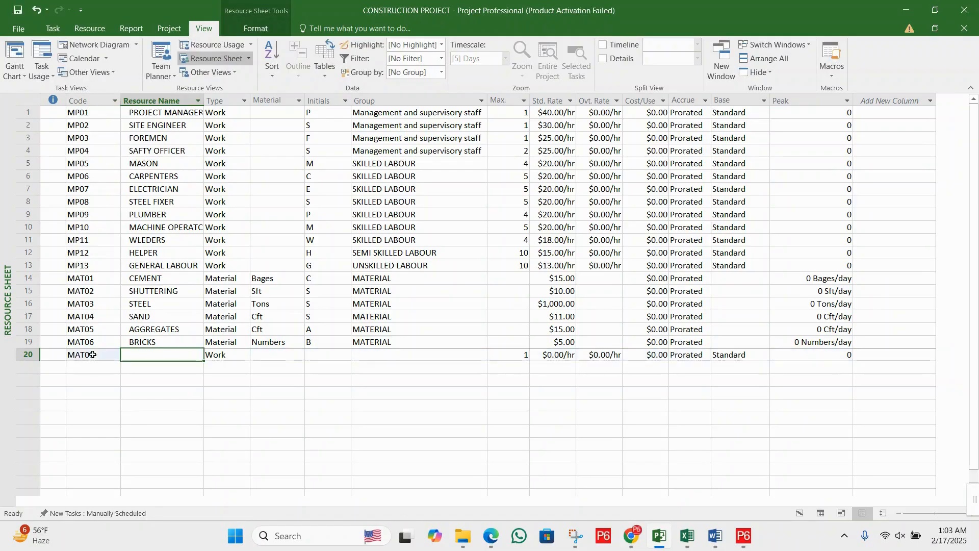
type("B")
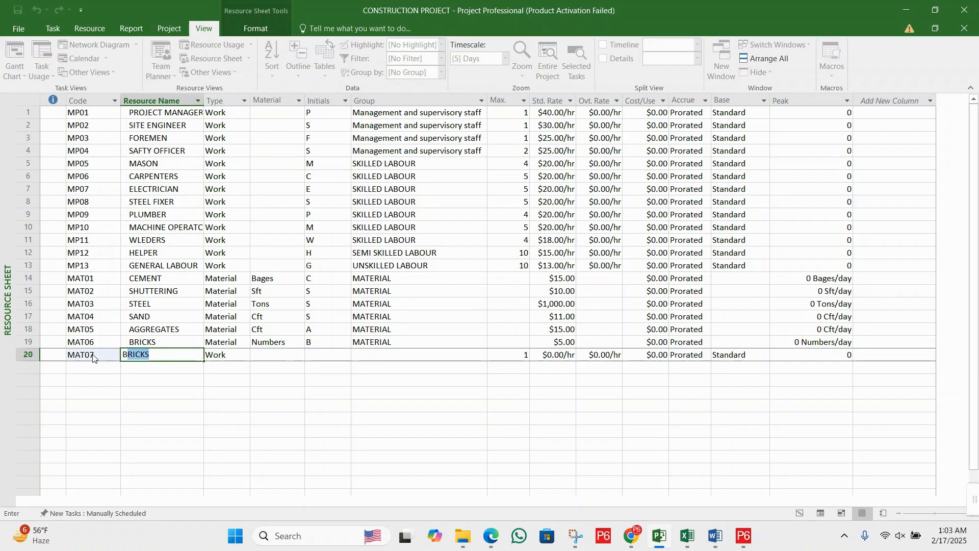
type("LOCKS")
key("Tab")
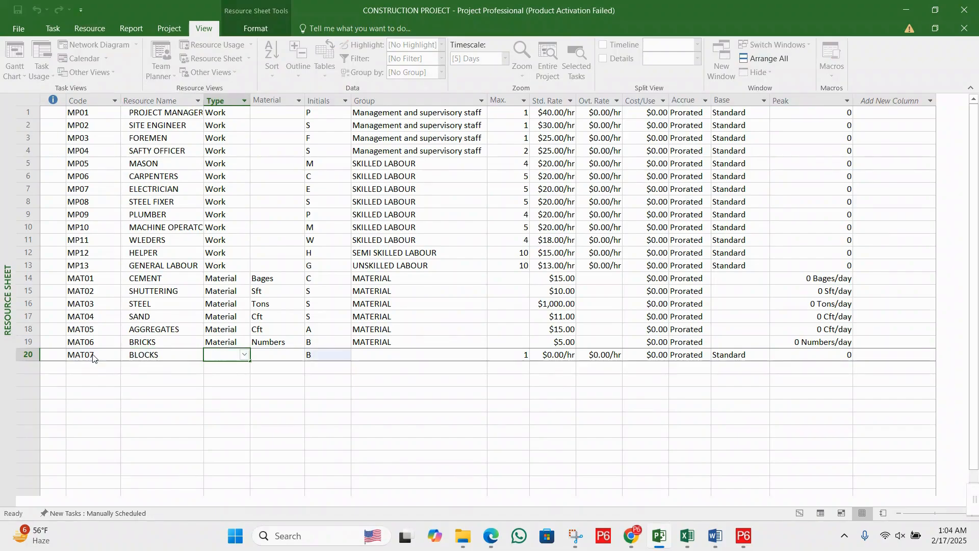
- Set the blocks resource's type to Material and paste the copied material label Numbers from the bricks resource
type("M")
key("Tab")
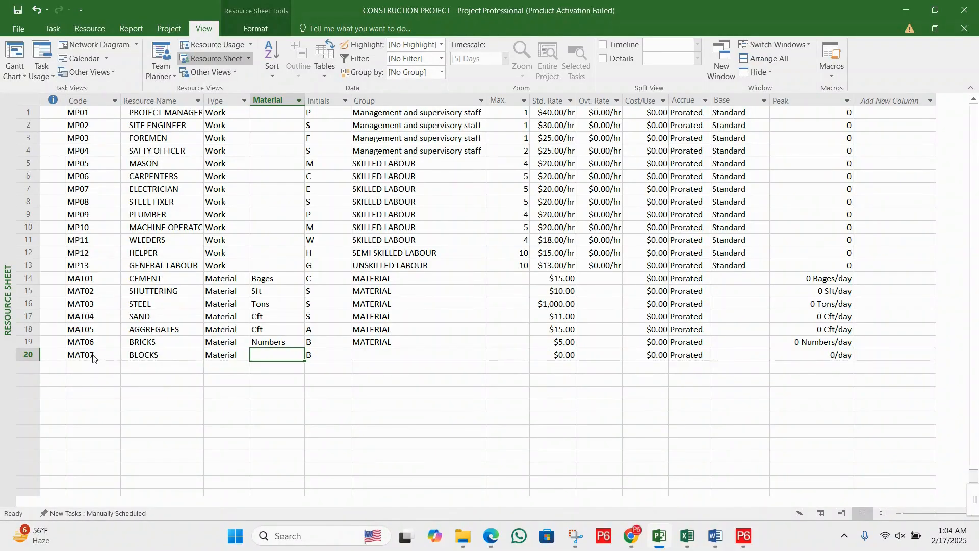
key("Up")
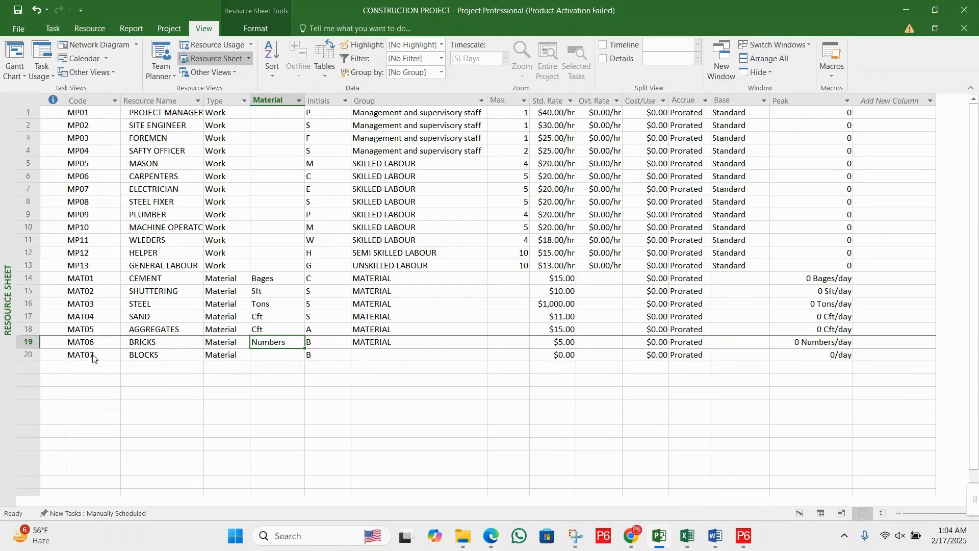
key("Down")
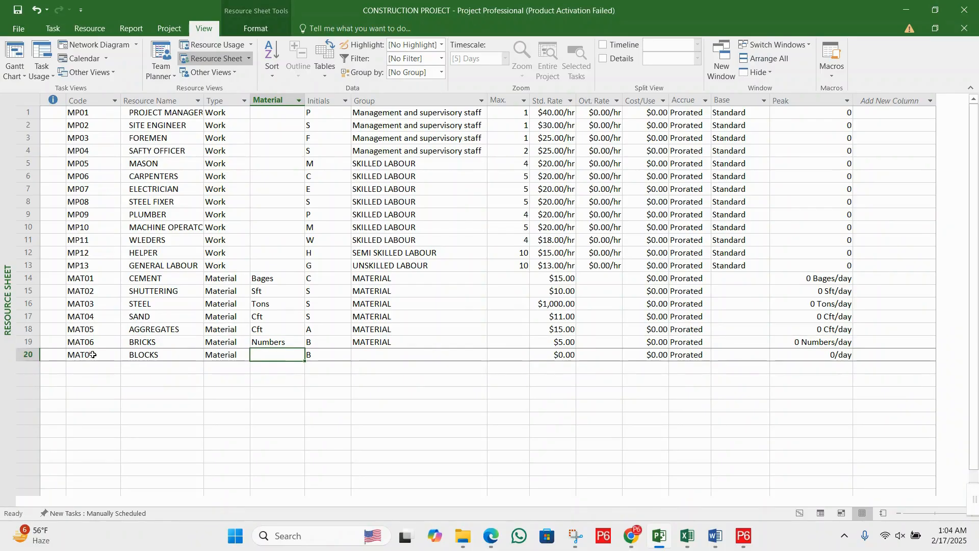
type("Numbers")
- Copy the group MATERIAL from the bricks resource to the blocks resource
key("Right")
key("Right")
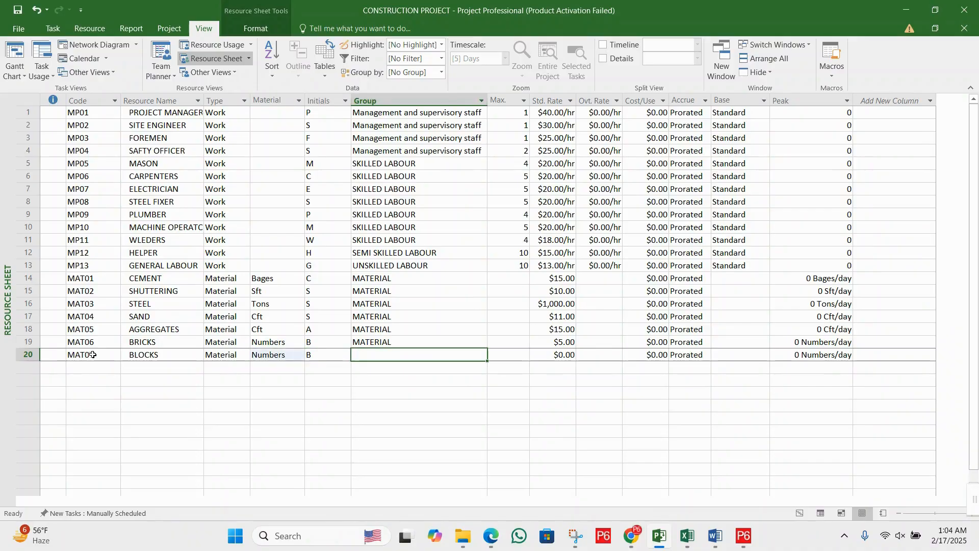
key("Up")
key("ctrl+c")
key("Down")
key("ctrl+v")
- Set the blocks resource's standard rate to 6 and save the project
key("Right")
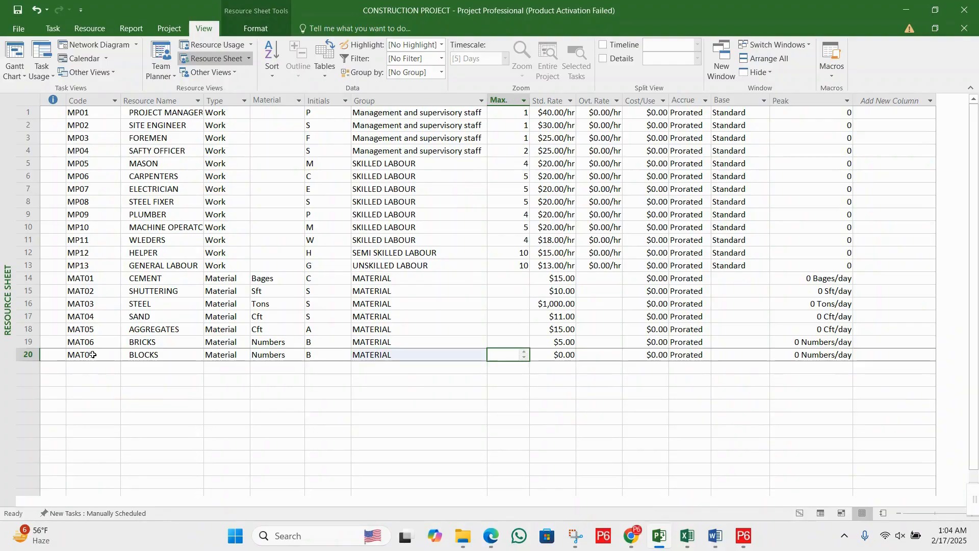
key("Right")
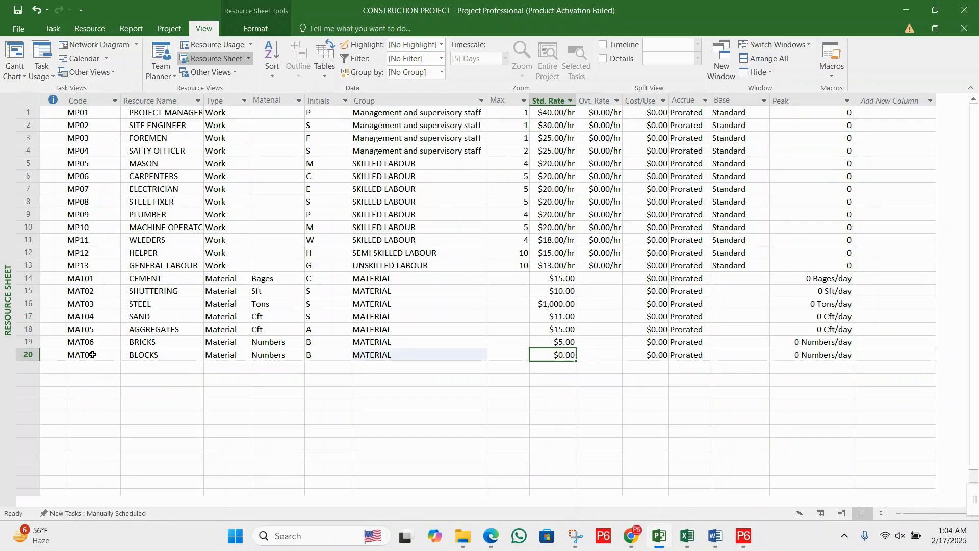
type("6")
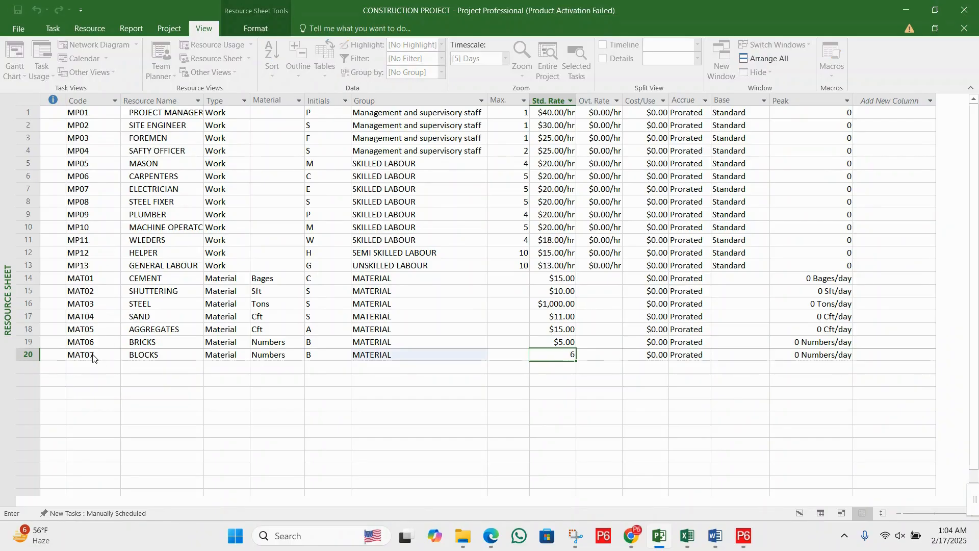
key("Return")
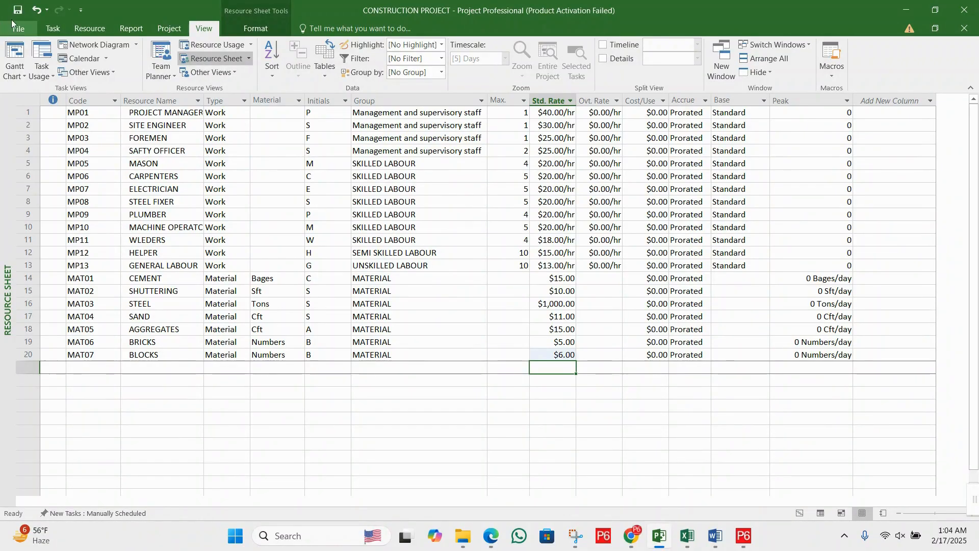
left_click(17, 11)
- Add a new resource in the row below blocks with the code MAT08 and the name PAINT
left_click(95, 366)
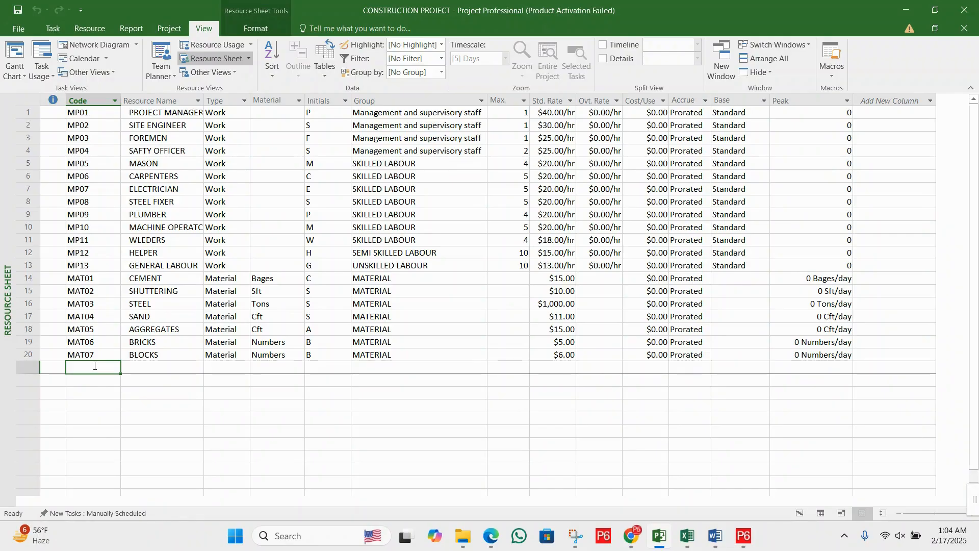
type("M")
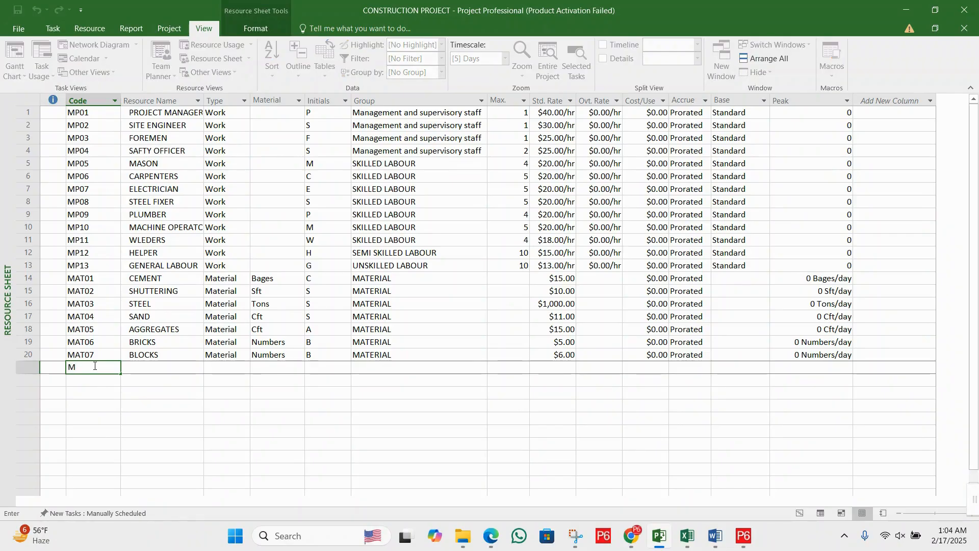
type("AT08")
key("Tab")
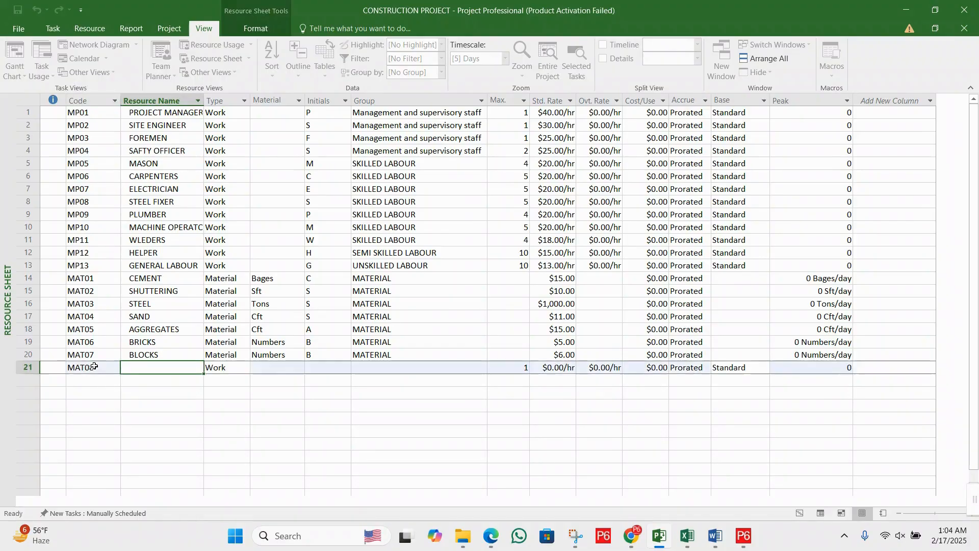
type("M")
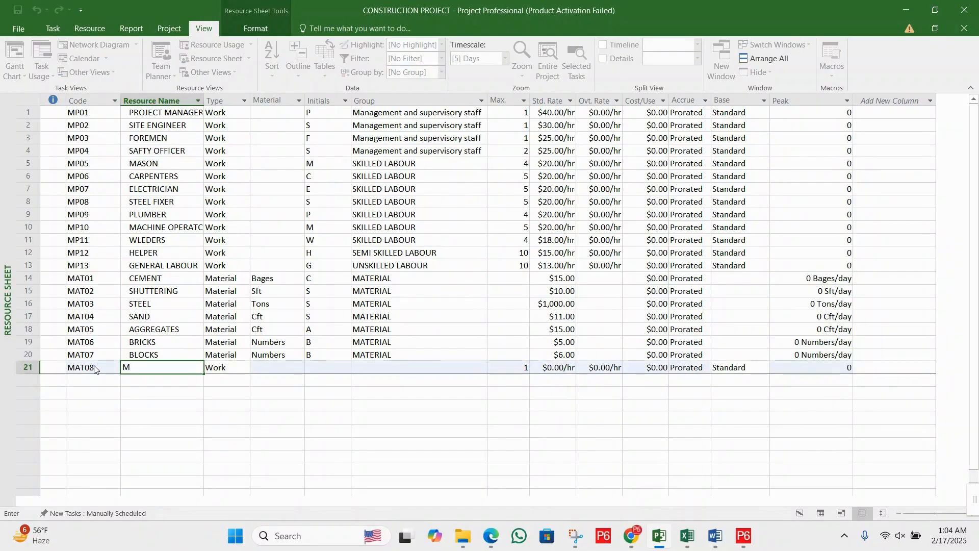
type("A")
key("BackSpace")
key("BackSpace")
type("PAINT")
key("Tab")
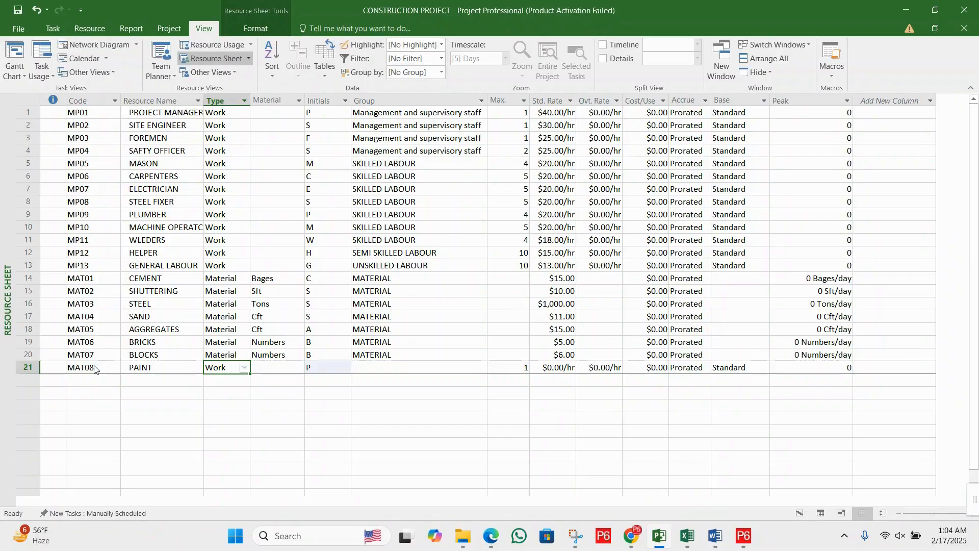
- Change the paint resource's type to Material
key("Tab")
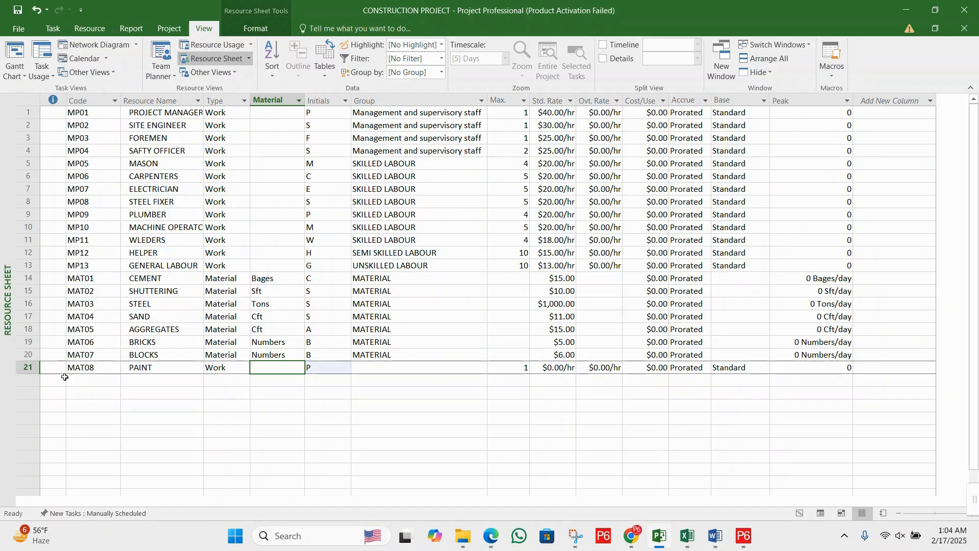
left_click(227, 369)
left_click(245, 368)
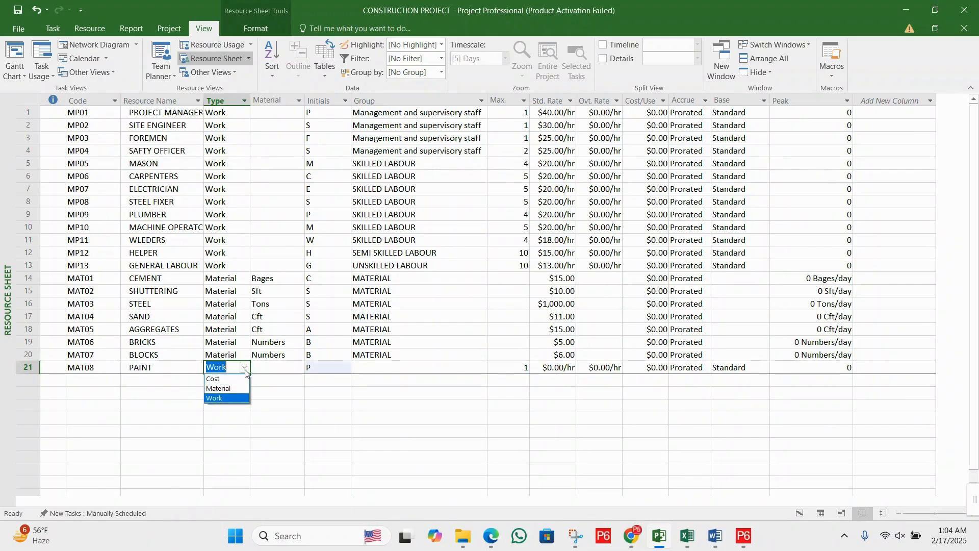
left_click(227, 387)
- Give the paint resource the material label LITTERS, correcting it to all capitals
left_click(267, 368)
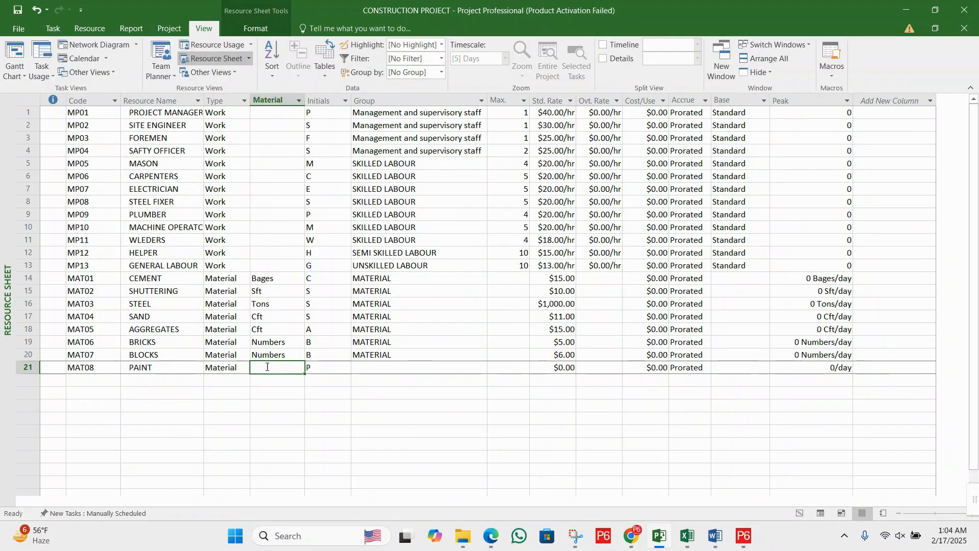
type("l")
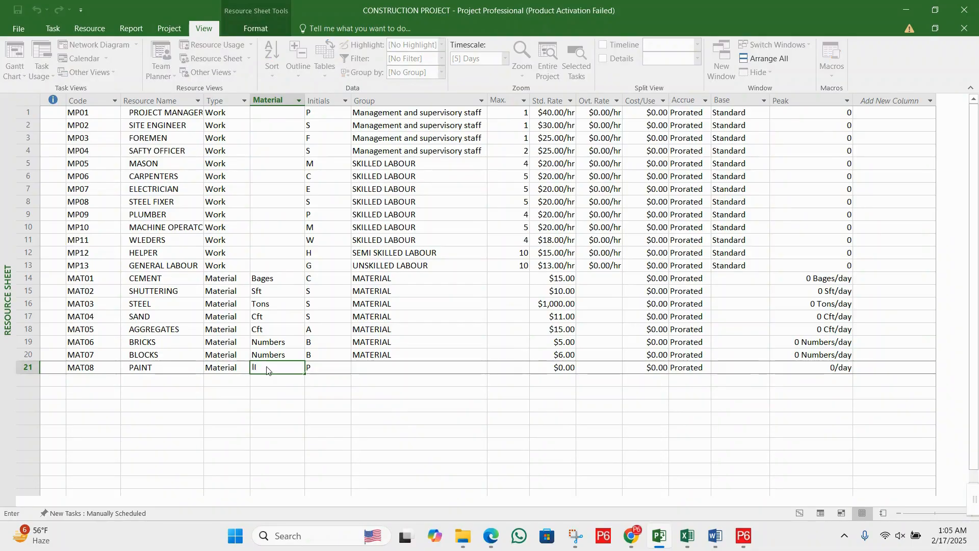
type("ITTERS")
key("Tab")
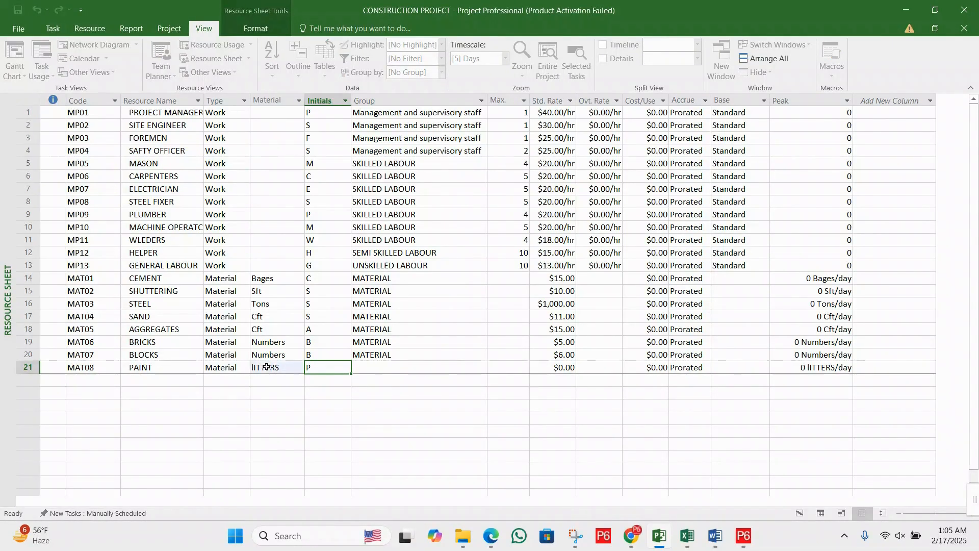
left_click(266, 367)
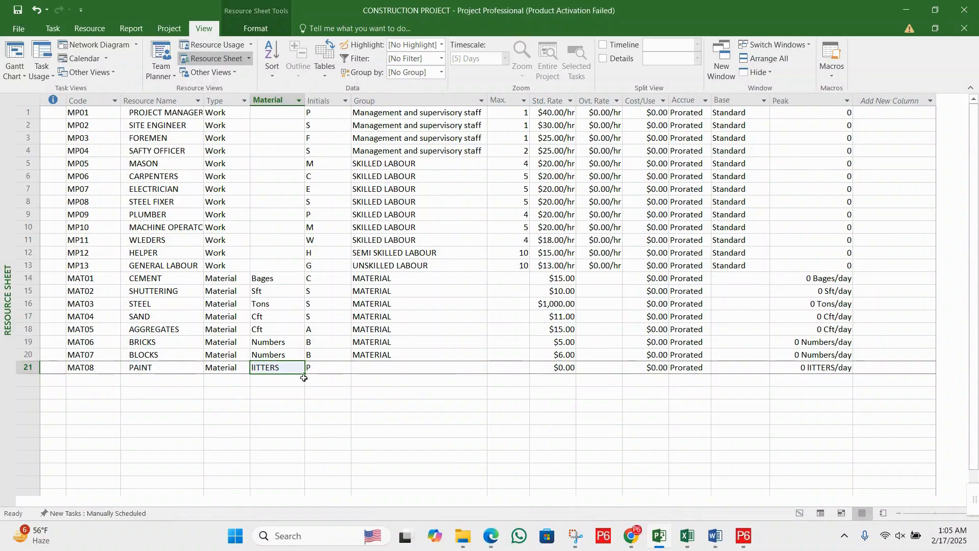
type("LITTERS")
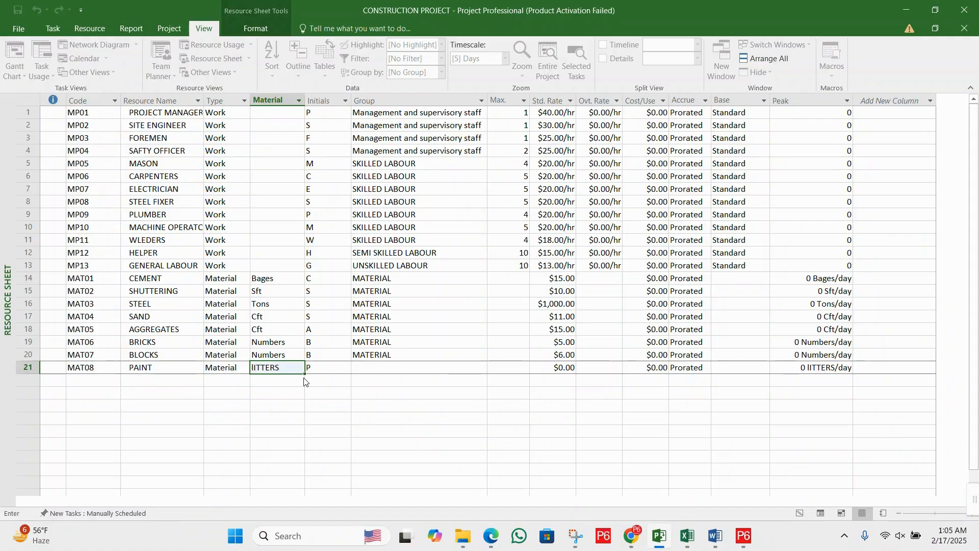
key("Tab")
key("Tab")
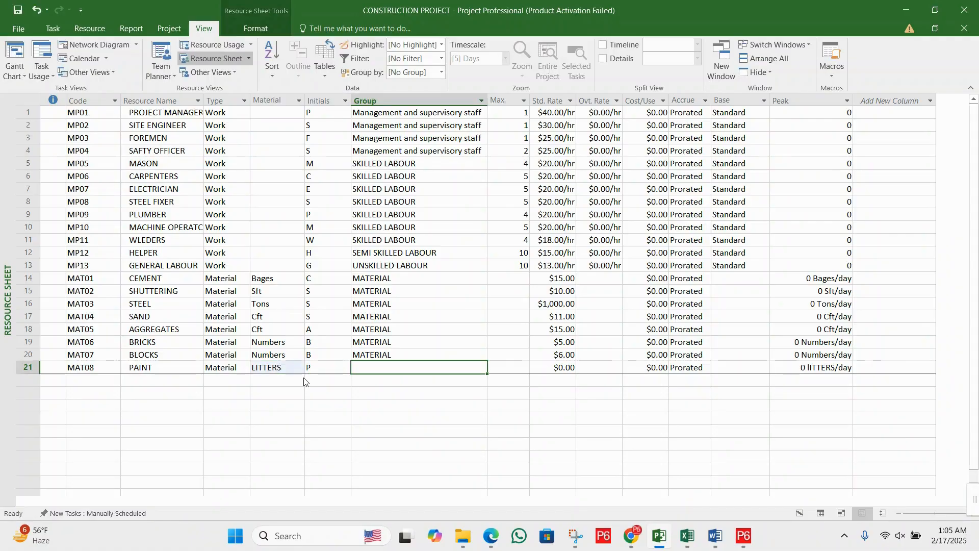
- Copy the group MATERIAL from the blocks resource to the paint resource
left_click(391, 356)
key("ctrl+c")
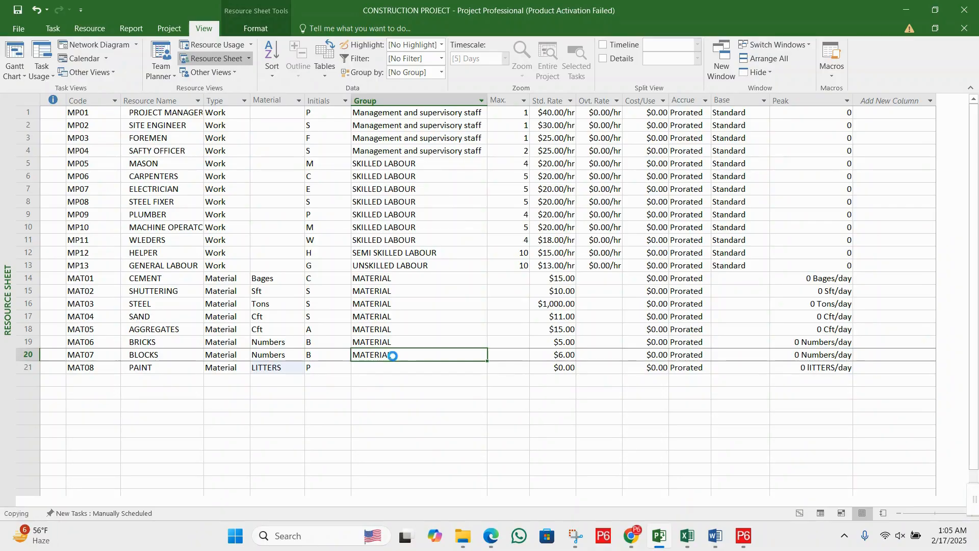
left_click(394, 367)
key("ctrl+v")
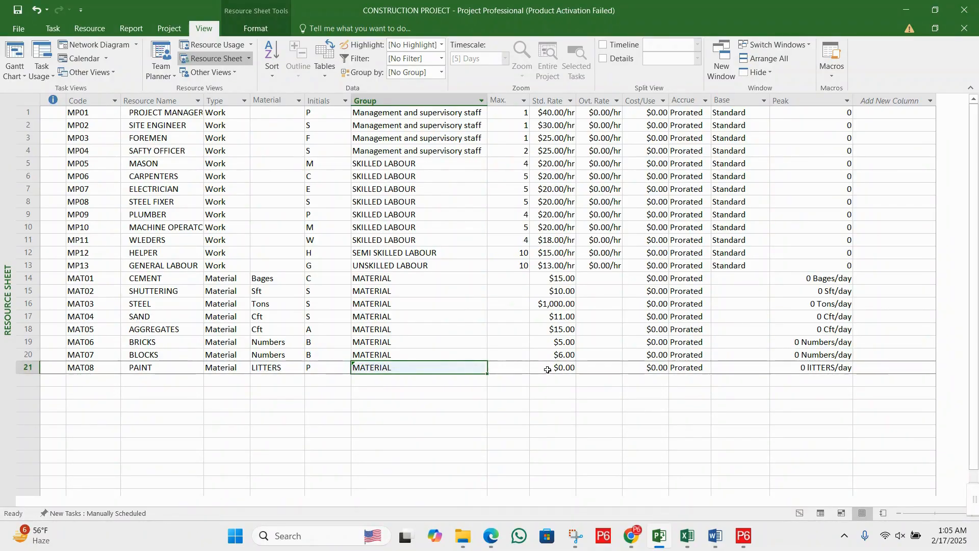
- Set the paint resource's standard rate to 10
left_click(547, 368)
left_click(549, 371)
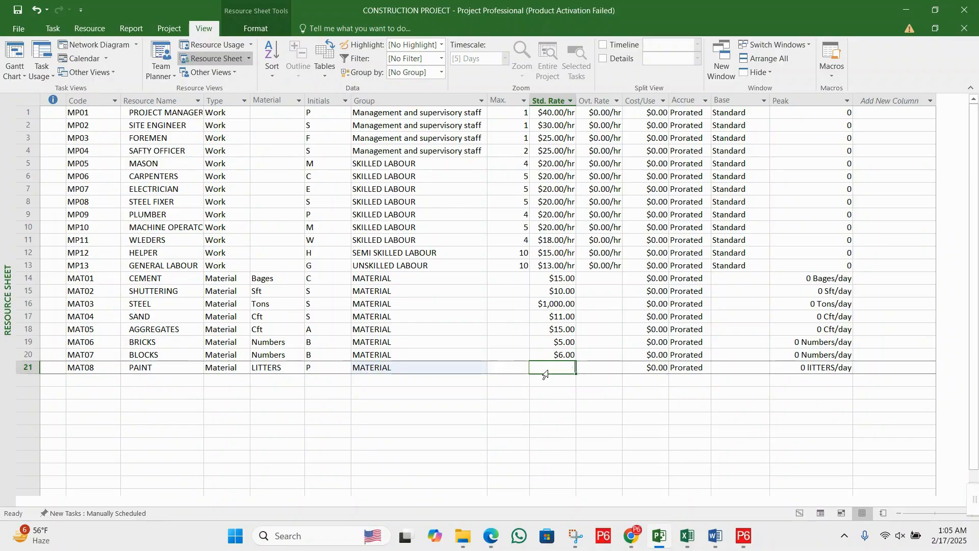
type("10")
key("Return")
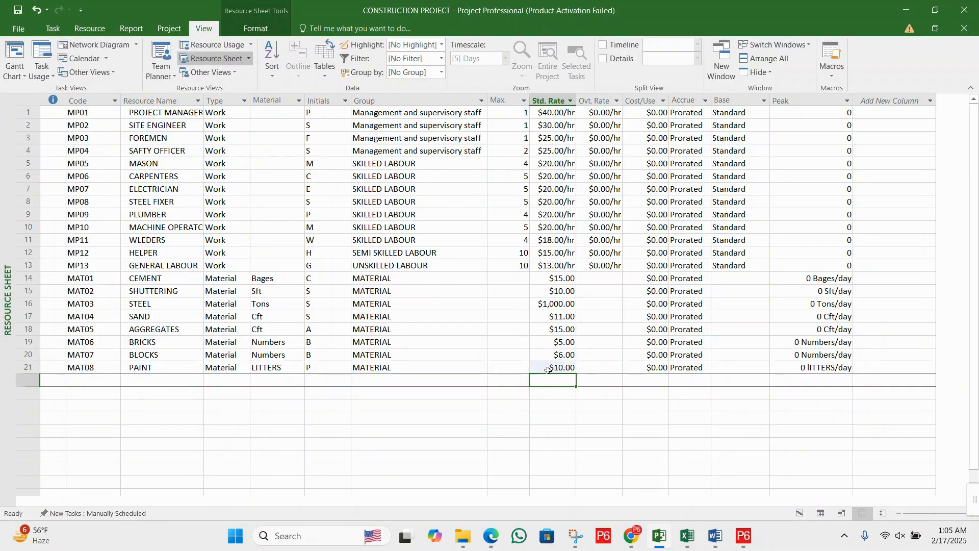
- Add a new resource in the row below paint with the code MAT09 and the name TILES
left_click(112, 381)
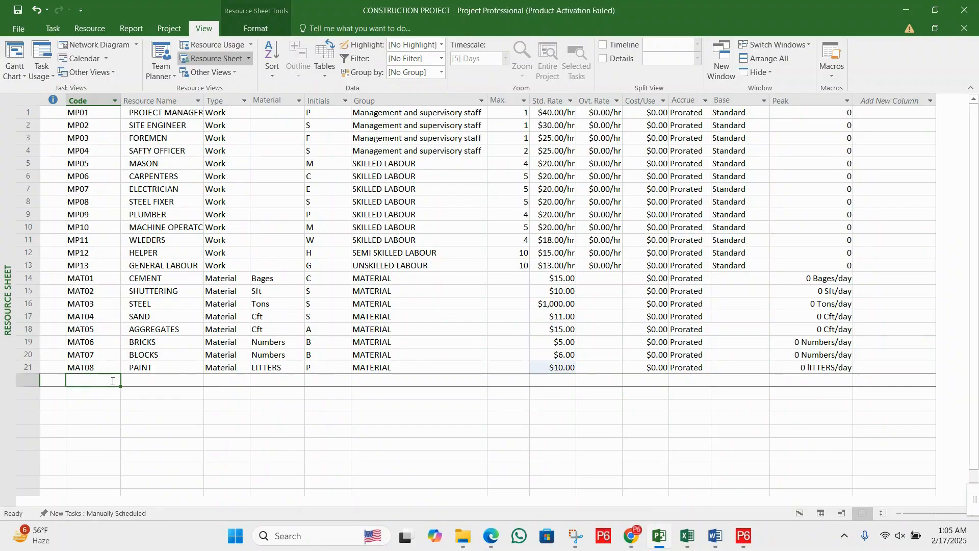
type("MAT")
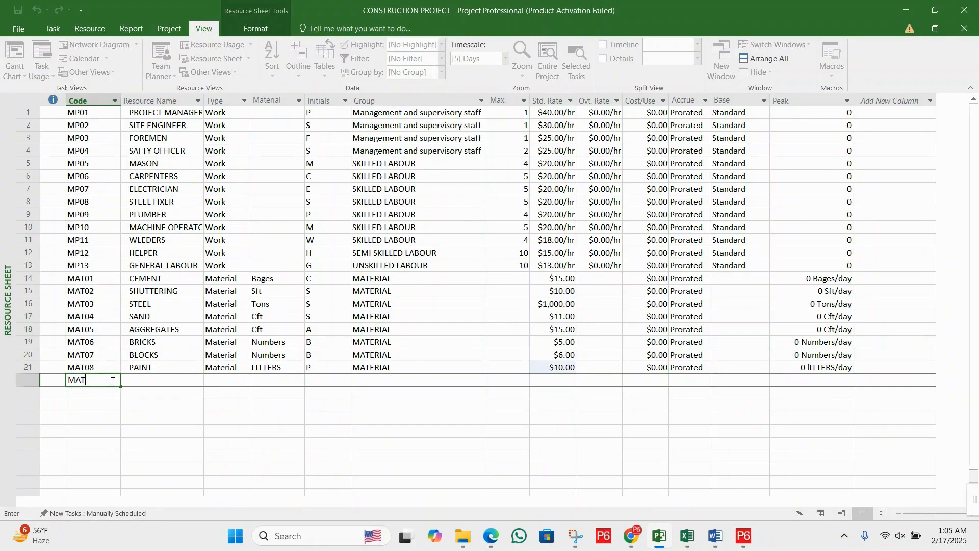
type("09")
key("Tab")
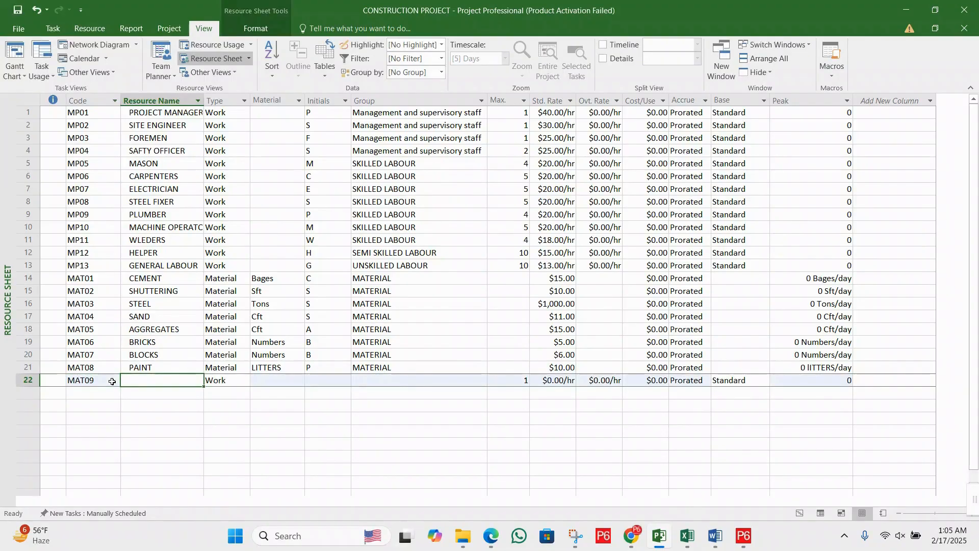
type("TILES")
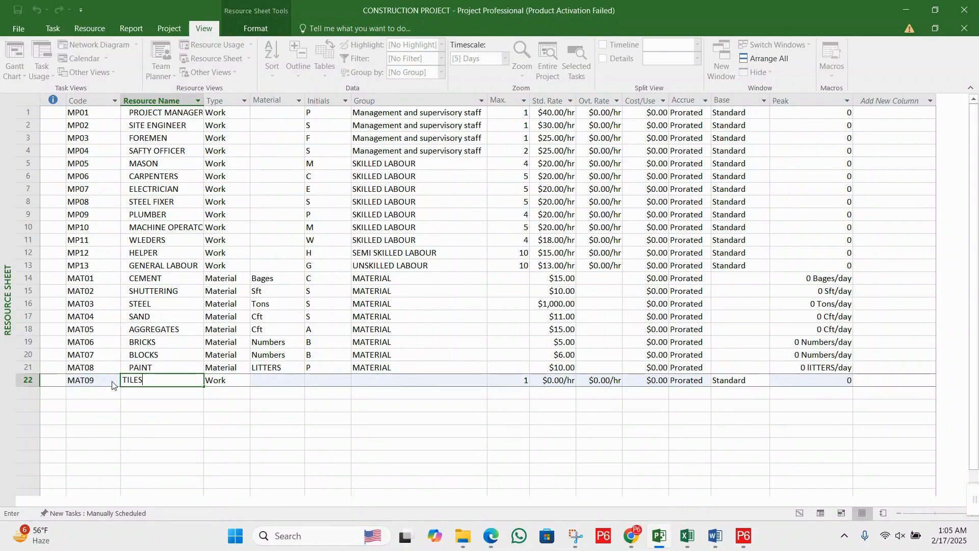
- Set the tiles resource's type to Material and give it the material label NUmbers
key("Tab")
type("M")
key("Tab")
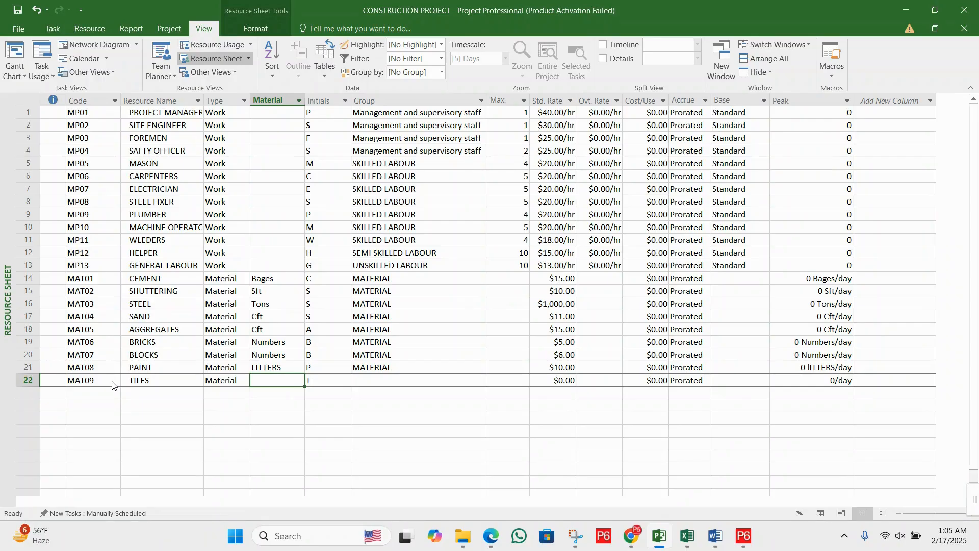
type("NU")
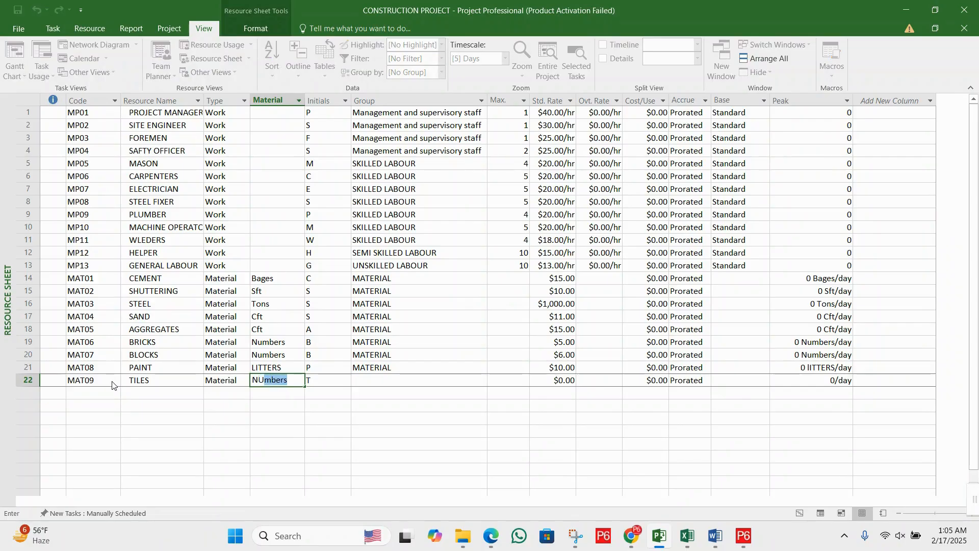
key("Tab")
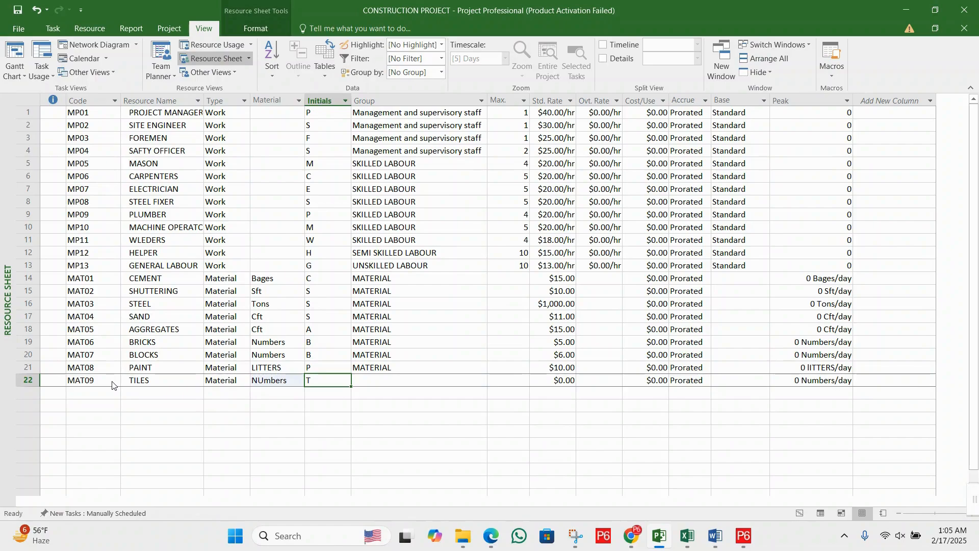
- Paste the copied group MATERIAL into the tiles resource
key("Tab")
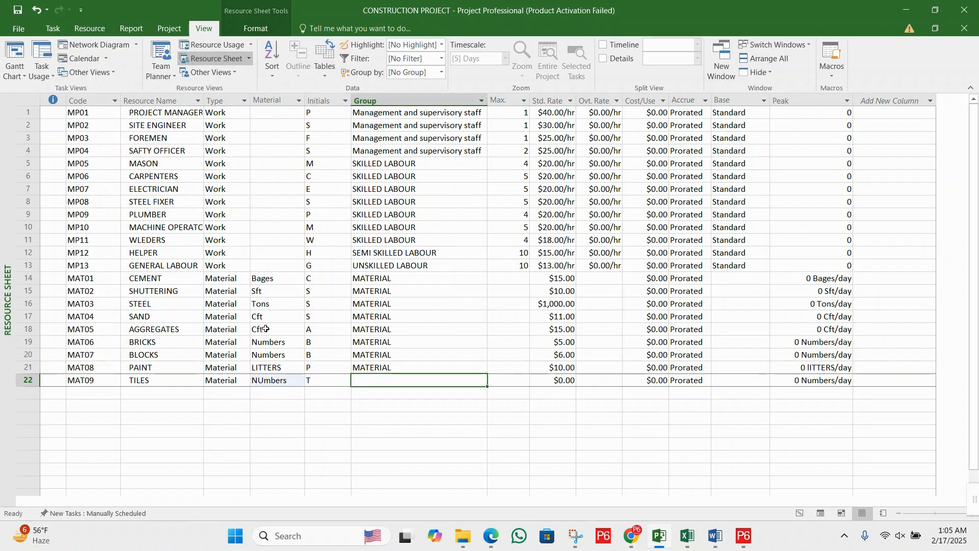
left_click(392, 366)
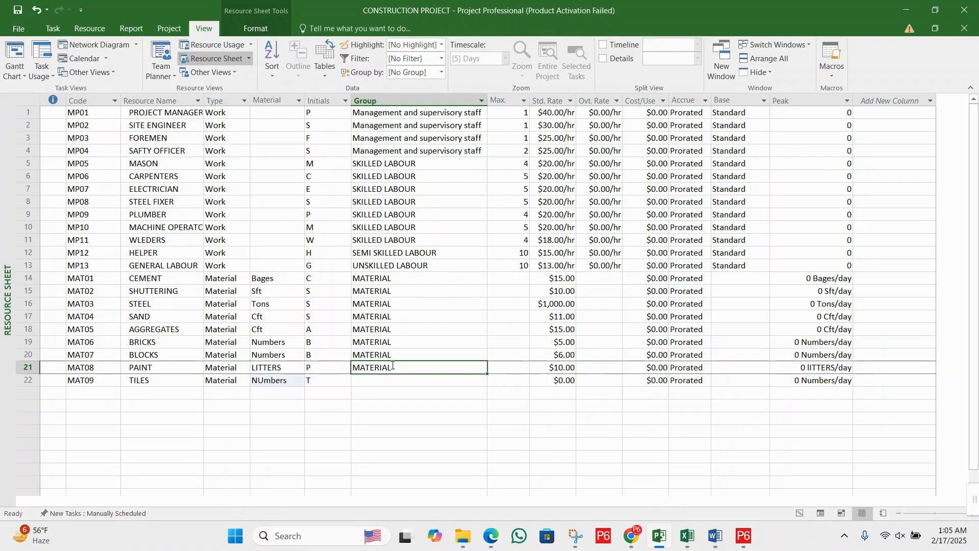
left_click(405, 380)
key("ctrl+v")
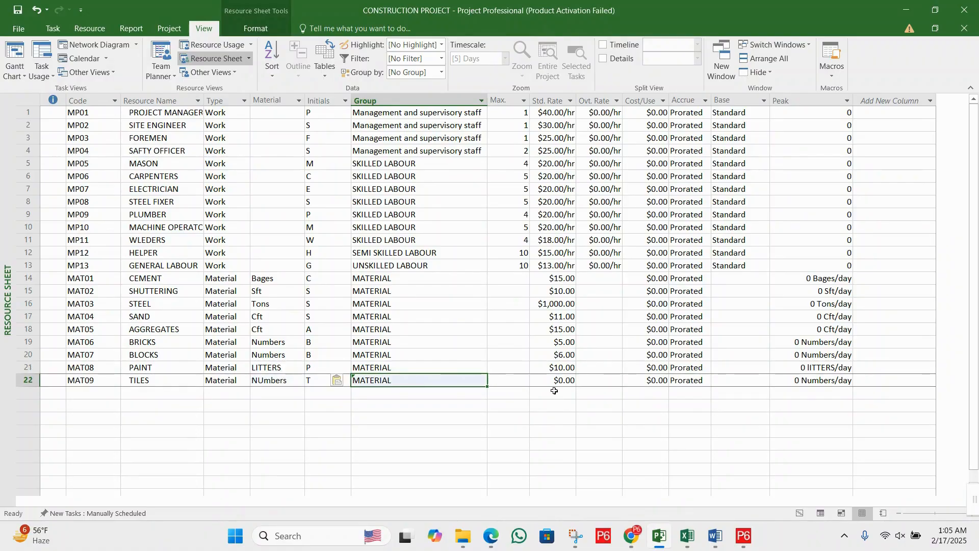
- Set the tiles resource's standard rate to 10 and save the changes to CONSTRUCTION PROJECT
left_click(557, 381)
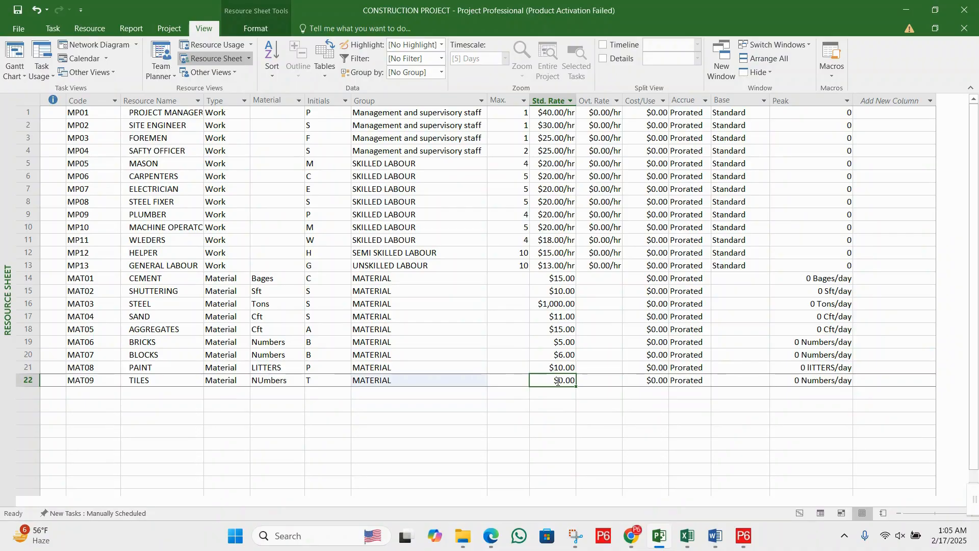
key("BackSpace")
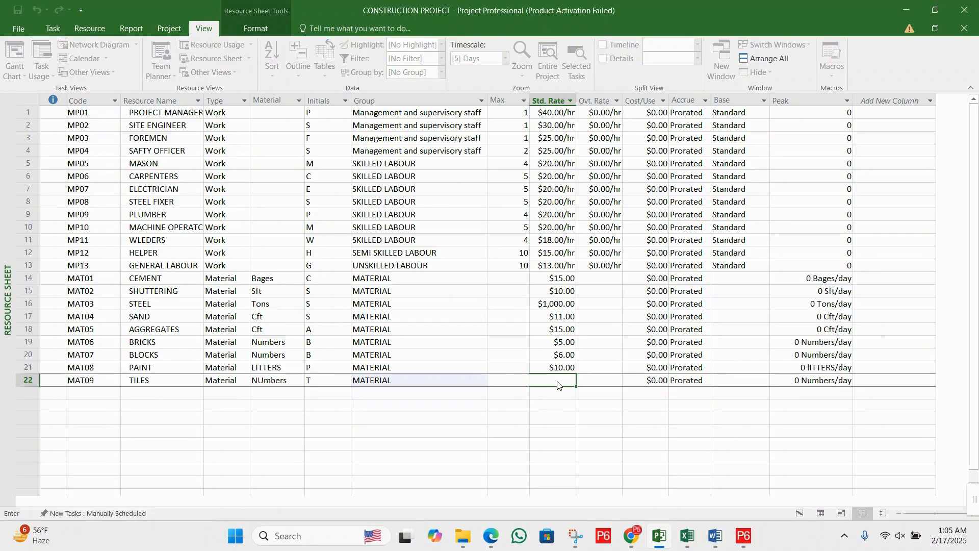
type("20")
key("Return")
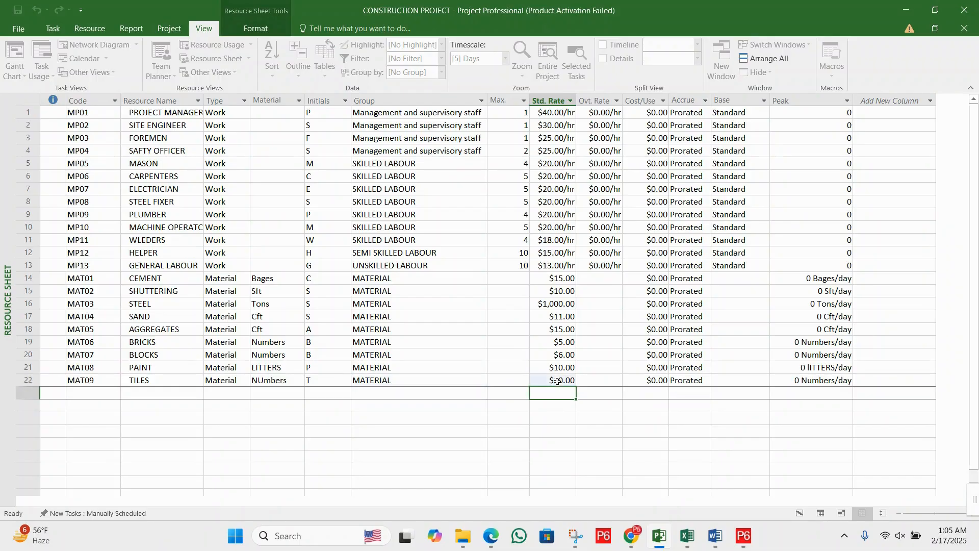
key("Left")
key("Left")
key("Left")
key("Left")
key("Left")
key("Left")
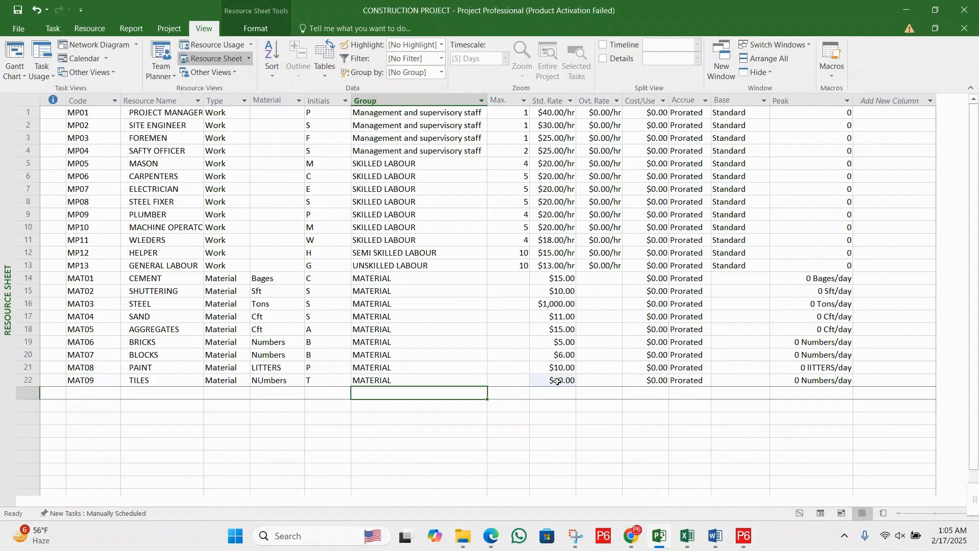
key("Left")
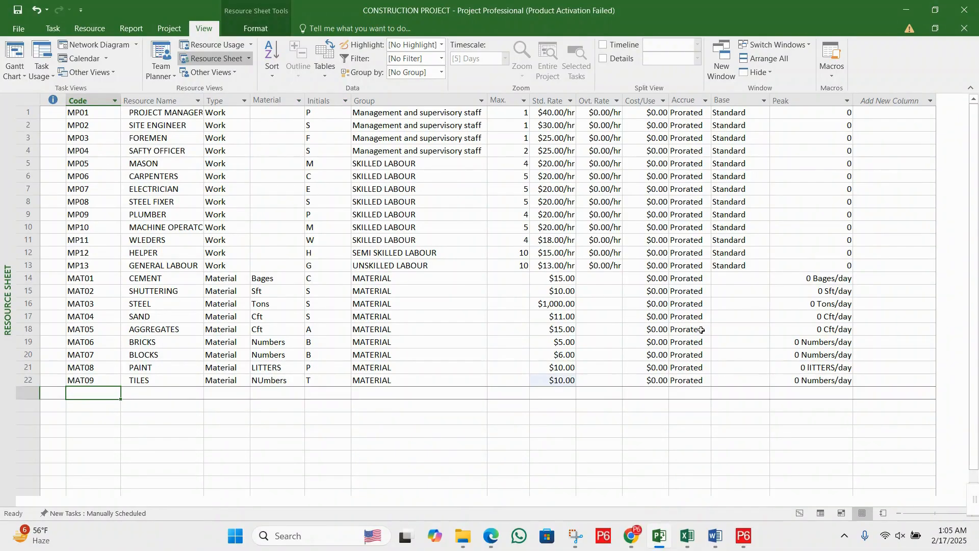
key("alt+F4")
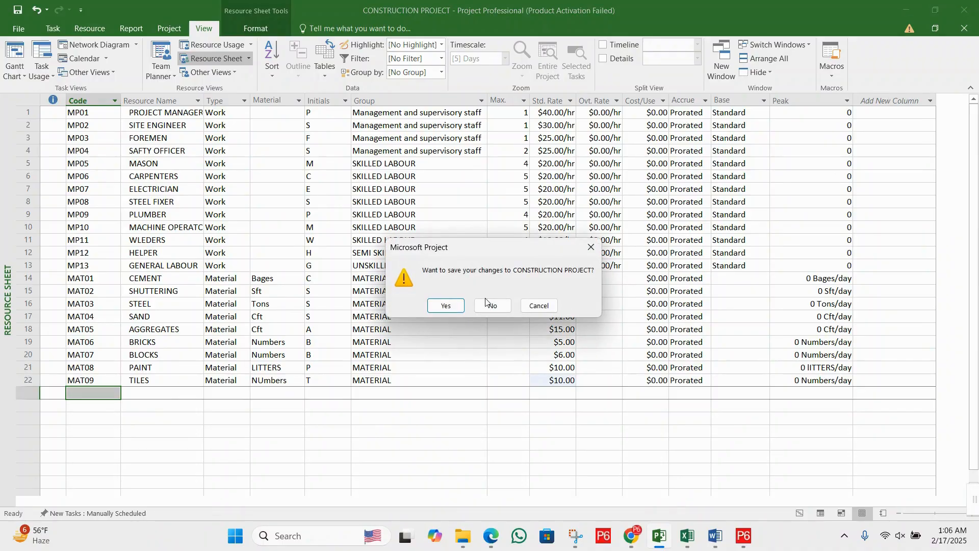
left_click(452, 304)
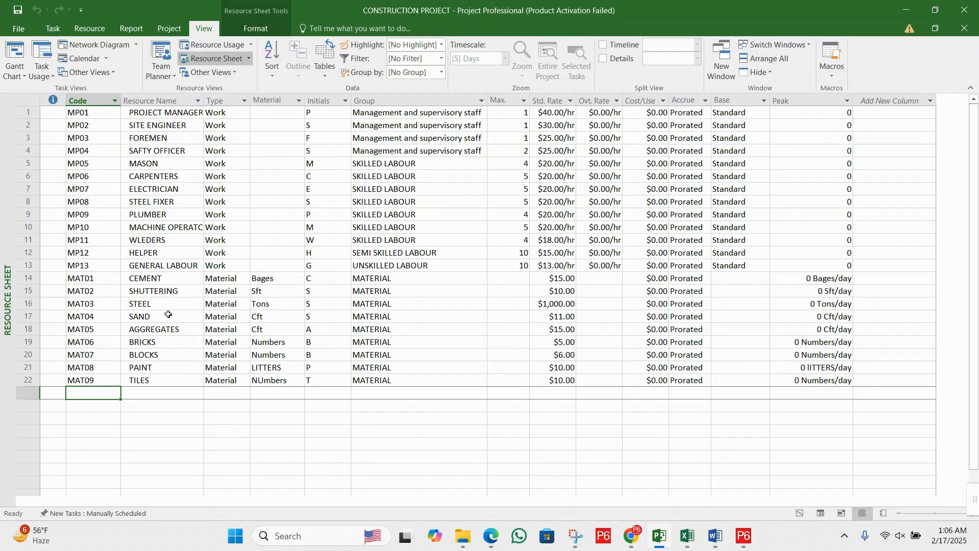
- Add a new resource in the row below tiles with the code MAT10 and the name PLASTER
type("MAT")
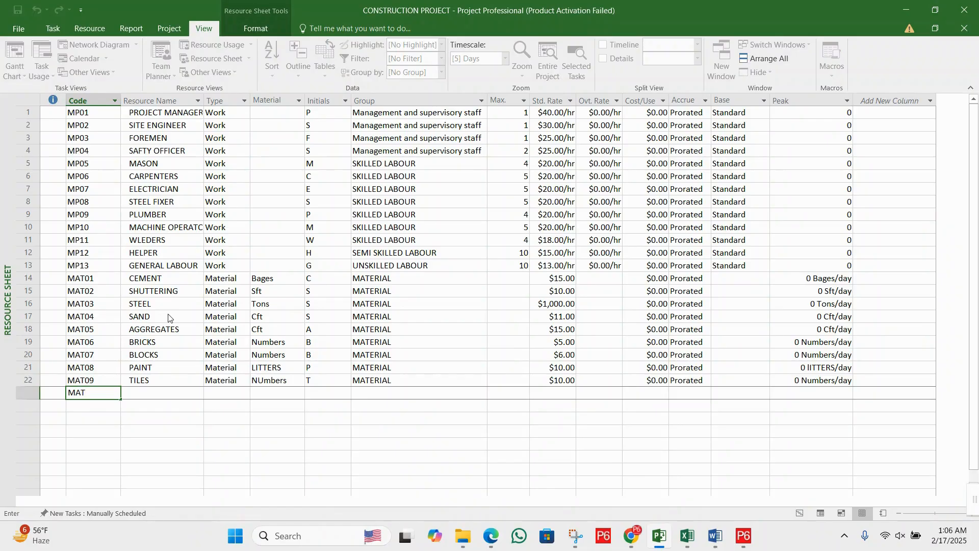
type("0")
key("BackSpace")
type("10")
key("Tab")
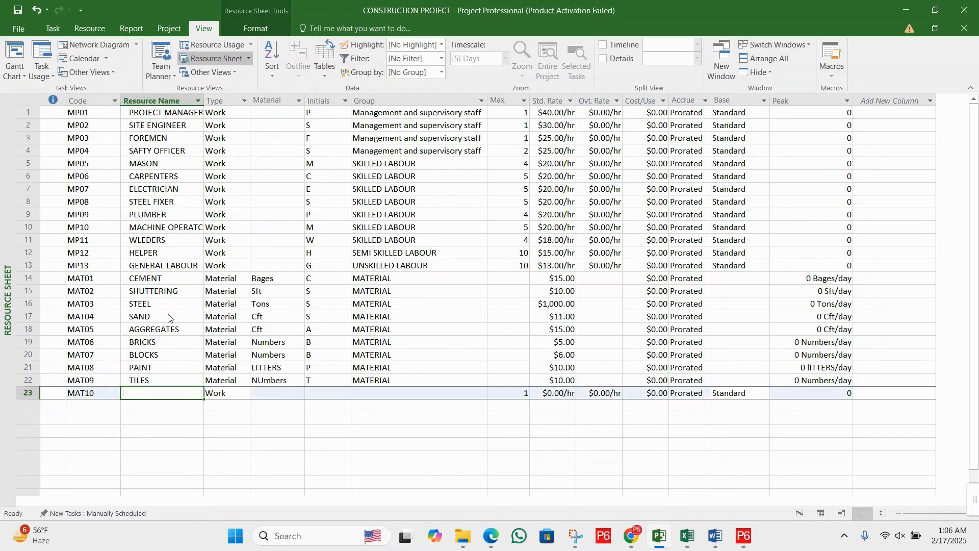
type("PLASTER")
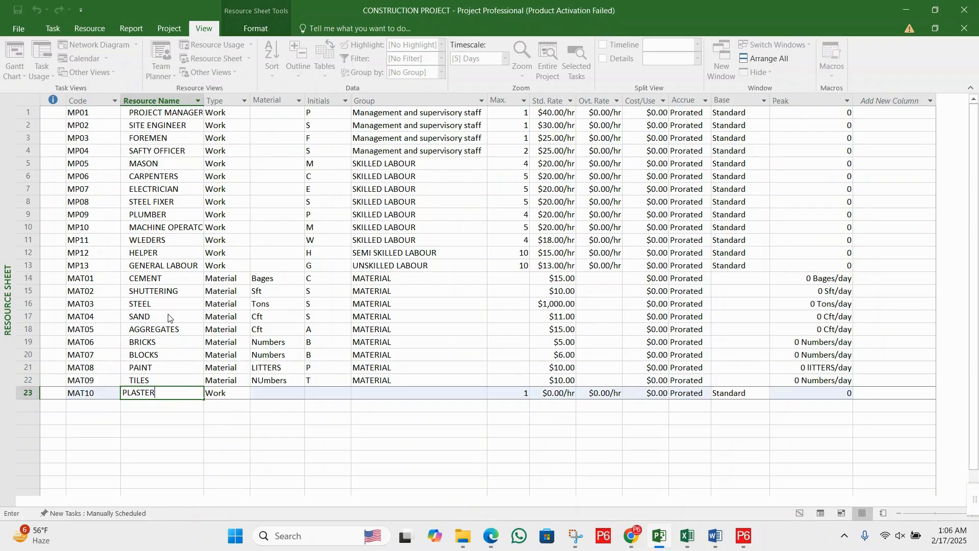
- Set the plaster resource's type to Material and give it the material label bages
key("Tab")
type("Material")
key("Tab")
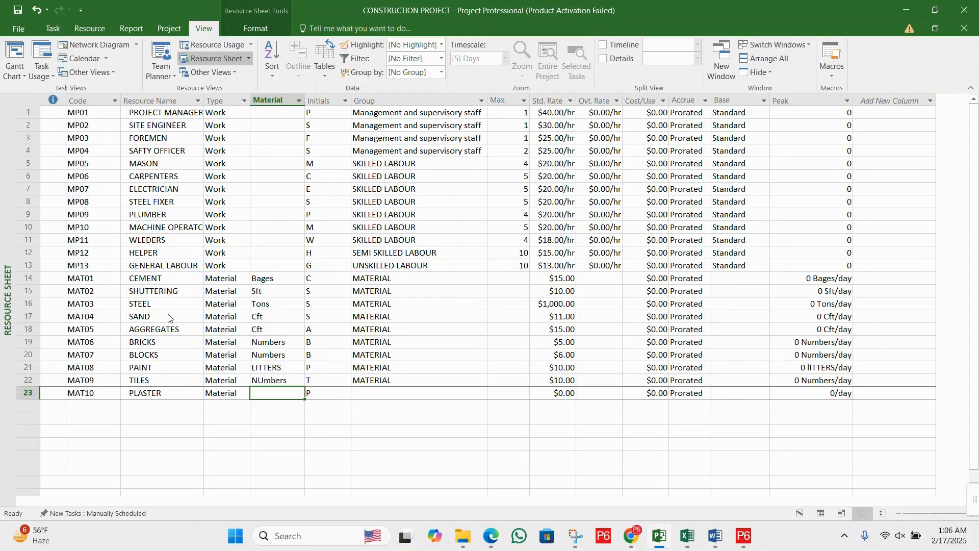
type("bages")
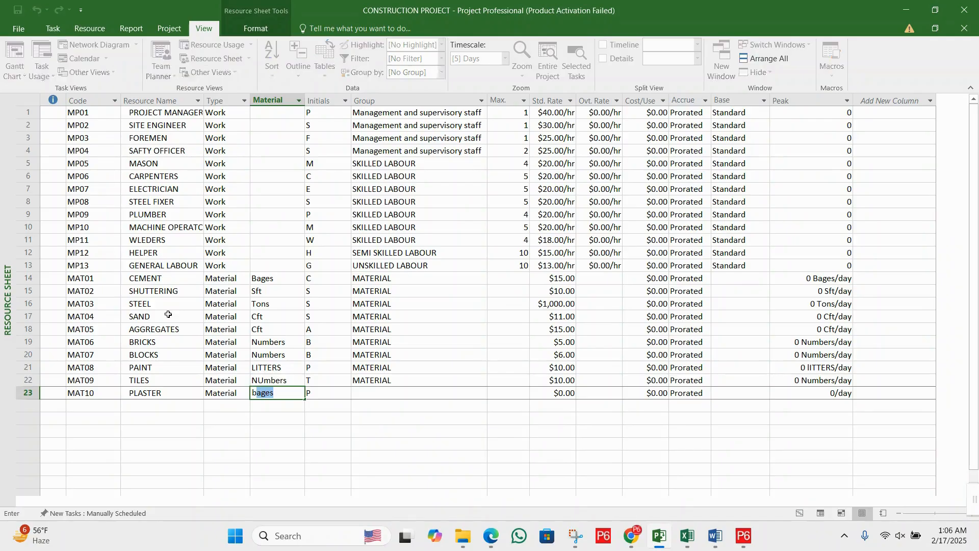
key("Tab")
key("Tab")
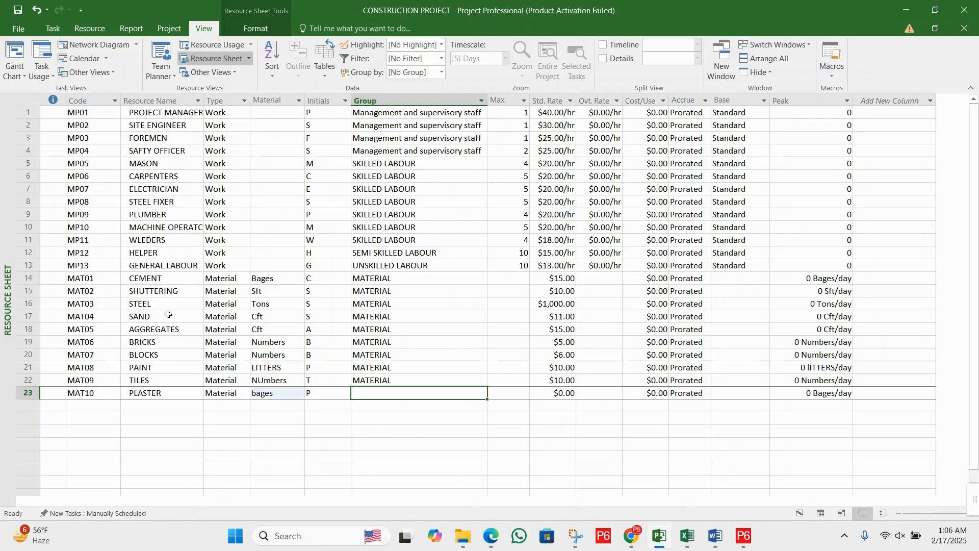
- Copy the group MATERIAL from the tiles resource into the plaster resource
type("M")
key("BackSpace")
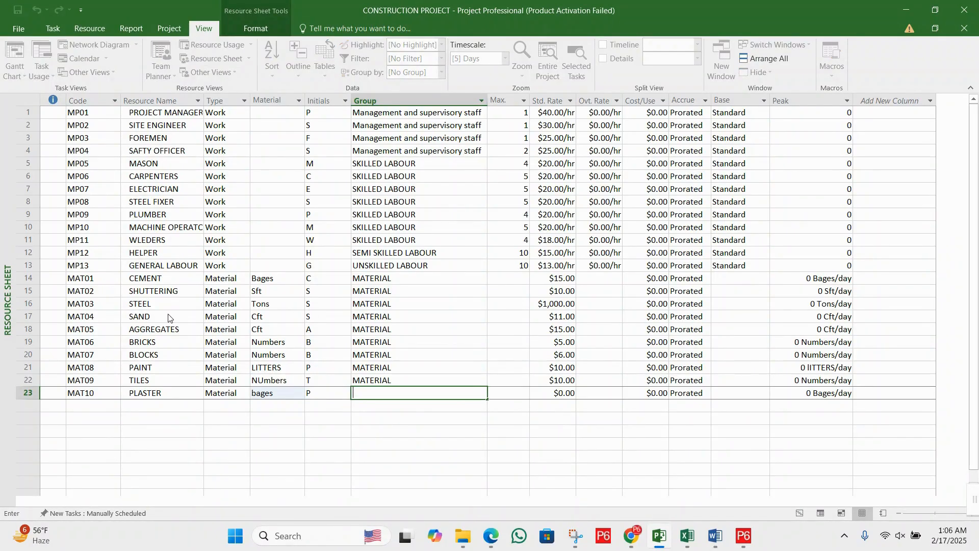
left_click(447, 386)
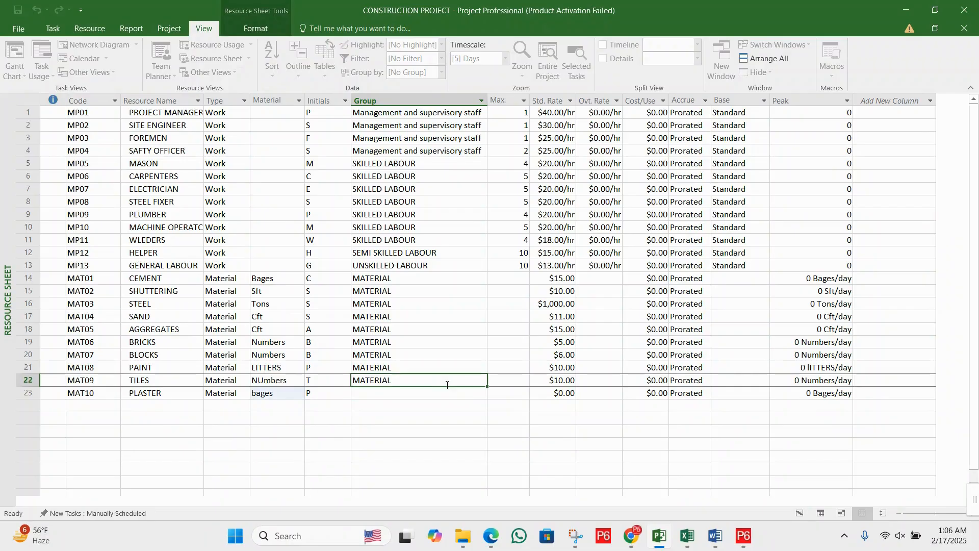
key("ctrl+c")
key("Down")
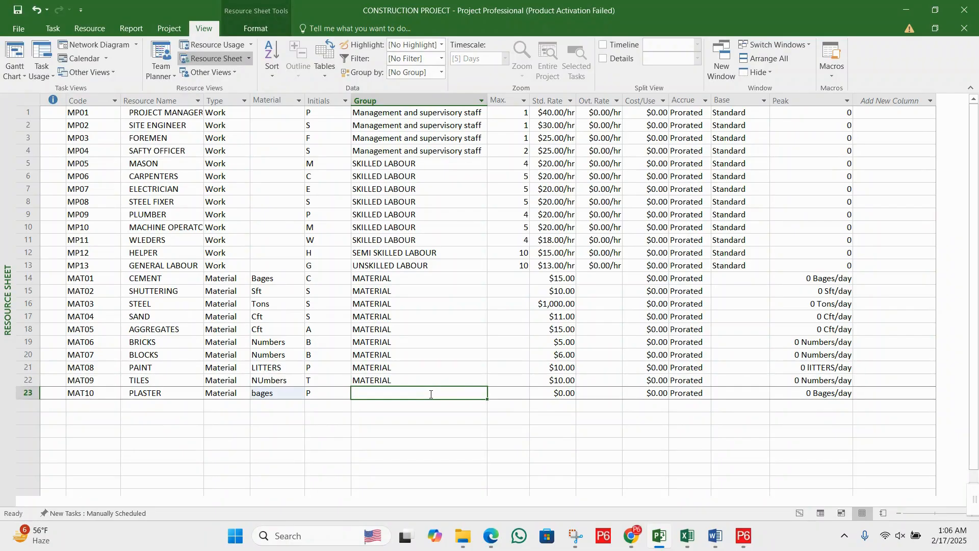
key("ctrl+v")
- Set the plaster resource's standard rate to 15
left_click(535, 396)
type("1")
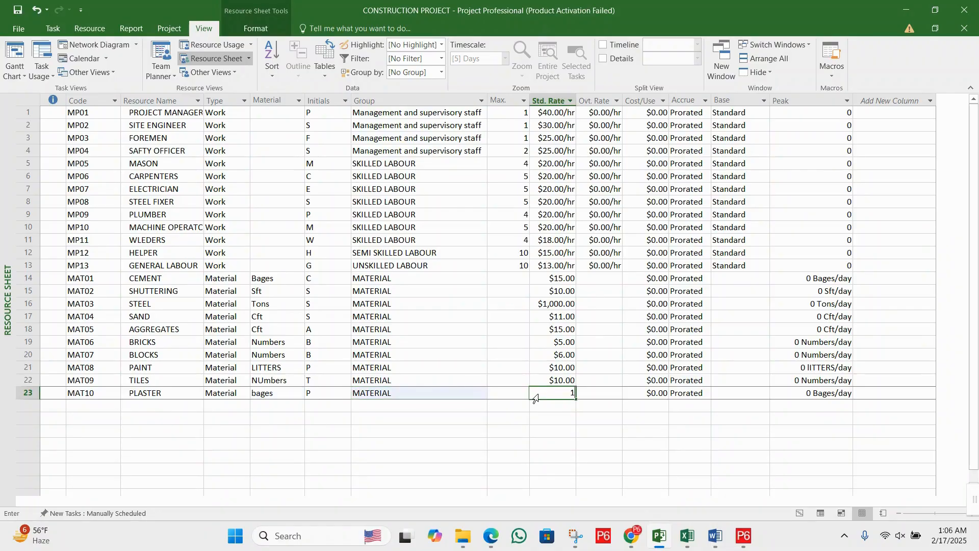
type("5")
key("Return")
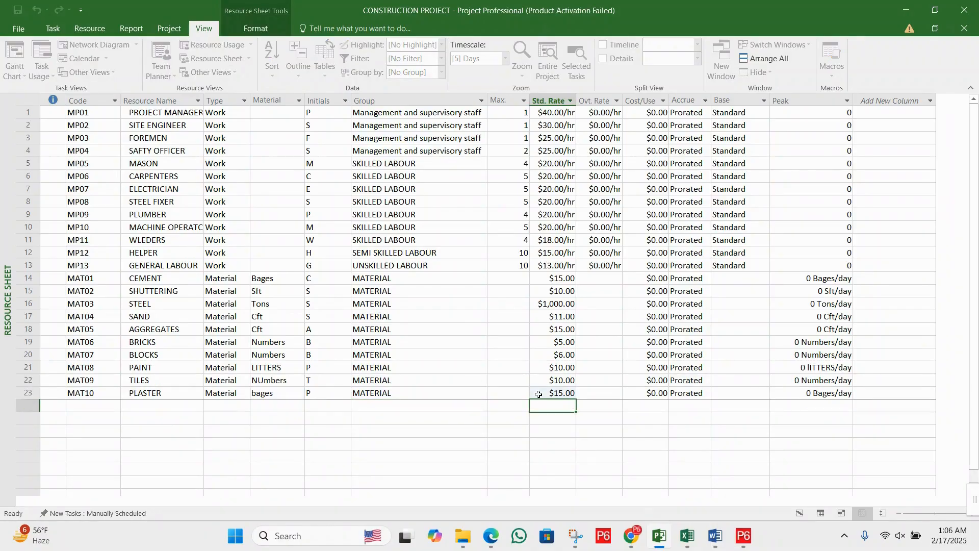
- Add a new resource in the row below plaster with the code MAT11 and the name WIRE
key("Left")
key("Left")
key("Left")
key("Left")
key("Left")
key("Left")
key("Left")
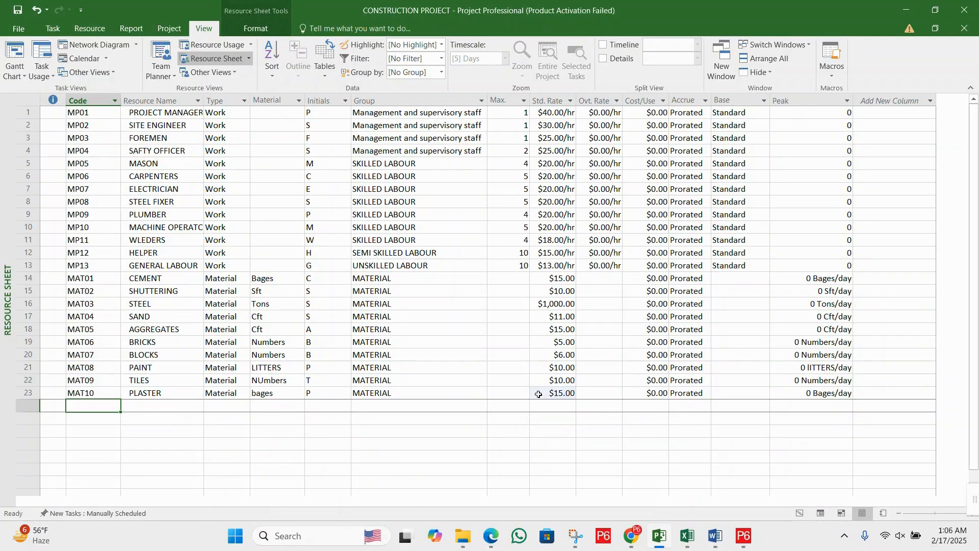
type("MAT")
key("BackSpace")
key("BackSpace")
key("BackSpace")
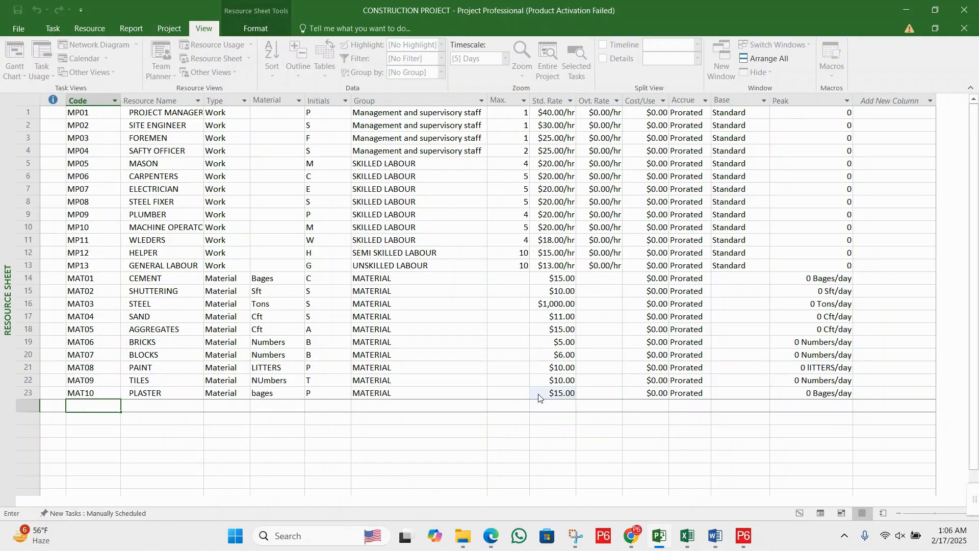
type("m")
key("BackSpace")
type("ma")
key("BackSpace")
key("BackSpace")
type("MAT11")
key("Tab")
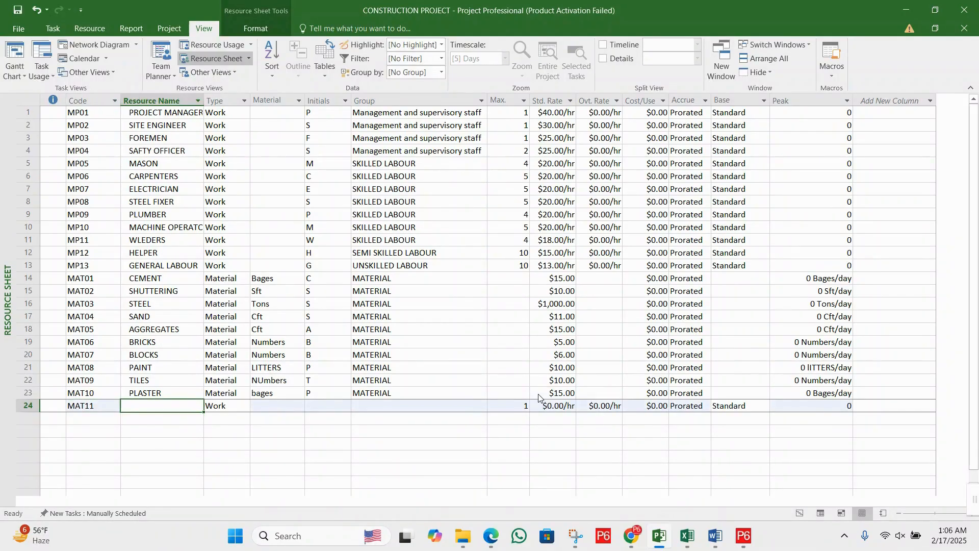
type("WIRE")
- Set the wire resource's type to Material and give it the material label MEETERS
key("Tab")
key("BackSpace")
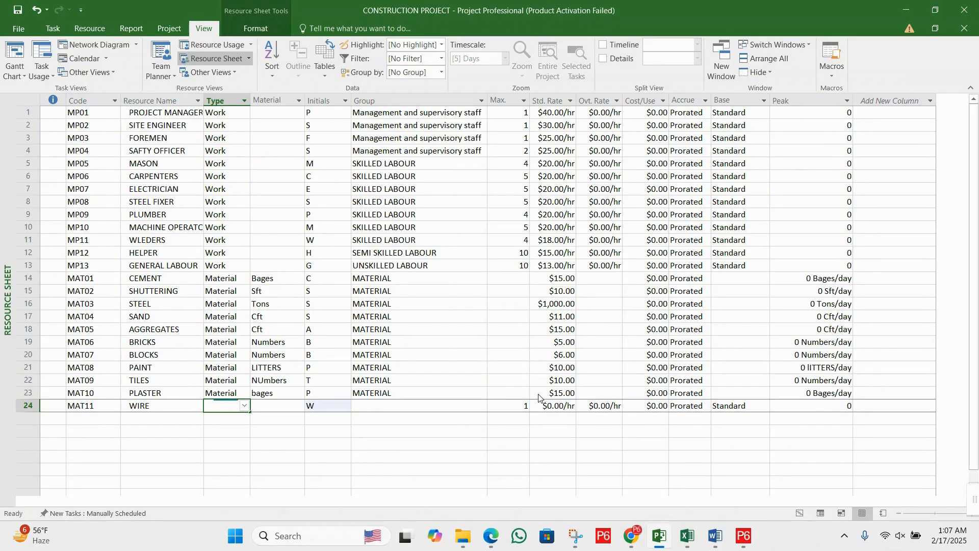
type("M")
key("Tab")
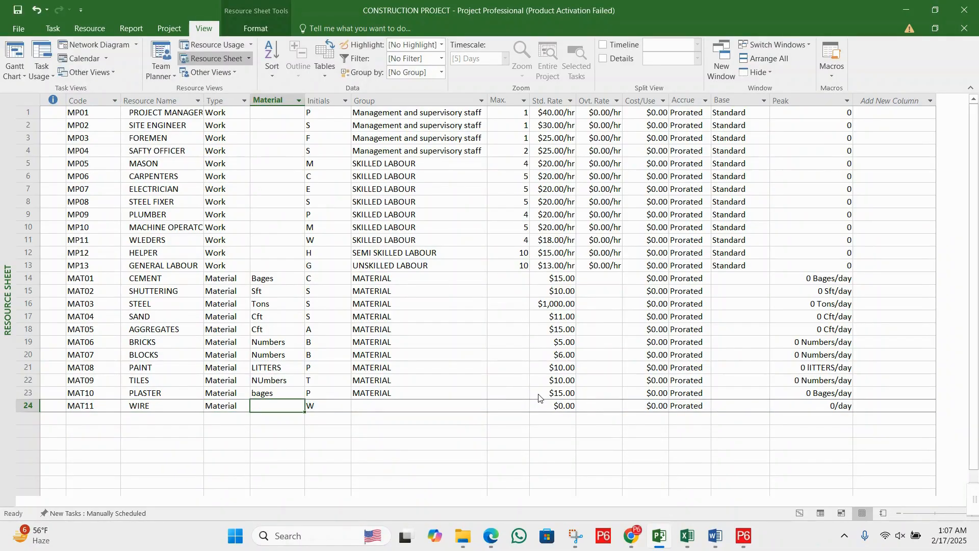
type("MEE")
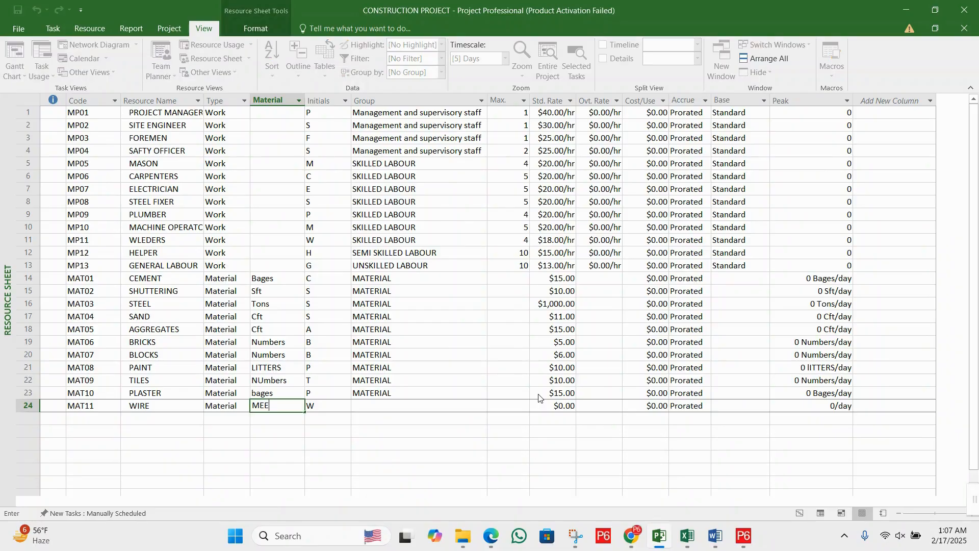
type("TERS")
key("Tab")
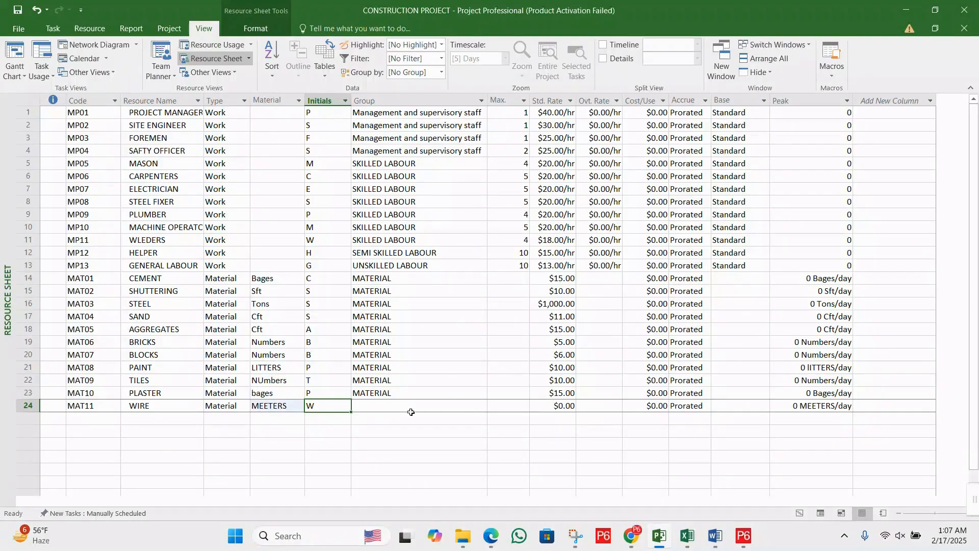
- Fill in the wire resource's group as MATERIAL, the same as the plaster resource's group
left_click(413, 407)
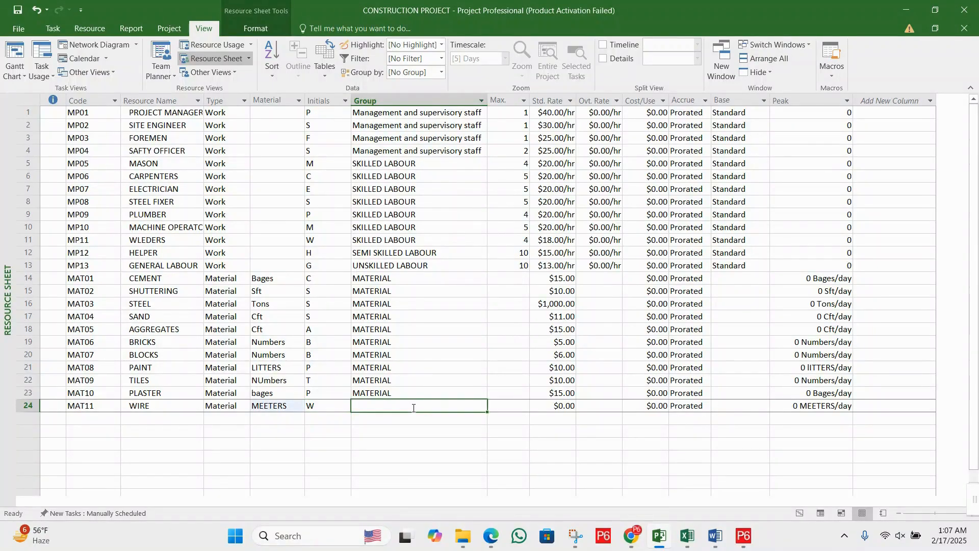
key("Up")
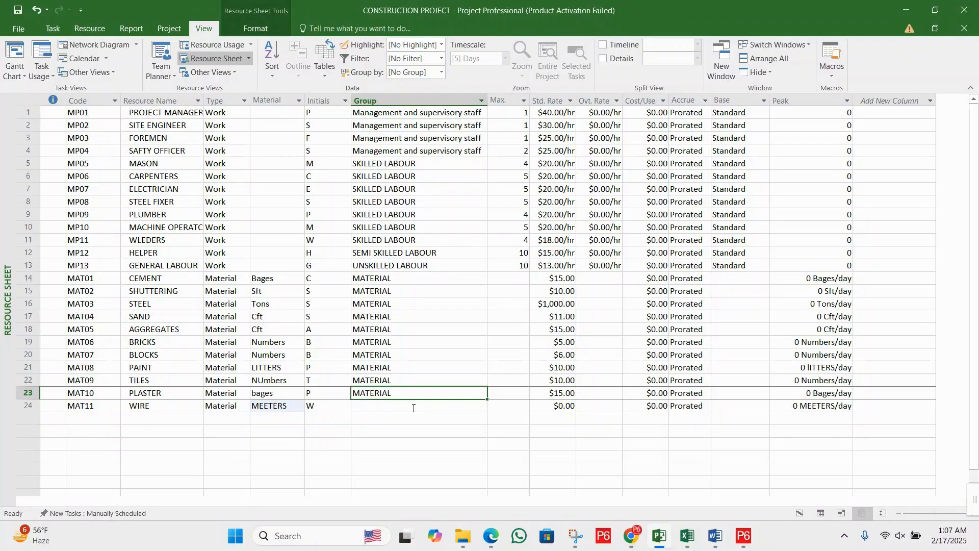
left_click(413, 408)
type("MATERIAL")
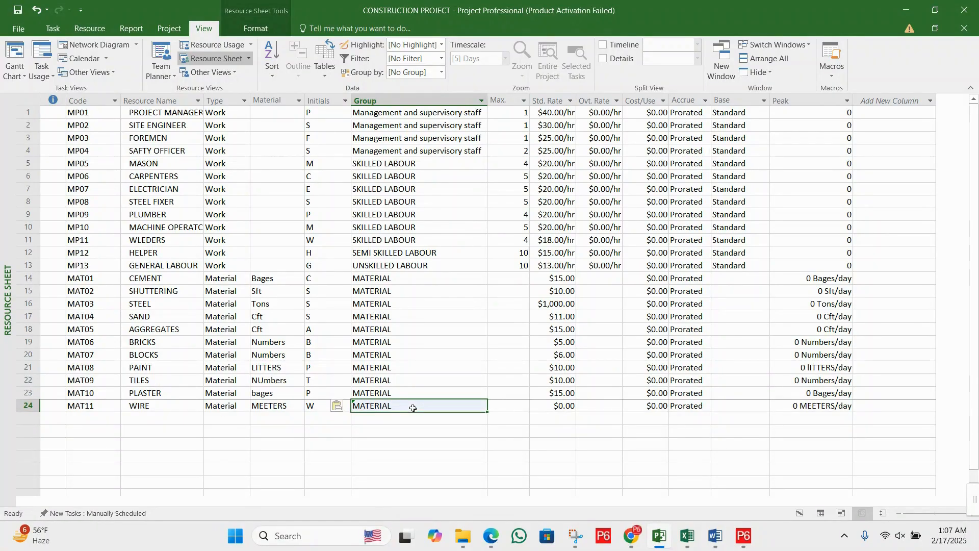
- Set the wire resource's standard rate to 4
key("Tab")
key("Tab")
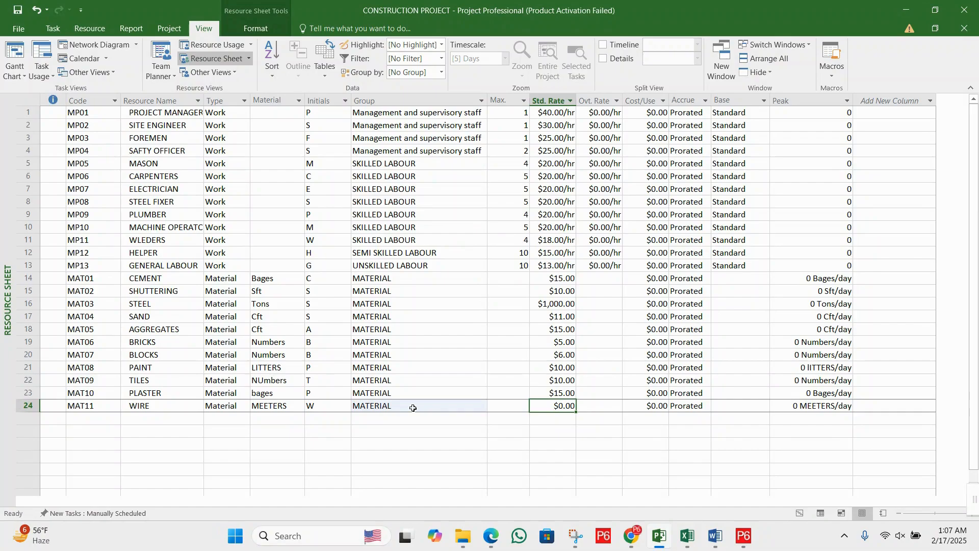
type("4")
key("Return")
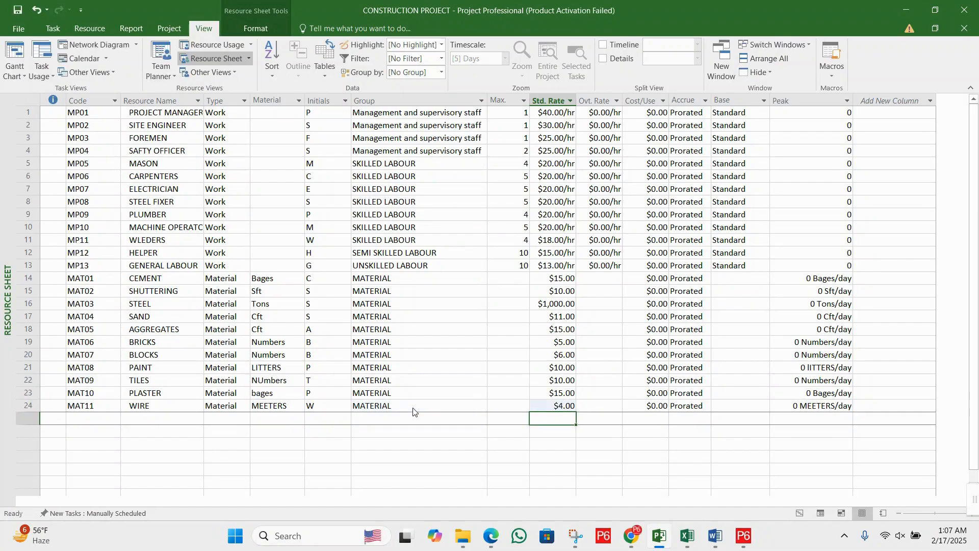
- Start a new resource in the empty row below wire with the code MCH01
key("Left")
key("Left")
key("Left")
key("Left")
key("Left")
key("Left")
key("Left")
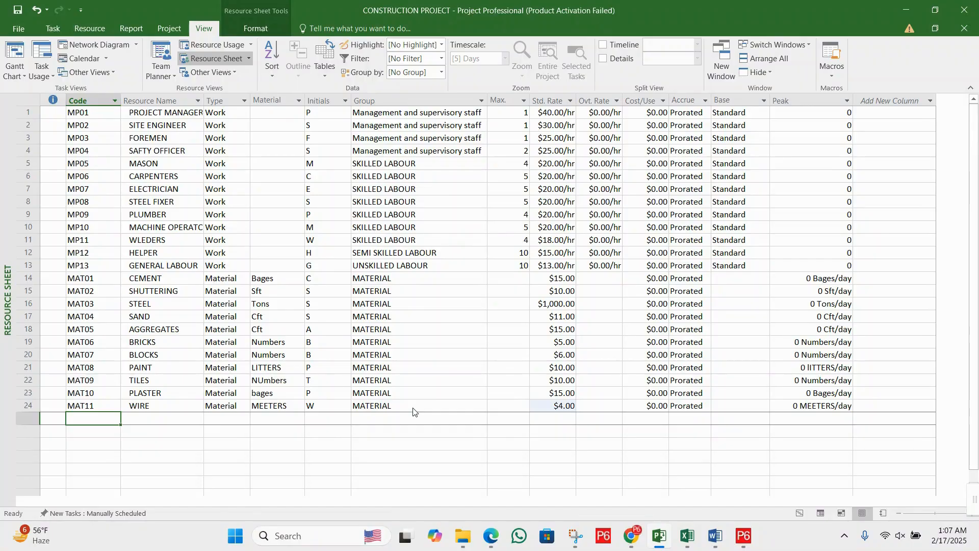
scroll(306, 388, "down", 3)
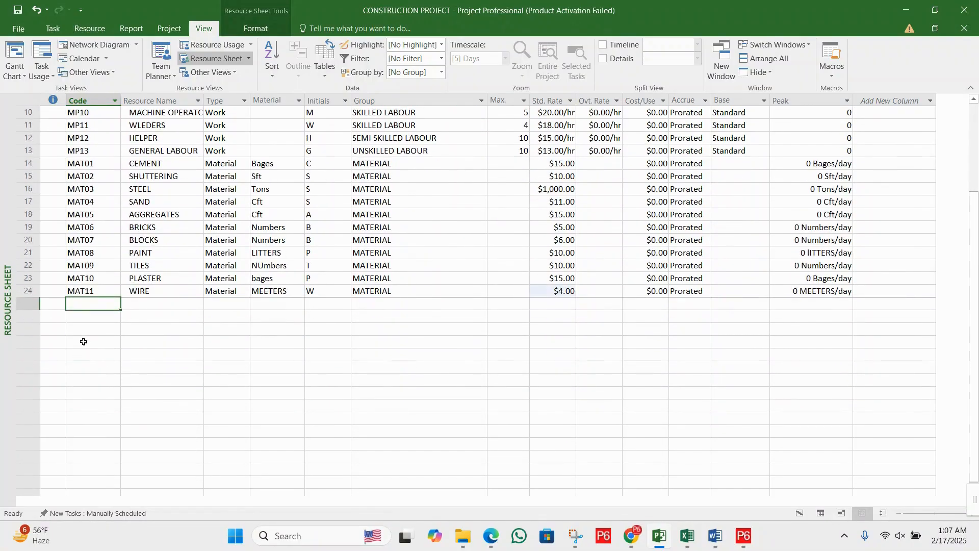
type("MAT")
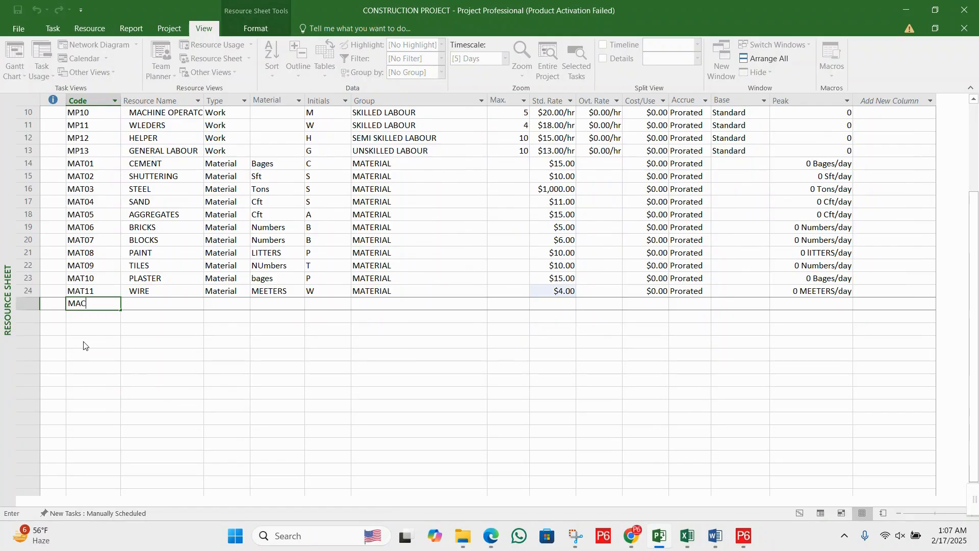
key("BackSpace")
key("BackSpace")
type("CH01")
key("Tab")
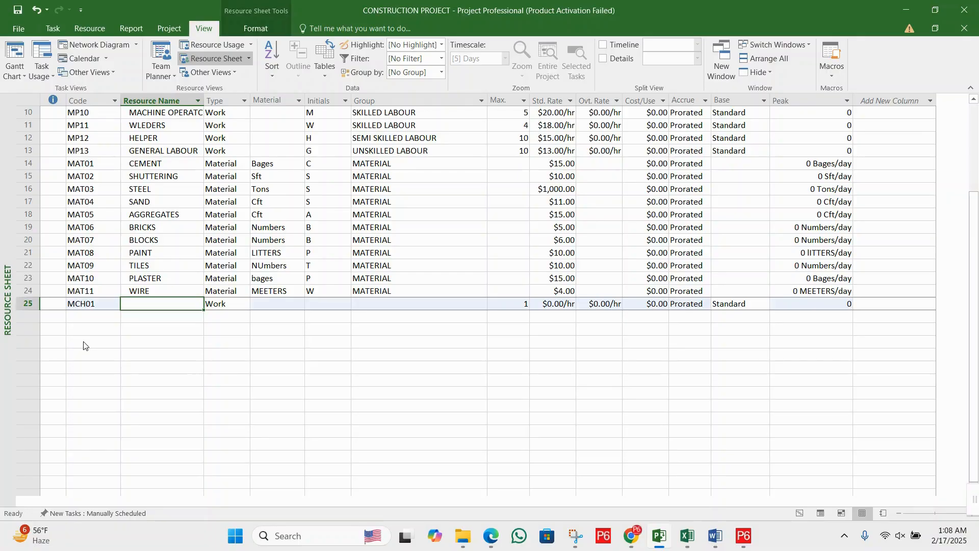
- Name the MCH01 resource EXCAVATOR and assign it to the group MACHINERY
type("EXCA")
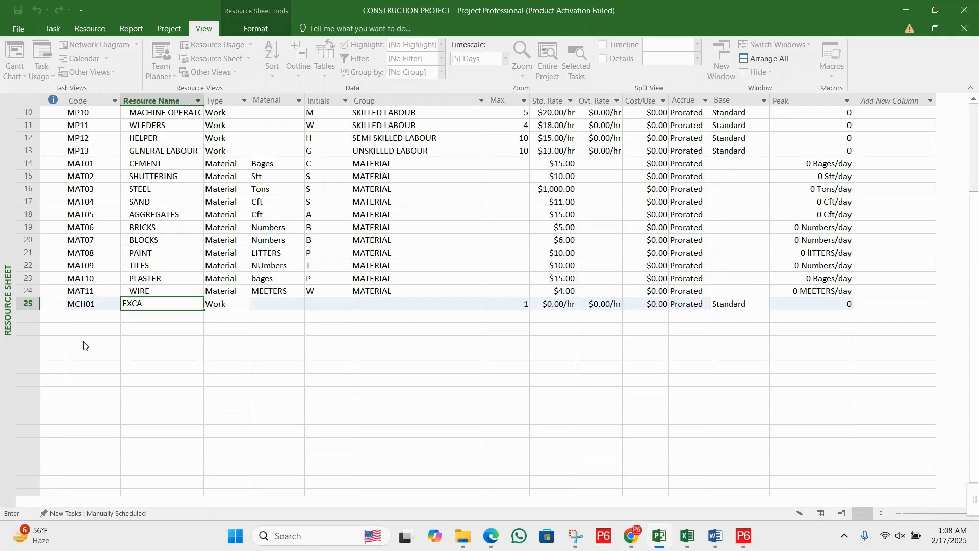
type("VATOR")
key("Tab")
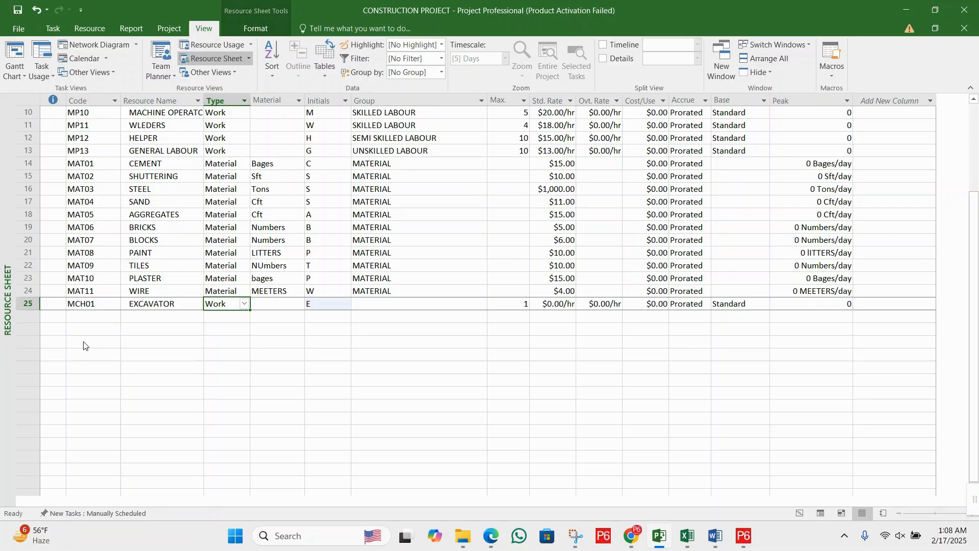
left_click(280, 306)
left_click(326, 304)
left_click(380, 303)
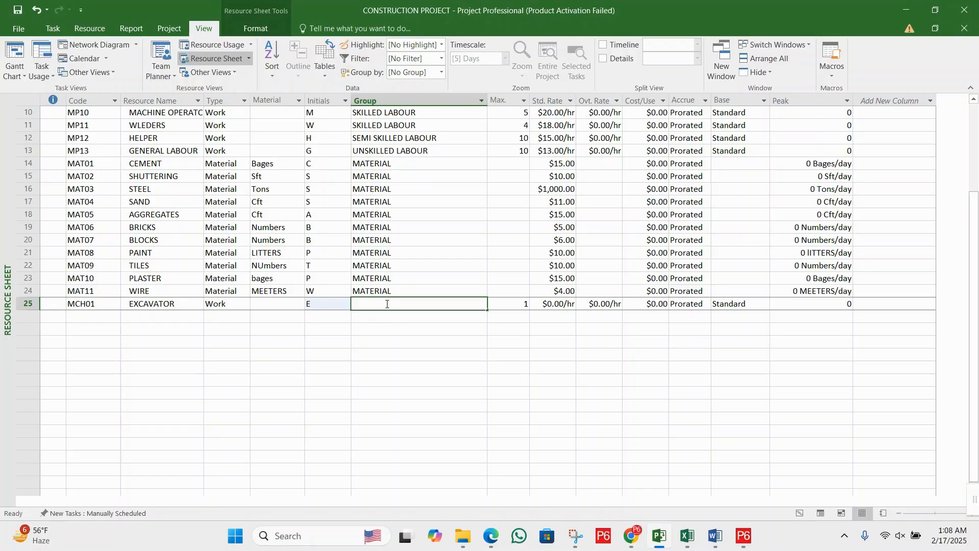
type("MACHINERY")
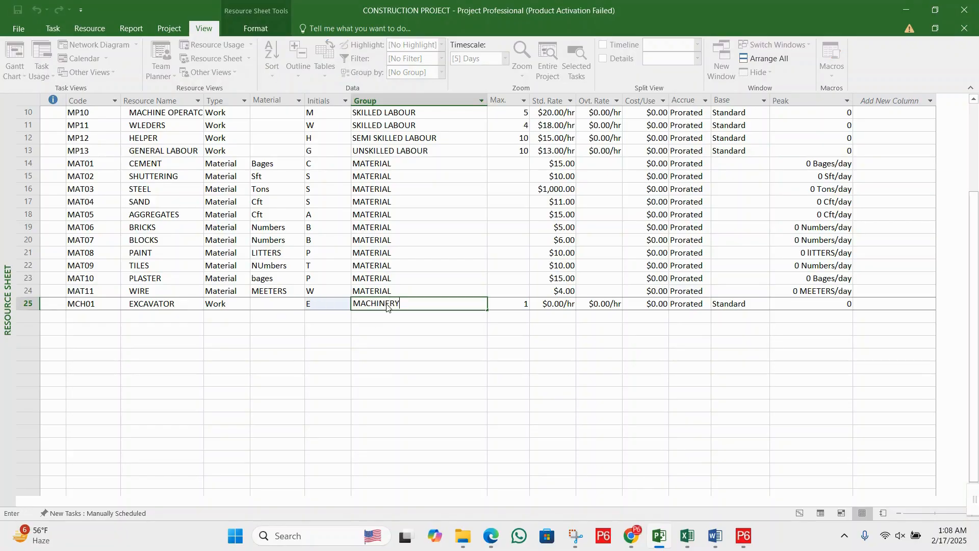
key("Tab")
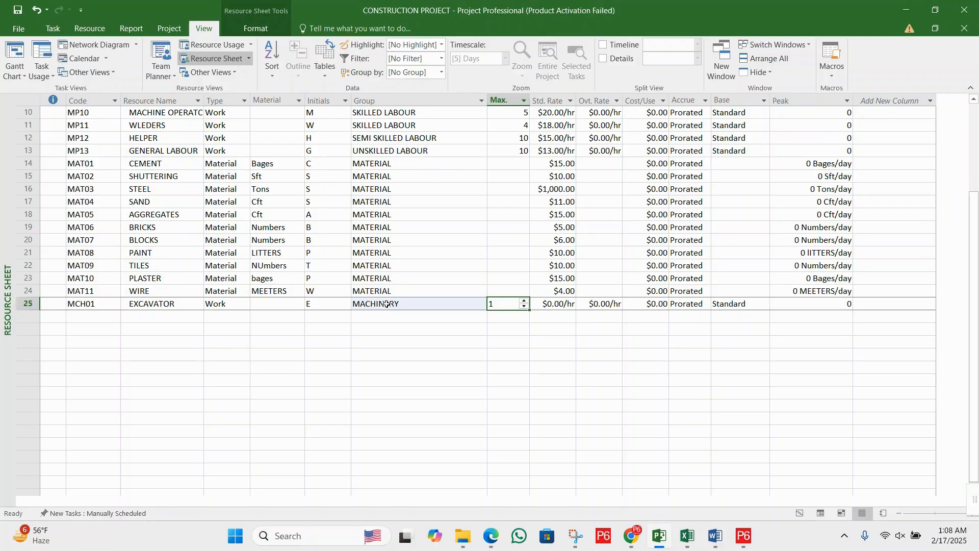
- Set the excavator's maximum units to 3 and its standard rate to 80 per hour
type("3")
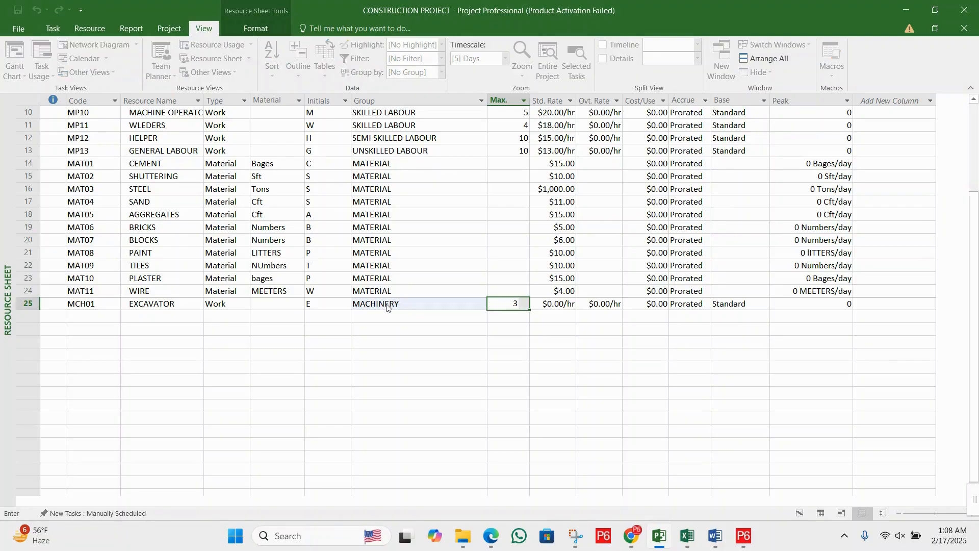
key("Tab")
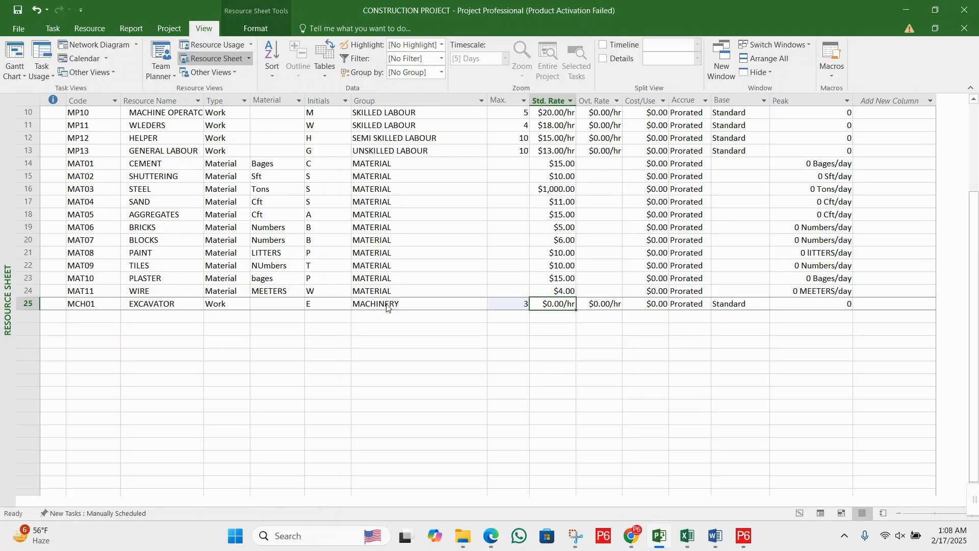
type("8")
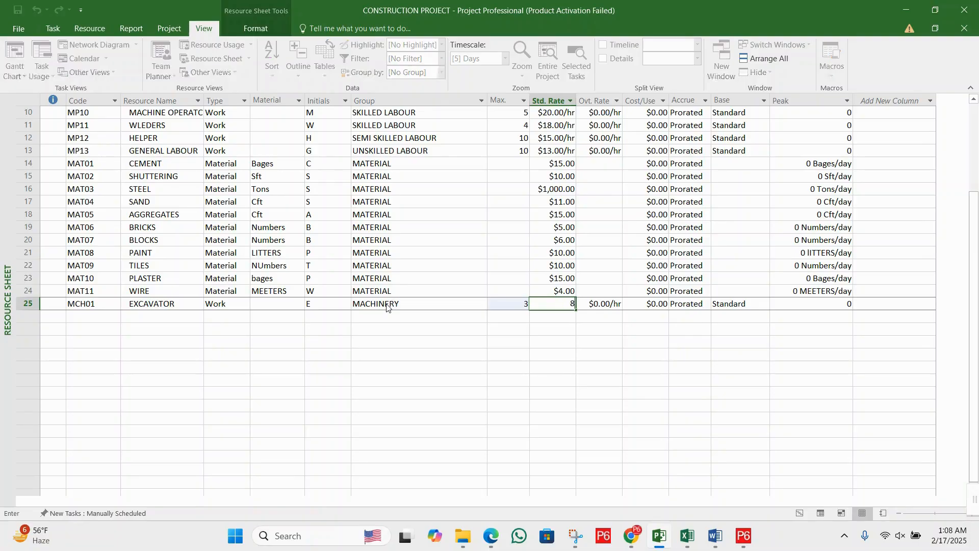
type("0")
key("Return")
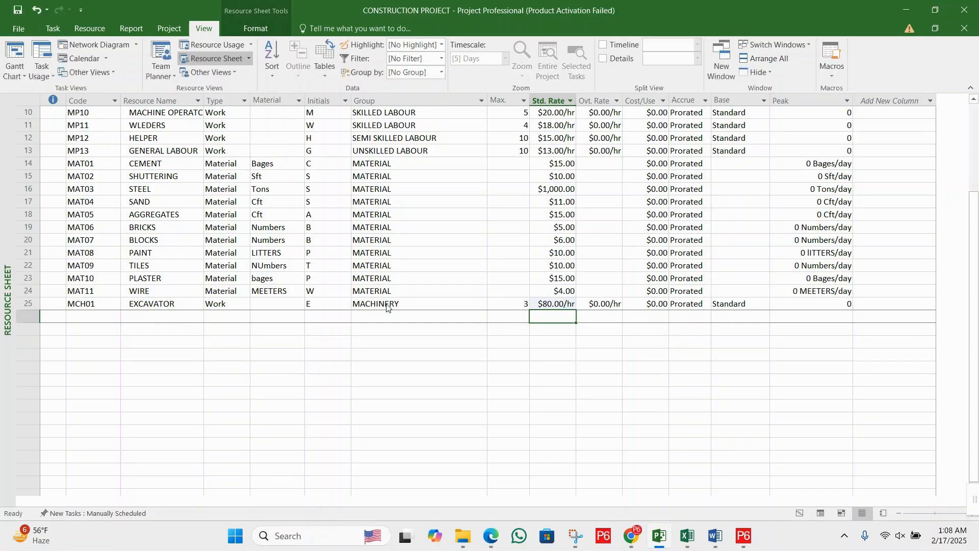
- Add a new resource in the row below the excavator with the code MCH02 and the name BULLDOZORS
key("Left")
key("Left")
key("Left")
key("Left")
key("Left")
key("Left")
key("Left")
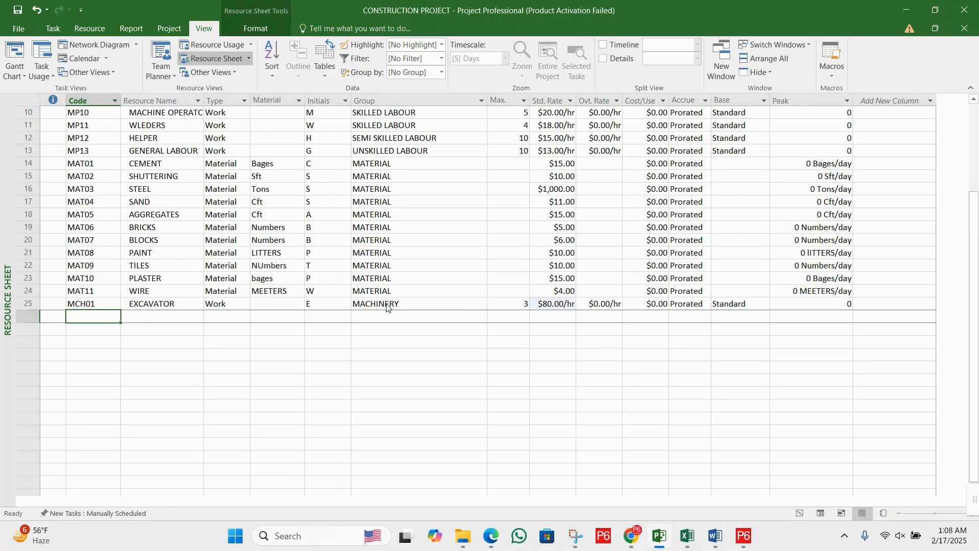
type("MCH0")
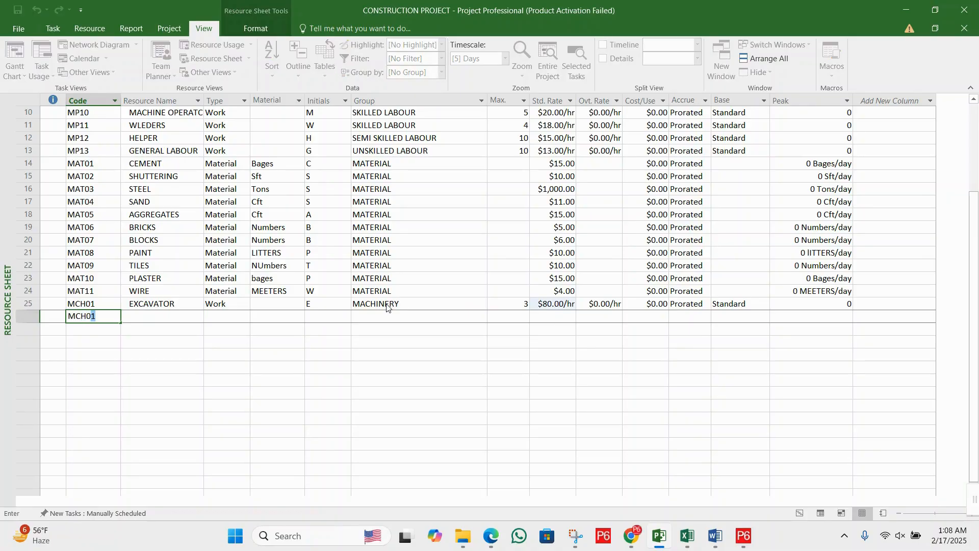
type("2")
key("Tab")
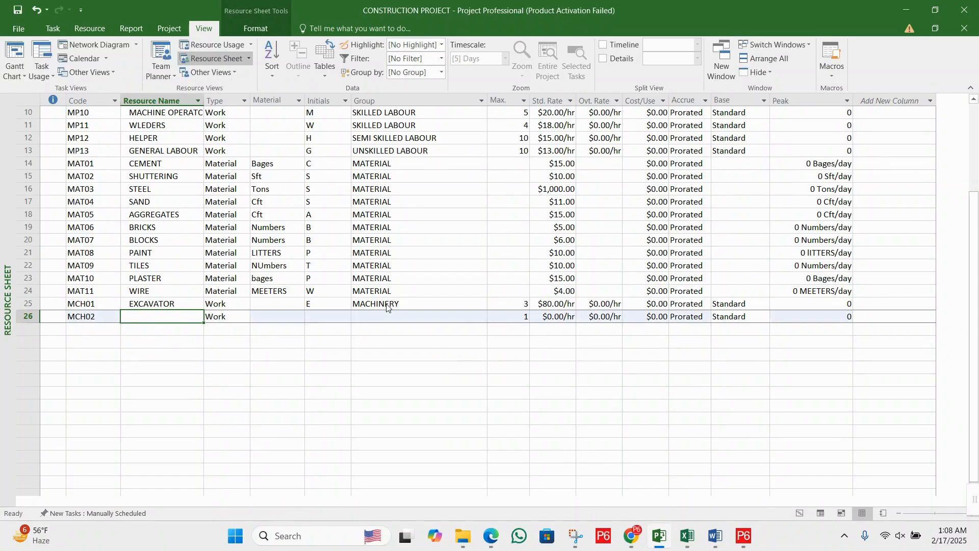
type("BULLD")
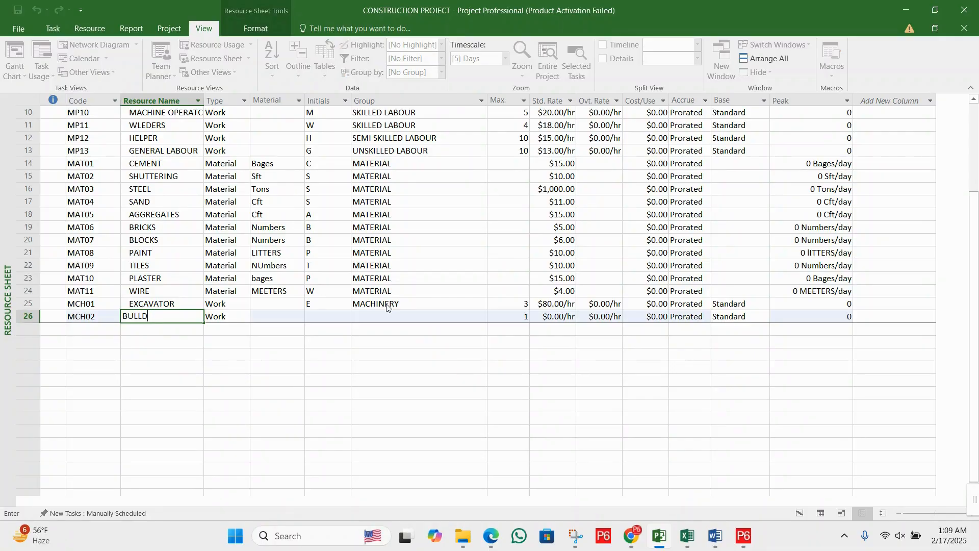
type("OZORS")
key("Tab")
key("Tab")
key("Tab")
key("Tab")
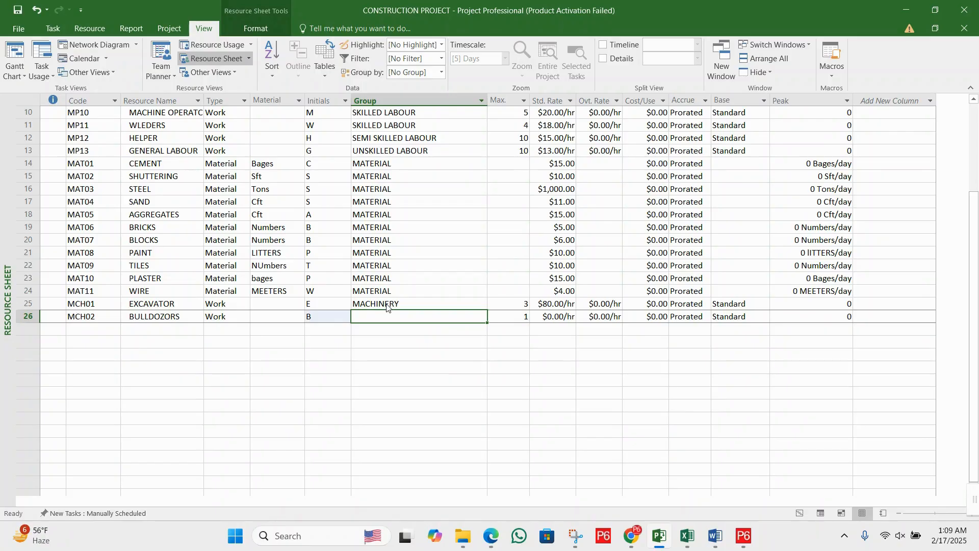
- Fill in the bulldozers' group as MACHINERY, the same as the excavator's group
left_click(387, 304)
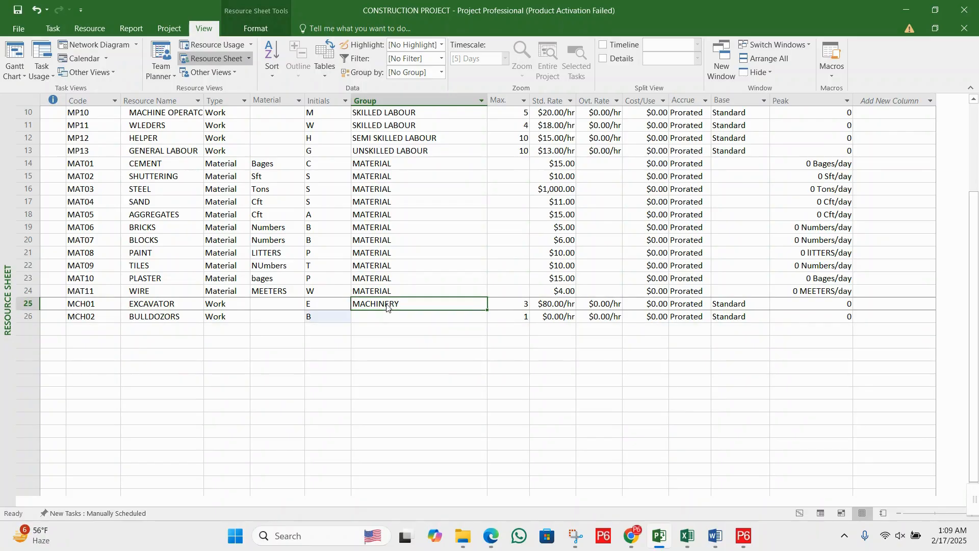
key("Down")
type("MACHINERY")
- Set the bulldozers' maximum units to 2 and their standard rate to 100 per hour
key("Tab")
key("Tab")
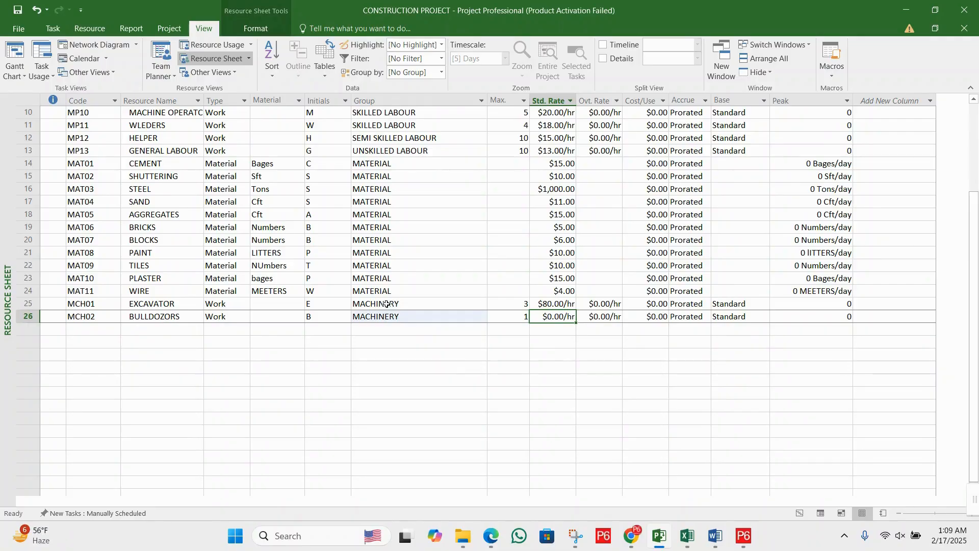
key("shift+Tab")
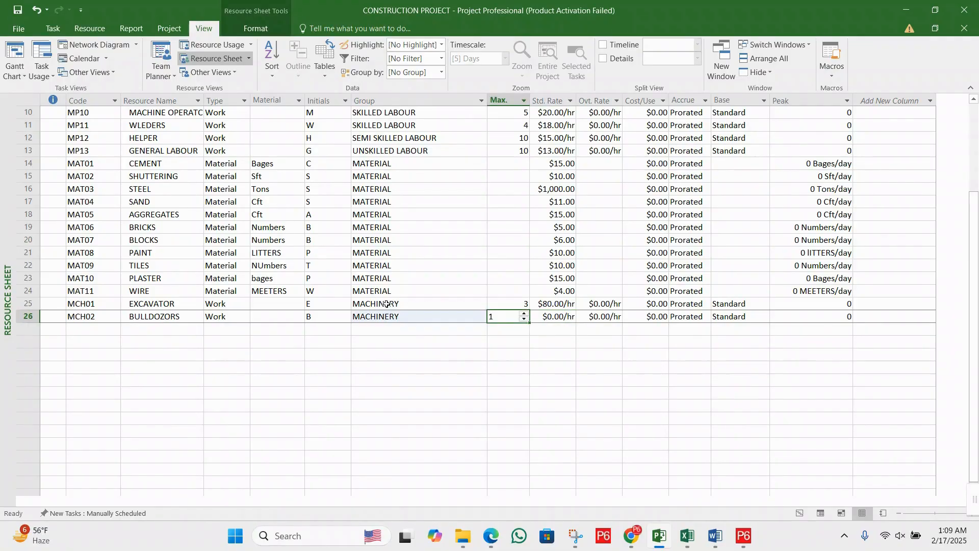
type("2")
key("Tab")
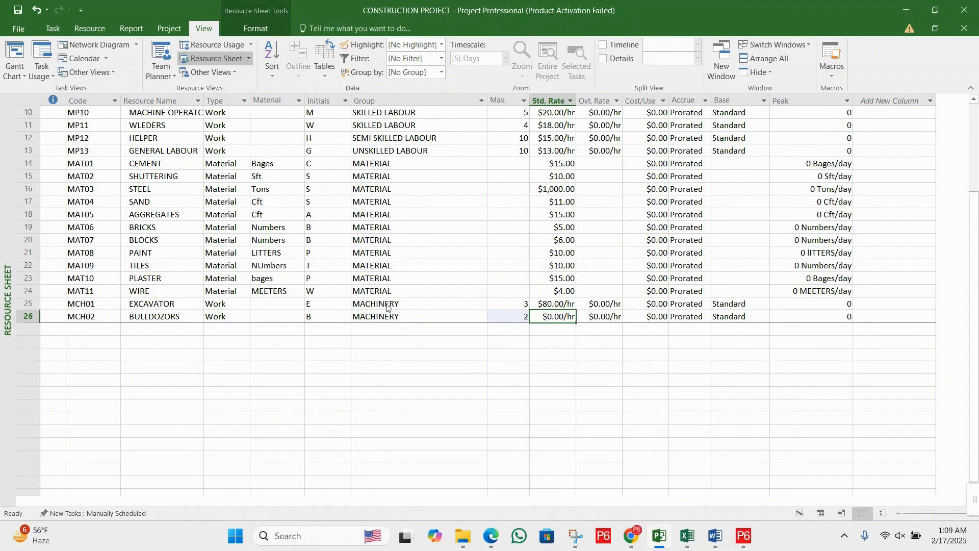
type("1")
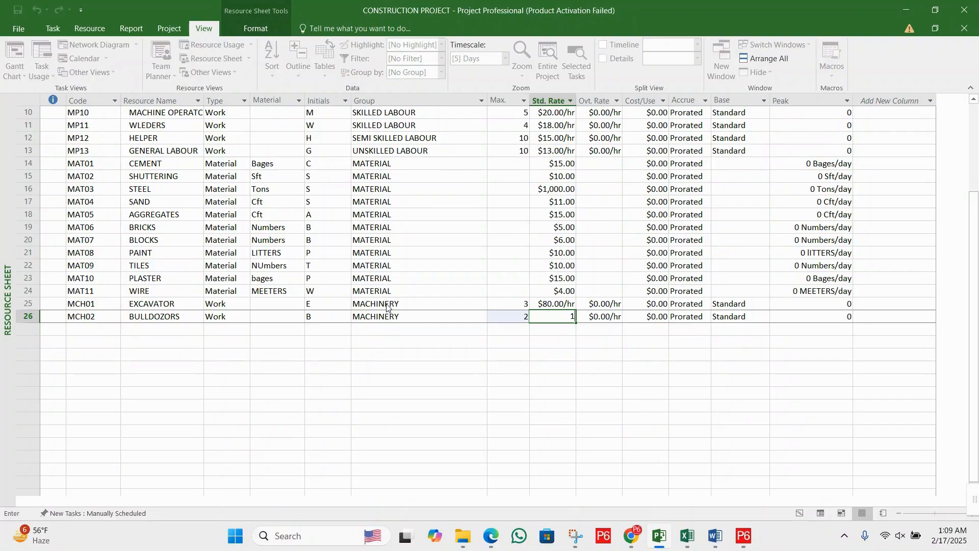
type("00")
key("Return")
- Add a new resource in the row below the bulldozers with the code MCH03 and the name CRANES
key("Left")
key("Left")
key("Left")
key("Left")
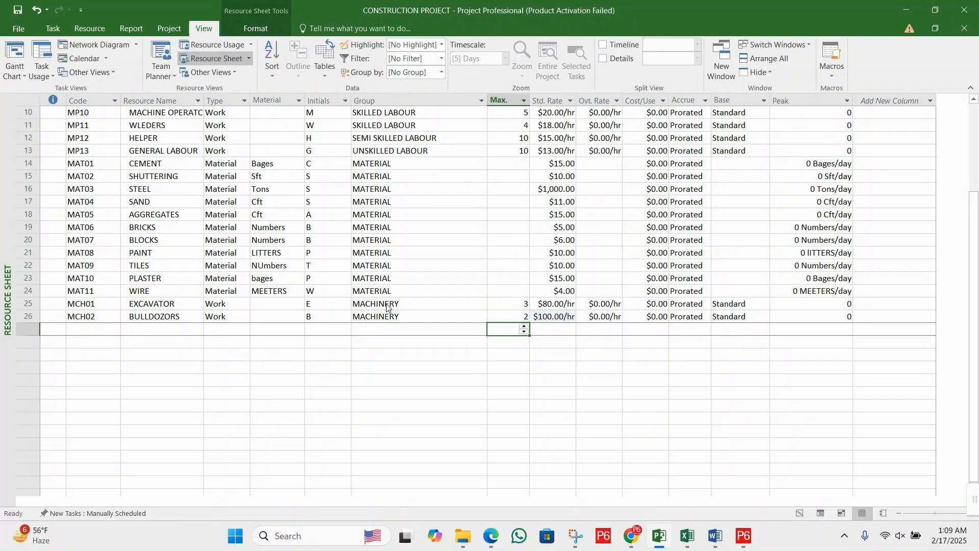
key("Left")
key("Left")
key("Left")
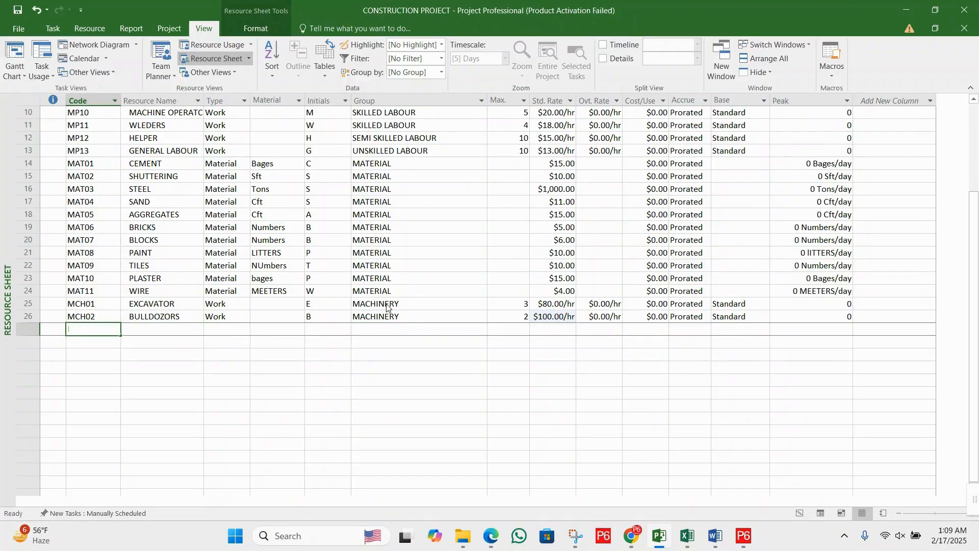
type("MCH03")
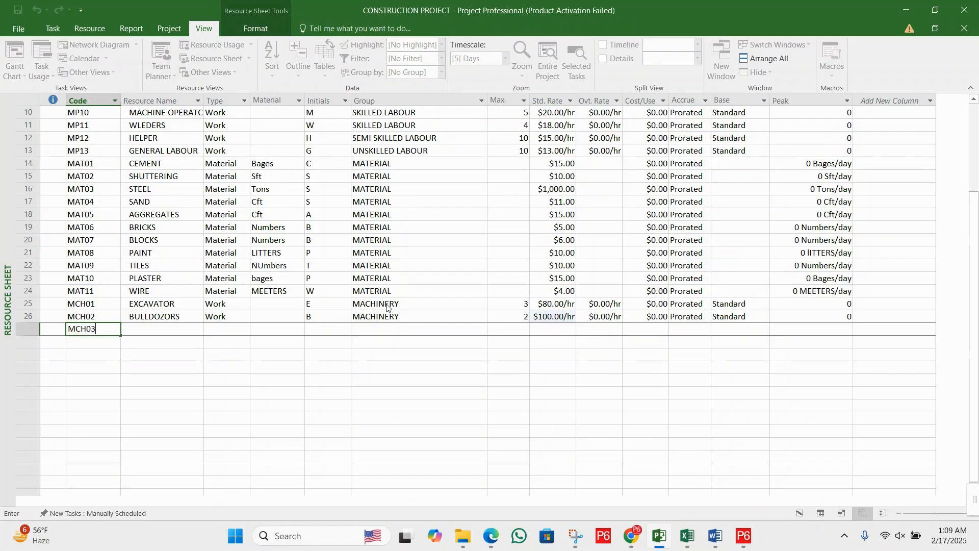
key("Tab")
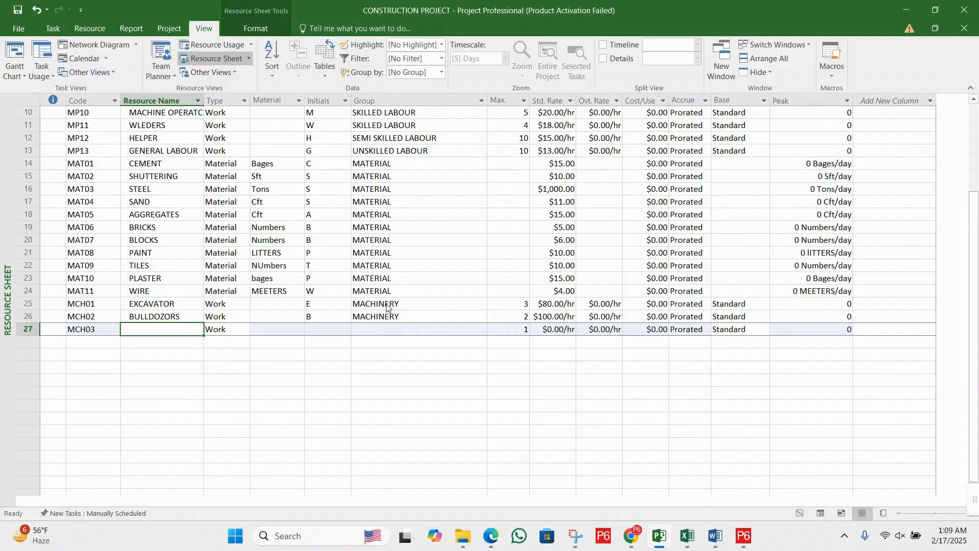
type("CRANES")
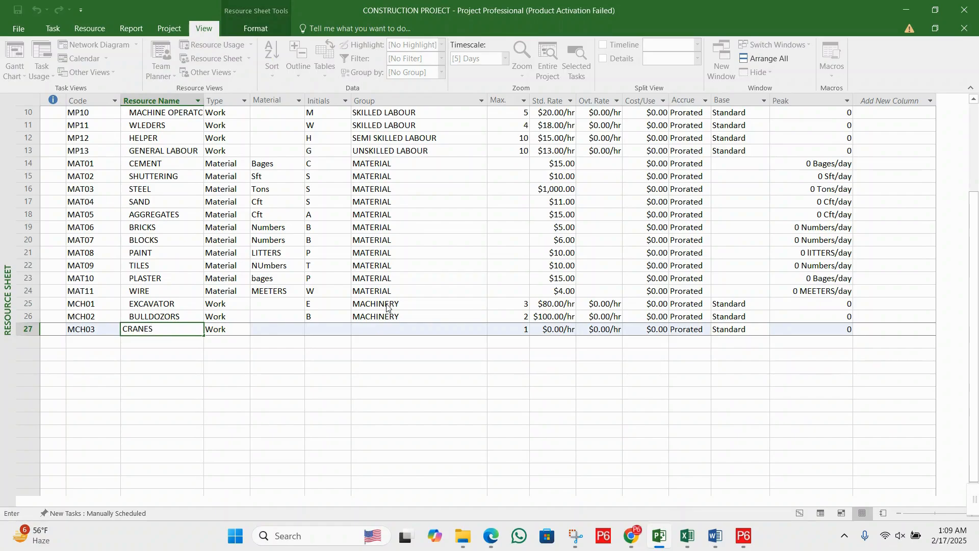
key("Tab")
key("Tab")
key("Tab")
key("Tab")
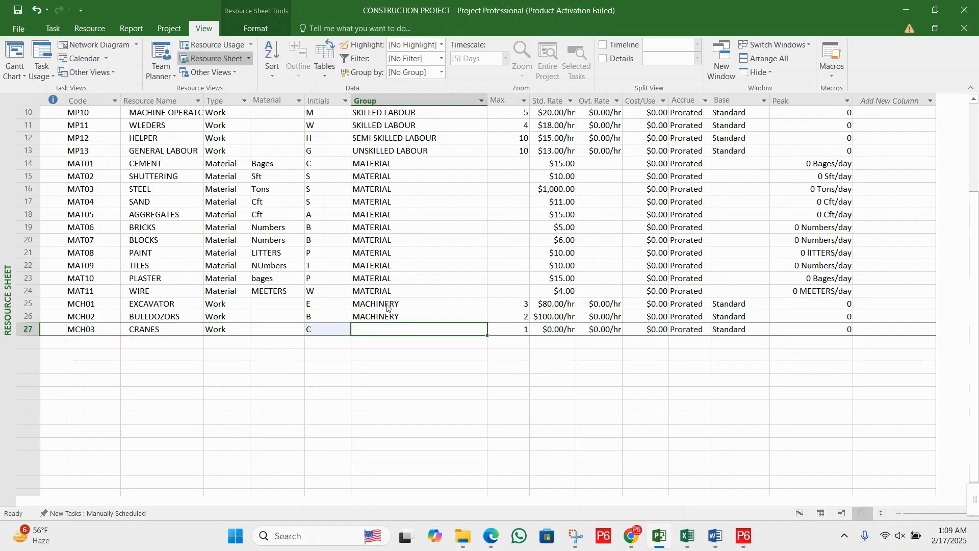
- Fill in the cranes' group as MACHINERY, matching the bulldozers' group
key("Up")
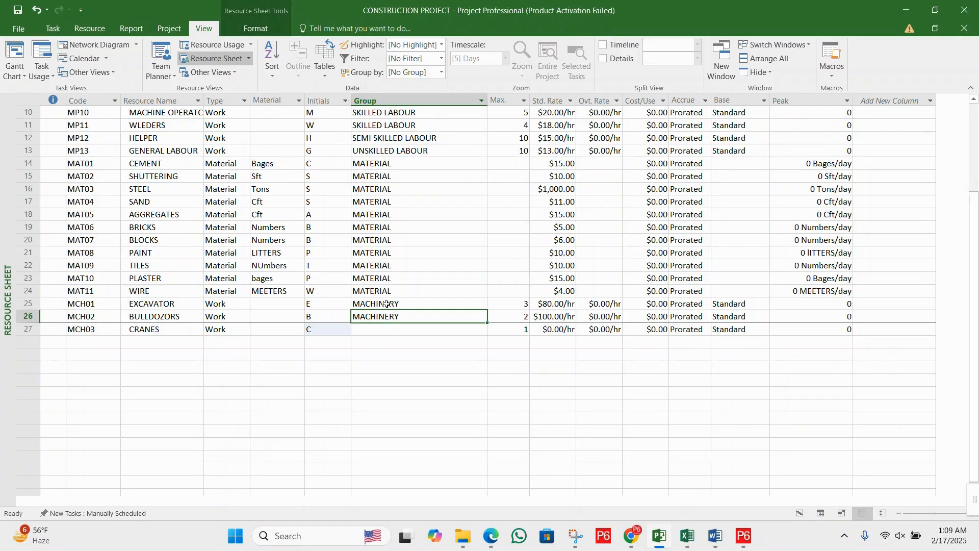
key("Down")
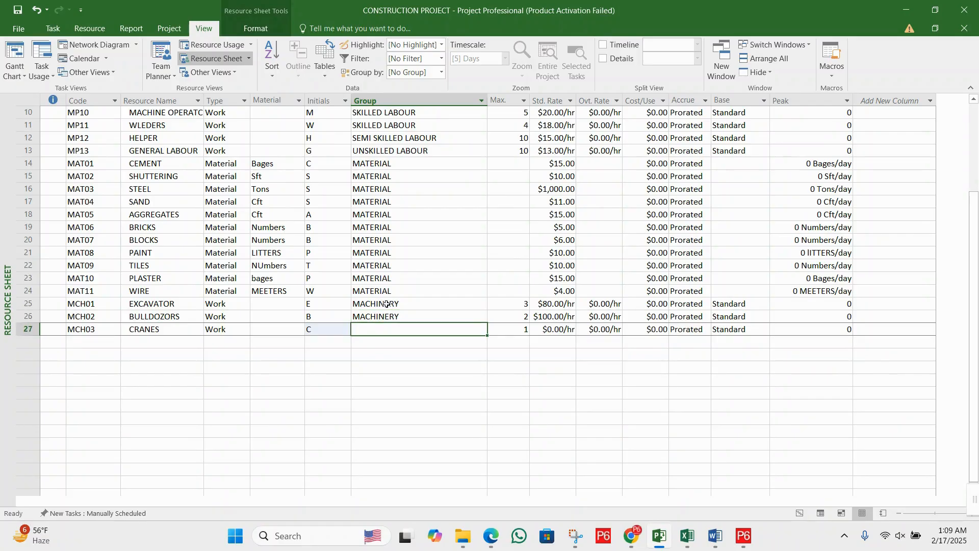
type("MACHINERY")
key("Tab")
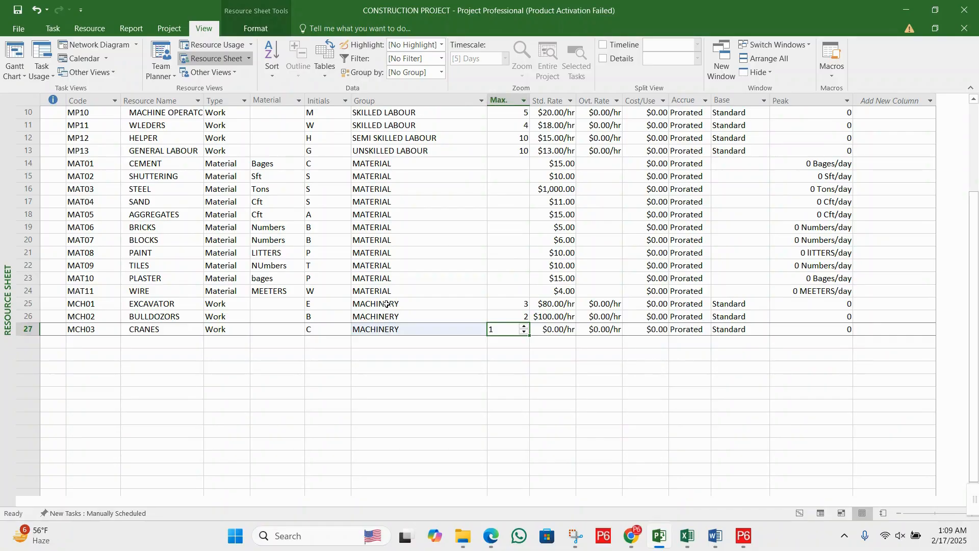
- Set the cranes' standard rate to 150 per hour
key("Tab")
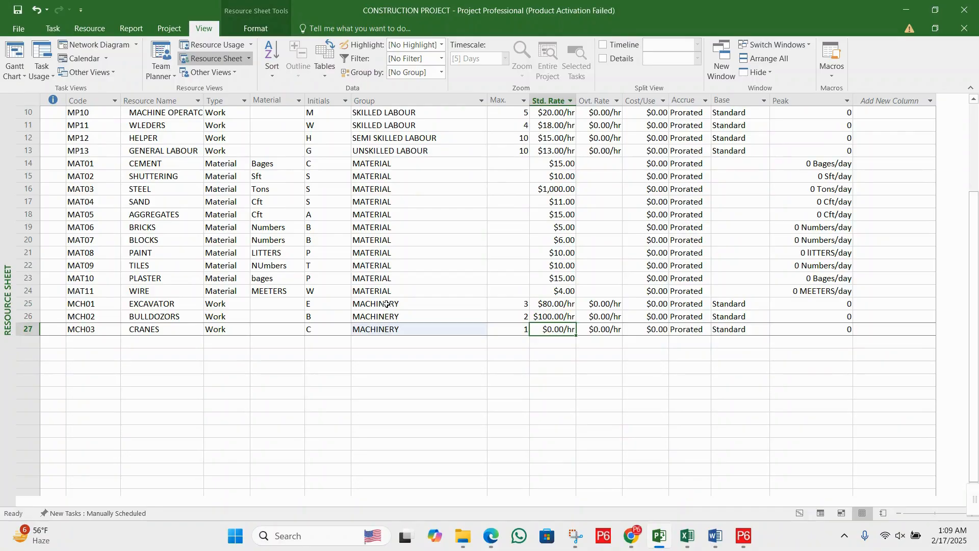
type("150")
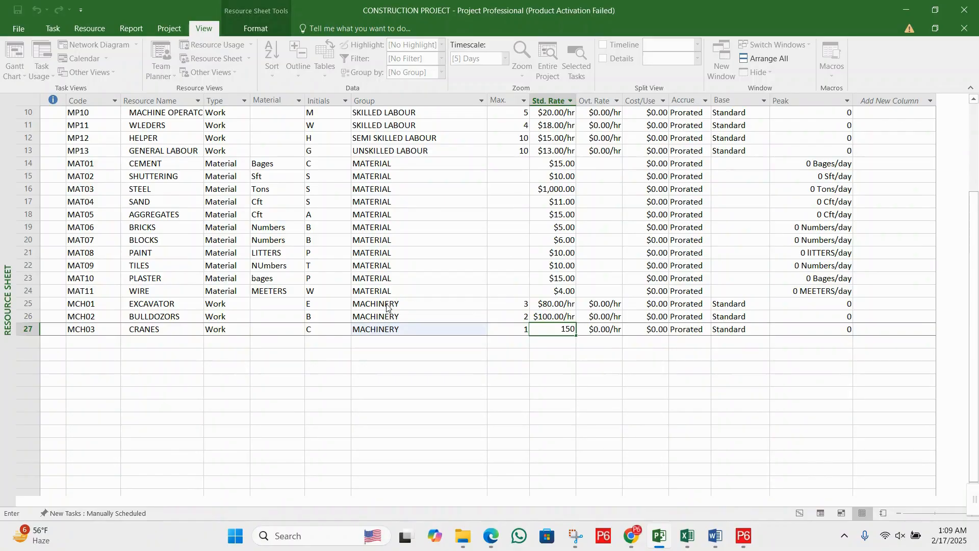
key("Return")
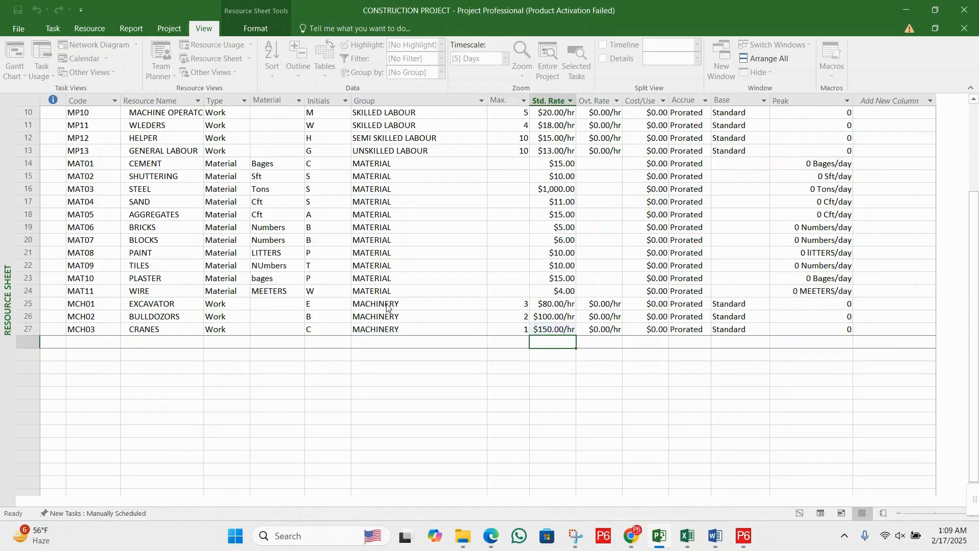
- Add a new resource in the row below the cranes with the code MCH04 and the name ROLLERS
key("Left")
key("Left")
key("Left")
key("Left")
key("Left")
key("Left")
key("Left")
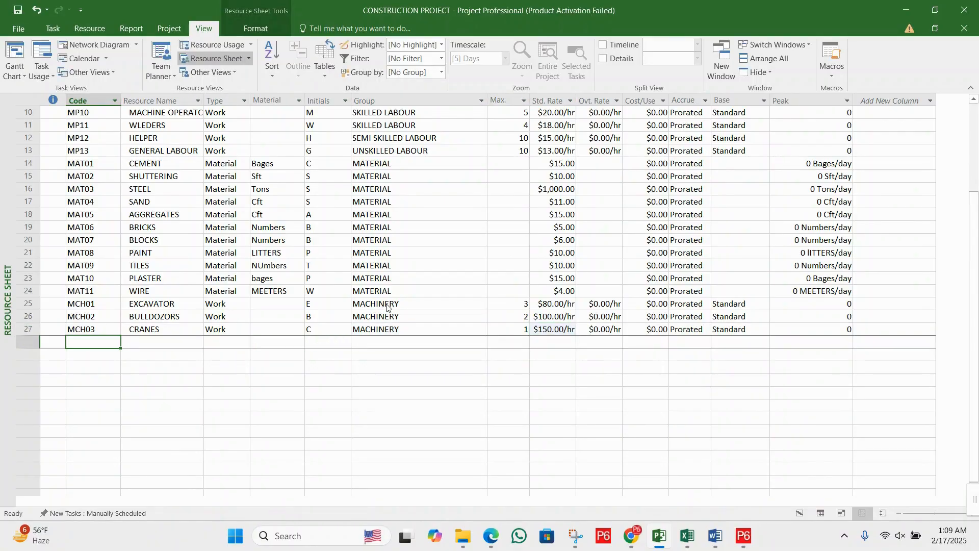
type("MCH04")
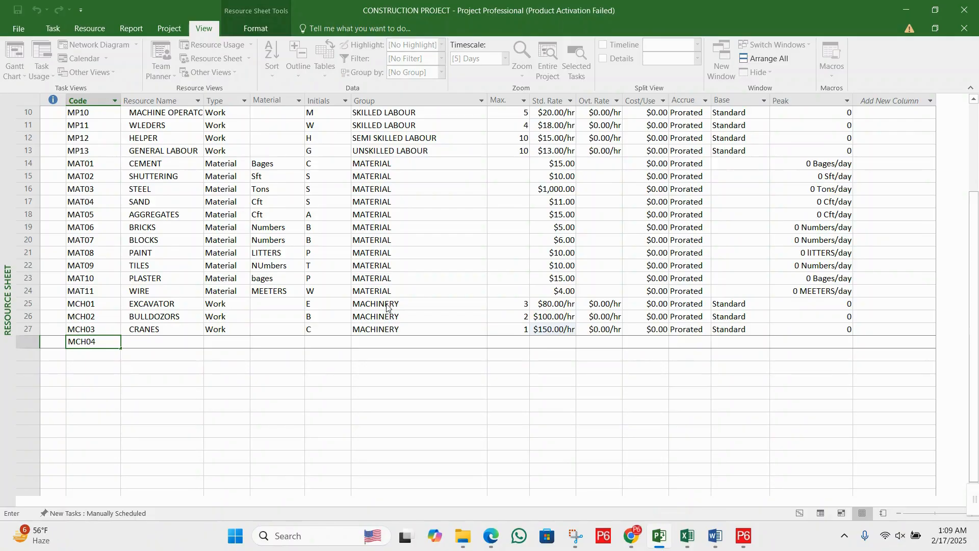
key("Tab")
type("RO")
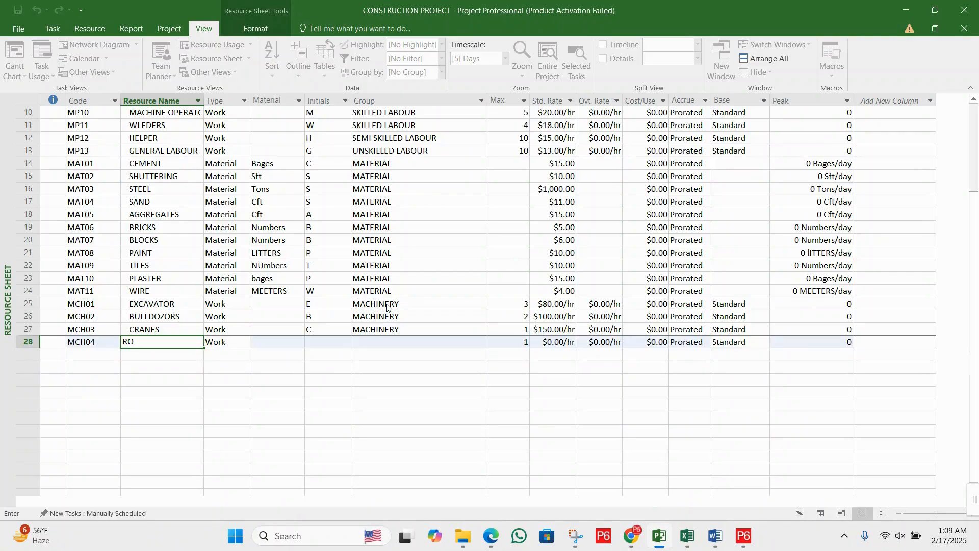
type("LLERS")
- Fill in the rollers' group as MACHINERY by copying the cranes' group
key("Tab")
key("Tab")
key("Tab")
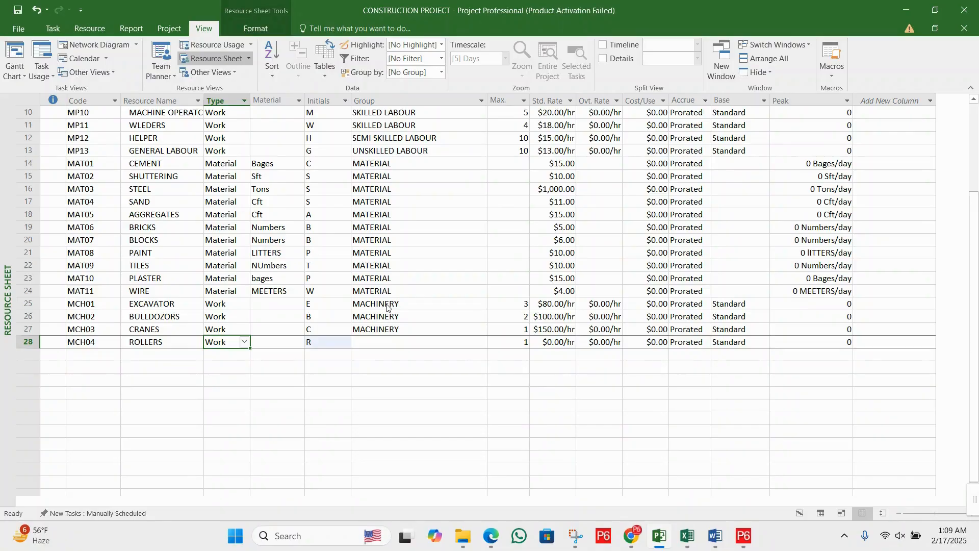
key("Tab")
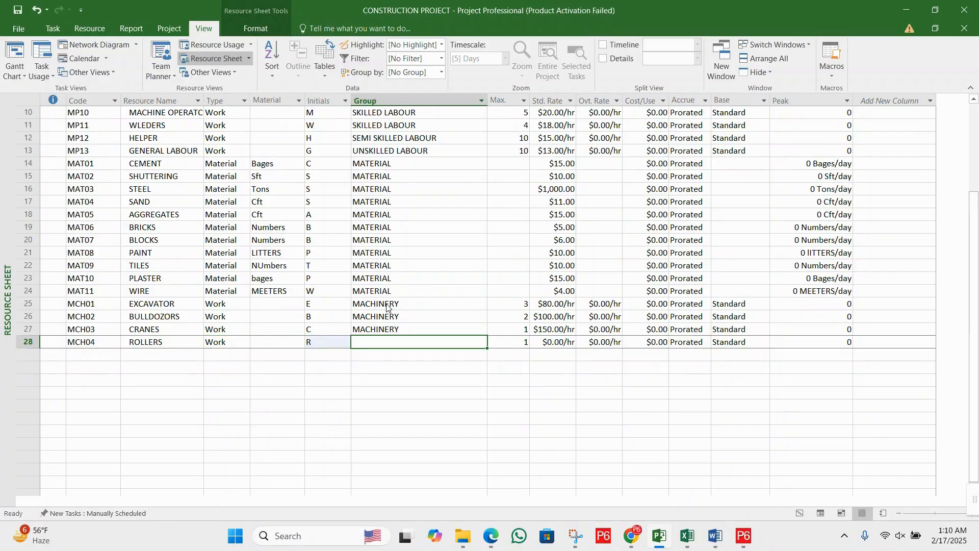
key("Up")
key("ctrl+c")
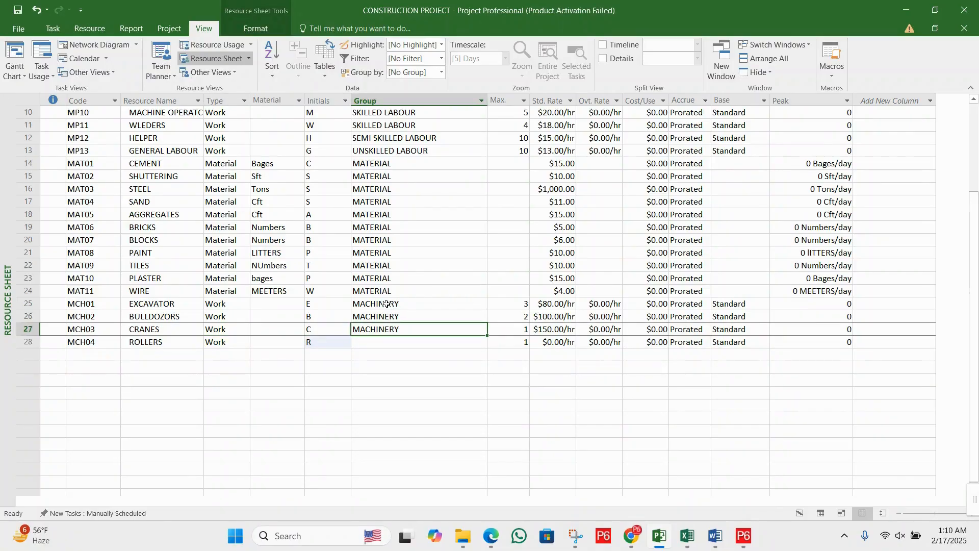
key("Down")
key("ctrl+v")
- Set the rollers' maximum units to 2 and their standard rate to 100 per hour
key("Tab")
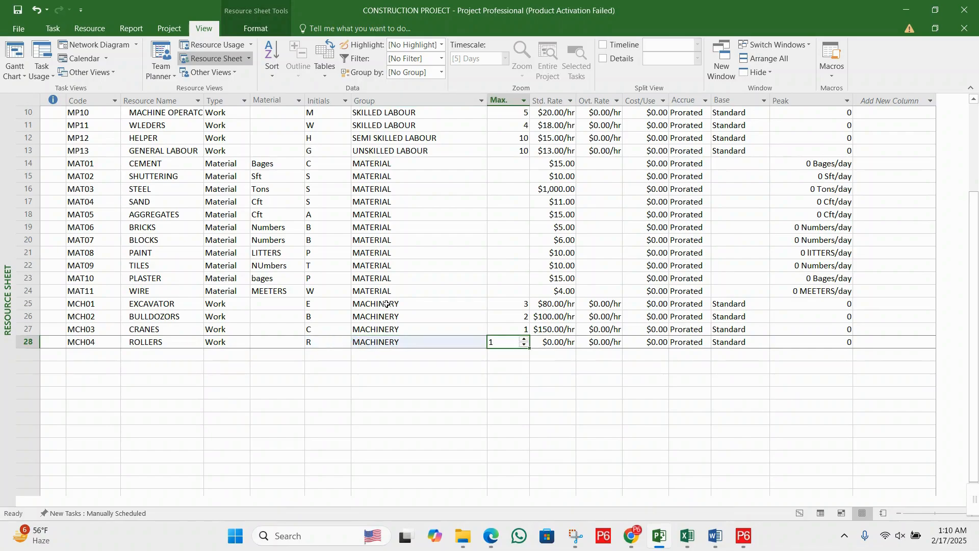
type("2")
key("Tab")
type("1")
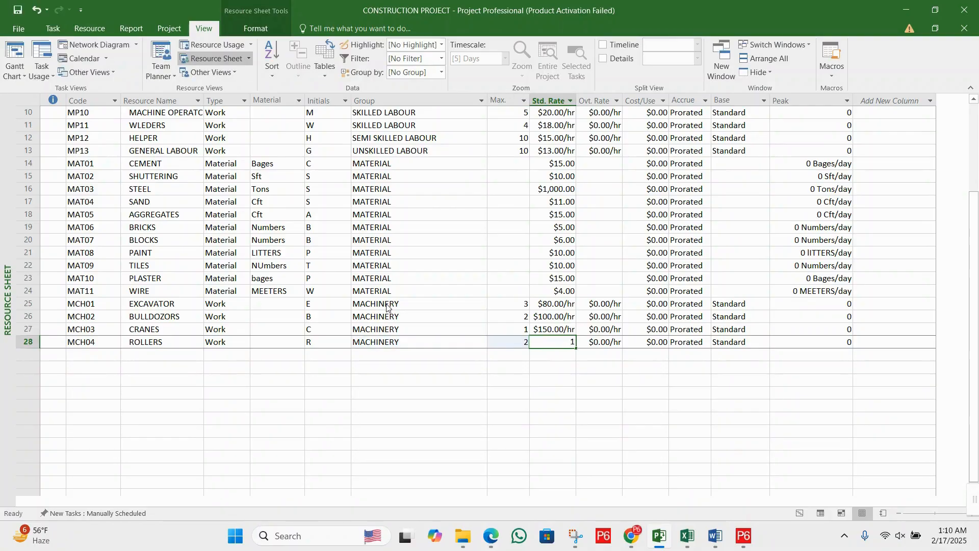
type("00")
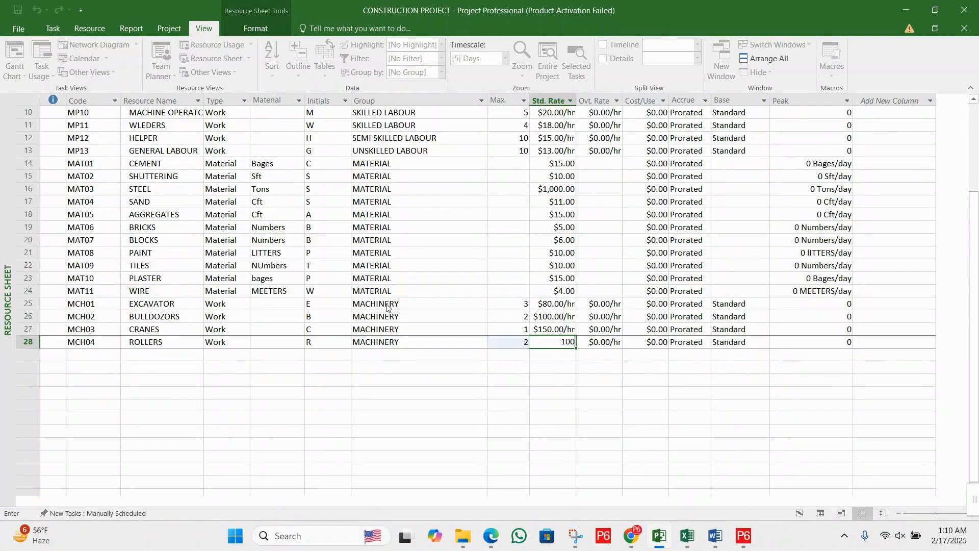
key("Return")
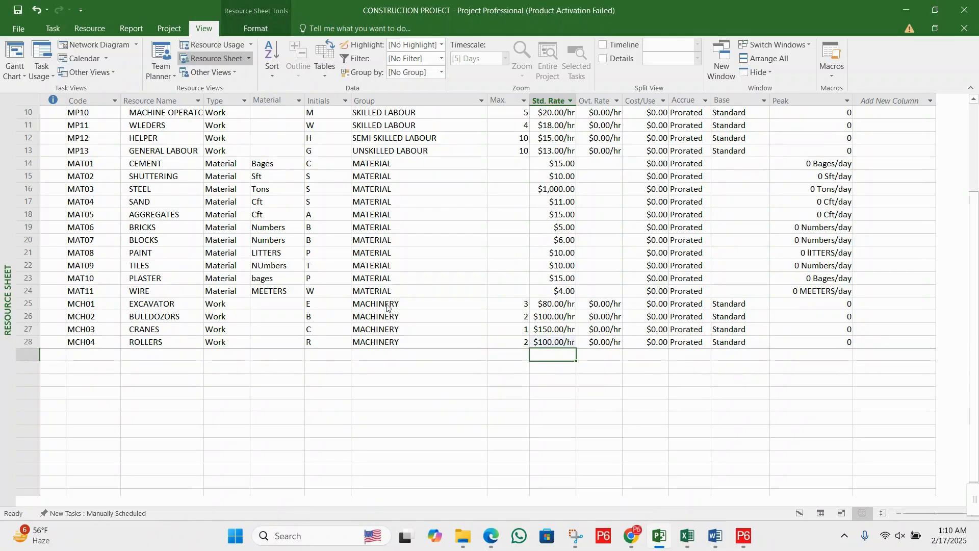
- Add a new resource in the row below the rollers with the code MCH05 and the name MIXER MACHINE
key("Left")
key("Left")
key("Left")
key("Left")
key("Left")
key("Left")
key("Left")
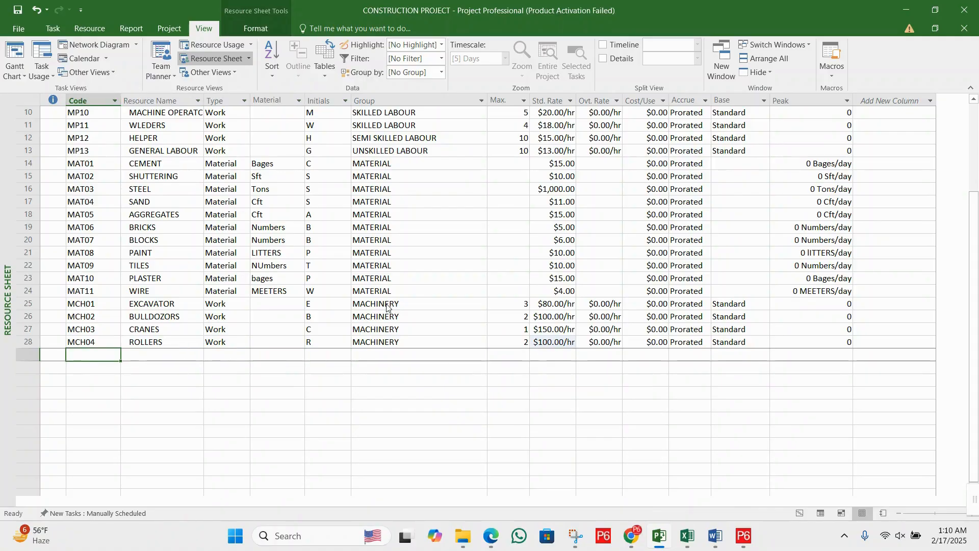
type("MCH05")
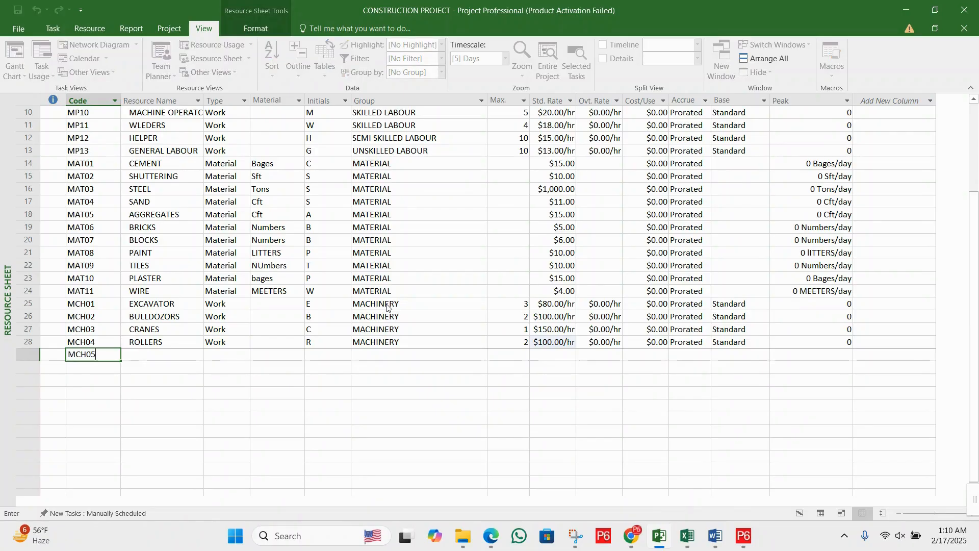
key("Tab")
type("M")
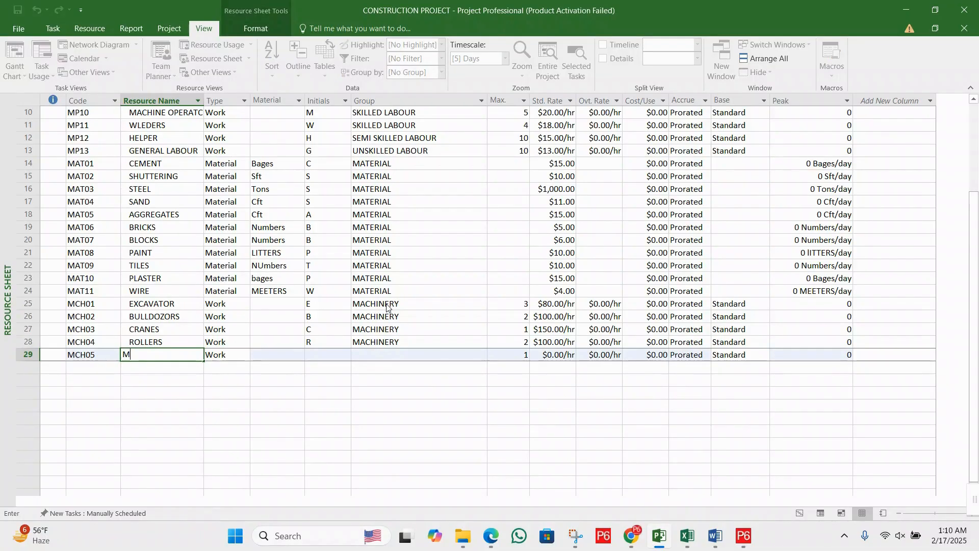
type("IXER MACHINE")
- Fill in the mixer machine's group as MACHINERY by pasting the copied group value
key("Tab")
key("Tab")
key("Tab")
key("Tab")
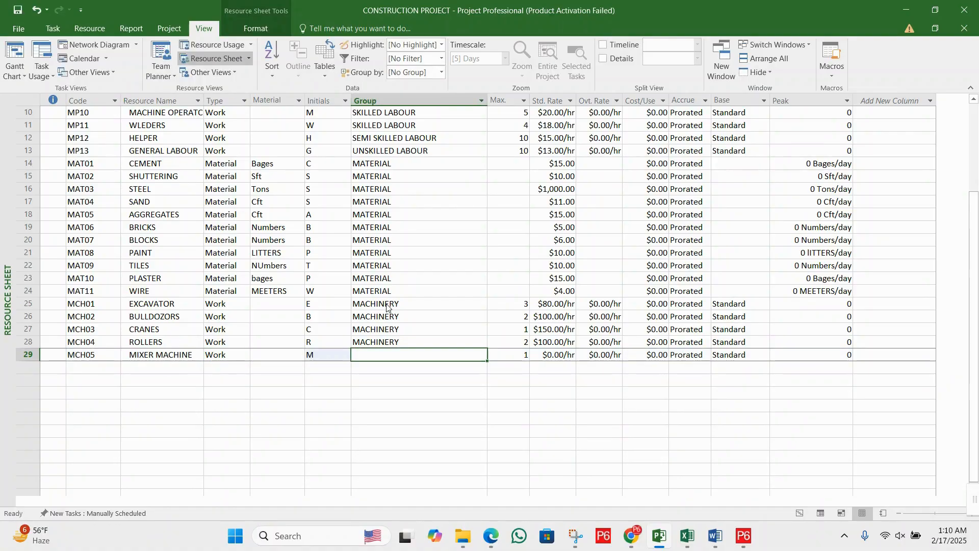
key("Up")
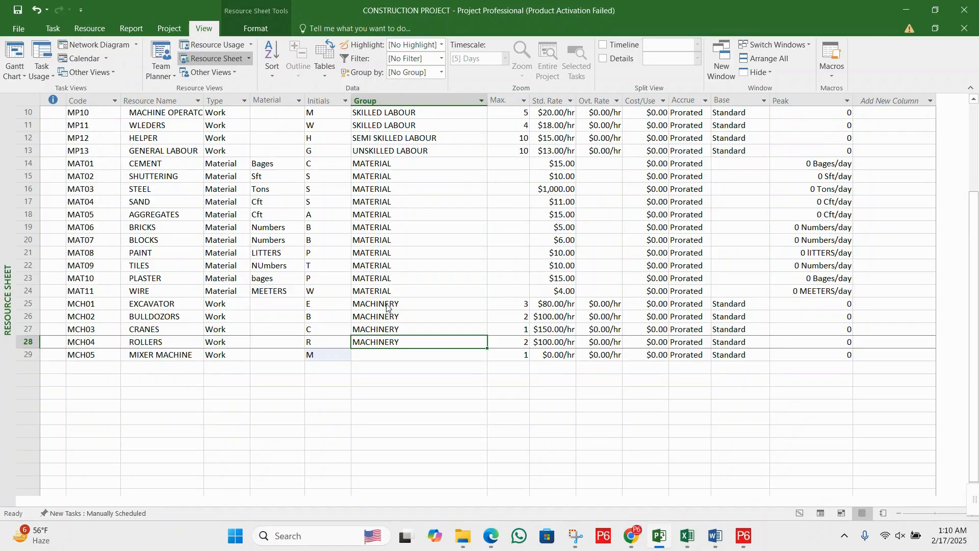
key("Down")
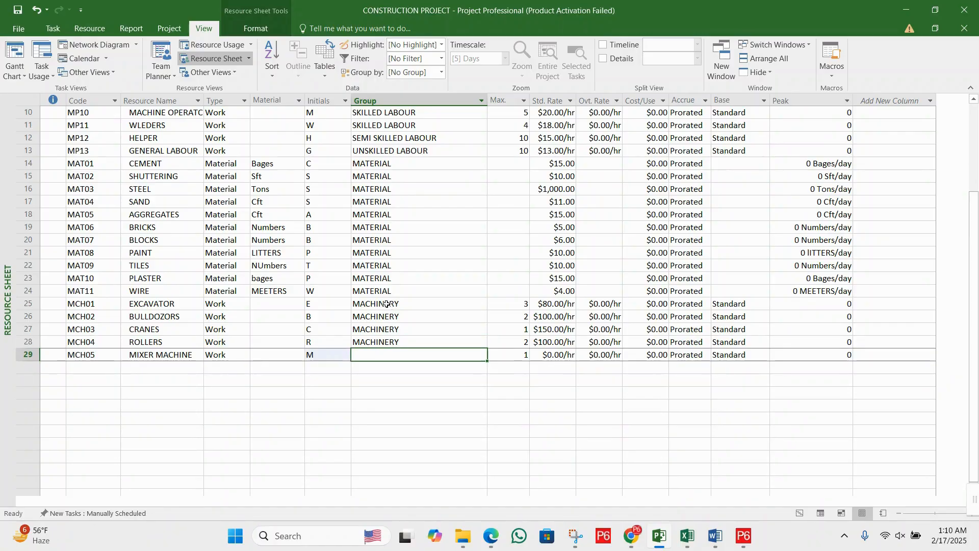
key("ctrl+v")
- Set the mixer machine's maximum units to 2 and its standard rate to 50 per hour
key("Tab")
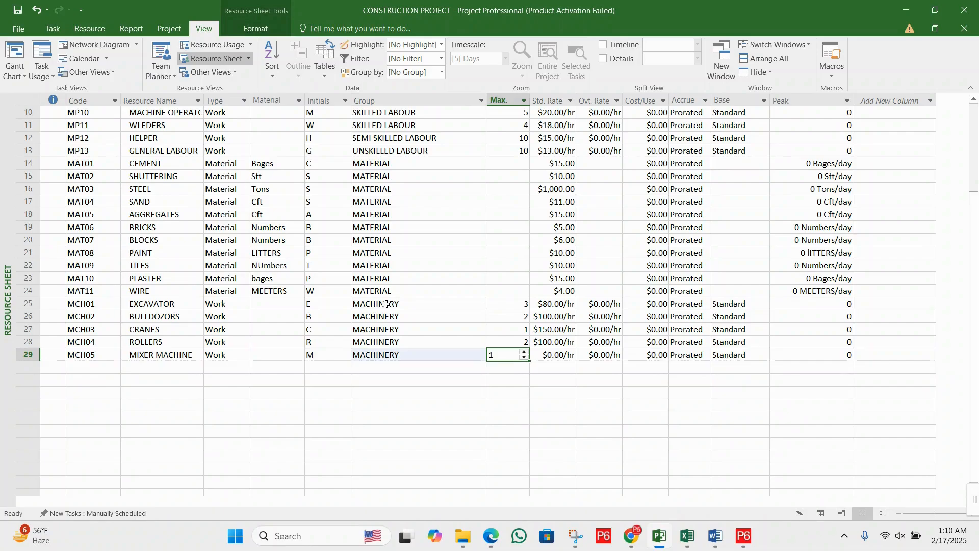
type("2")
key("Tab")
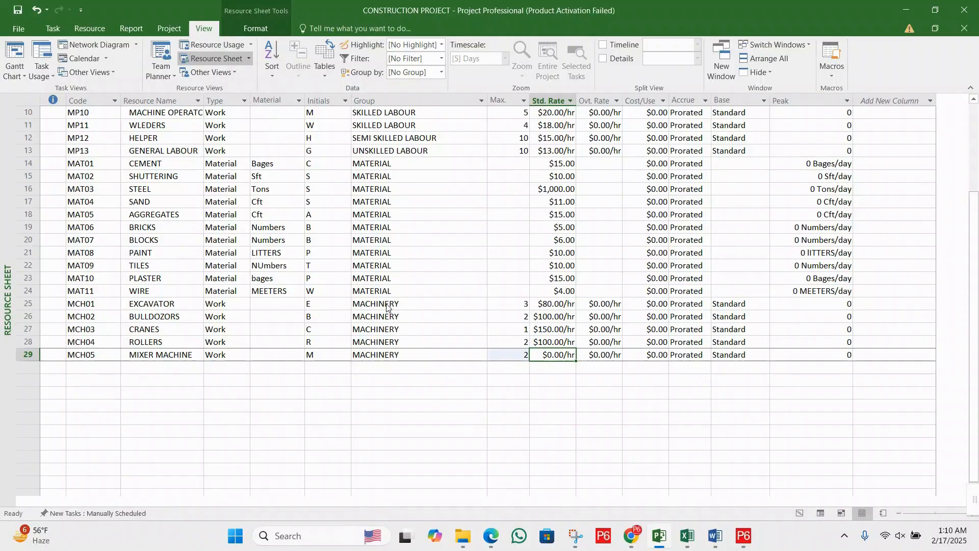
type("50")
key("Return")
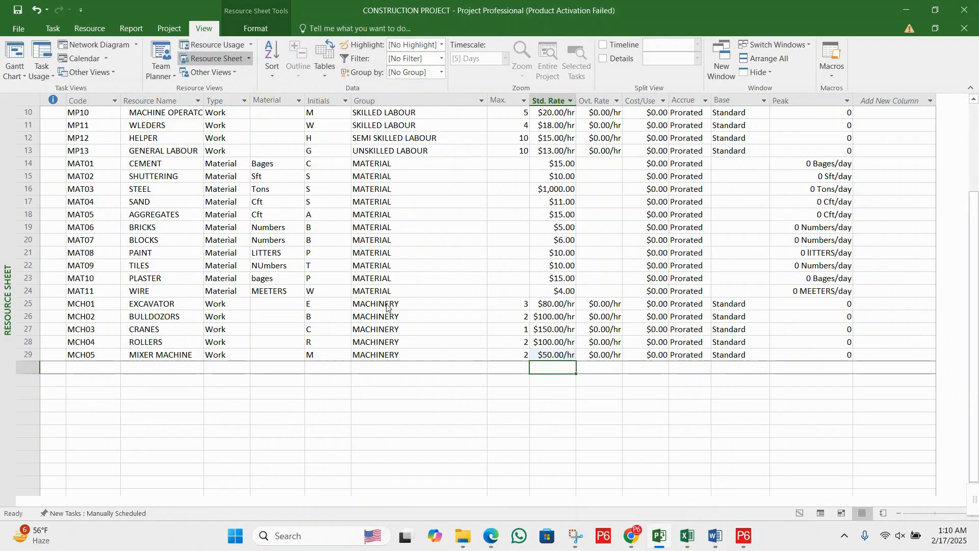
- Add a new resource in the row below the mixer machine with the code MCHO6 and the name VIBATORS
key("Left")
key("Left")
key("Left")
key("Left")
key("Left")
key("Left")
key("Left")
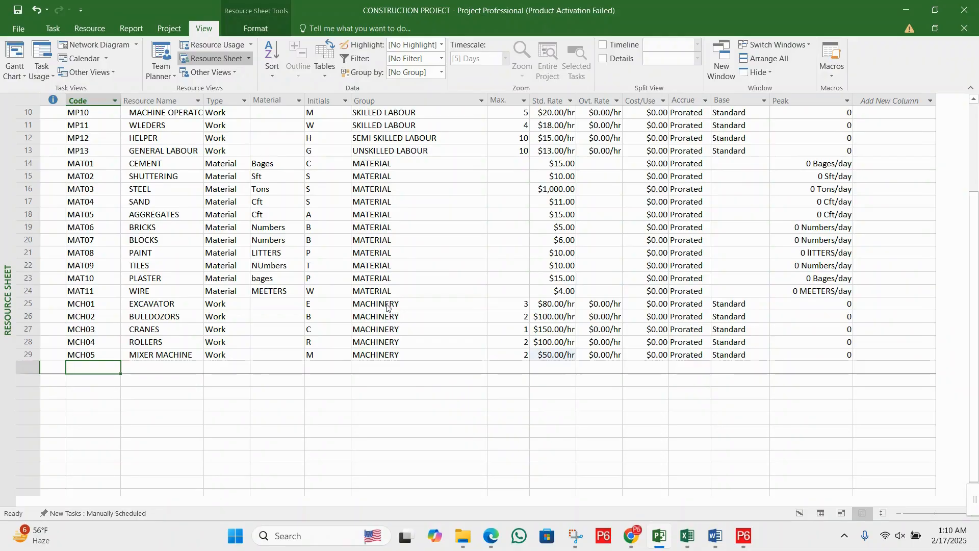
type("MCHO")
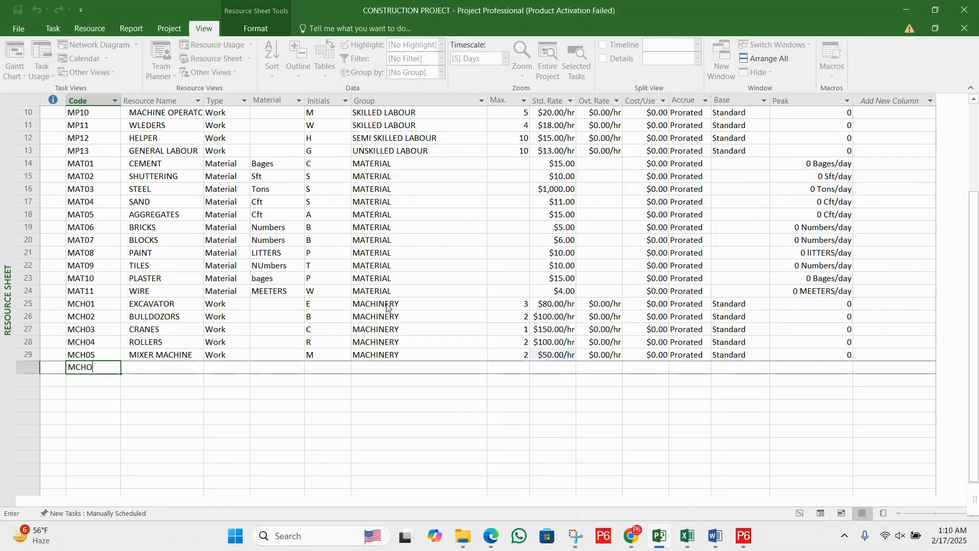
type("6")
key("Tab")
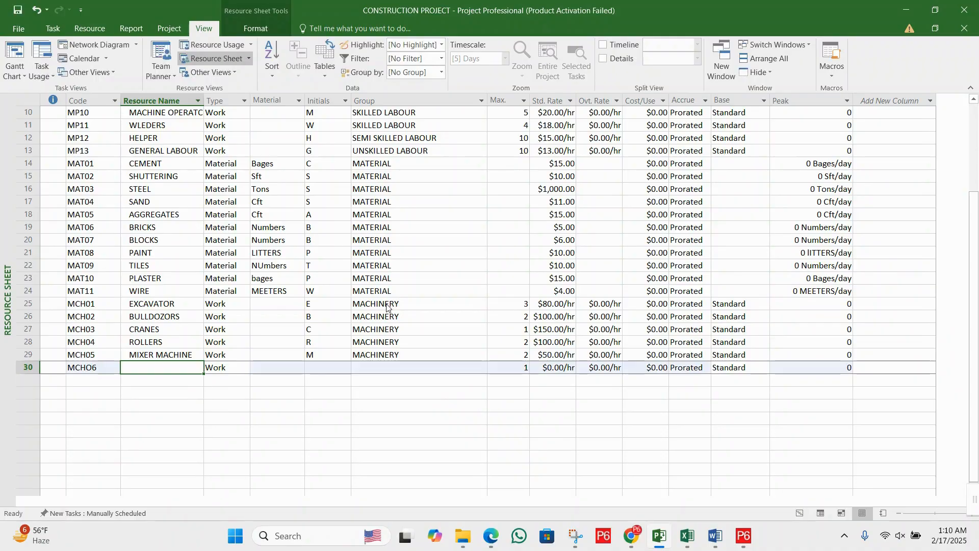
type("VIBA")
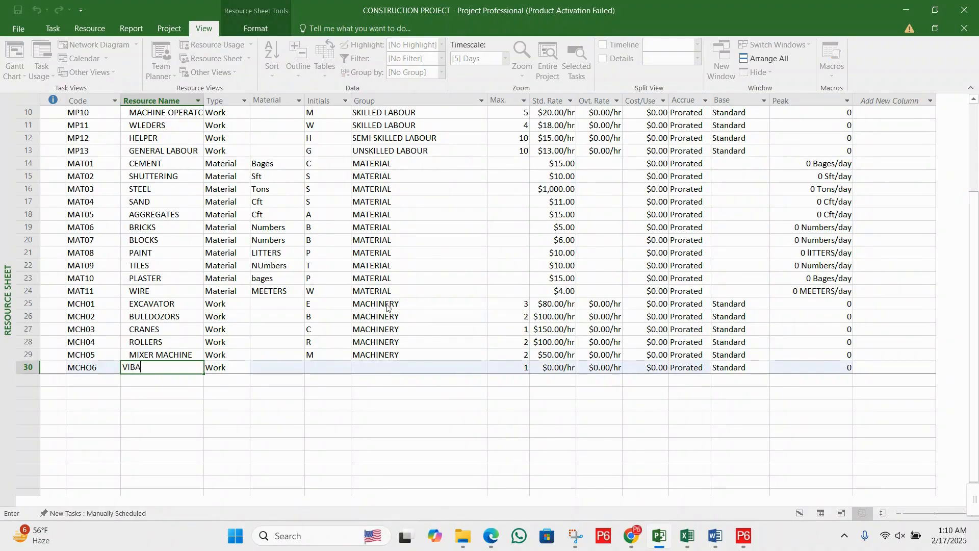
type("TORS")
- Fill in the group of the VIBATORS resource as MACHINERY by pasting the copied value
key("Tab")
key("Tab")
key("Tab")
key("Tab")
key("Up")
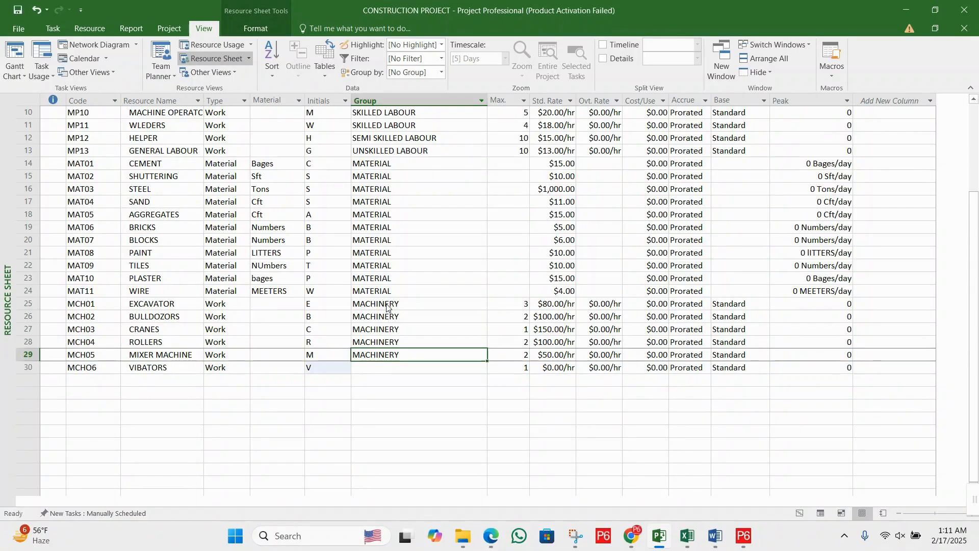
key("Down")
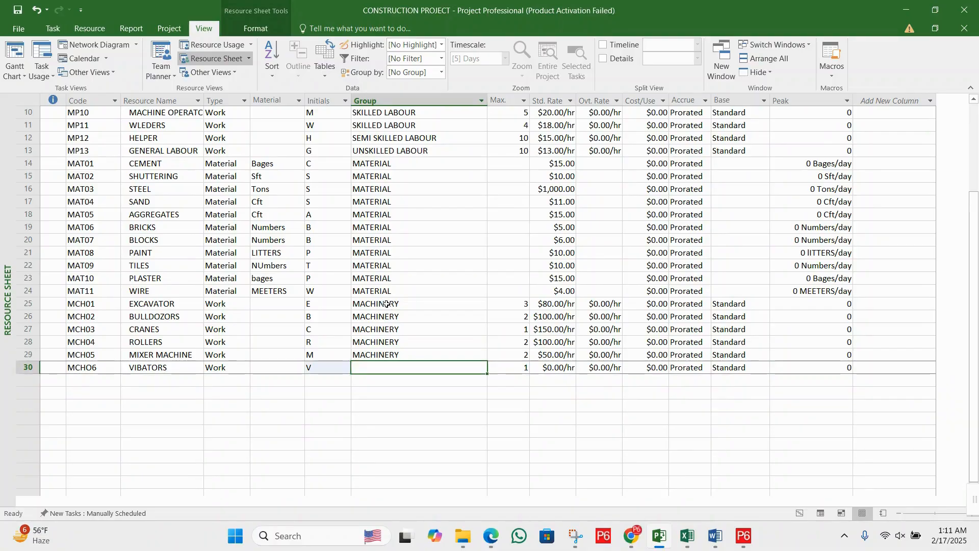
type("MACHINERY")
- Set the standard rate of the VIBATORS resource to 30 per hour
key("Tab")
key("Tab")
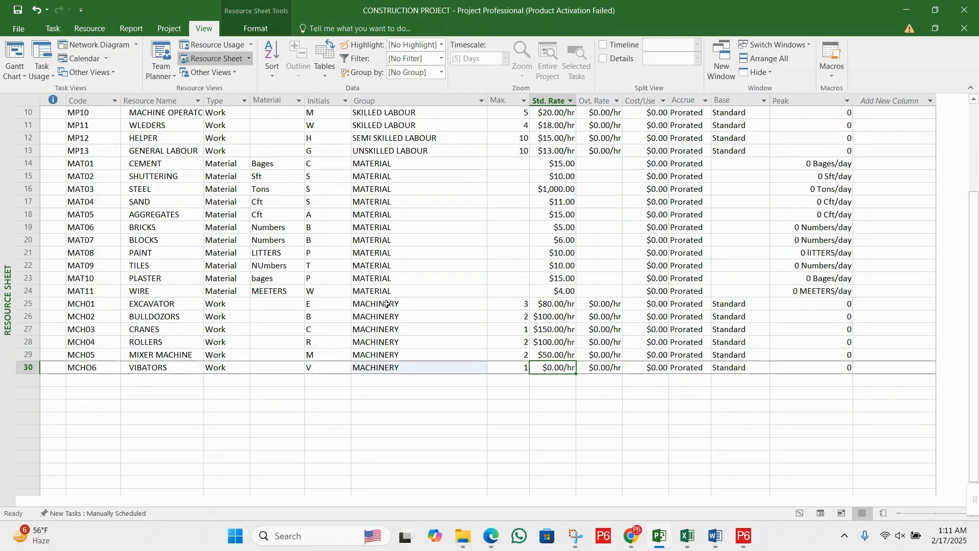
type("30")
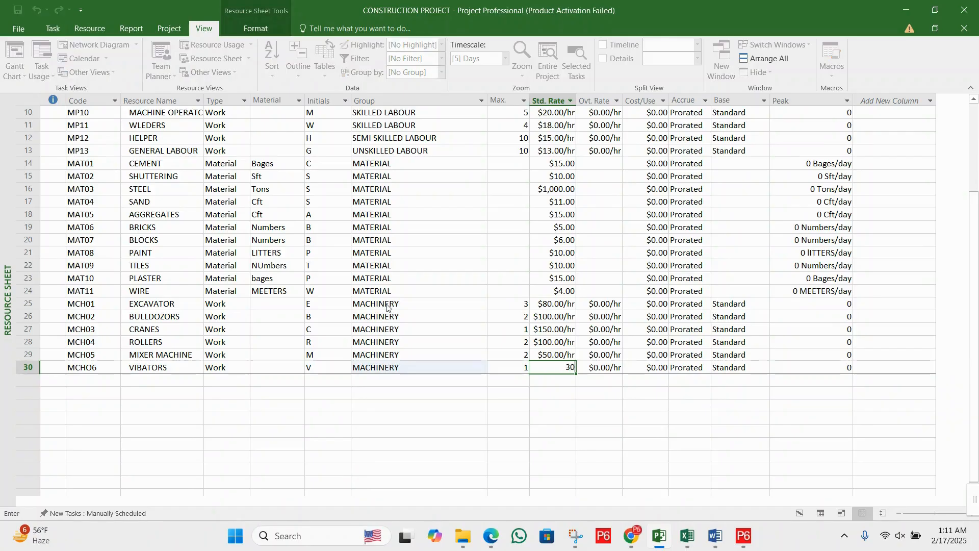
key("Return")
- Add a new resource in the row below VIBATORS with the code MCH07 and the name DRILLS
key("Left")
key("Left")
key("Left")
key("Left")
key("Left")
key("Left")
key("Left")
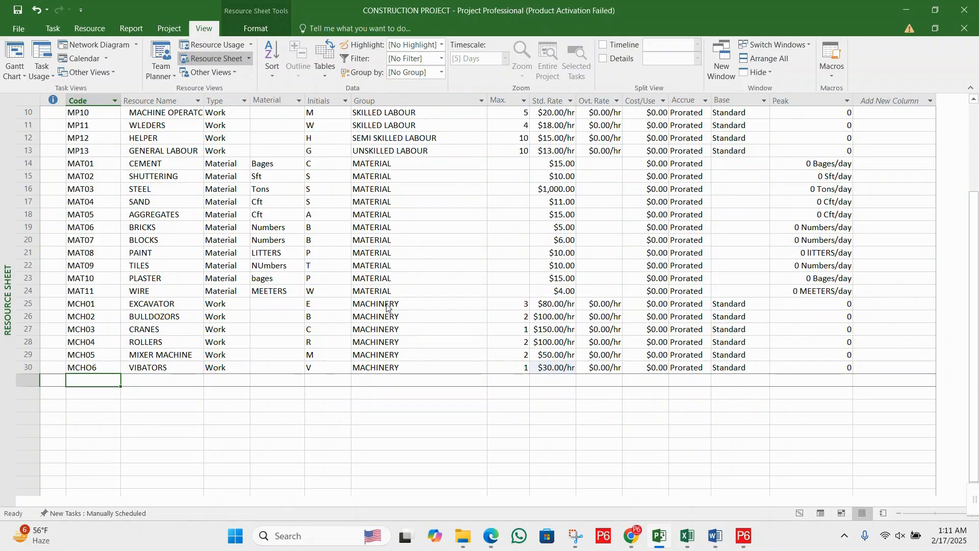
type("MCH")
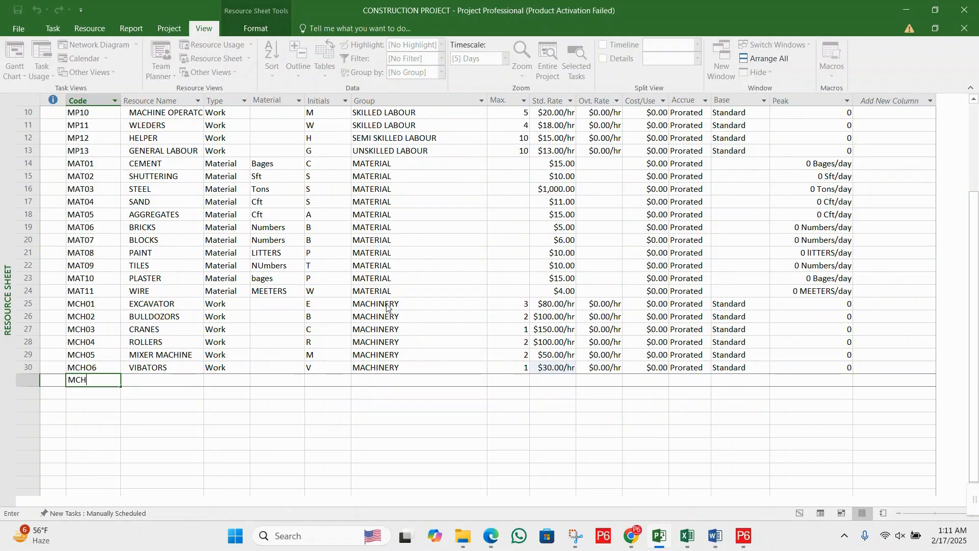
type("07")
key("Tab")
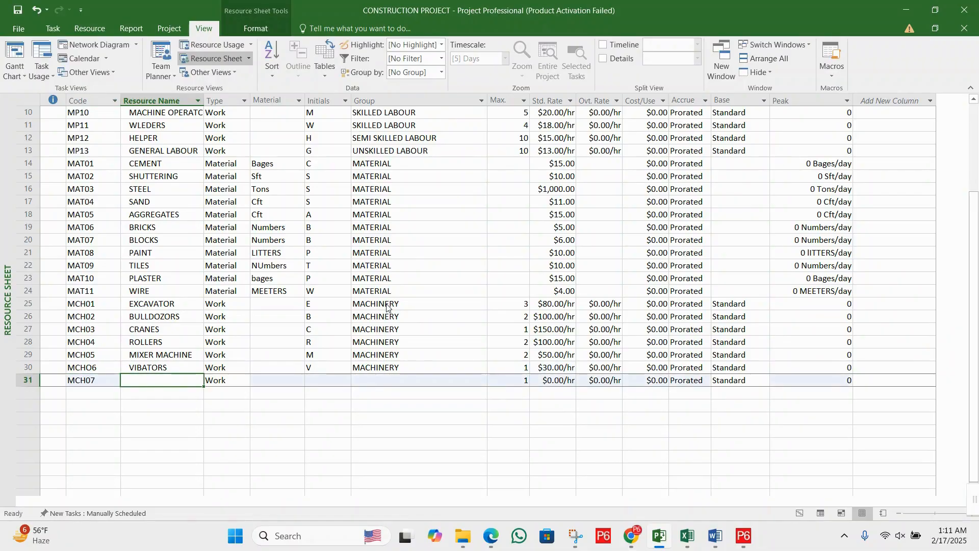
type("DRILLS")
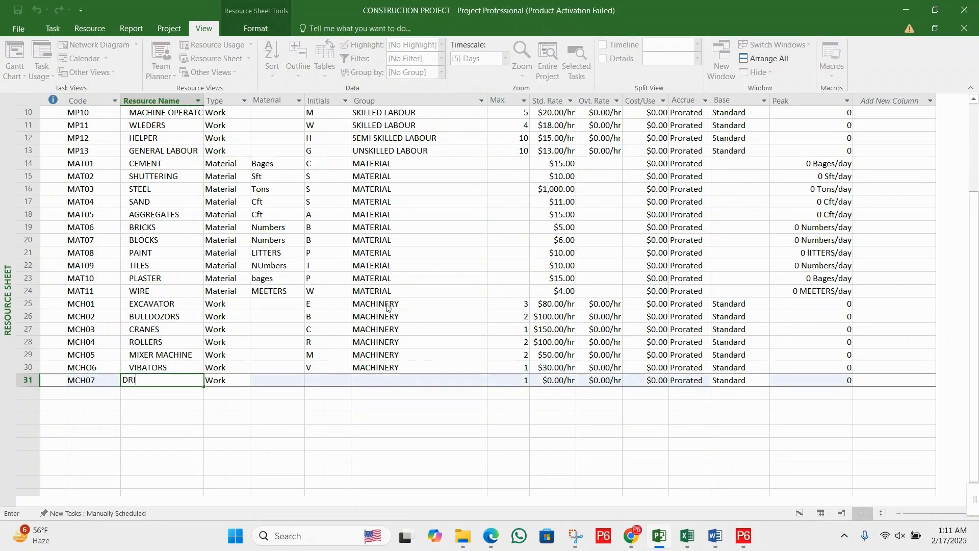
- Fill in the drills' group as MACHINERY by pasting the copied group value
key("Tab")
key("Tab")
key("Tab")
key("Tab")
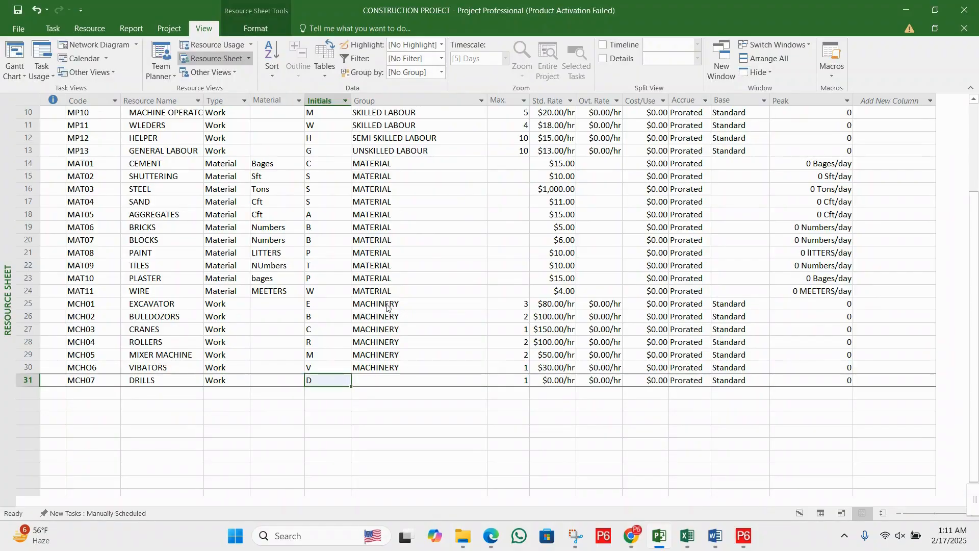
key("Up")
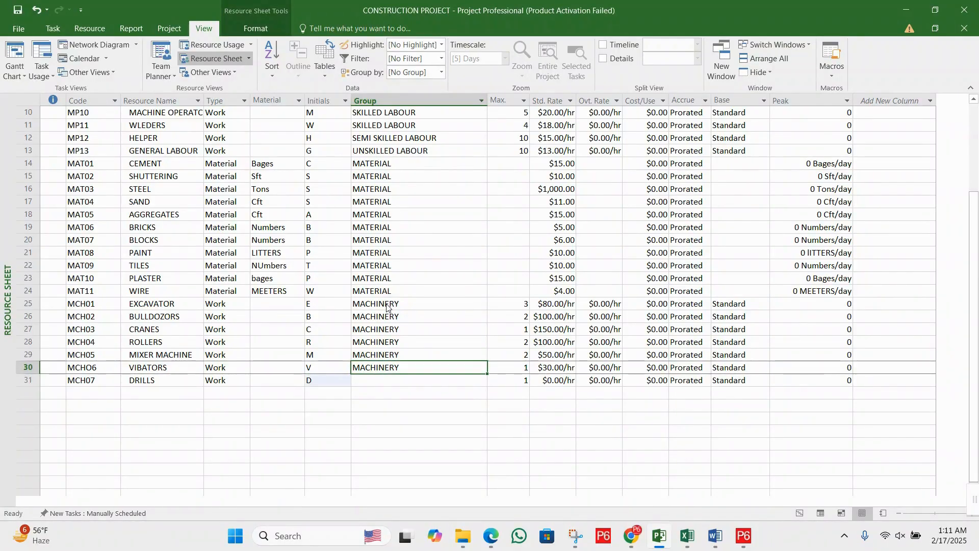
key("Down")
key("Up")
key("Down")
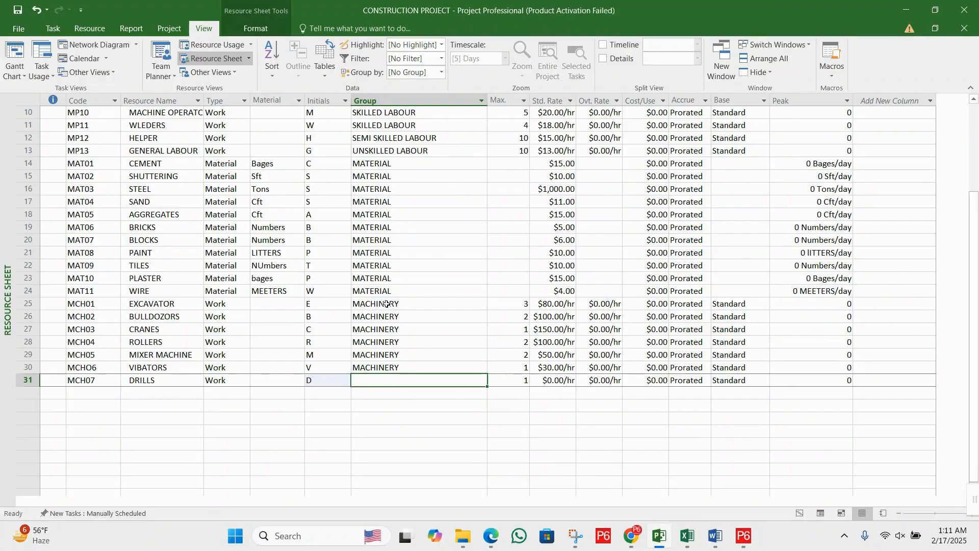
type("MACHINERY")
- Set the maximum units of the DRILLS resource to 3 and its standard rate to 50 per hour
key("Right")
key("Right")
key("Left")
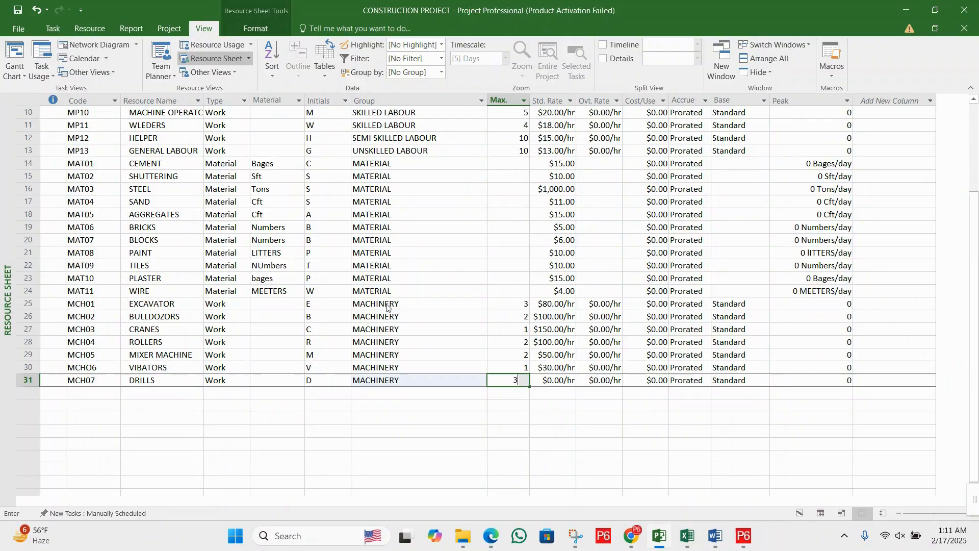
type("3")
key("Return")
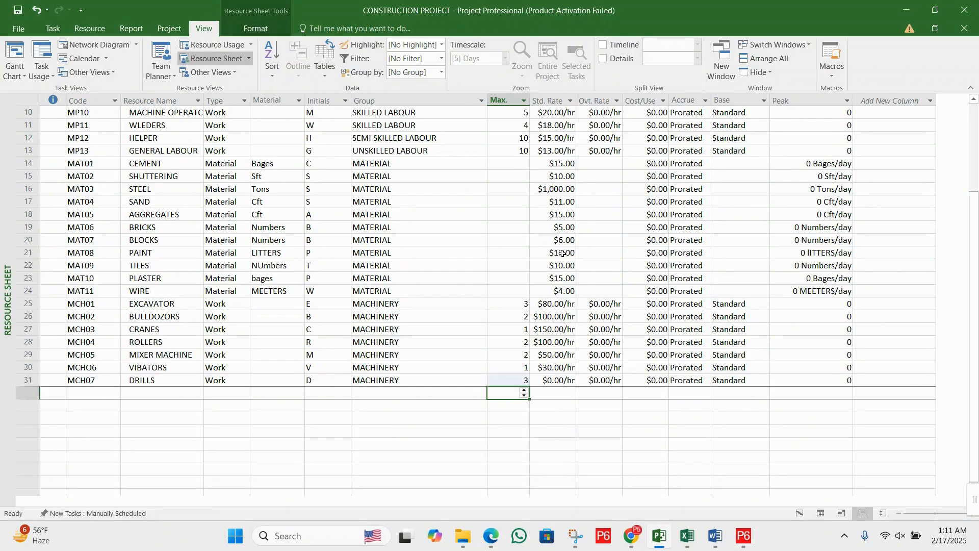
left_click(559, 380)
type("5")
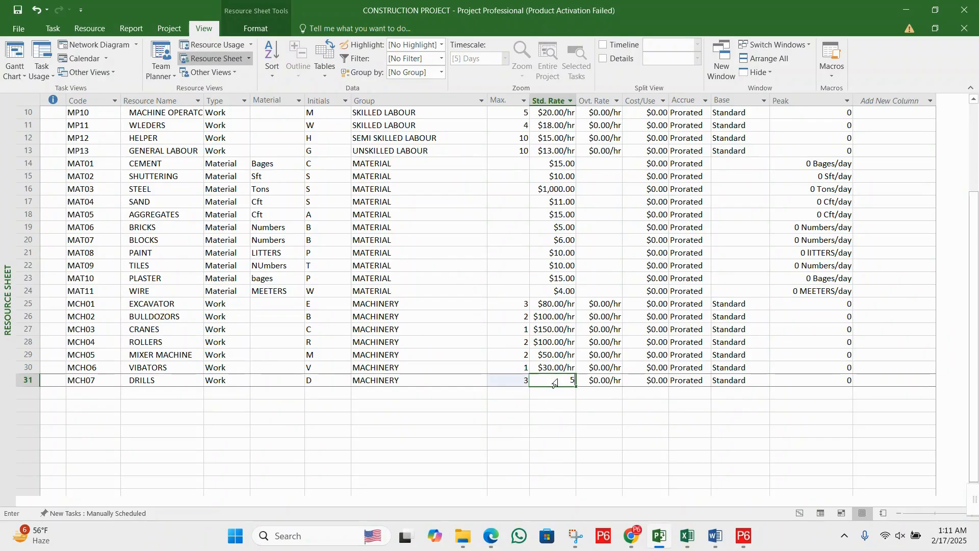
type("0")
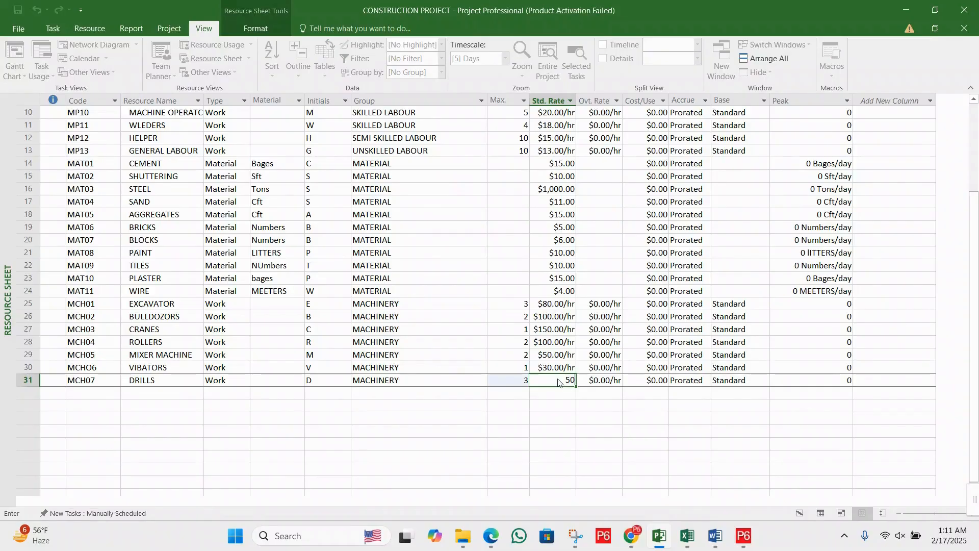
key("Return")
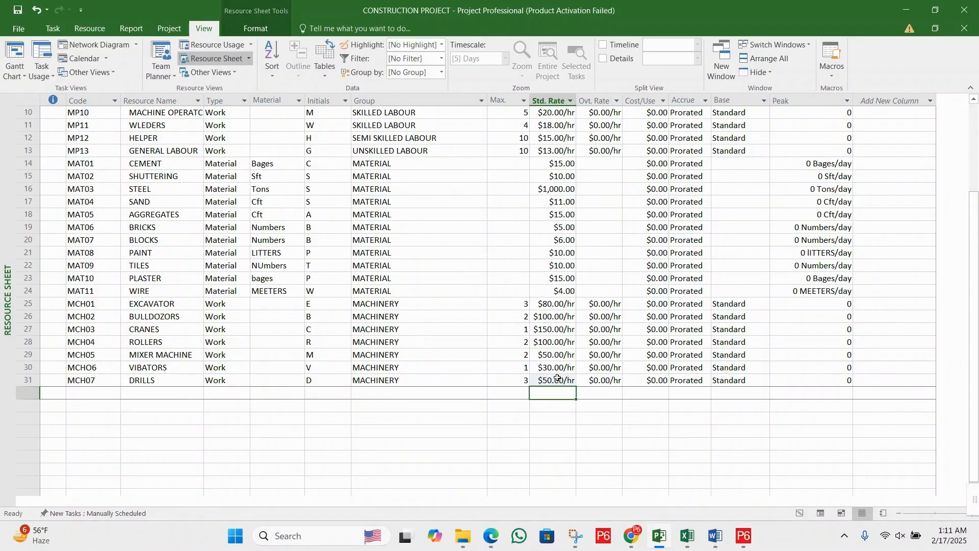
- Review the completed resource sheet, examining the machinery rows MCH01 to MCH07 and the manpower resource names in the first rows
scroll(425, 305, "up", 1)
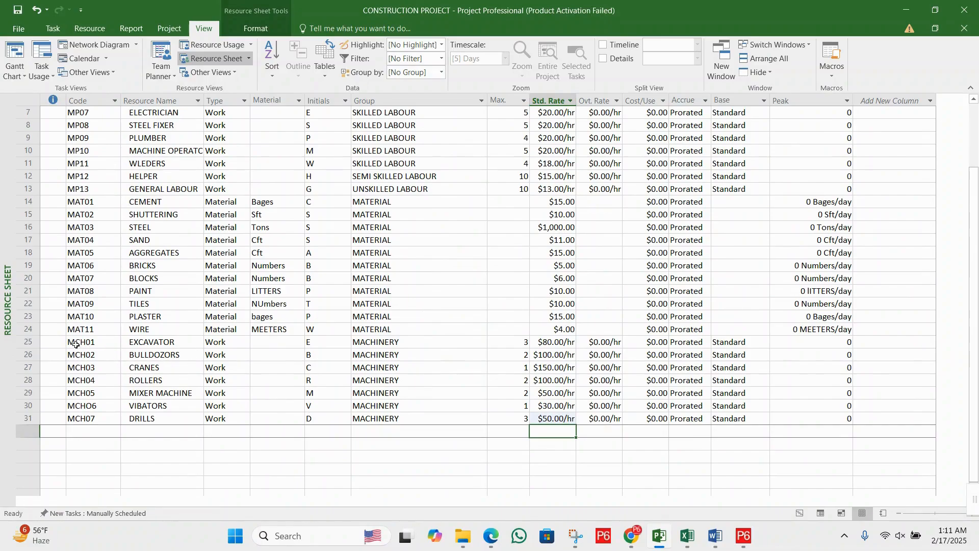
left_click_drag(75, 345, 788, 416)
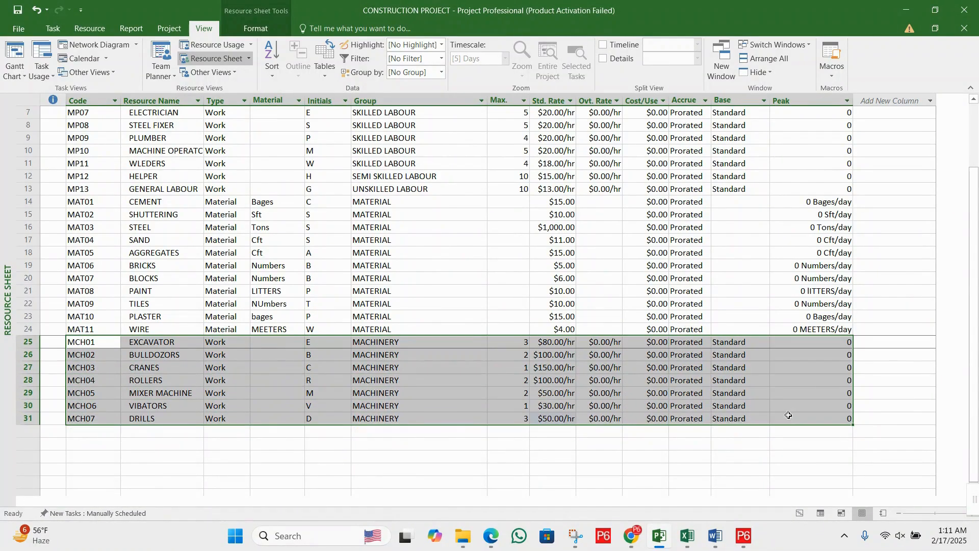
left_click(375, 395)
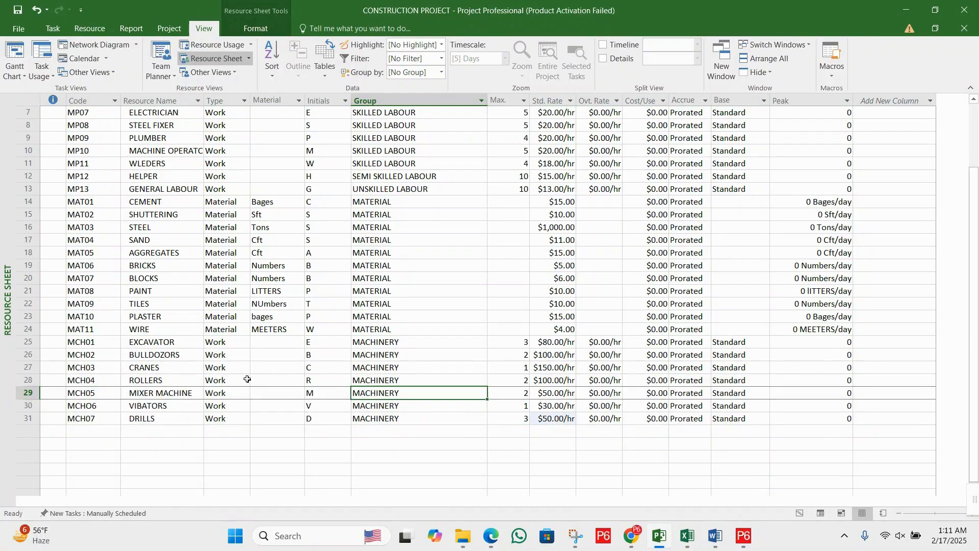
left_click(248, 379)
scroll(274, 348, "up", 2)
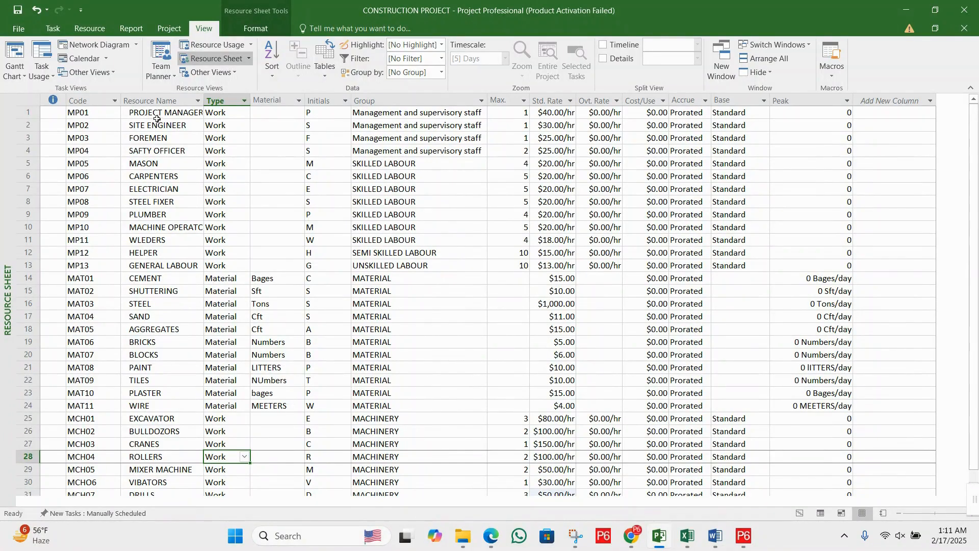
left_click_drag(156, 119, 163, 219)
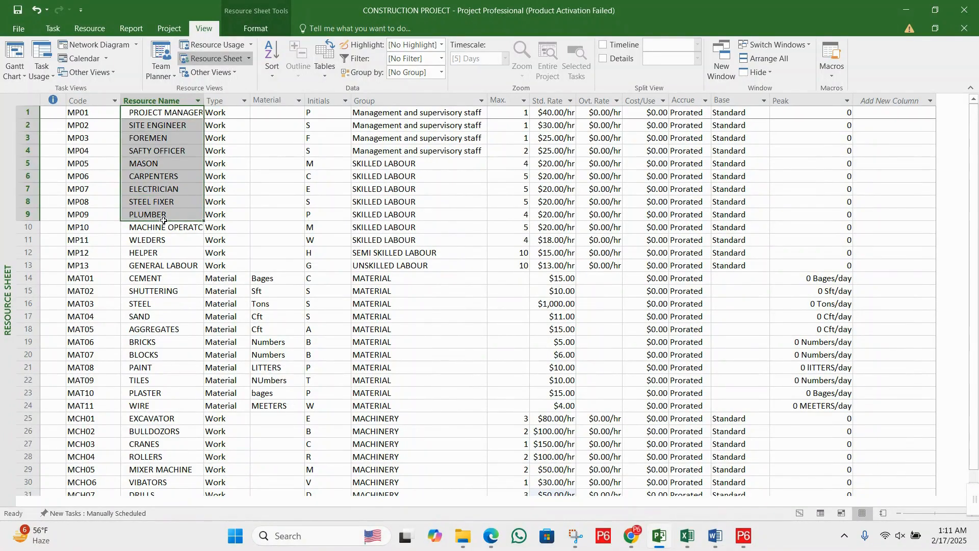
left_click(157, 231)
left_click(162, 114)
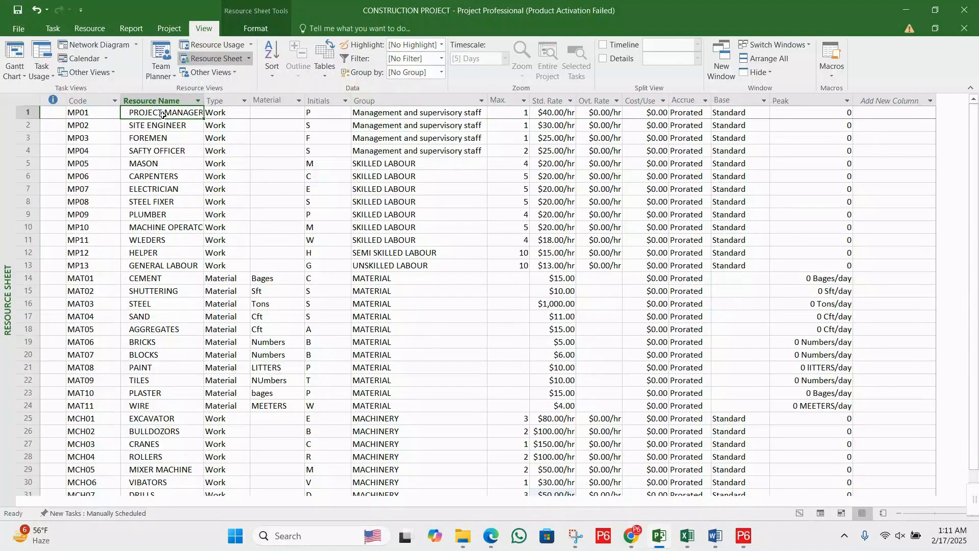
left_click_drag(167, 125, 166, 149)
left_click(159, 174)
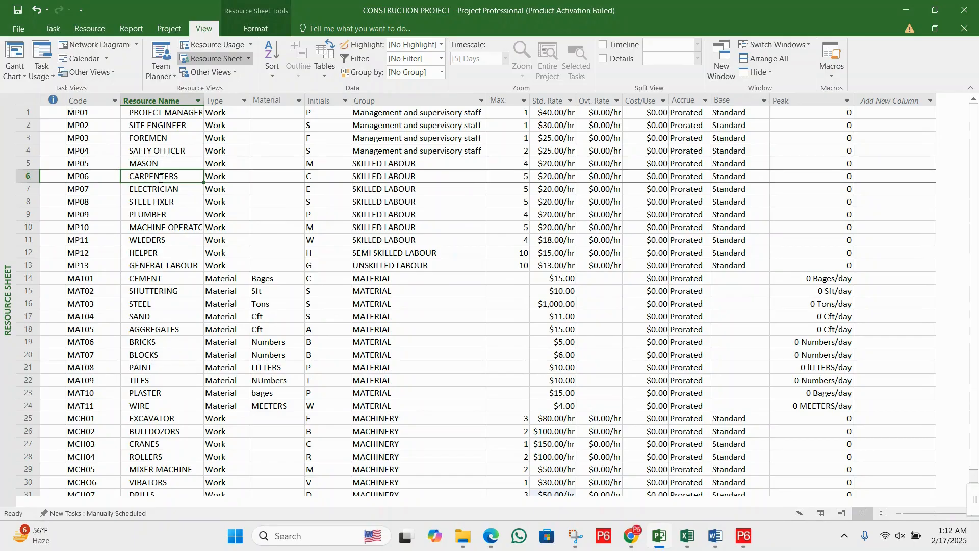
- Review the manpower resource names in the first rows, from PROJECT MANAGER to HELPER
left_click(168, 205)
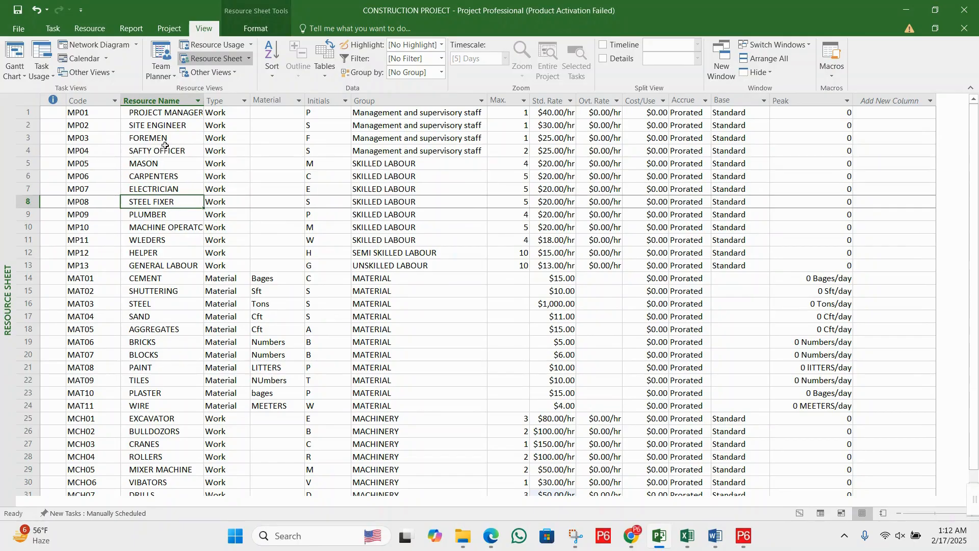
left_click_drag(172, 121, 171, 214)
left_click(171, 227)
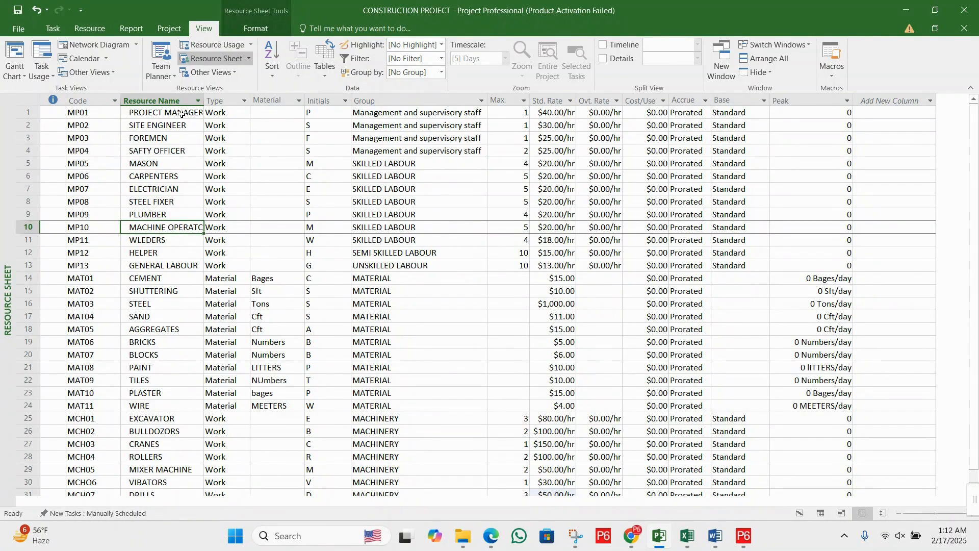
left_click_drag(176, 113, 166, 228)
left_click(156, 239)
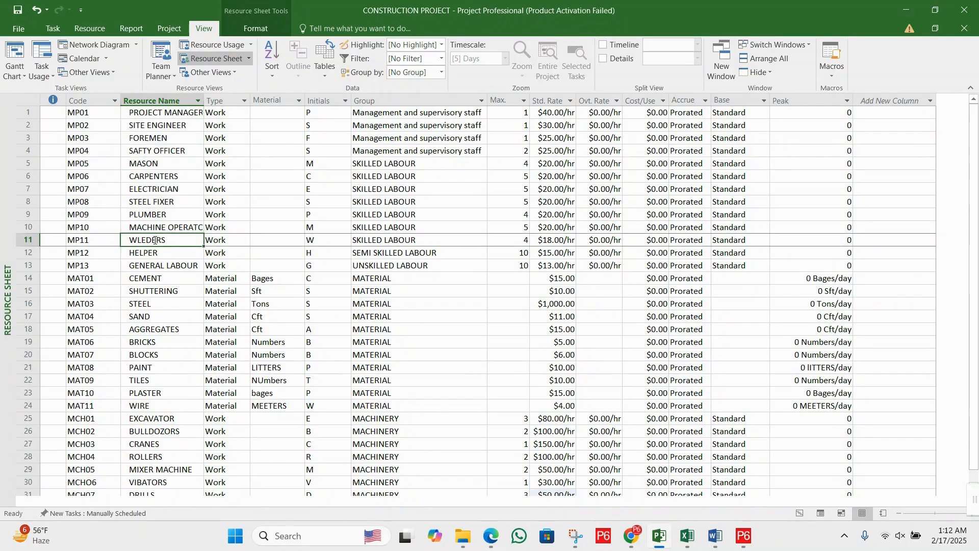
left_click(157, 201)
left_click(160, 229)
left_click(161, 250)
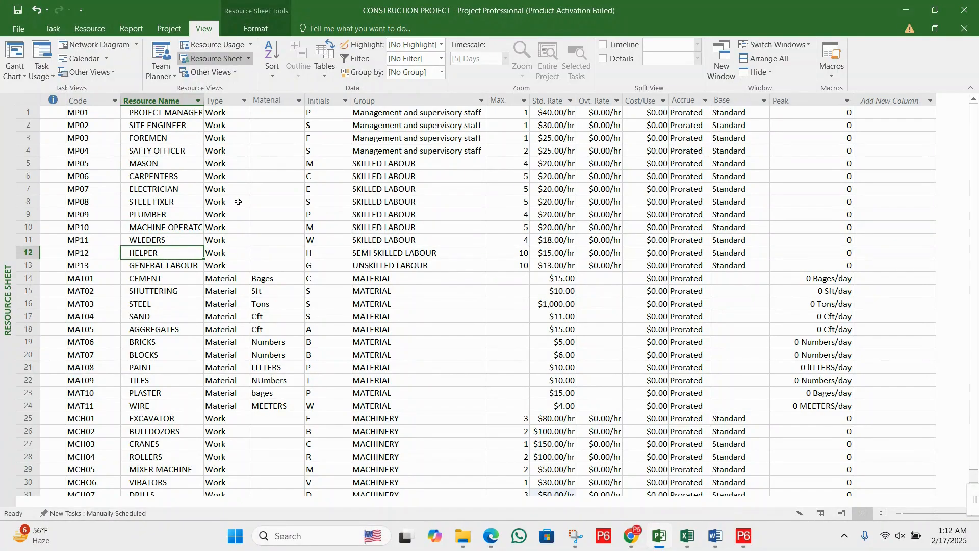
- Review the names of the material resources from CEMENT onward and the machinery resources EXCAVATOR to DRILLS
left_click_drag(148, 280, 164, 344)
scroll(163, 325, "down", 3)
left_click(164, 364)
left_click(162, 382)
left_click(163, 353)
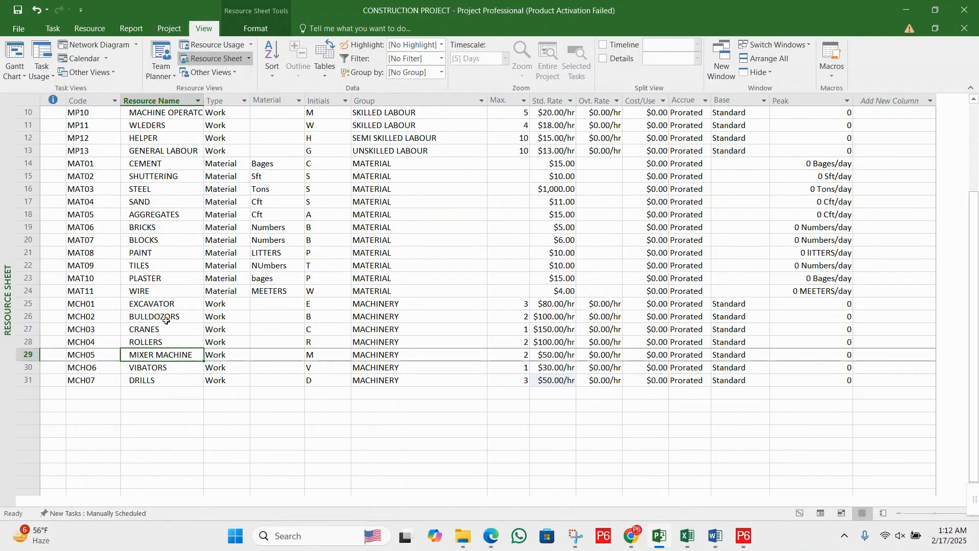
left_click(167, 317)
left_click(169, 302)
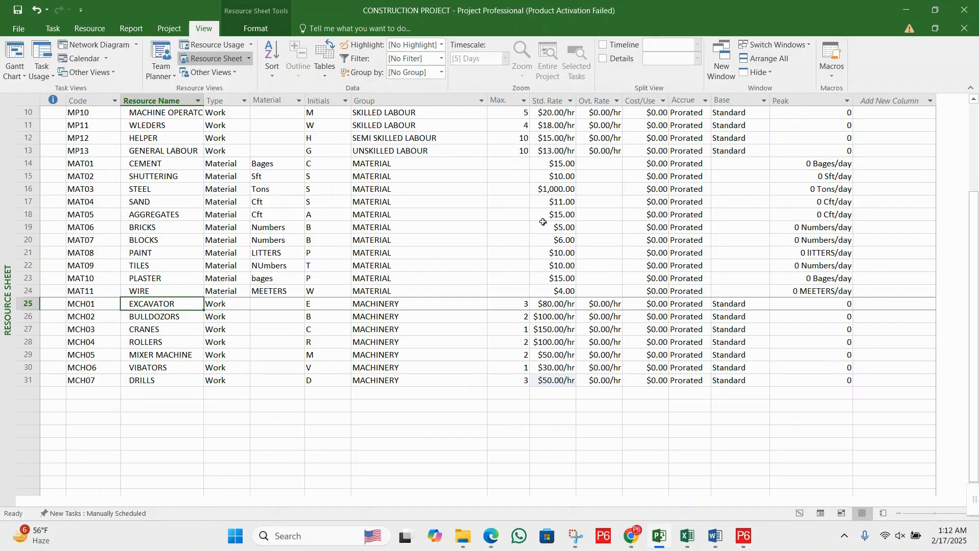
- Examine the standard rates of the labour and material resources, comparing the skilled labour rows with items such as STEEL
scroll(544, 223, "up", 3)
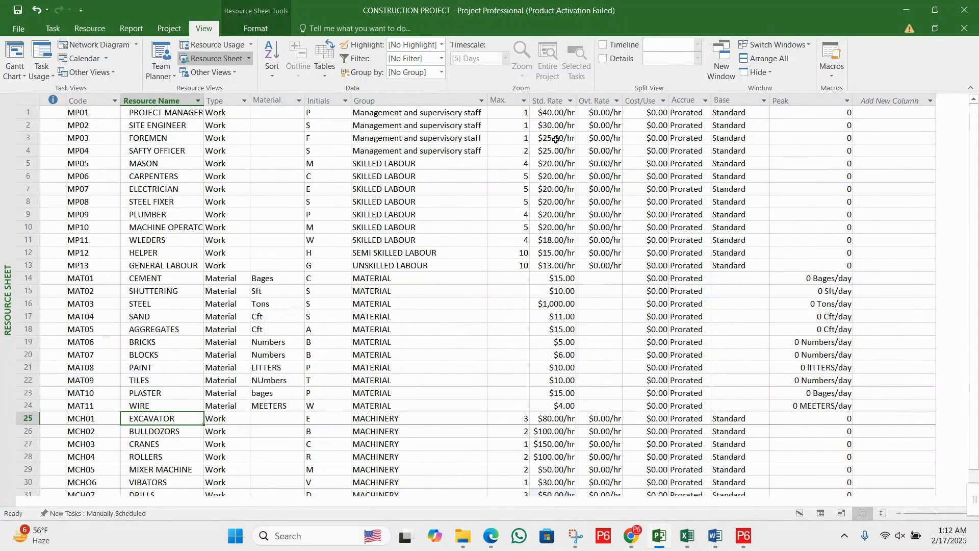
left_click(553, 101)
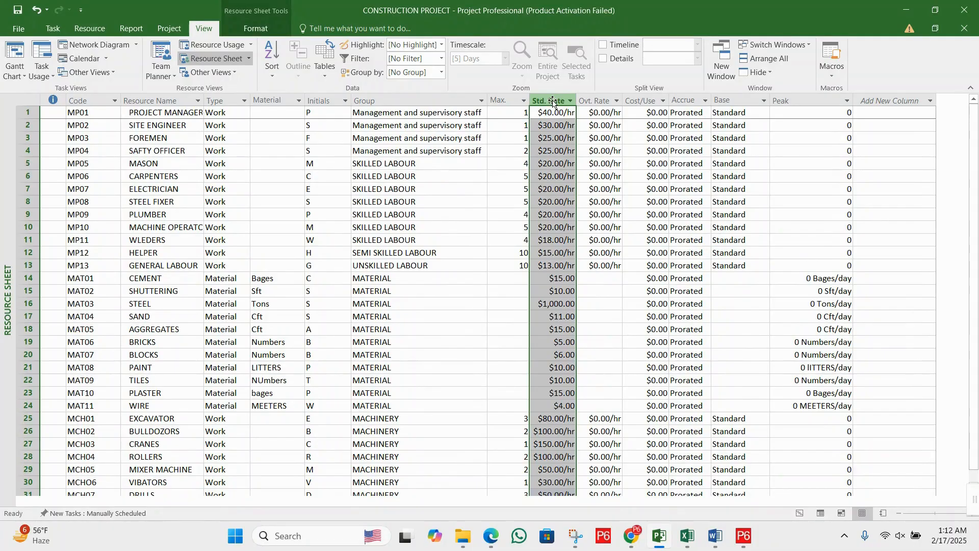
left_click(569, 305)
left_click(558, 343)
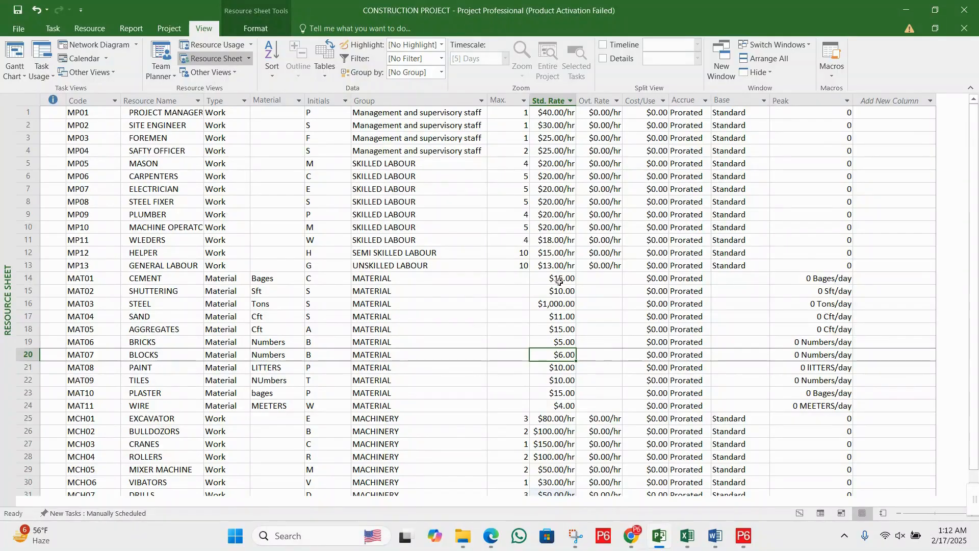
left_click(556, 253)
left_click(552, 203)
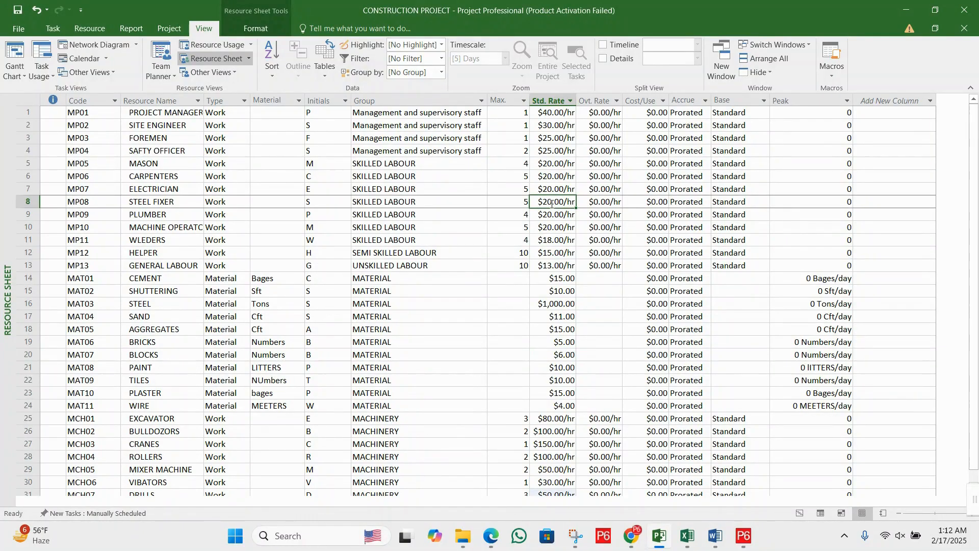
left_click(541, 252)
left_click(555, 278)
left_click(559, 304)
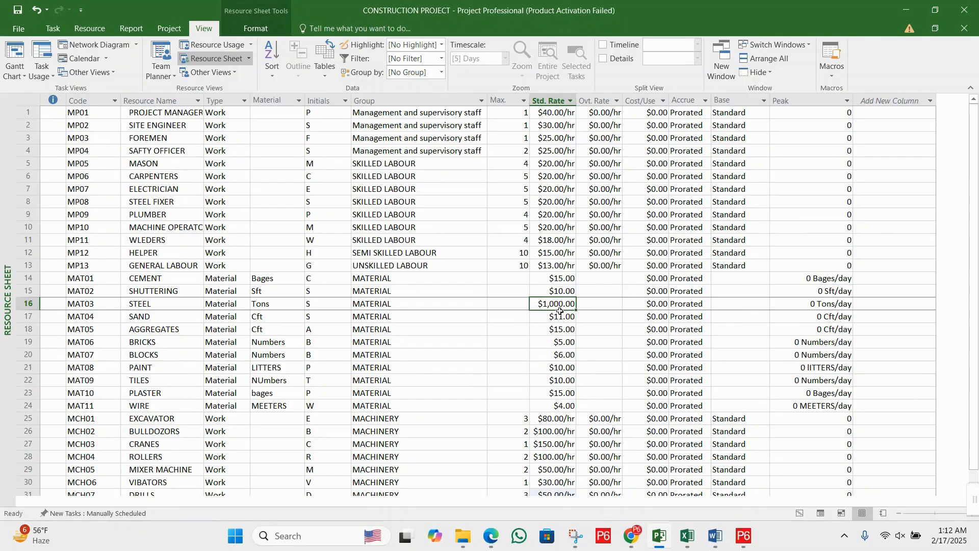
left_click(555, 227)
left_click(551, 193)
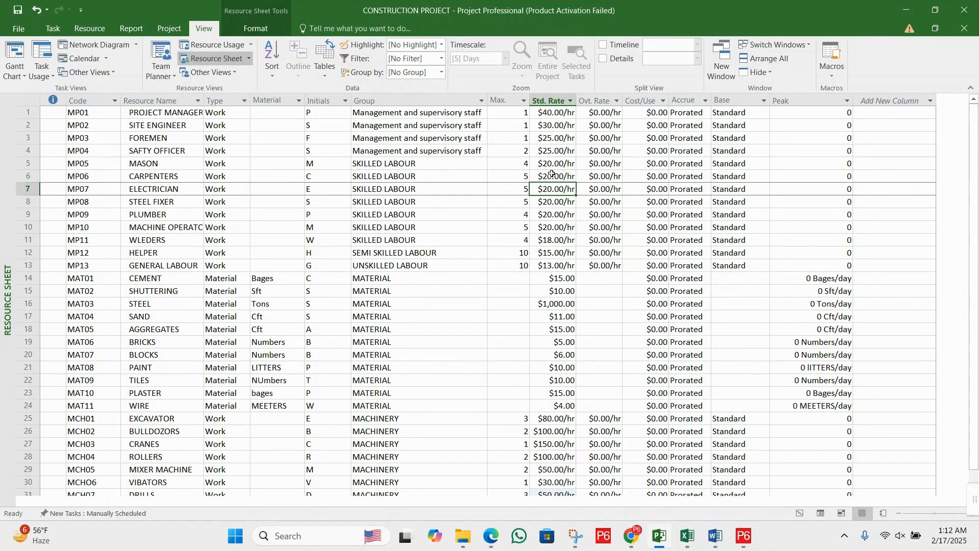
left_click(552, 163)
left_click(555, 189)
left_click(557, 214)
left_click(559, 239)
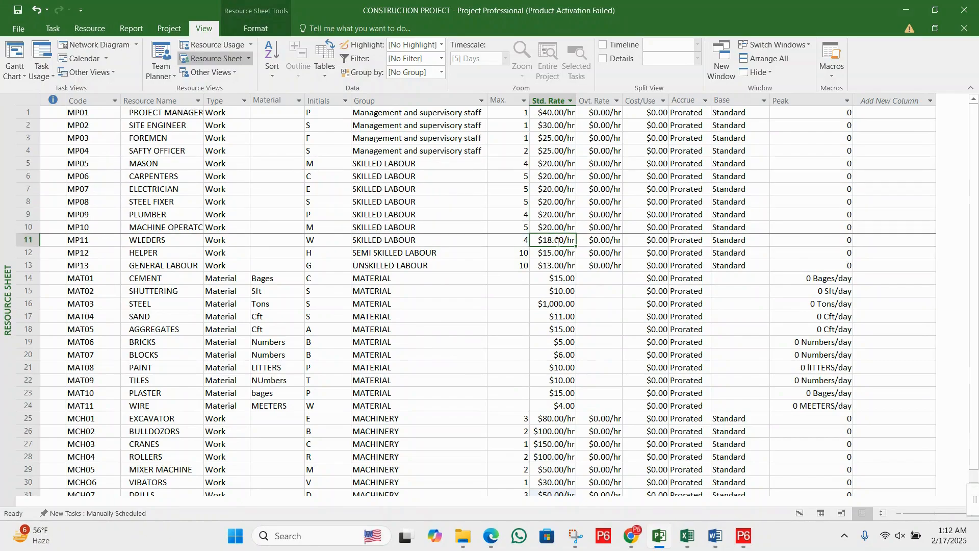
- Examine the overtime rates of all resources against the standard rates, including the machinery rows MCH01 to MCH07
left_click(602, 192)
left_click(601, 99)
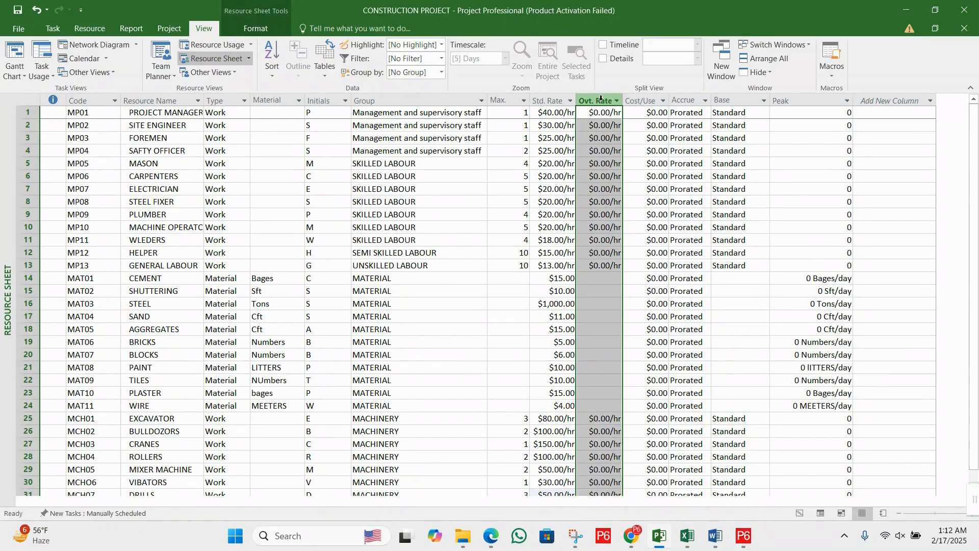
left_click(600, 150)
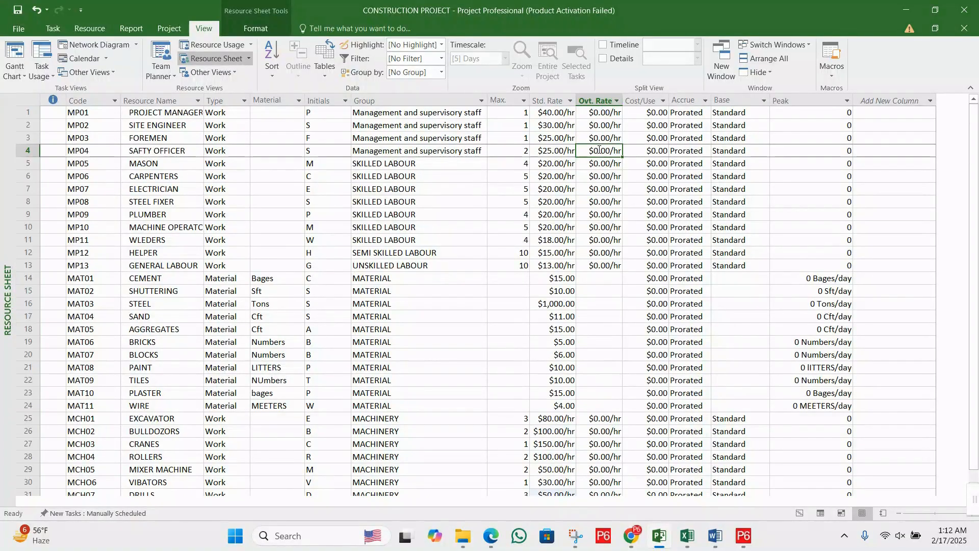
left_click(600, 100)
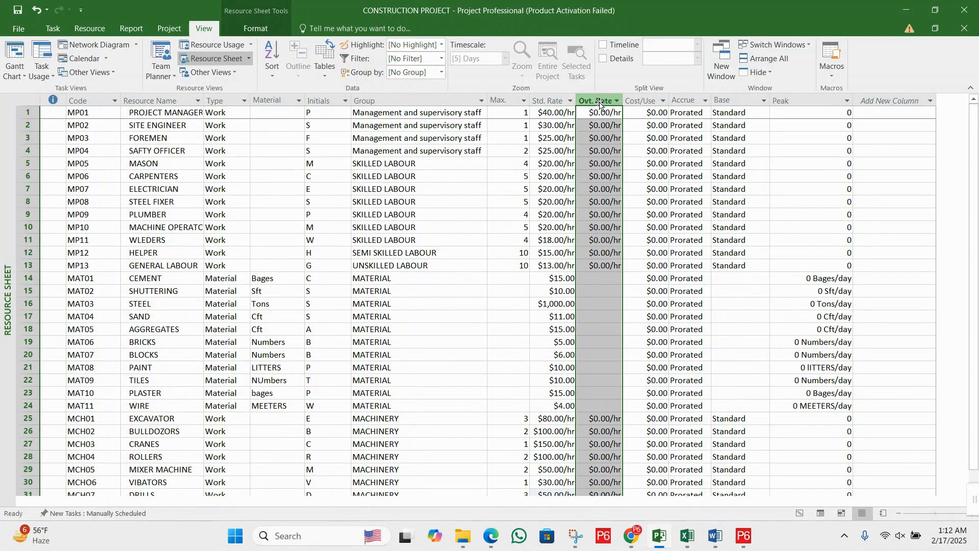
left_click(554, 100)
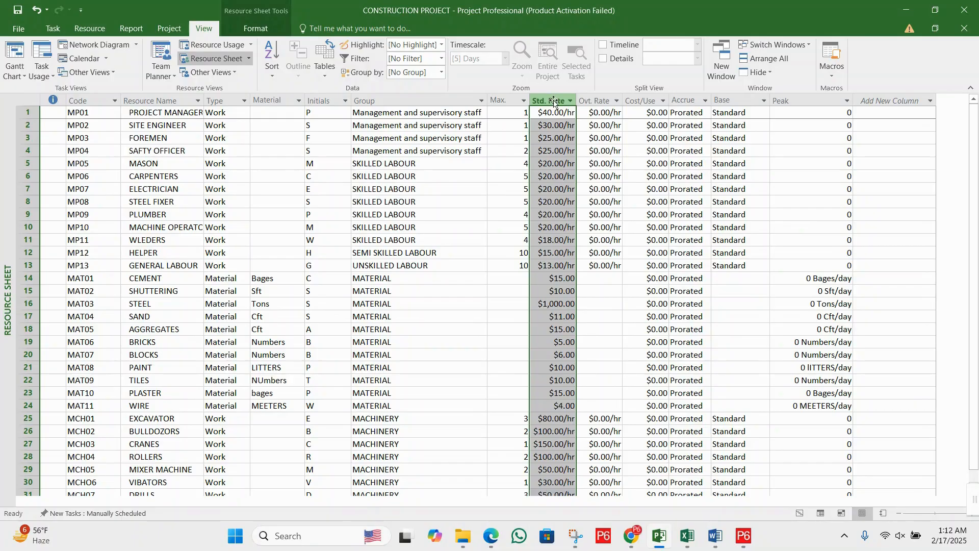
left_click(590, 98)
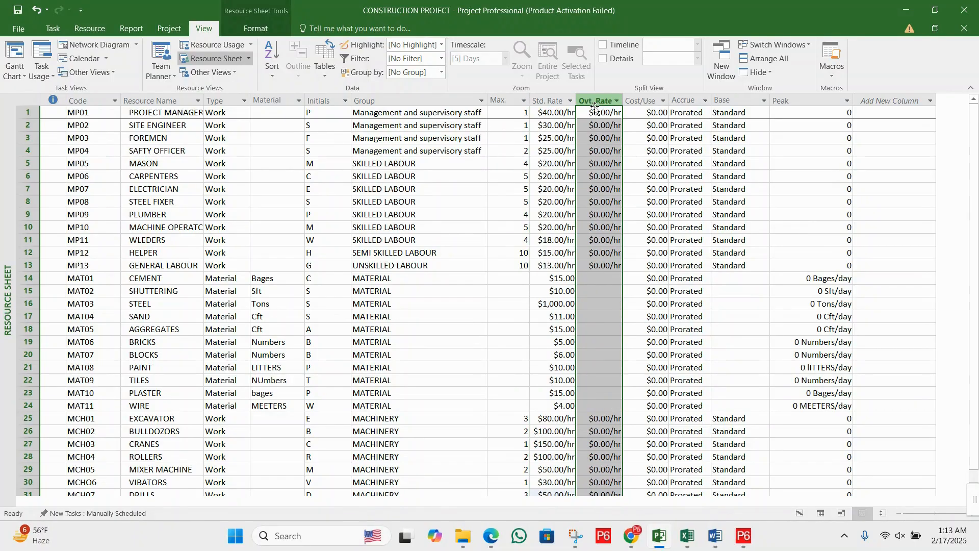
left_click(602, 138)
scroll(602, 154, "down", 3)
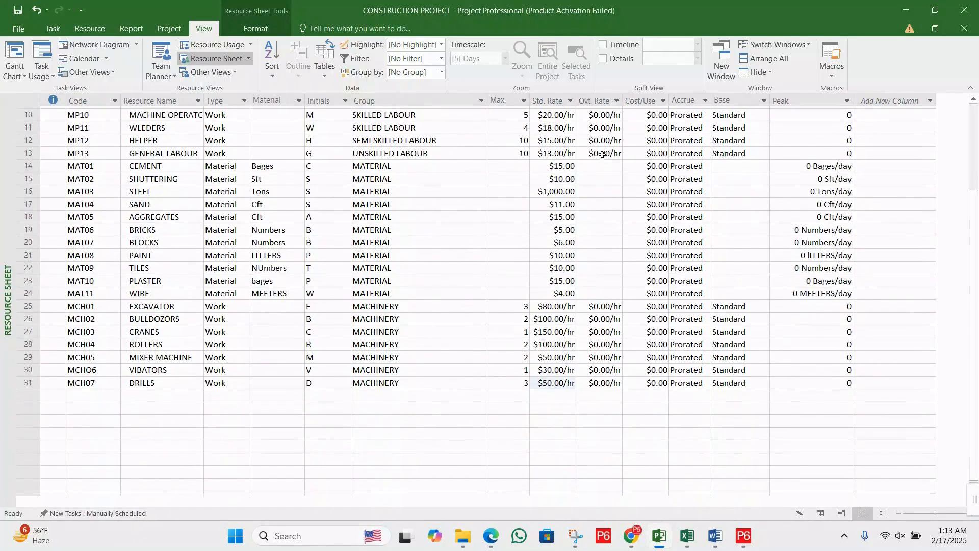
scroll(602, 154, "up", 3)
scroll(602, 154, "down", 4)
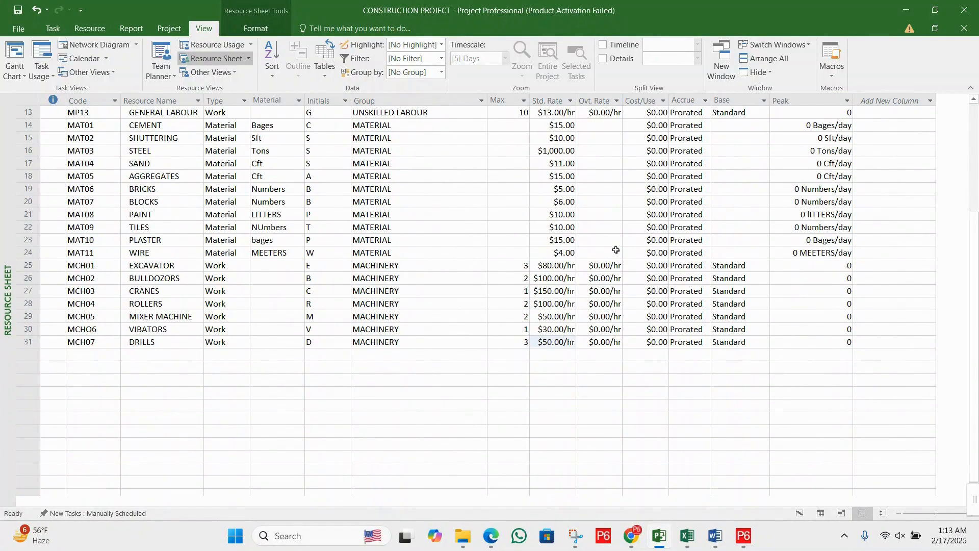
left_click_drag(610, 265, 622, 342)
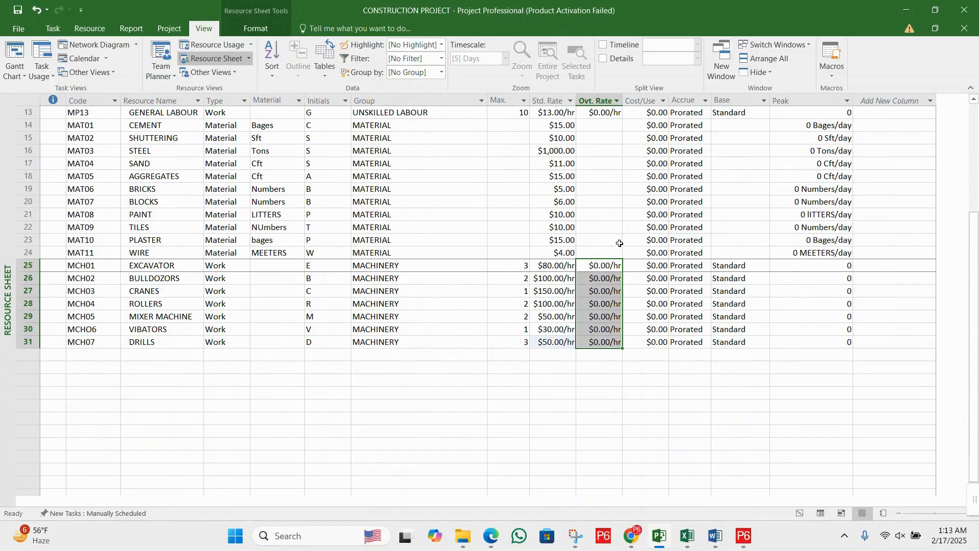
scroll(607, 214, "up", 4)
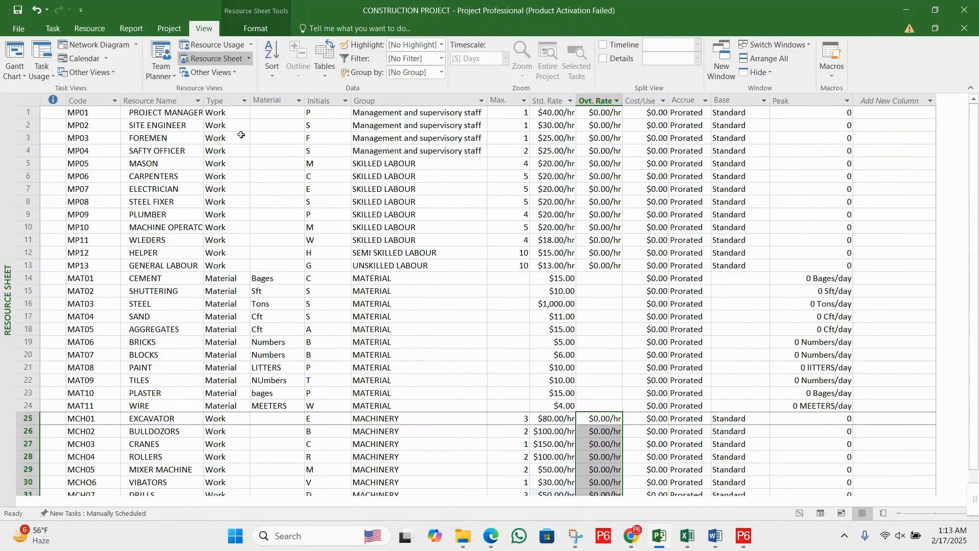
- Review the resources by group, examining the management and supervisory staff, skilled labour and semi-skilled labour rows
left_click(27, 113)
left_click_drag(27, 116, 30, 148)
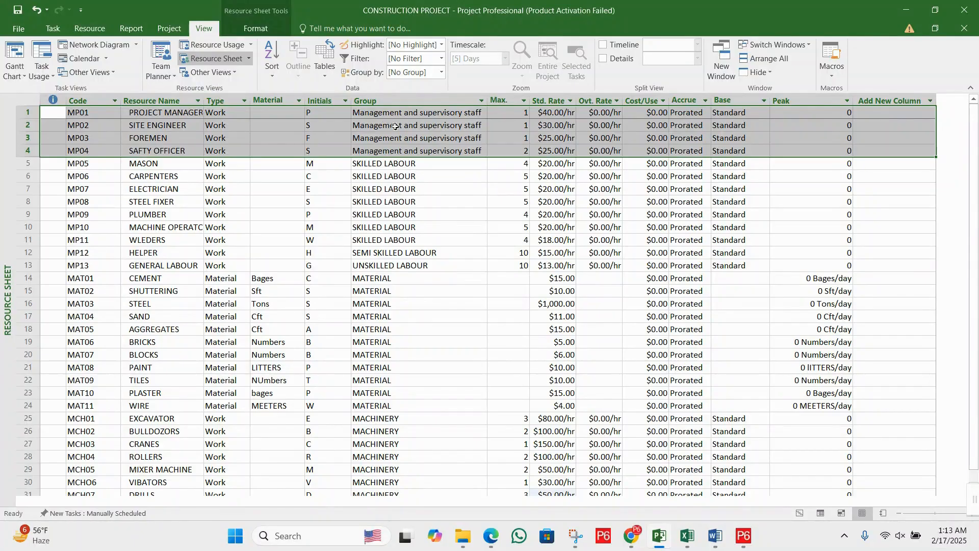
left_click(454, 138)
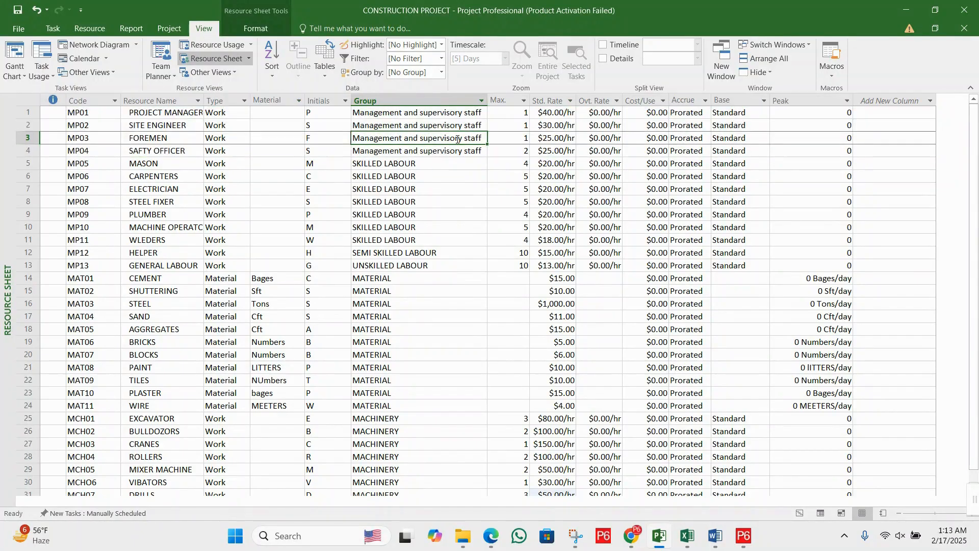
left_click(399, 174)
left_click_drag(28, 163, 29, 239)
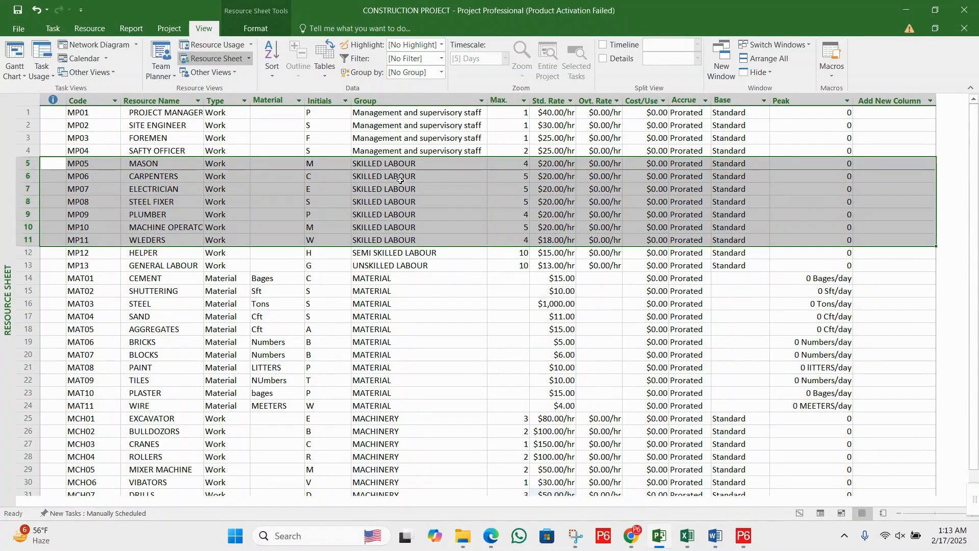
left_click(412, 176)
left_click(419, 187)
left_click(424, 202)
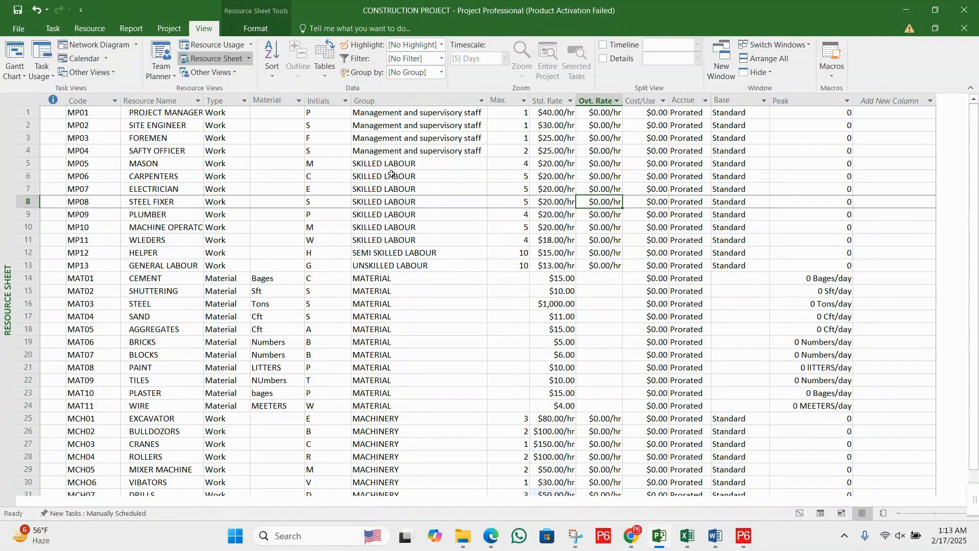
left_click_drag(391, 165, 393, 198)
left_click(393, 252)
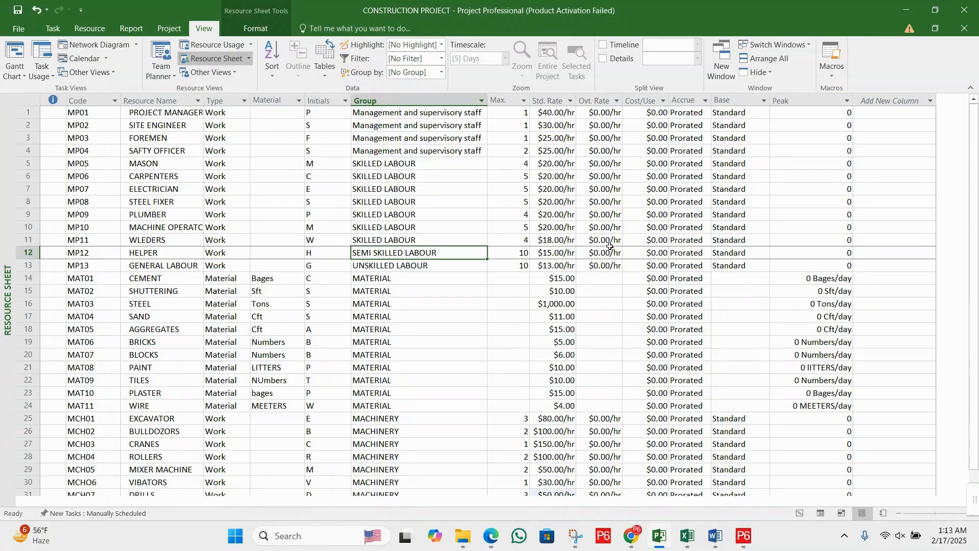
- Set the overtime rate of the GENERAL LABOUR resource to 20 per hour
left_click(606, 253)
left_click(606, 266)
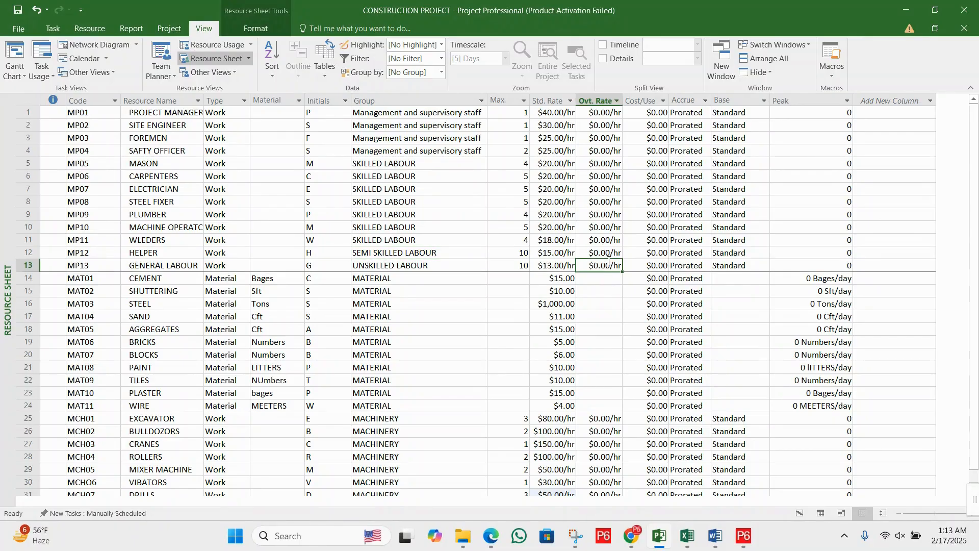
type("20")
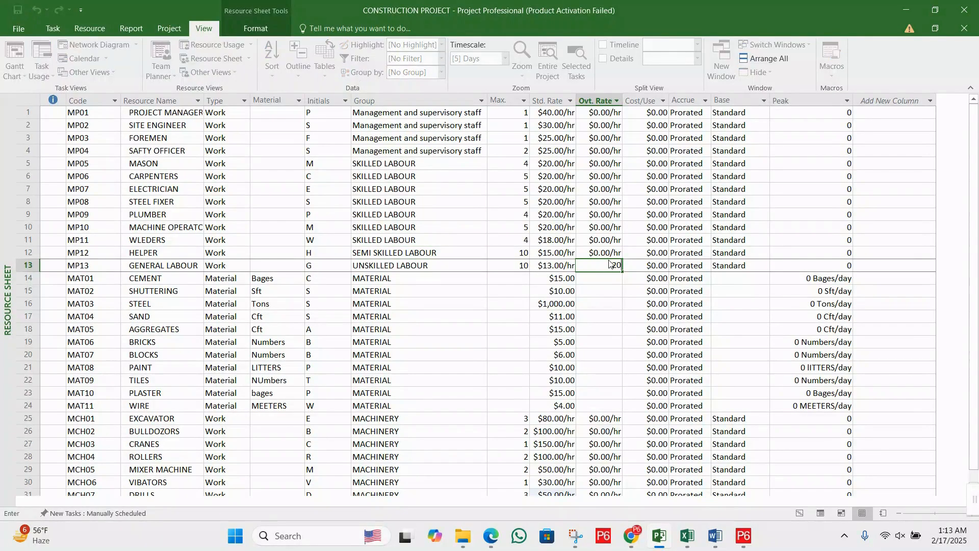
key("Return")
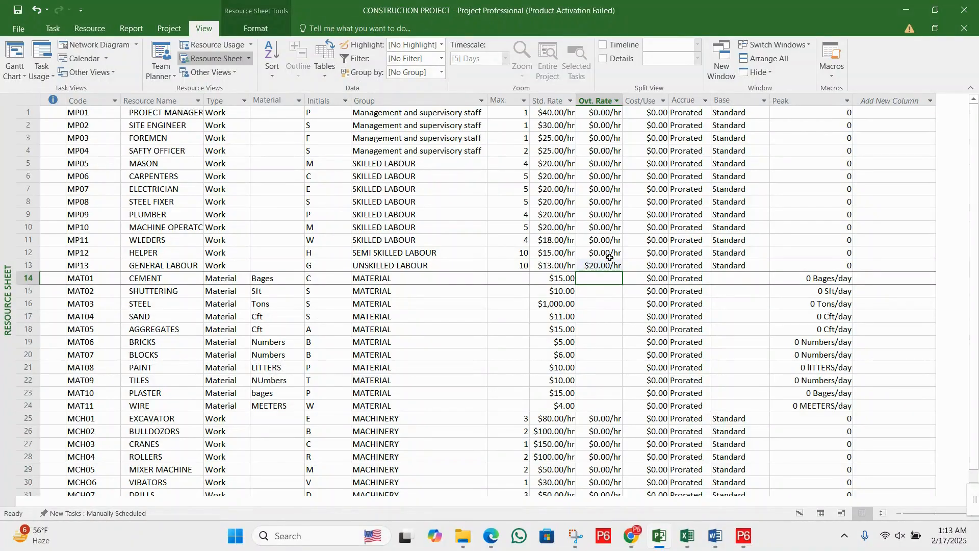
- Set the overtime rate of the HELPER resource to 23 per hour
left_click(606, 252)
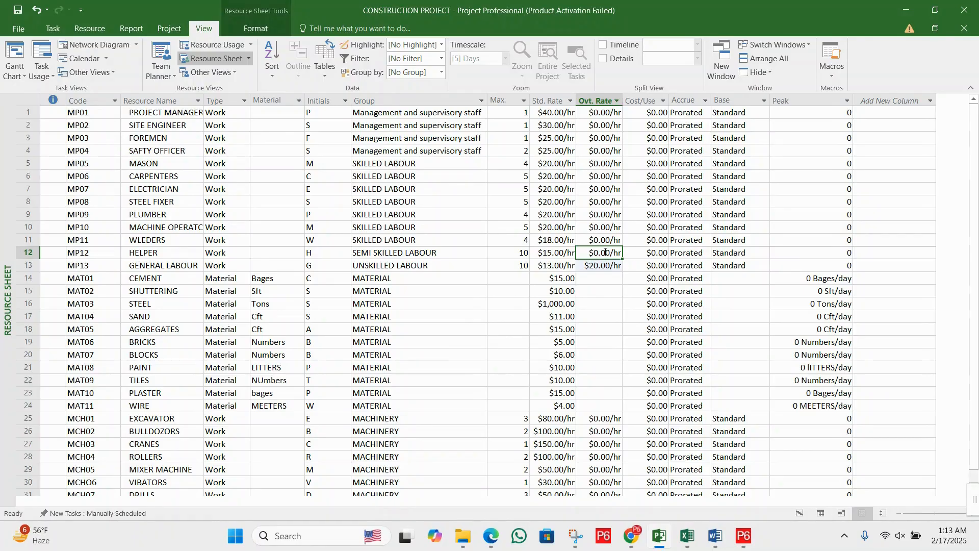
type("2")
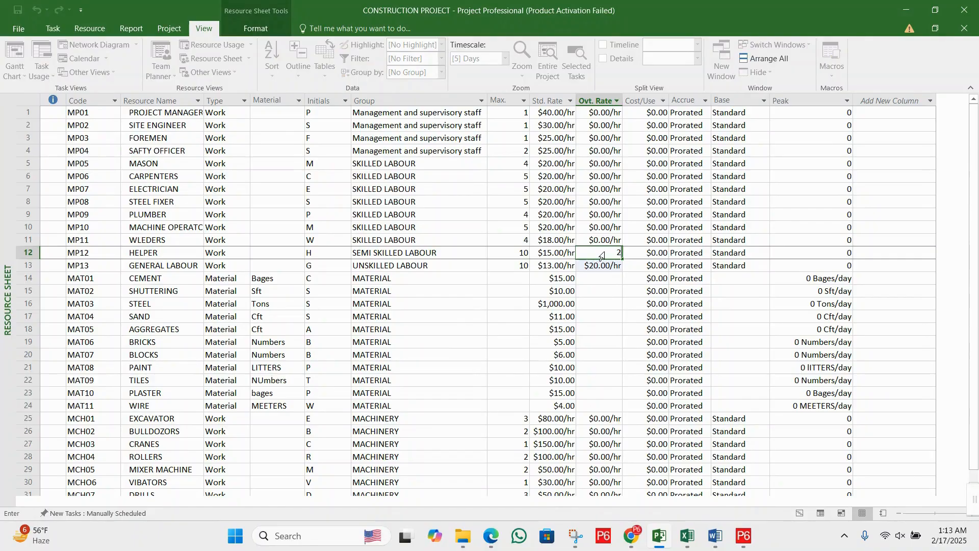
type("3")
key("Return")
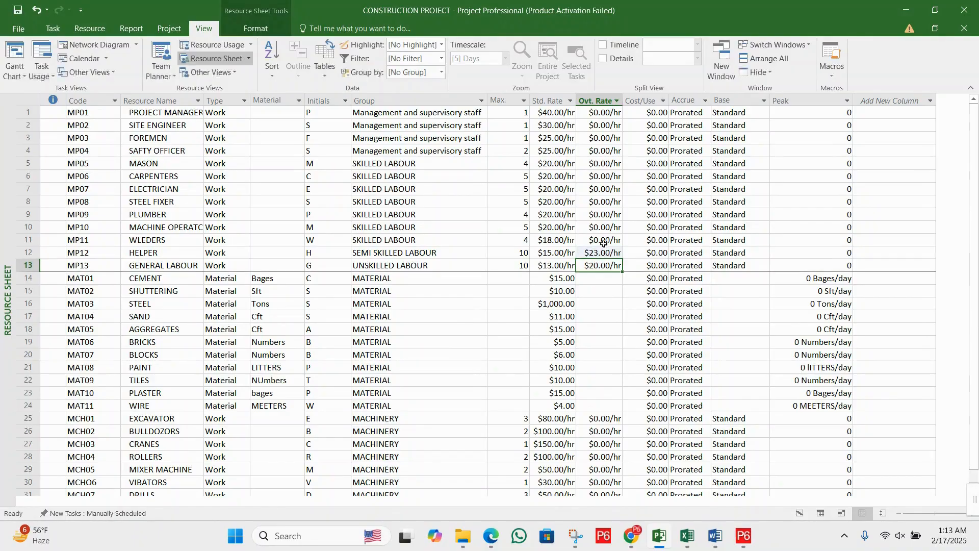
- Examine the overtime rate cells of the skilled labour rows from MASON to WLEDERS
left_click(602, 240)
left_click(604, 229)
left_click(600, 203)
left_click(598, 178)
left_click(593, 162)
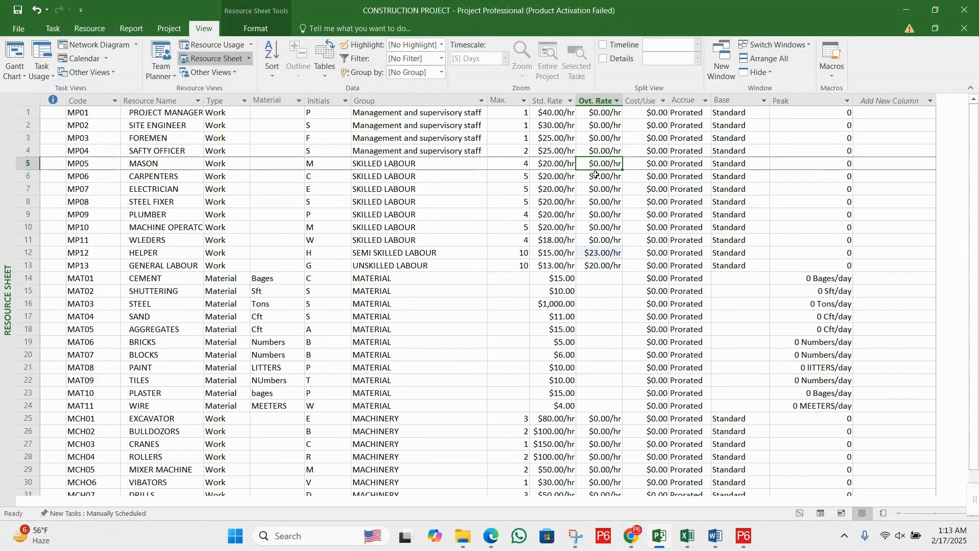
left_click(593, 176)
left_click(593, 198)
left_click(594, 214)
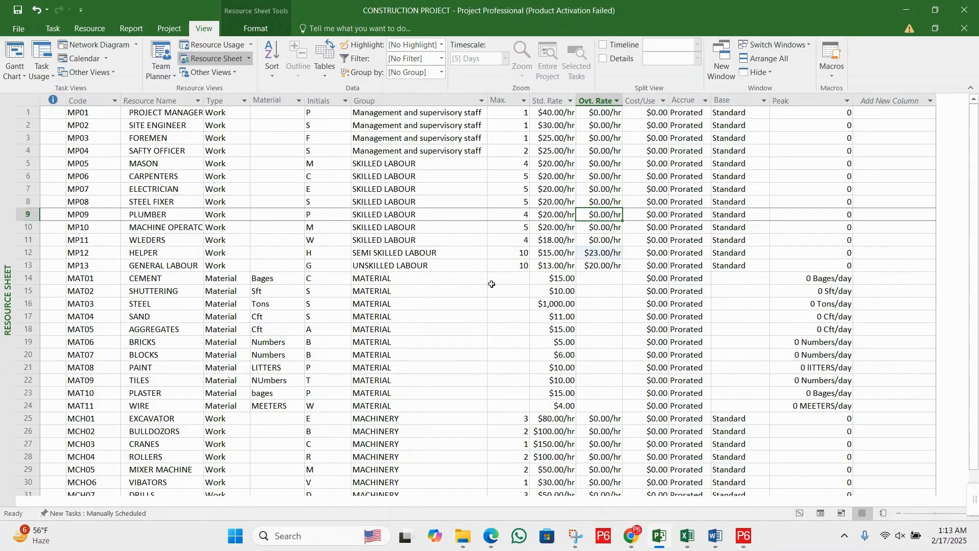
- Examine the base calendar cells of the material resources, comparing them with the labour and machinery rows
scroll(492, 285, "down", 3)
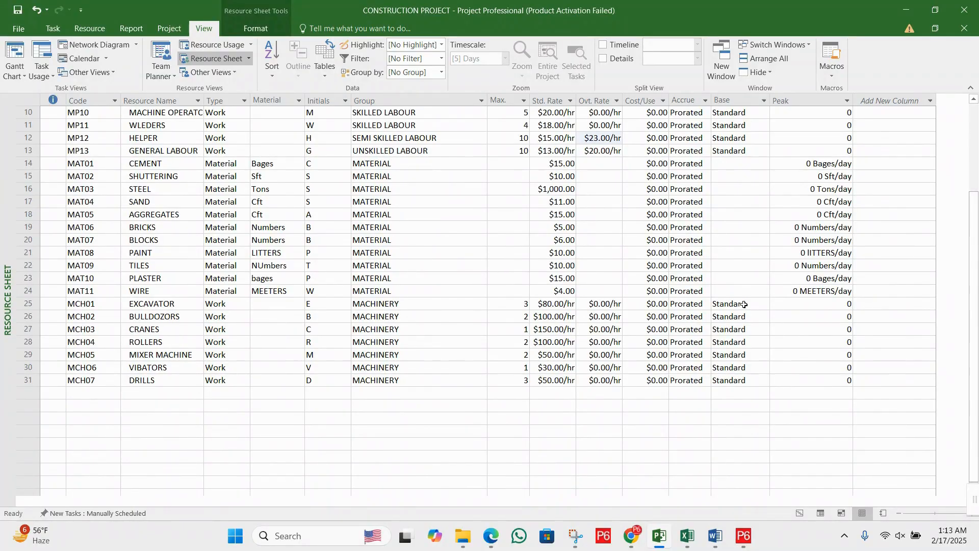
scroll(688, 270, "up", 3)
left_click_drag(734, 288, 735, 396)
left_click(725, 323)
left_click(734, 294)
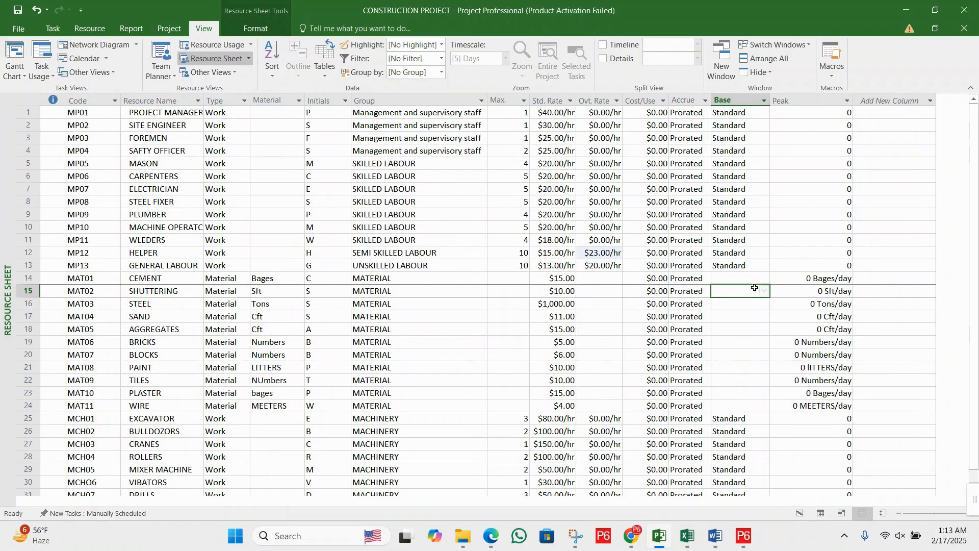
left_click(743, 315)
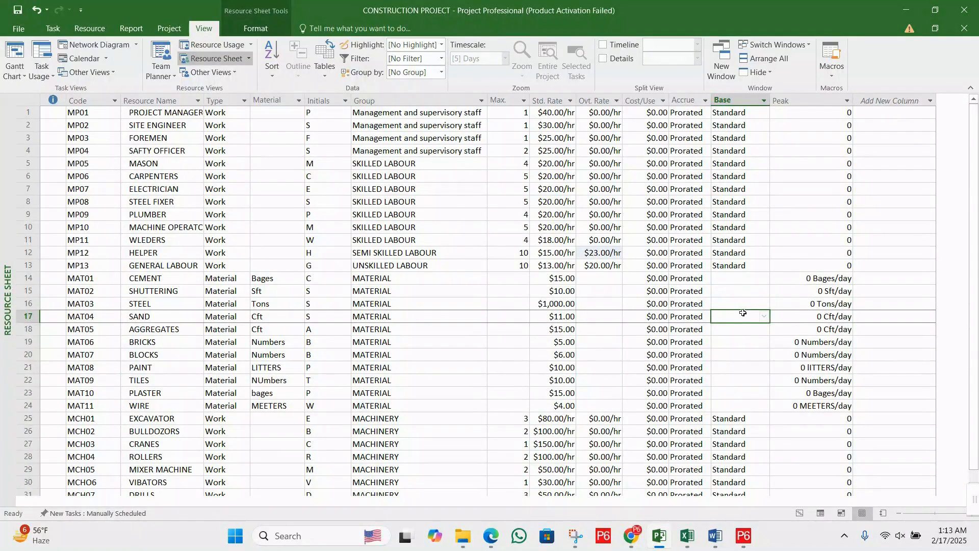
left_click(747, 290)
left_click(747, 306)
left_click(743, 320)
left_click(745, 292)
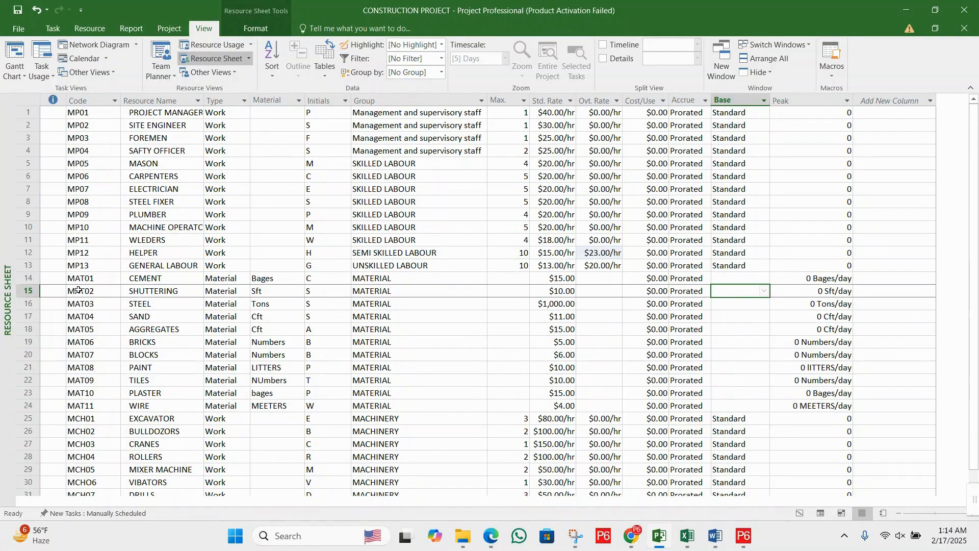
- Check the material codes against the Base column, down through the machinery rows
left_click_drag(78, 291, 84, 329)
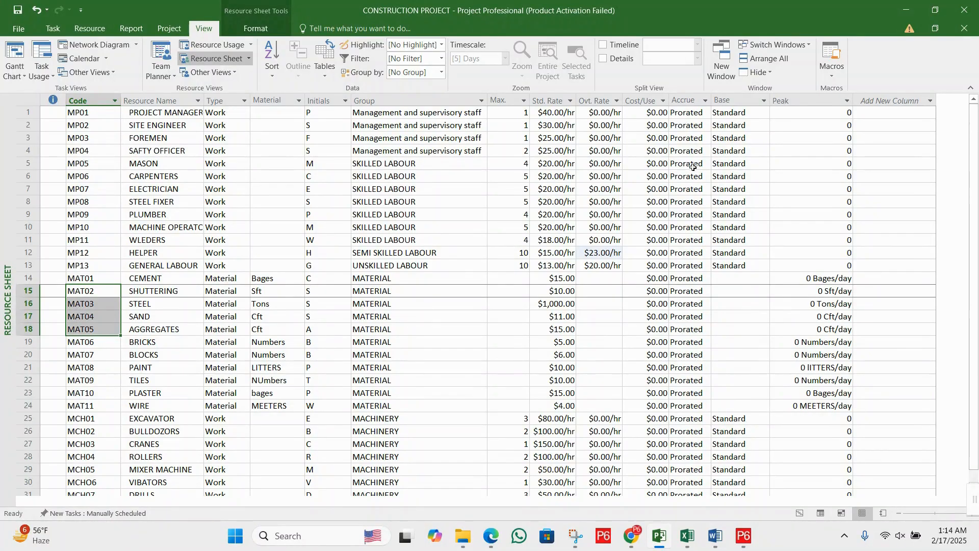
left_click(731, 102)
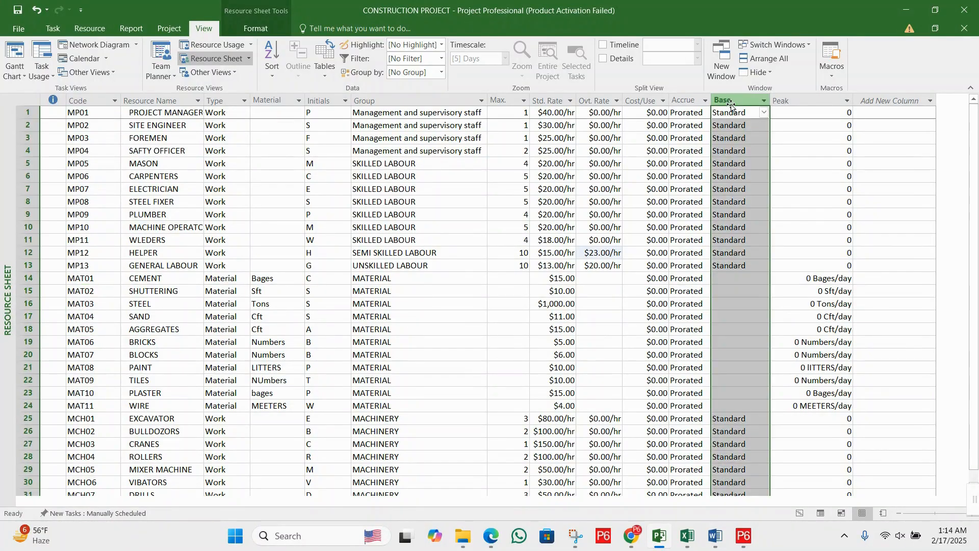
left_click(738, 290)
left_click(746, 317)
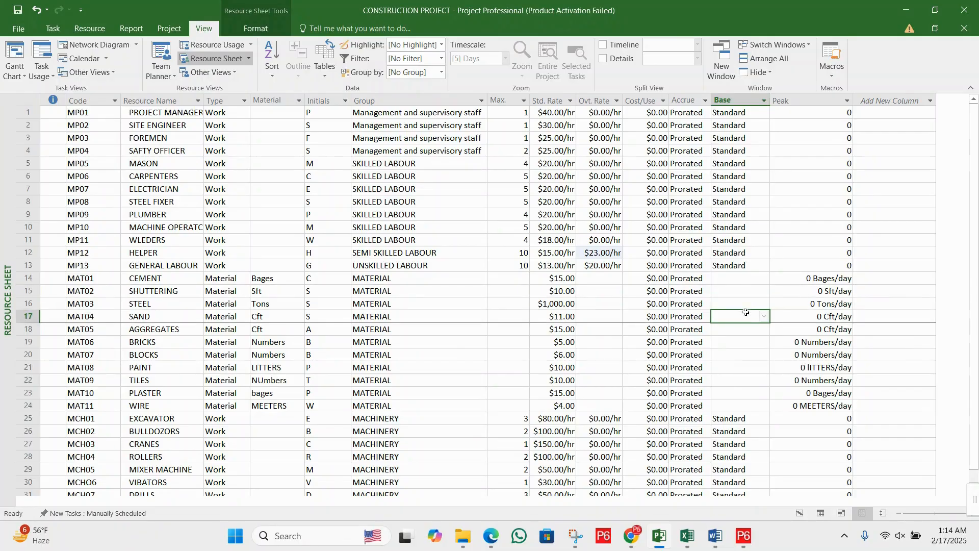
left_click(747, 328)
scroll(744, 324, "down", 3)
left_click_drag(736, 306, 743, 373)
left_click(736, 277)
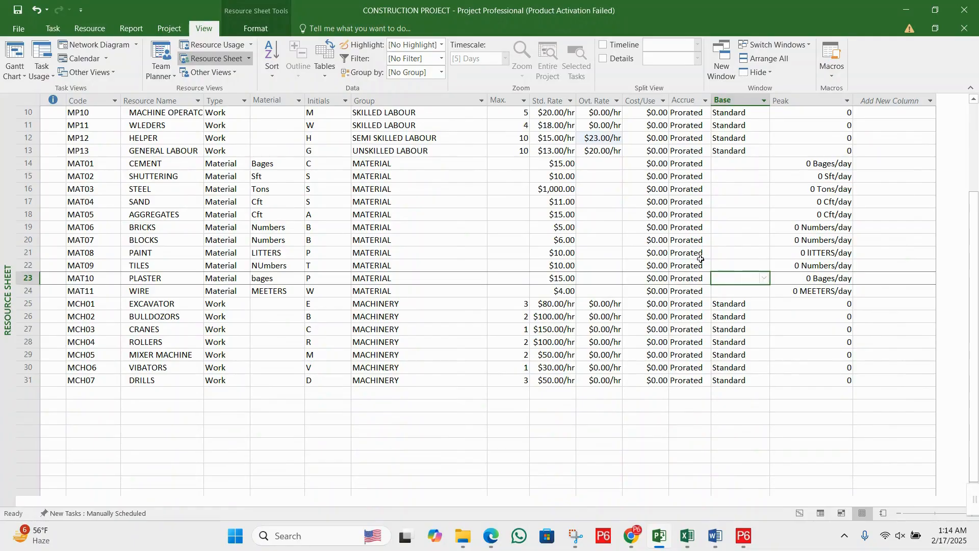
- Save the project
scroll(700, 259, "up", 3)
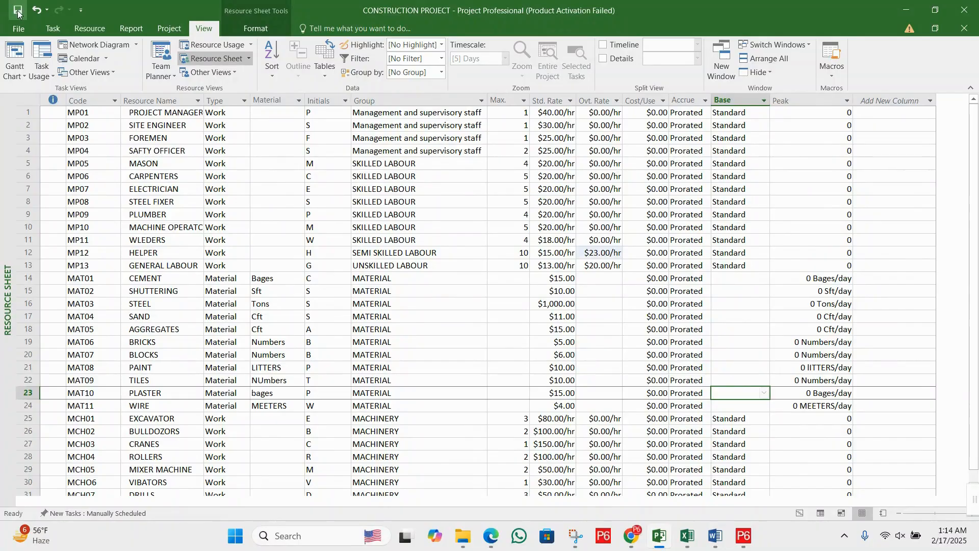
left_click(432, 227)
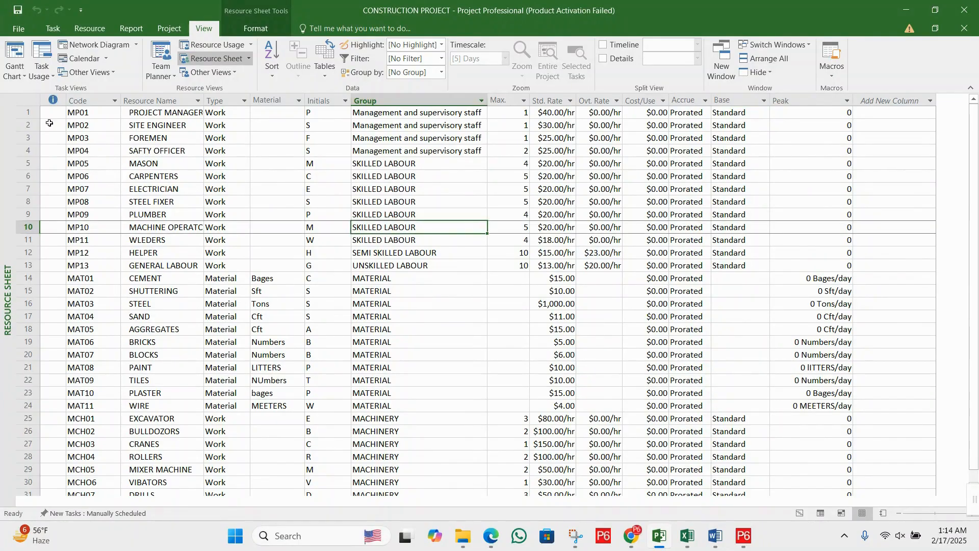
- Fill the labour rows from MP01 PROJECT MANAGER to MP13 GENERAL LABOUR with yellow
left_click_drag(31, 110, 51, 261)
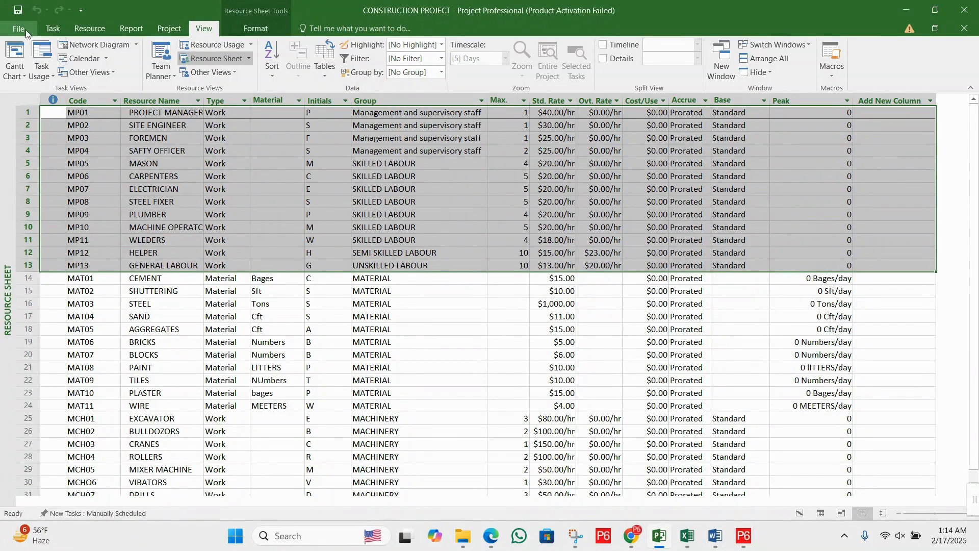
left_click(46, 28)
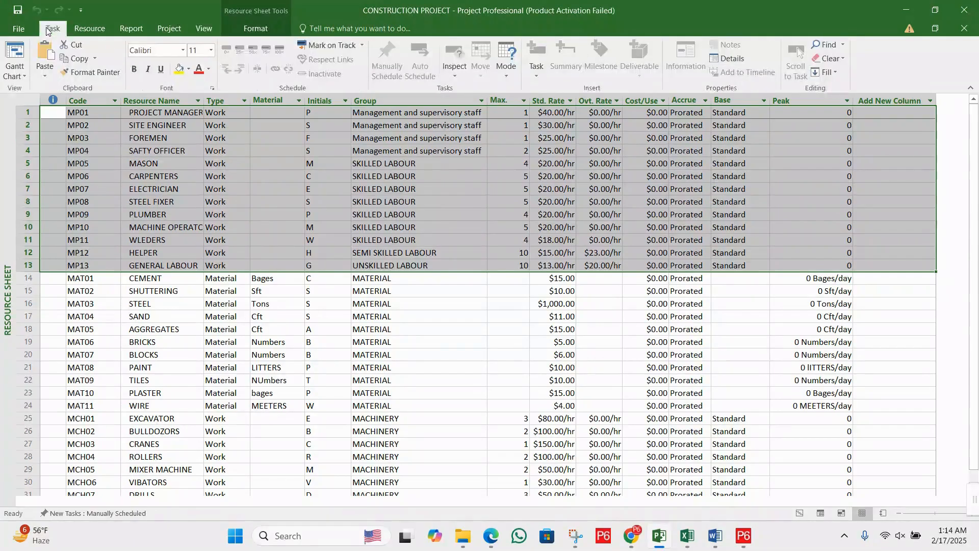
left_click(176, 71)
left_click(298, 176)
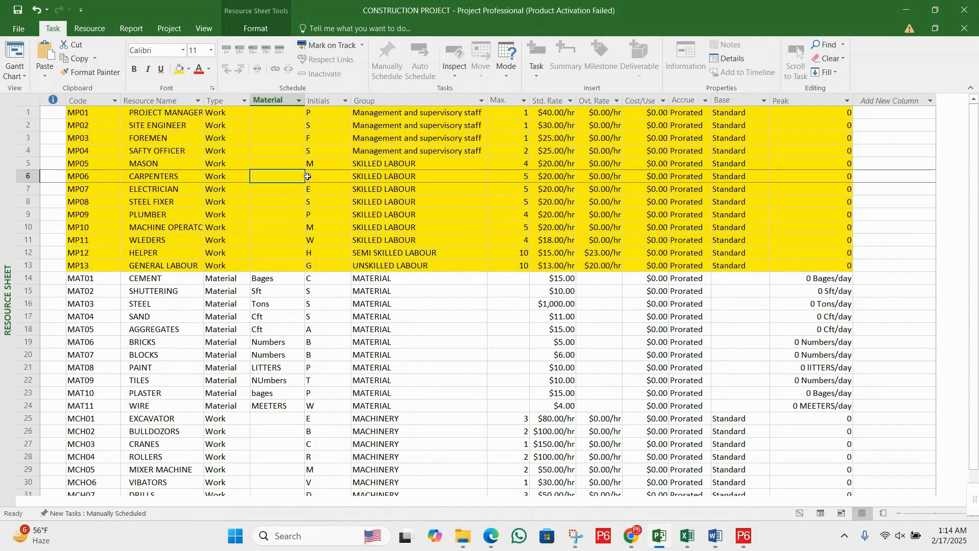
- Fill the material rows from MAT01 CEMENT to MAT11 WIRE with light green
scroll(498, 228, "down", 1)
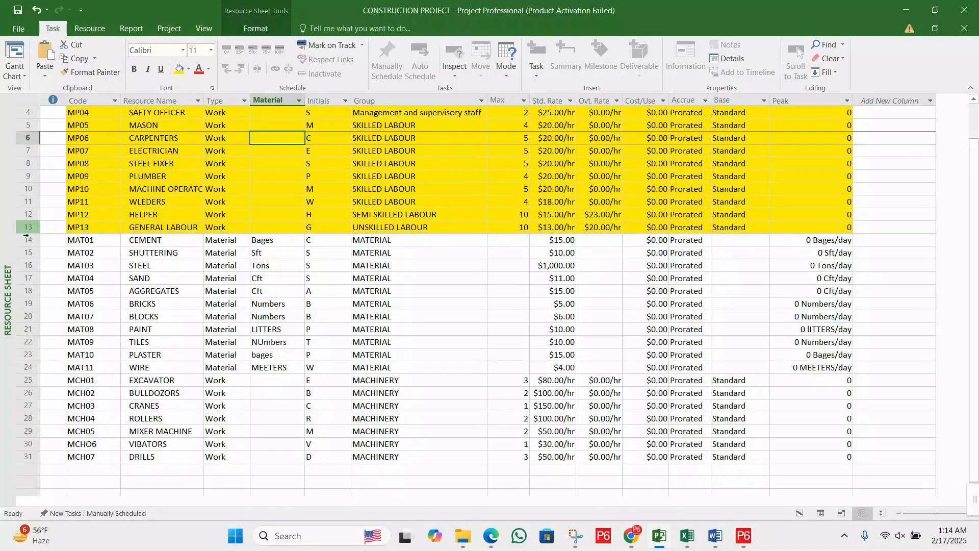
left_click_drag(26, 239, 29, 367)
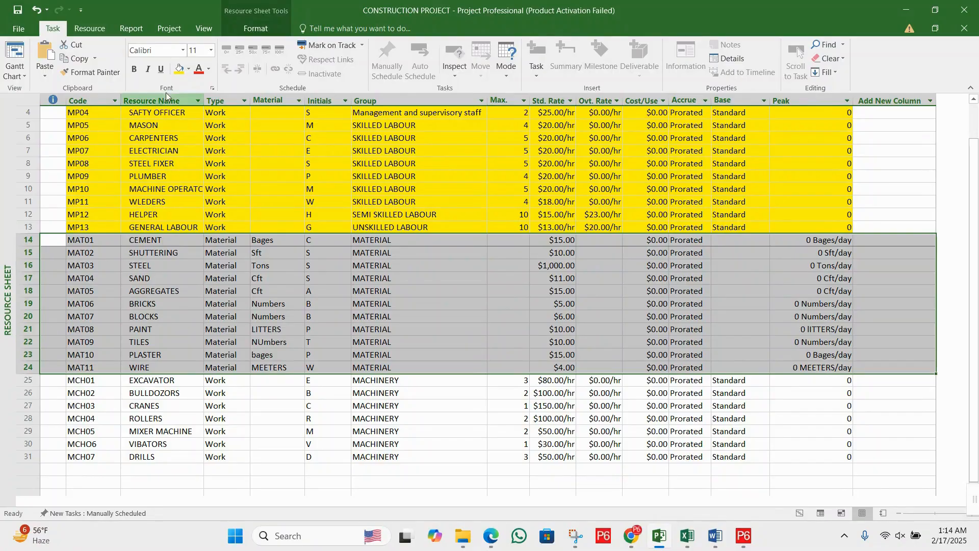
left_click(188, 69)
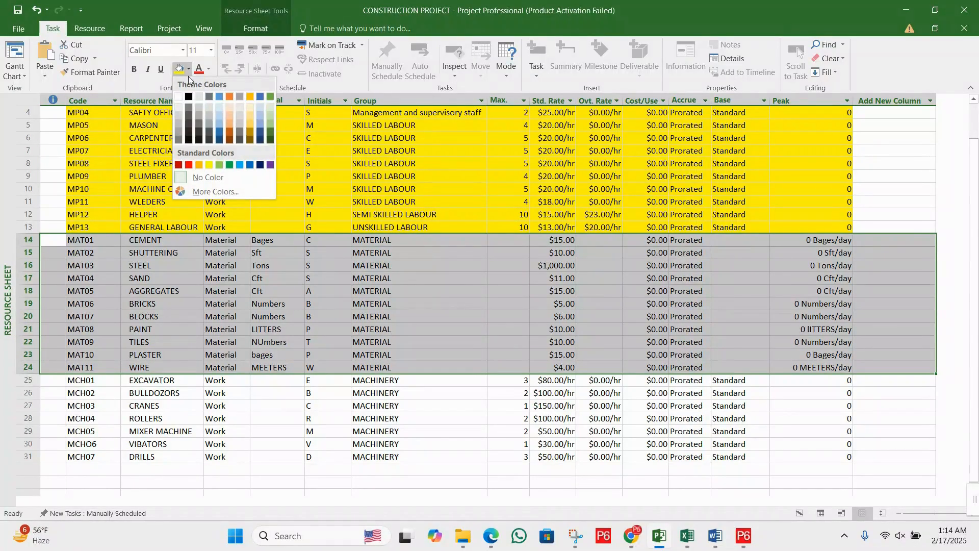
left_click(219, 164)
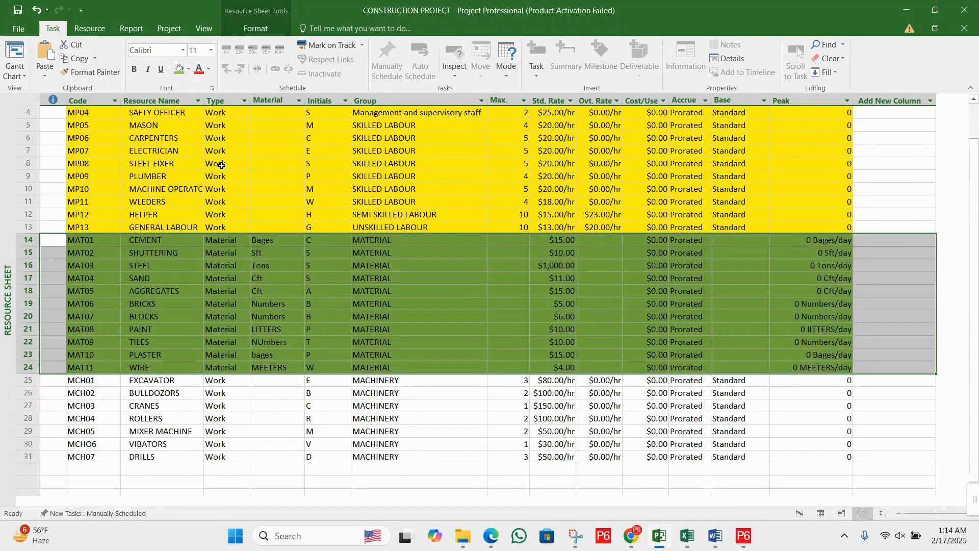
left_click(352, 265)
- Fill the machinery rows from MCH01 EXCAVATOR to MCH07 DRILLS with light blue
scroll(213, 302, "down", 3)
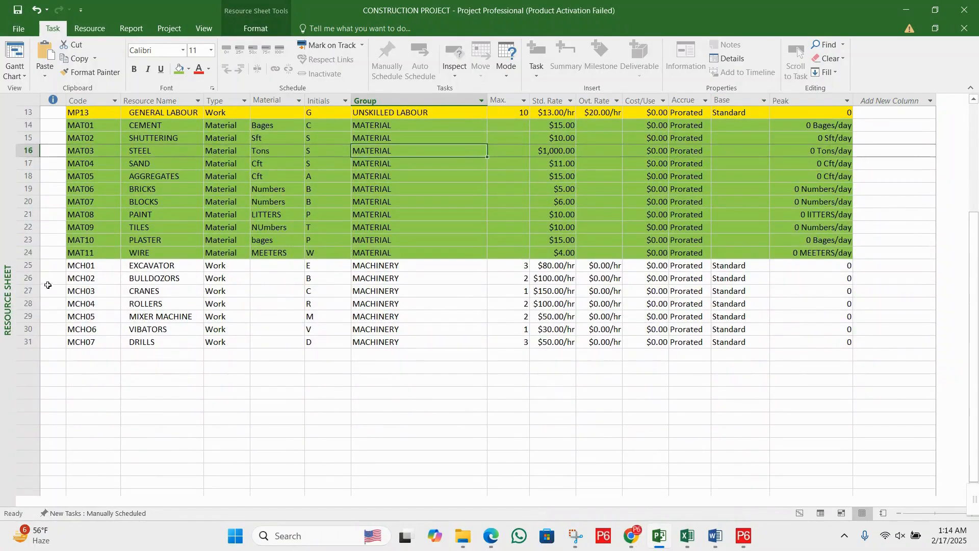
left_click_drag(28, 265, 40, 343)
left_click(189, 70)
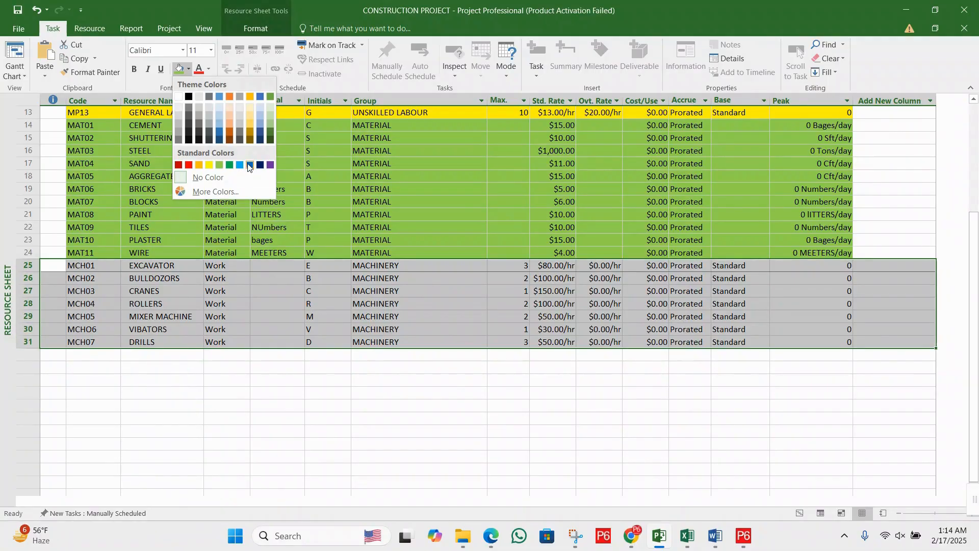
left_click(262, 127)
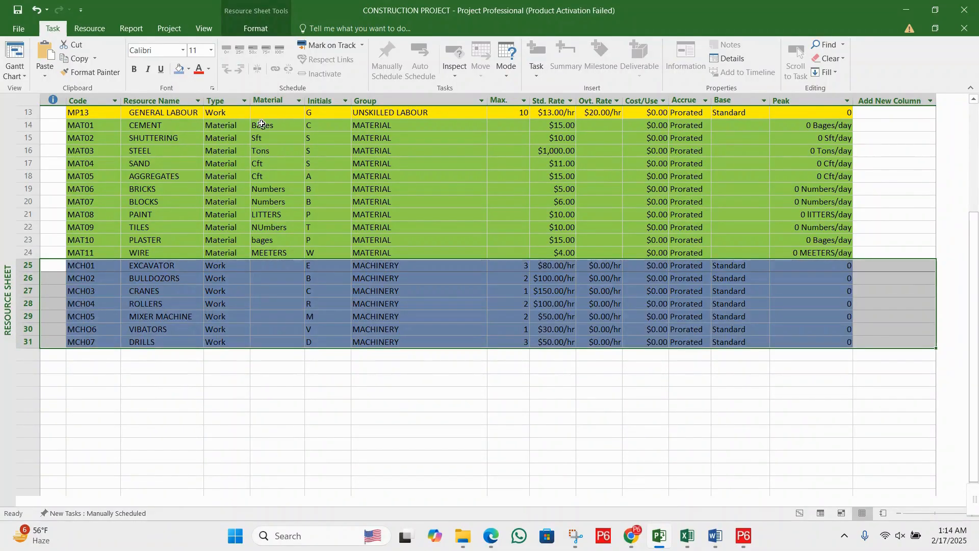
left_click(285, 195)
left_click(367, 301)
- Review the colour-coded labour, material and machinery rows across the whole resource sheet
scroll(375, 292, "up", 4)
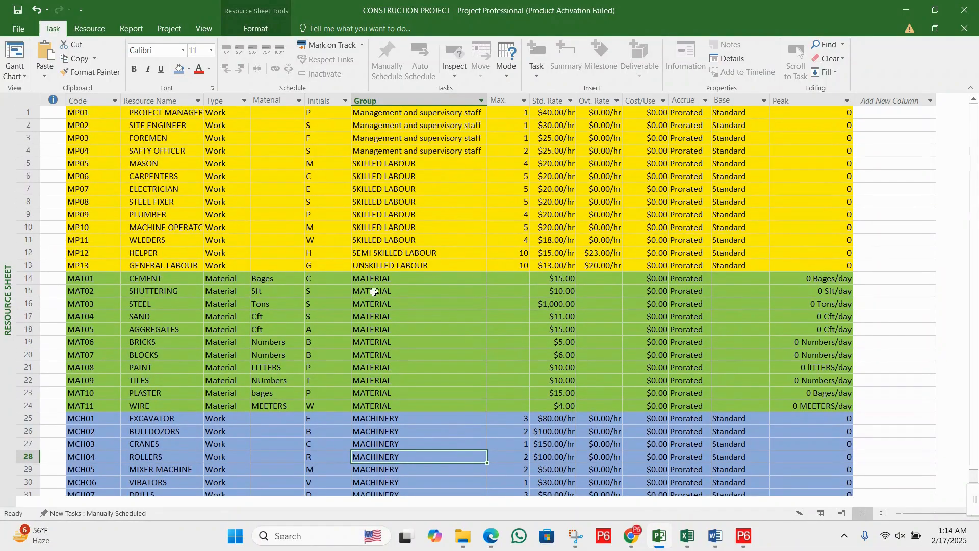
left_click(323, 167)
scroll(293, 232, "down", 1)
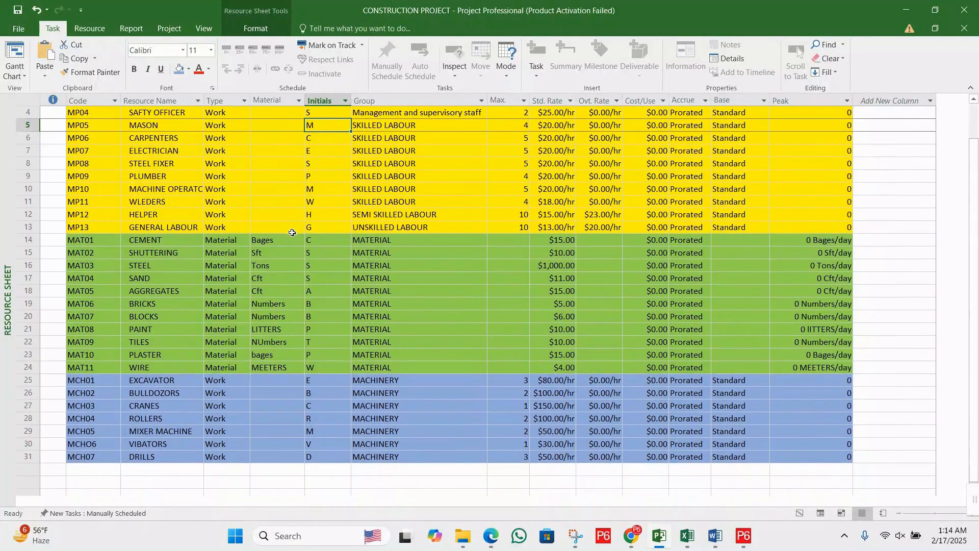
scroll(289, 232, "up", 1)
scroll(287, 247, "down", 2)
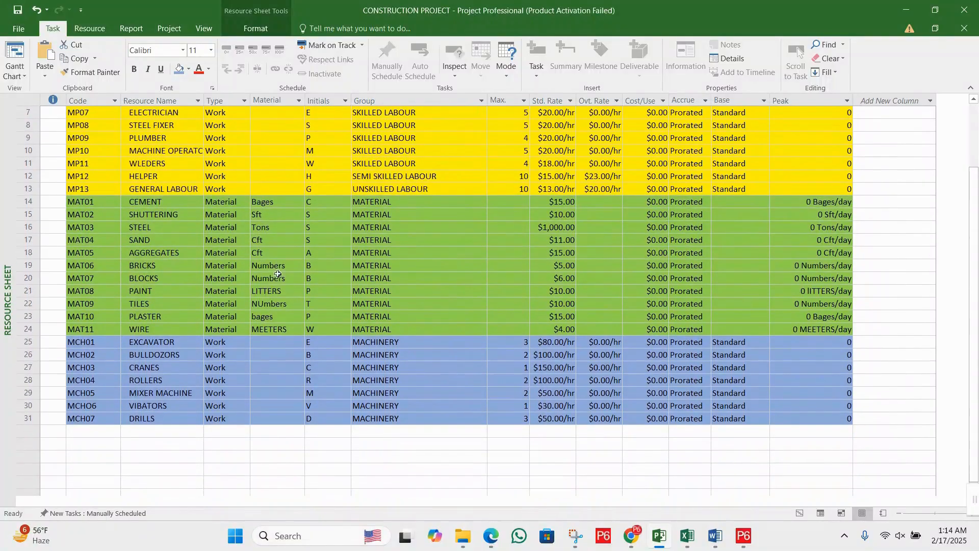
left_click(278, 267)
left_click(265, 393)
scroll(323, 320, "down", 5)
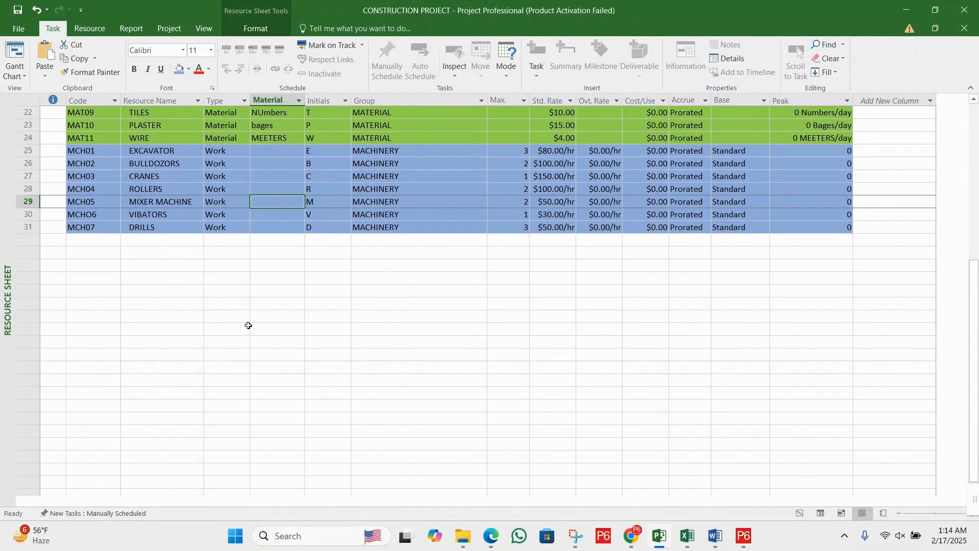
- Start a new resource row below DRILLS with SUB CONTRACOTRS entered in the Code cell
left_click(101, 244)
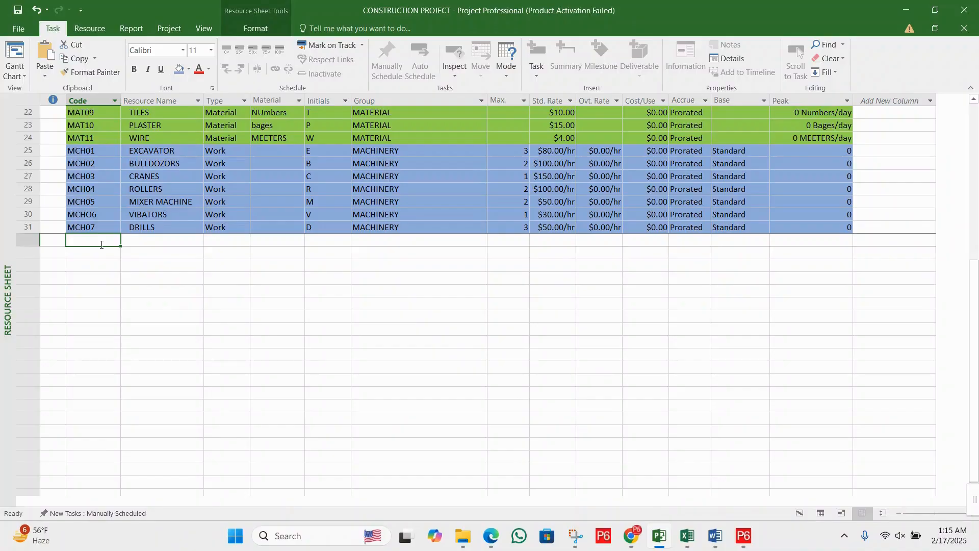
type("re")
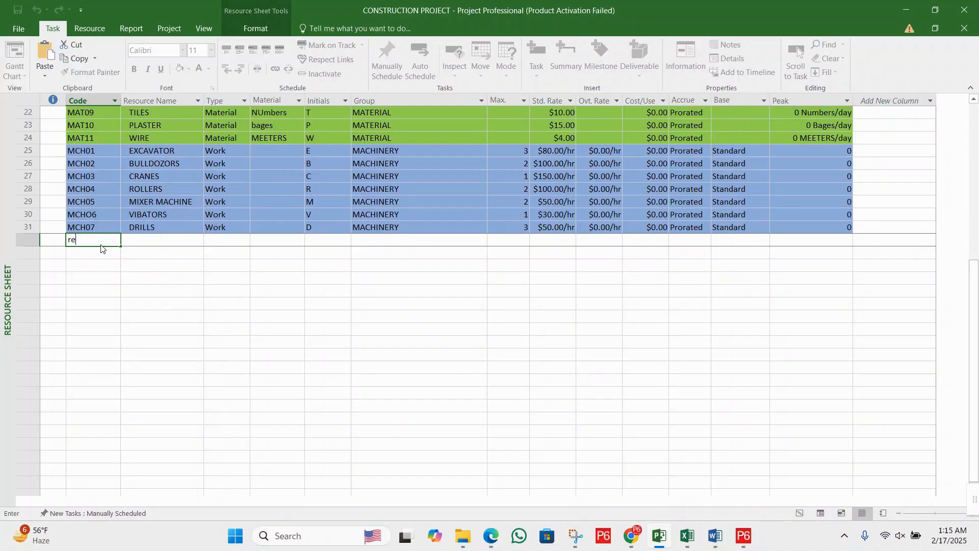
type("UB CONTRACOTORS")
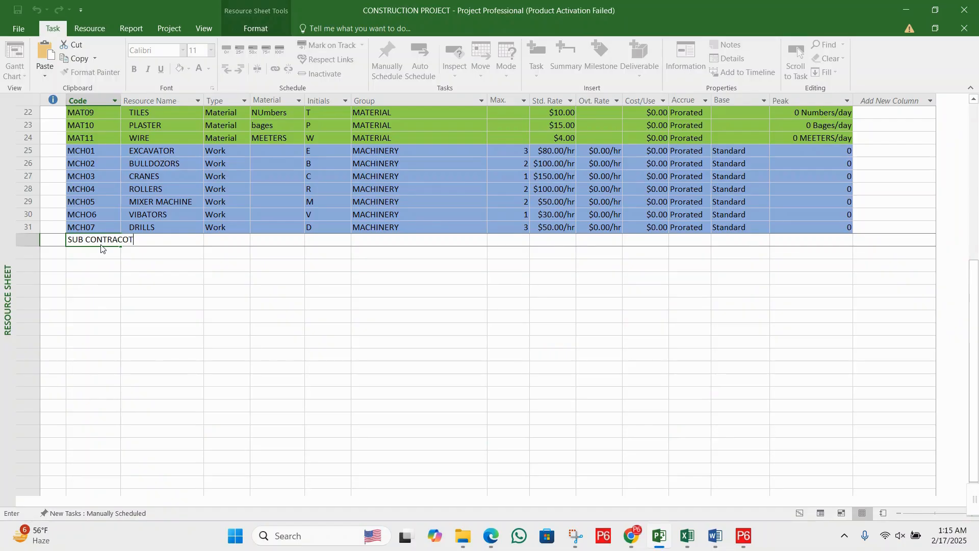
key("Tab")
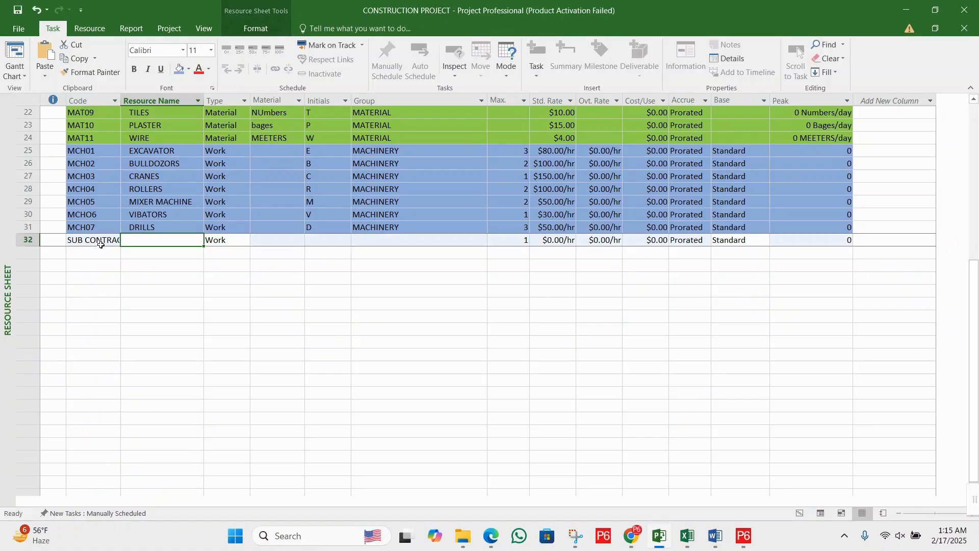
- Widen the Code column and copy SUB CONTRACOTRS from the new row's Code cell into its Resource Name
left_click_drag(123, 96, 142, 97)
left_click(111, 240)
left_click(120, 255)
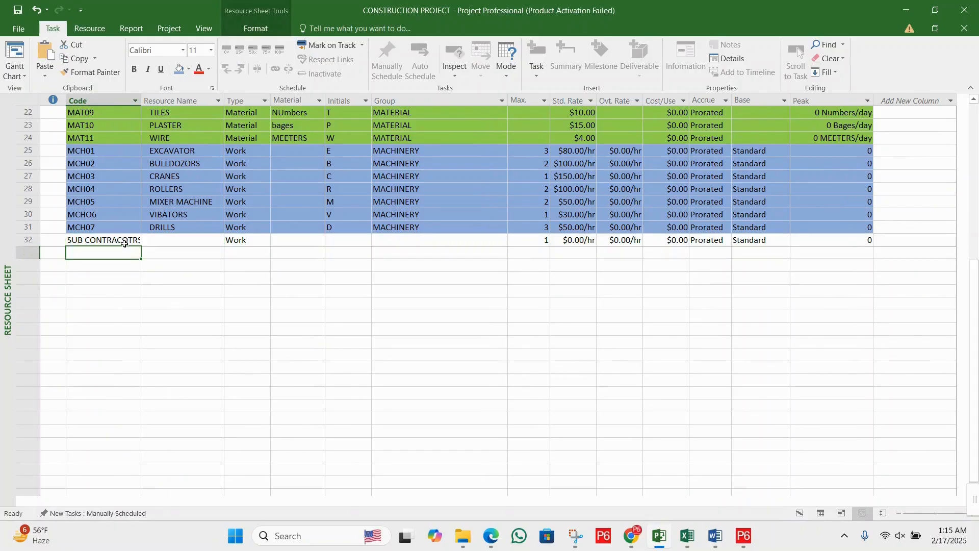
left_click(125, 238)
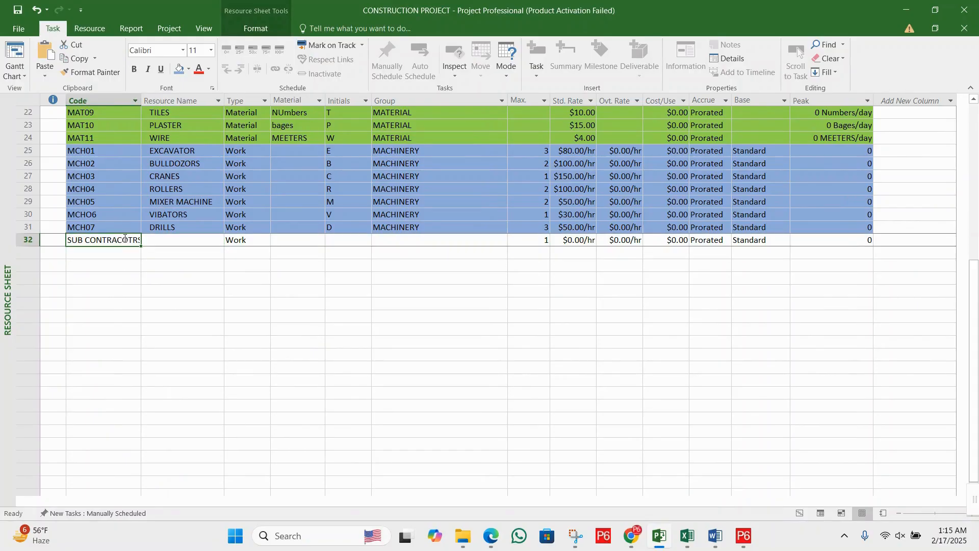
left_click(166, 242)
type("SUB CONTRACOTRS")
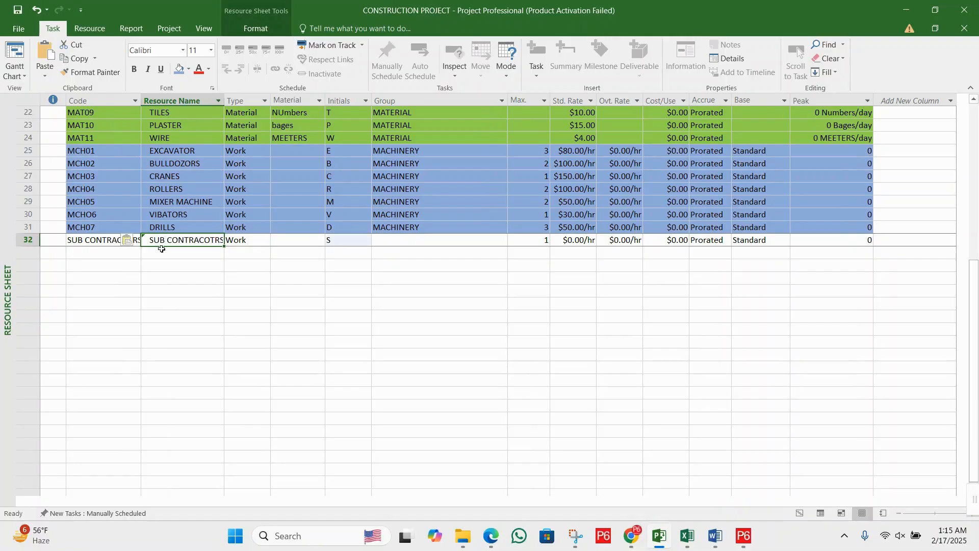
- Change the code of the SUB CONTRACOTRS resource to EXP01
left_click(111, 239)
type("E")
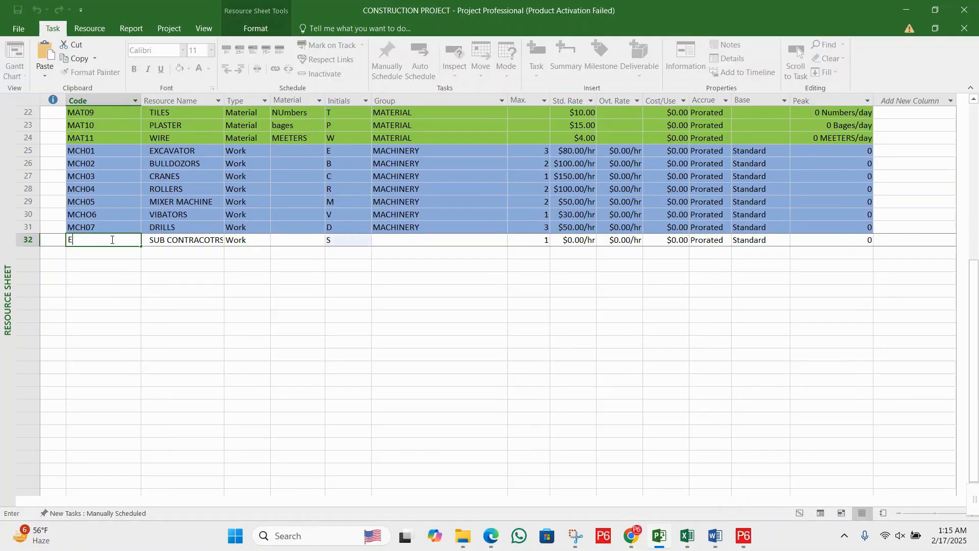
type("XPM")
key("BackSpace")
type("0")
key("Tab")
key("Tab")
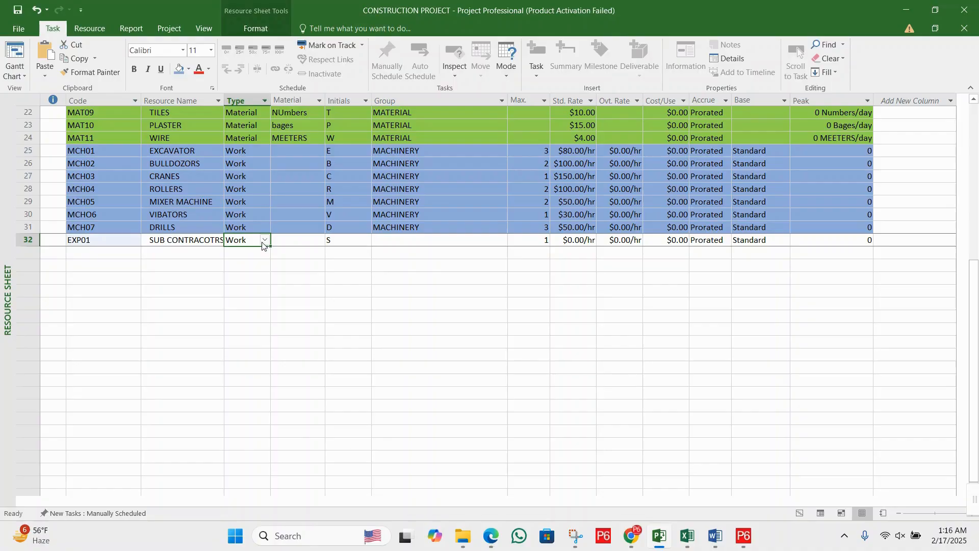
- Set the resource type of SUB CONTRACOTRS to Cost
left_click(264, 241)
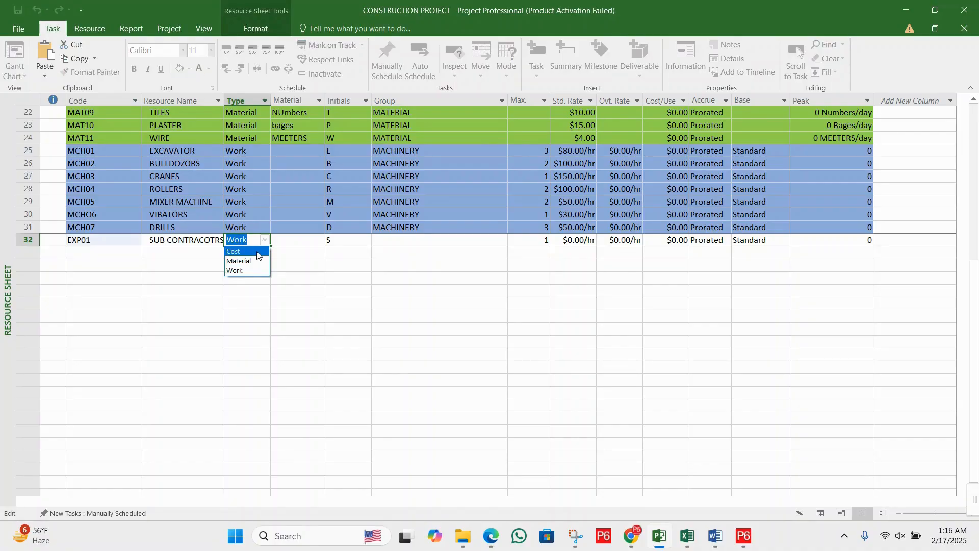
left_click(257, 252)
left_click(297, 243)
left_click(353, 239)
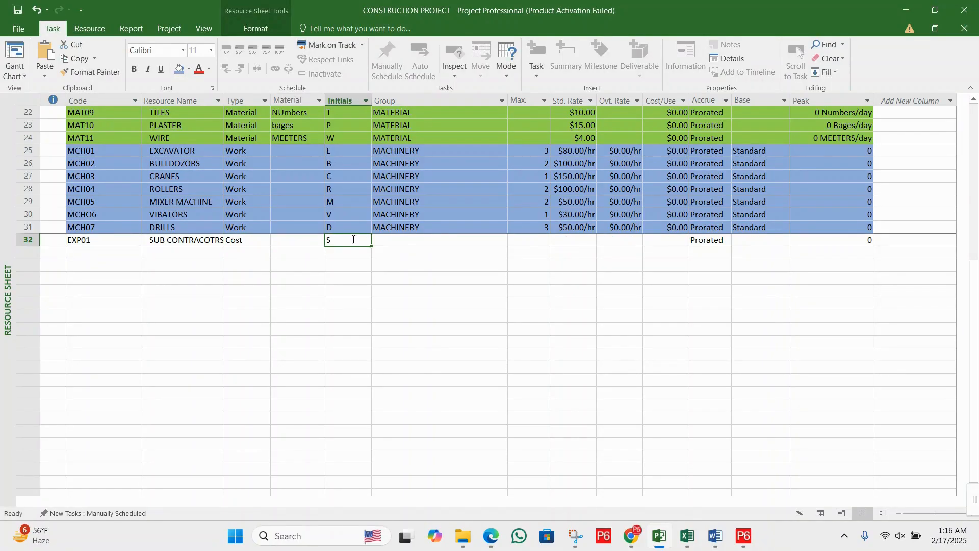
- Examine the Material, Group, Max., Std. Rate and Ovt. Rate fields of the SUB CONTRACOTRS cost resource
left_click(432, 239)
left_click(159, 242)
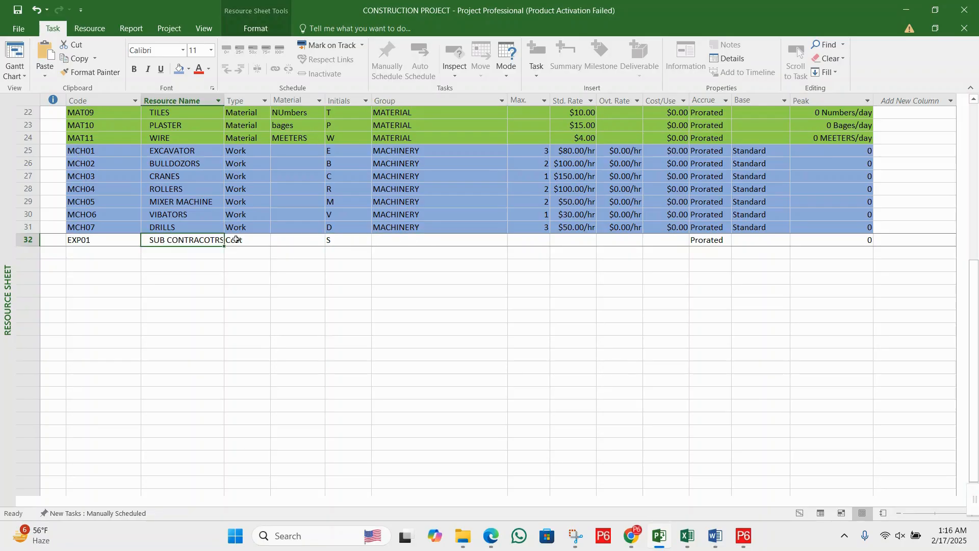
left_click(407, 241)
left_click(291, 241)
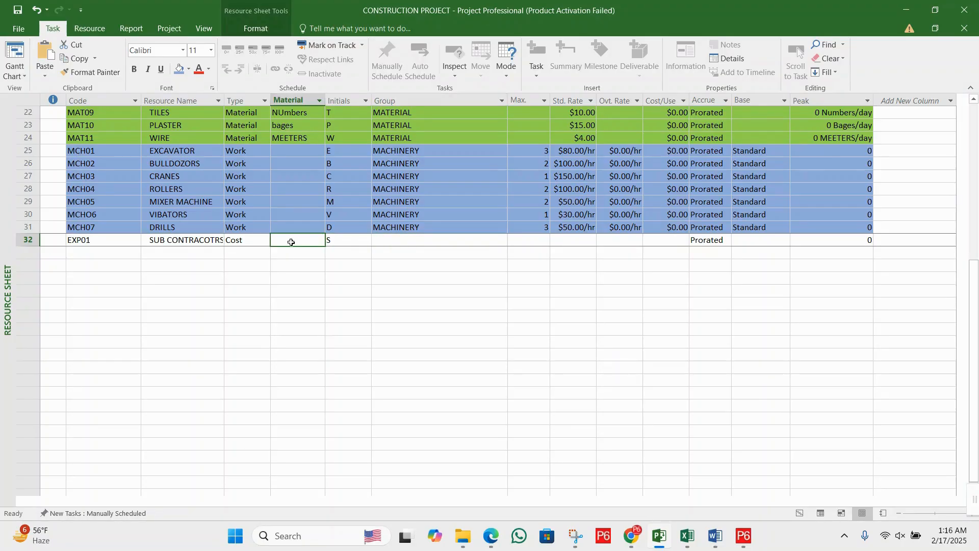
left_click(457, 240)
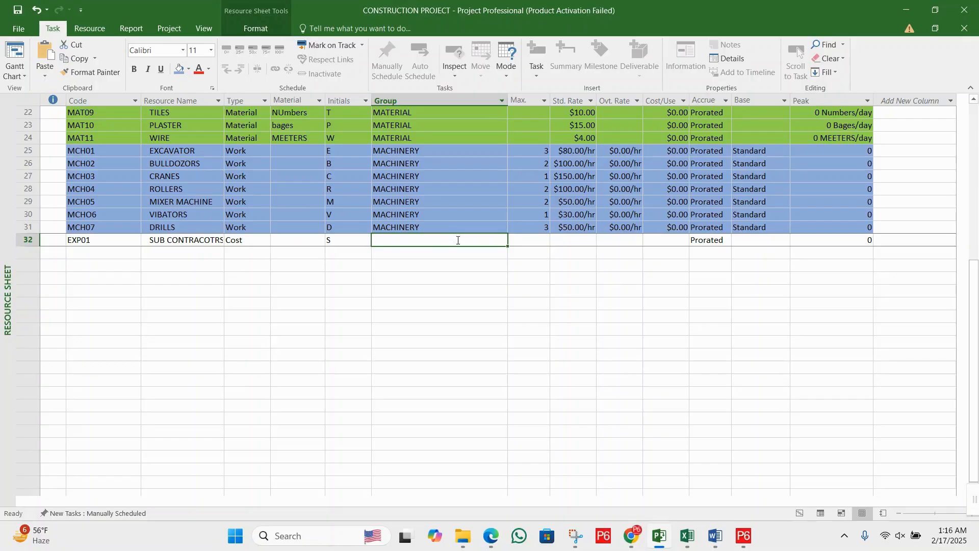
left_click(581, 241)
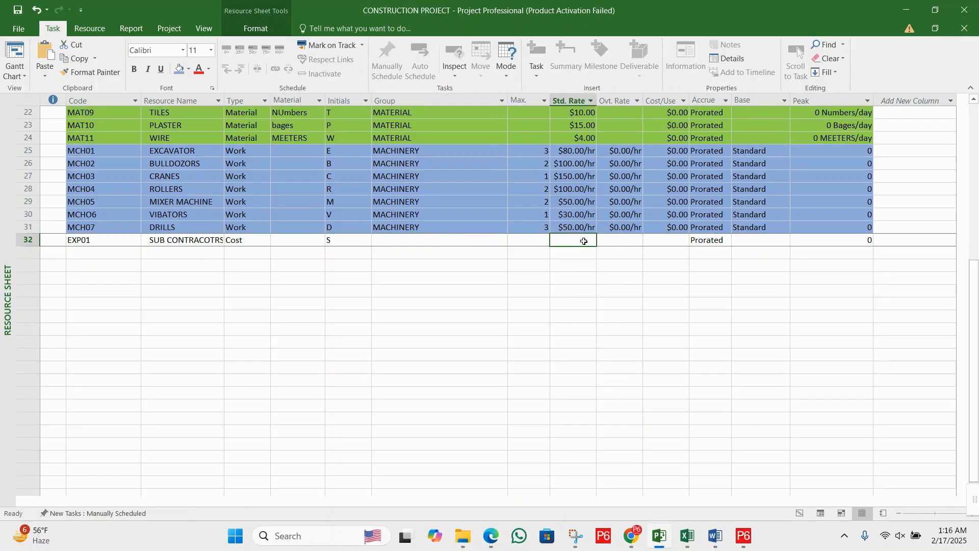
left_click(617, 237)
left_click(579, 242)
left_click(619, 241)
left_click(587, 240)
left_click(614, 240)
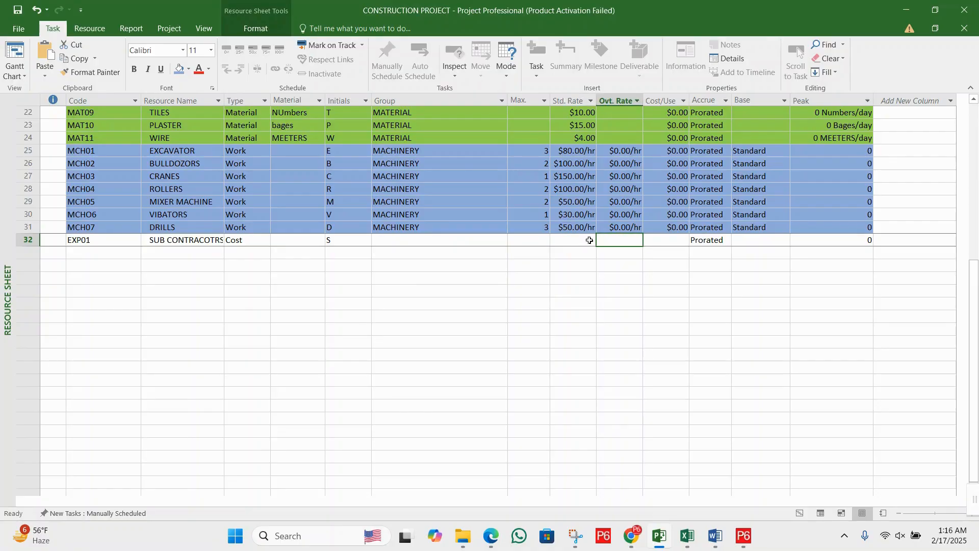
left_click(589, 240)
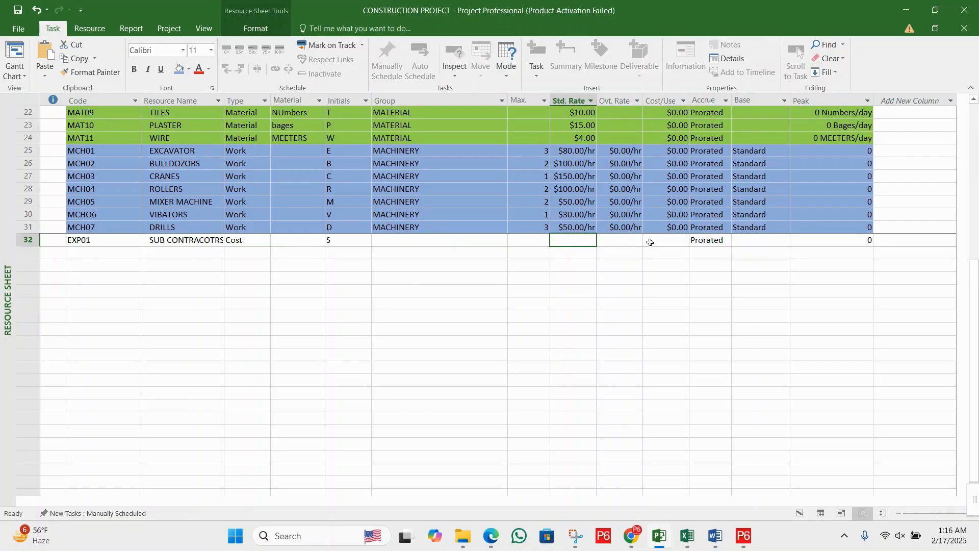
left_click(624, 246)
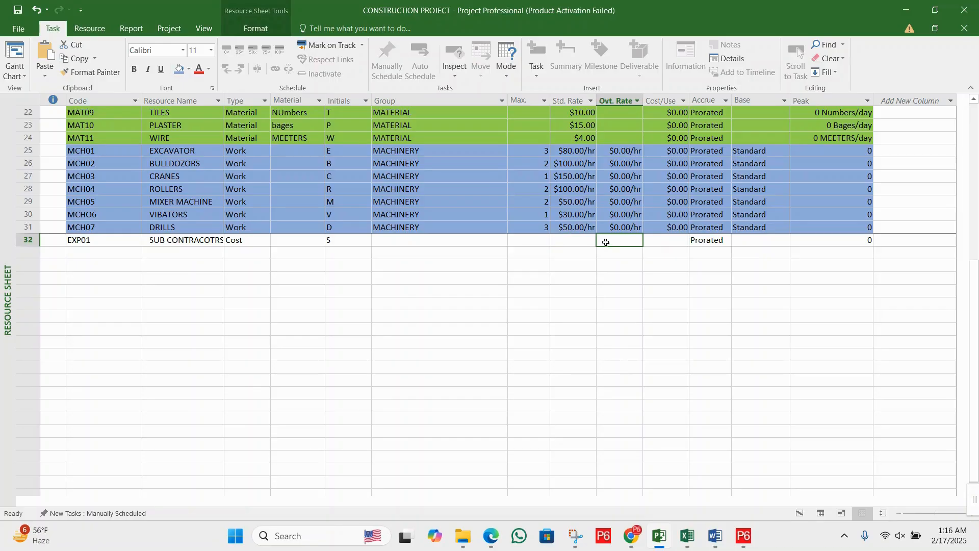
left_click(581, 241)
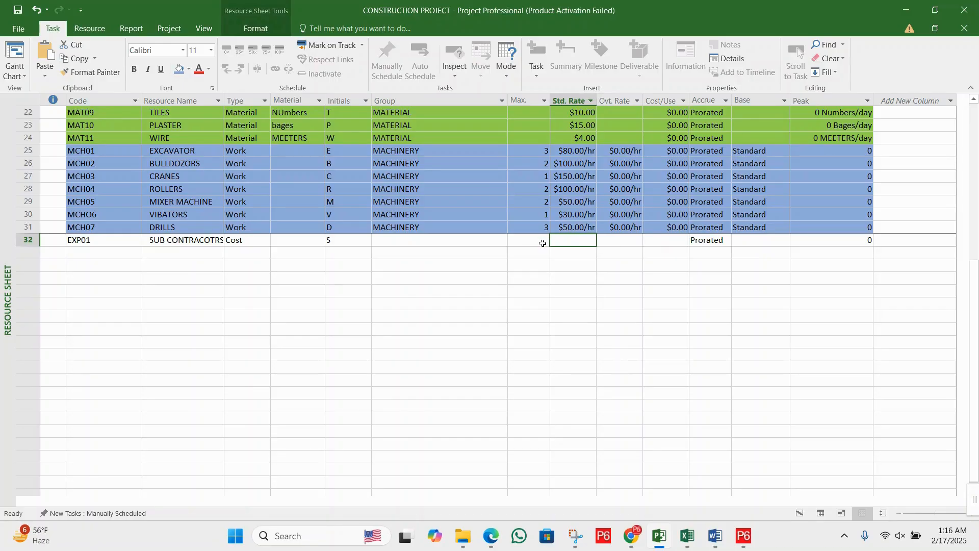
left_click(540, 242)
left_click(134, 240)
left_click(296, 239)
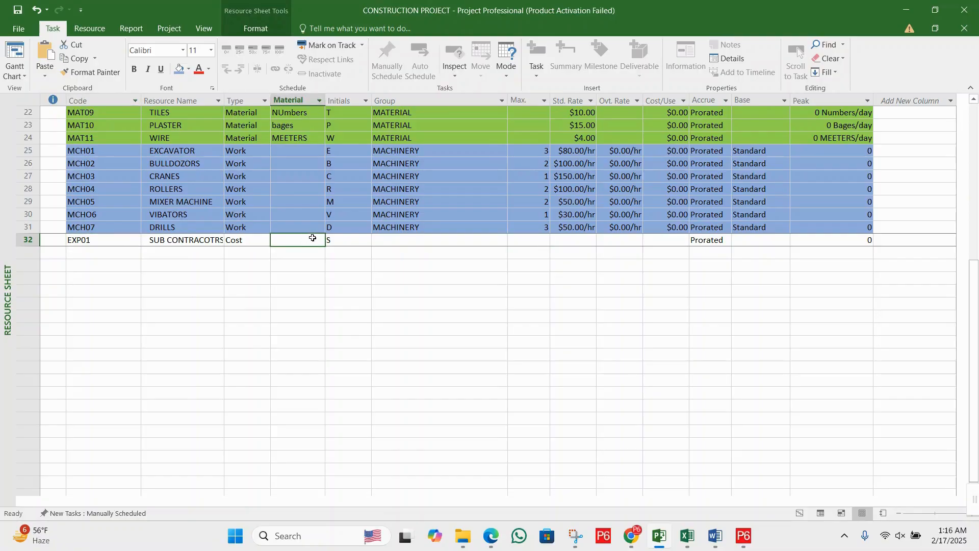
- Enter EXPENESES as the group of the SUB CONTRACOTRS resource
left_click(396, 238)
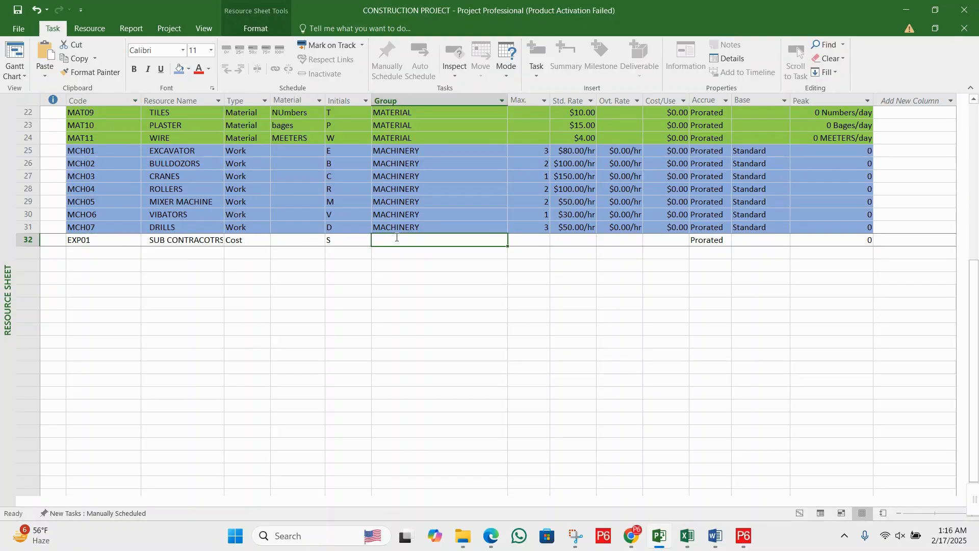
type("EXP")
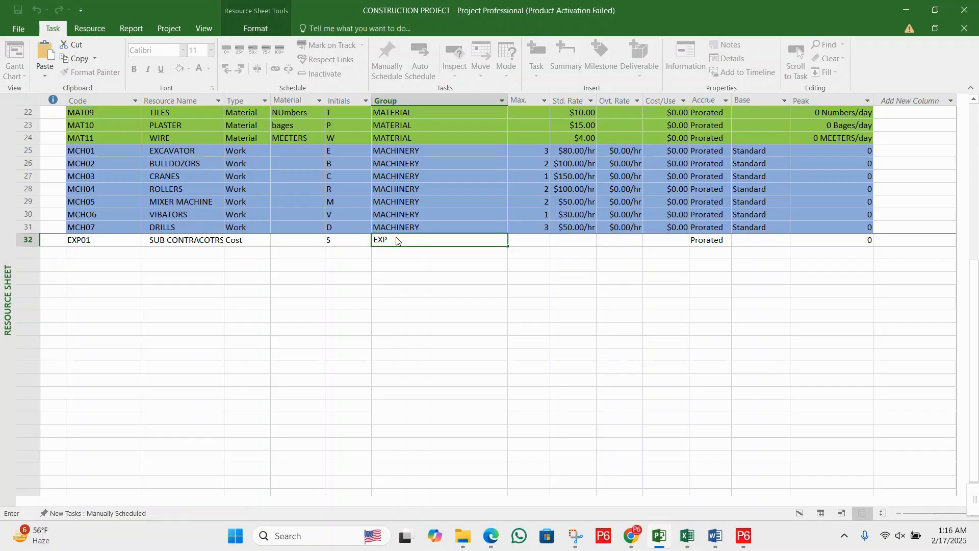
type("ENSES")
key("BackSpace")
key("BackSpace")
key("BackSpace")
key("BackSpace")
type("NSS")
left_click(240, 266)
left_click(198, 251)
left_click(465, 239)
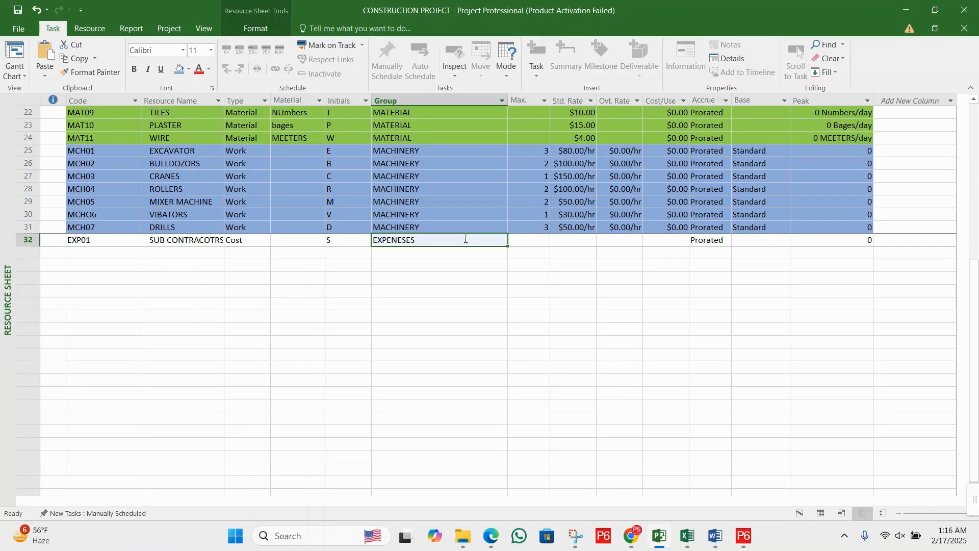
- Choose Prorated as the accrual method for SUB CONTRACOTRS and save the changes to CONSTRUCTION PROJECT
left_click(533, 240)
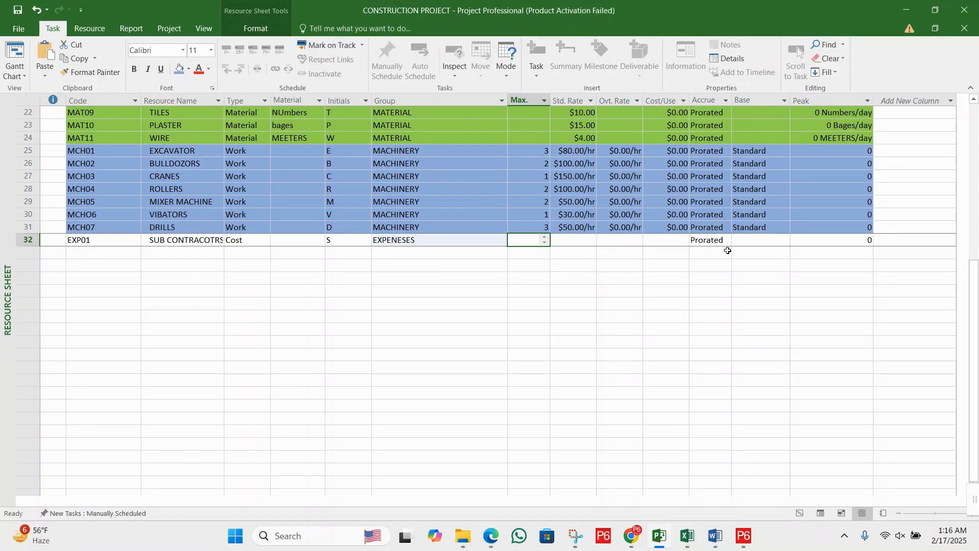
left_click(716, 240)
left_click(726, 241)
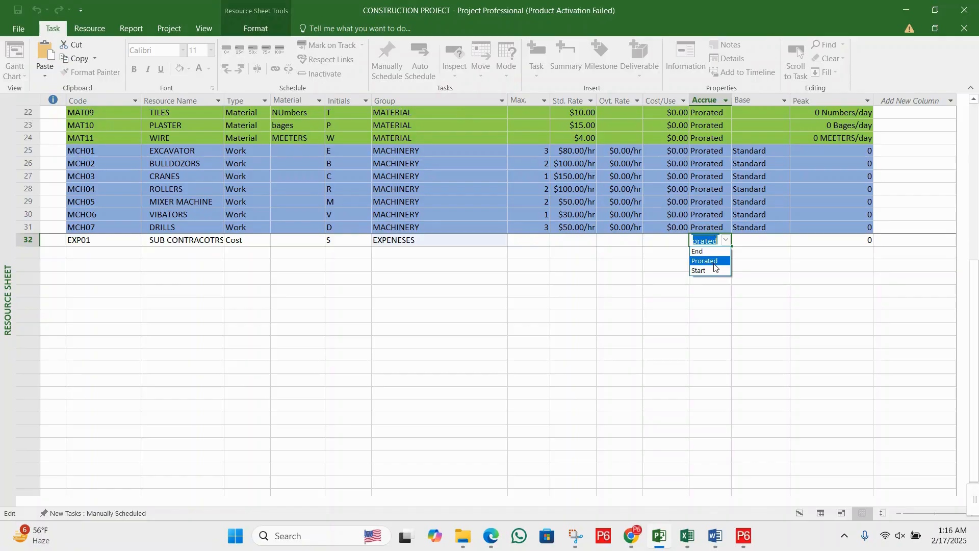
left_click(714, 262)
left_click(726, 245)
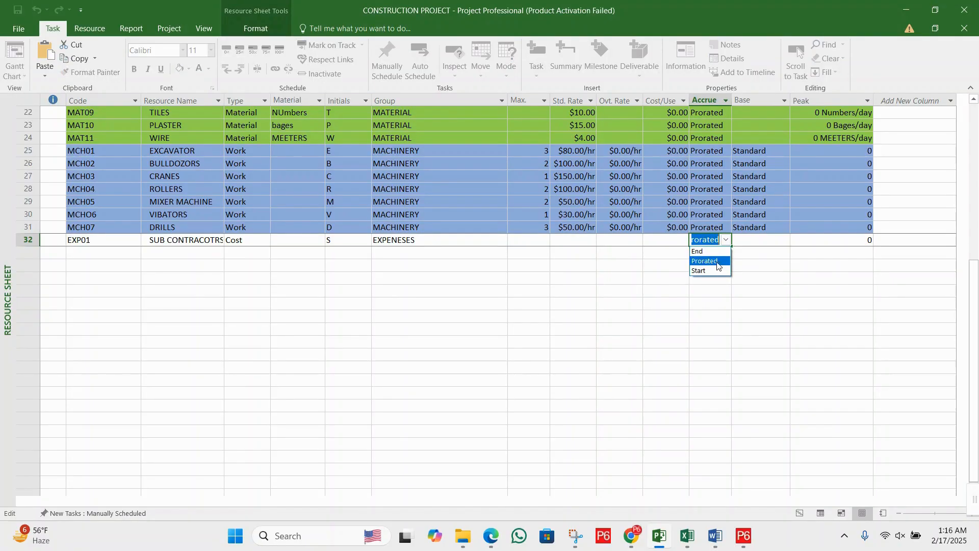
left_click(716, 261)
left_click(671, 249)
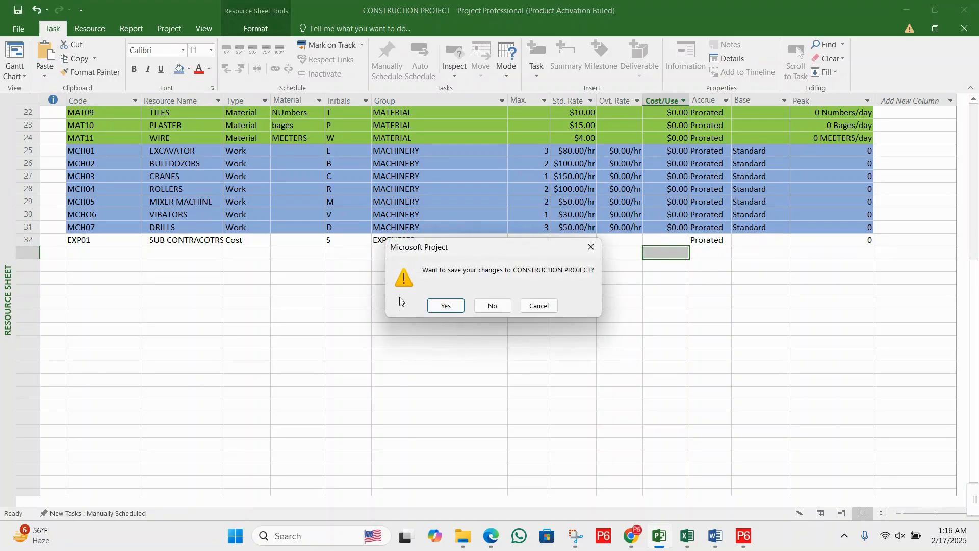
left_click(446, 306)
left_click(698, 243)
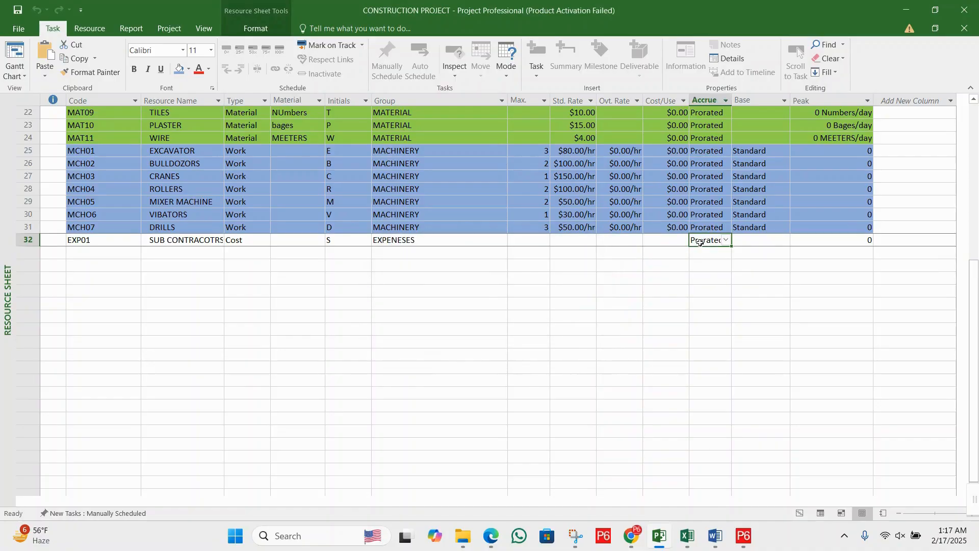
- Add a resource row below SUB CONTRACOTRS with the code EXP02
left_click(623, 254)
left_click(121, 252)
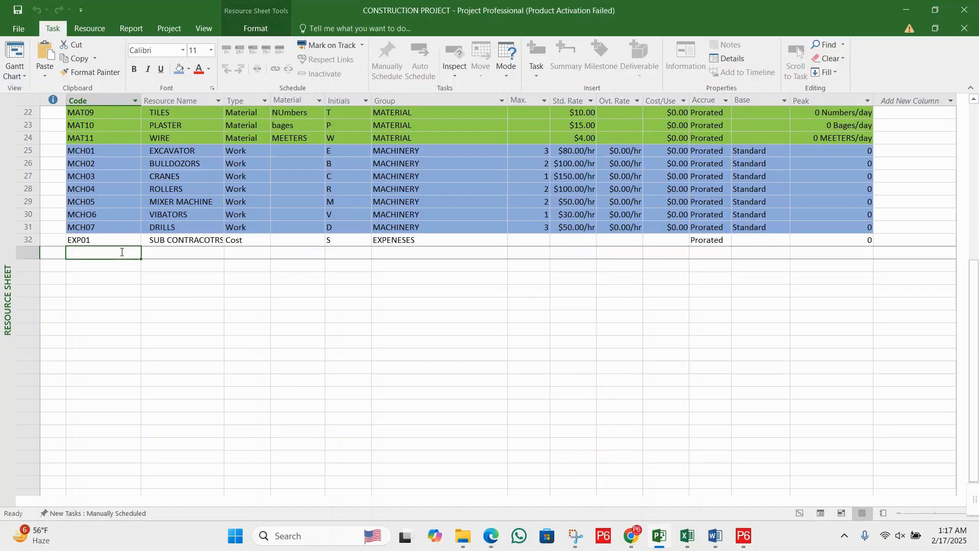
type("EXP")
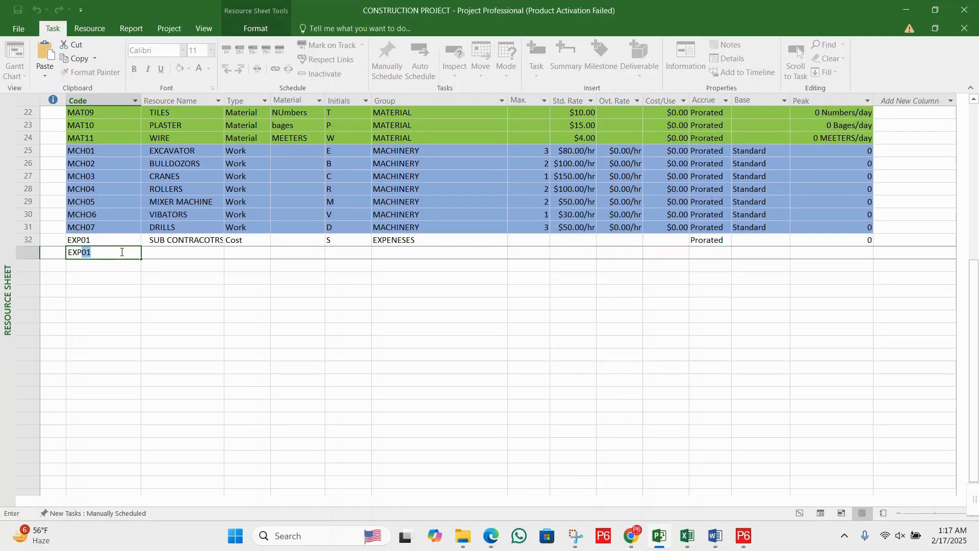
type("02")
key("Tab")
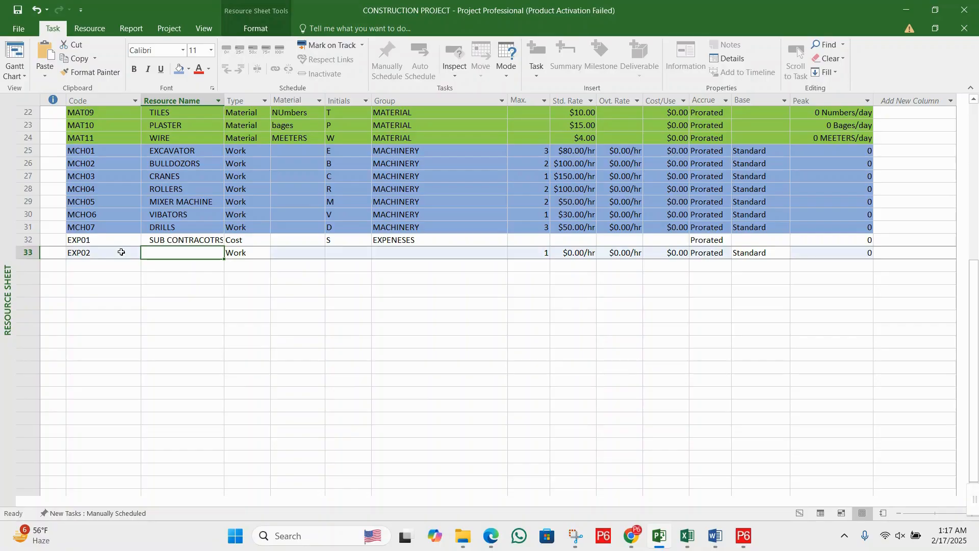
- Name the EXP02 resource ENERTAINMENT EX
type("ENERT")
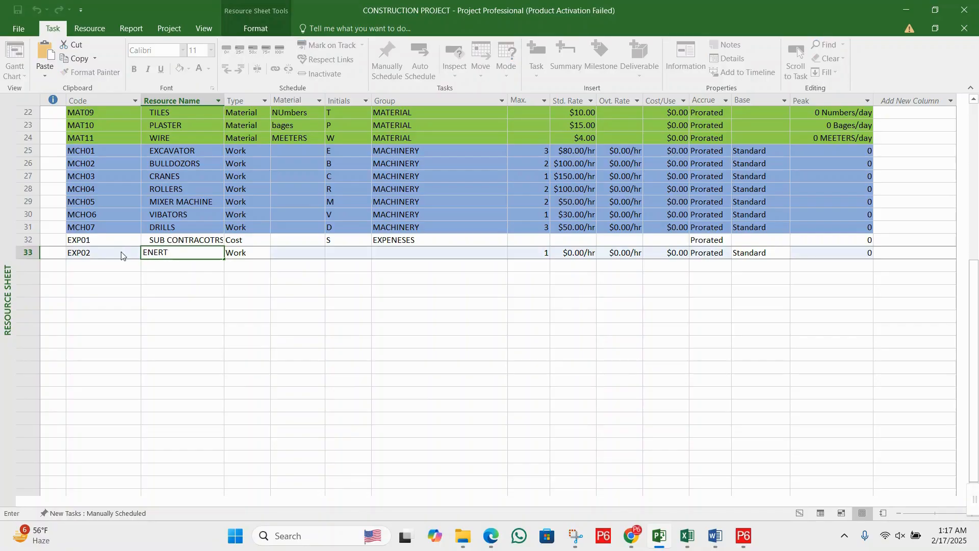
type("AINMENT EX")
key("Tab")
key("Tab")
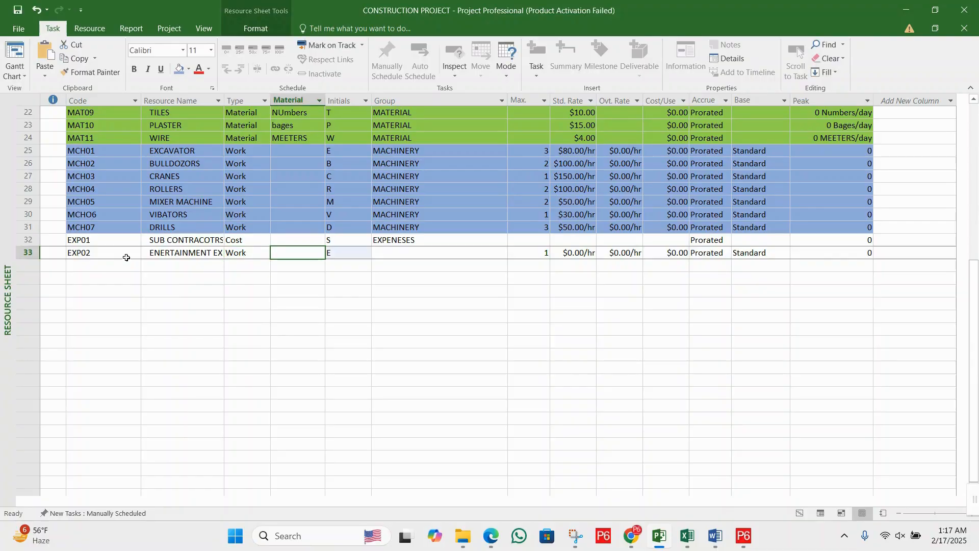
- Set the EXP02 resource's type to Cost and copy the EXPENESES group from SUB CONTRACOTRS into its row
left_click(249, 252)
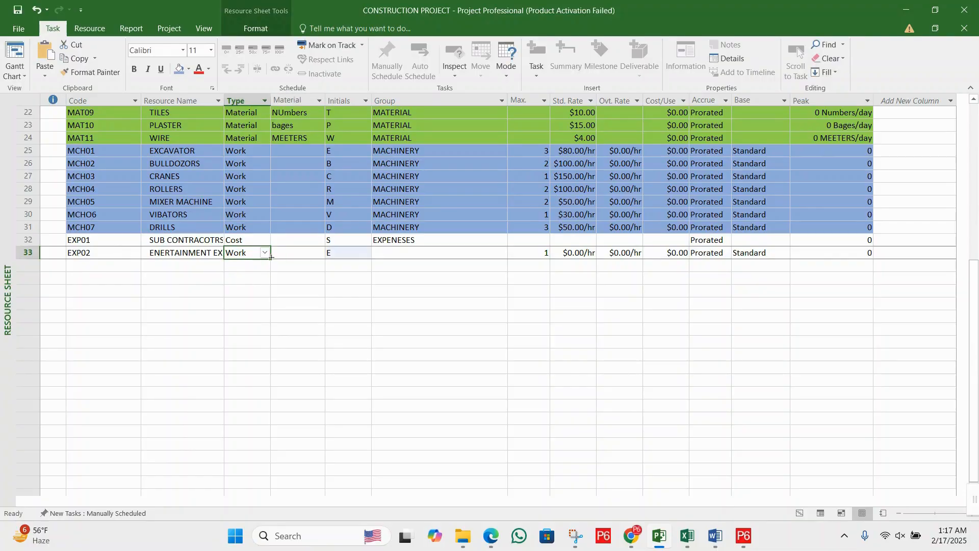
left_click(265, 253)
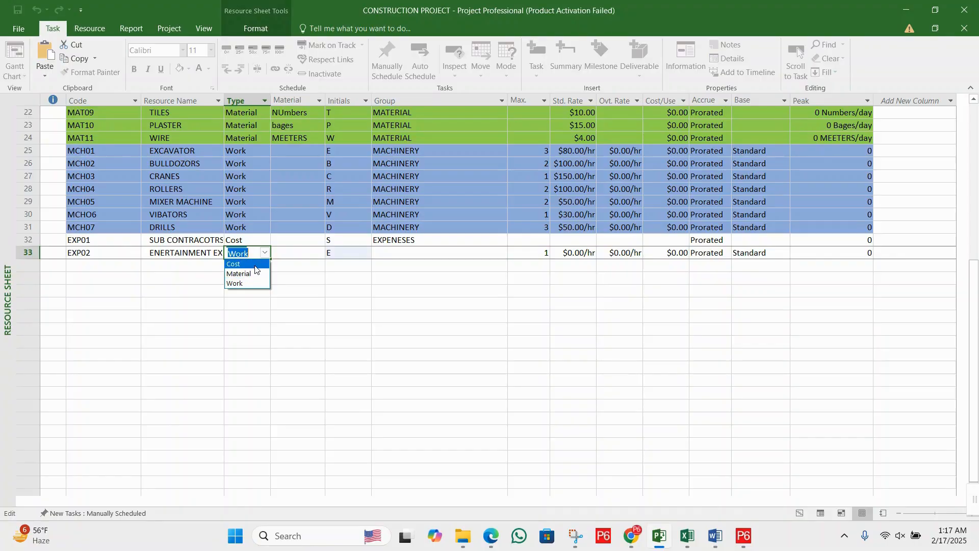
left_click(239, 277)
left_click(428, 254)
left_click(432, 241)
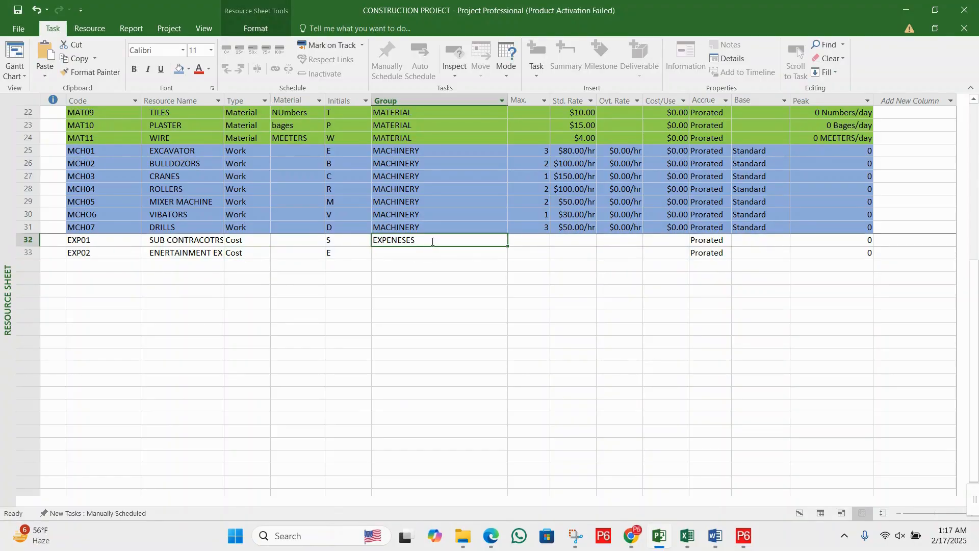
left_click(431, 254)
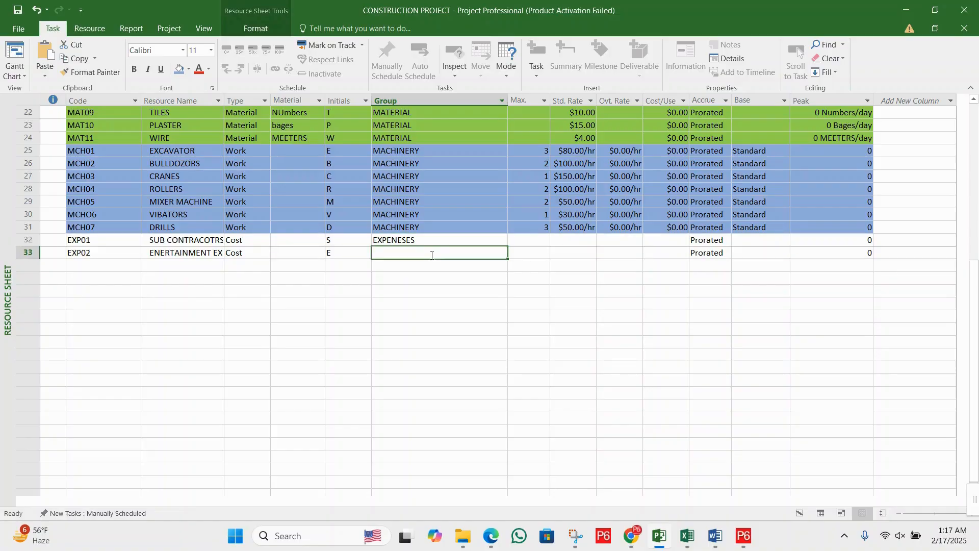
type("EXPENESES")
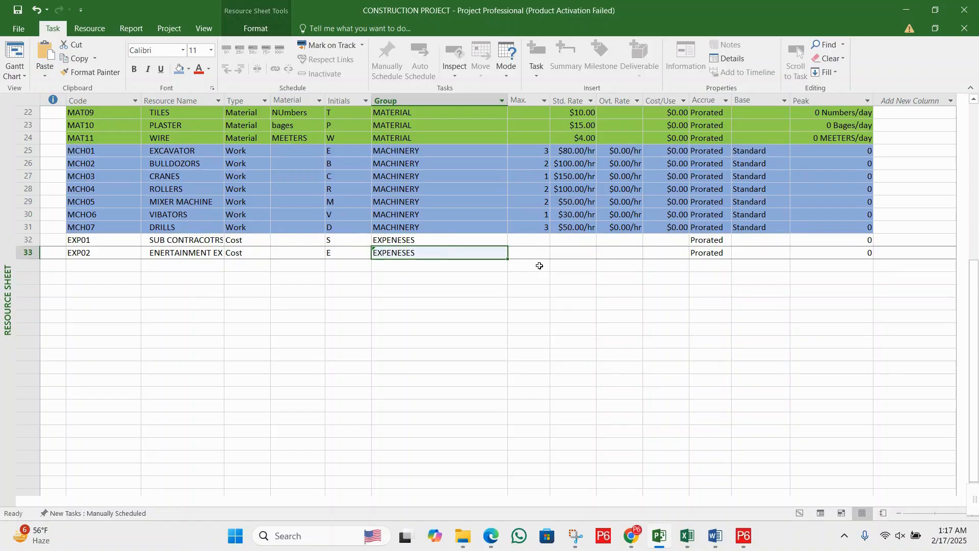
- Set the accrual method of the EXP02 resource to Start
left_click(535, 264)
left_click(538, 245)
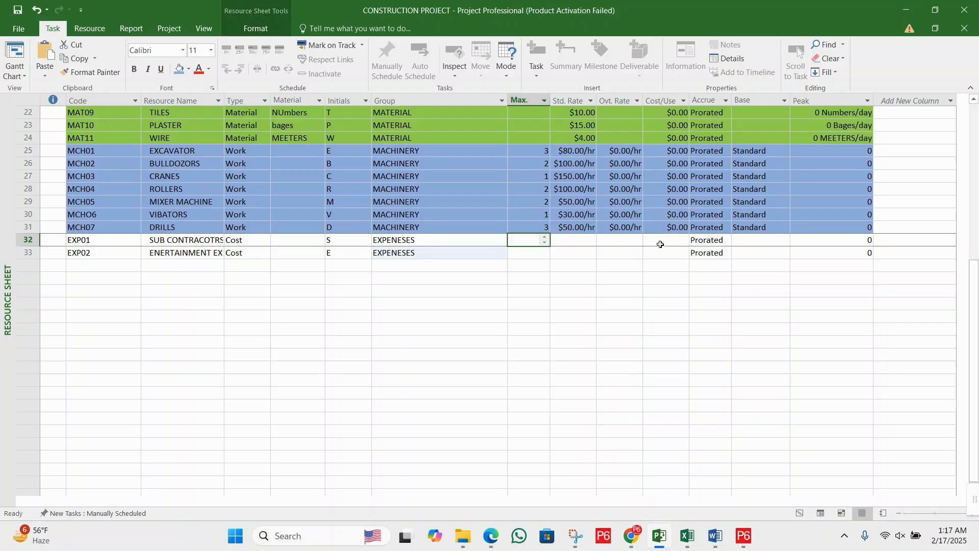
left_click(720, 253)
left_click(727, 253)
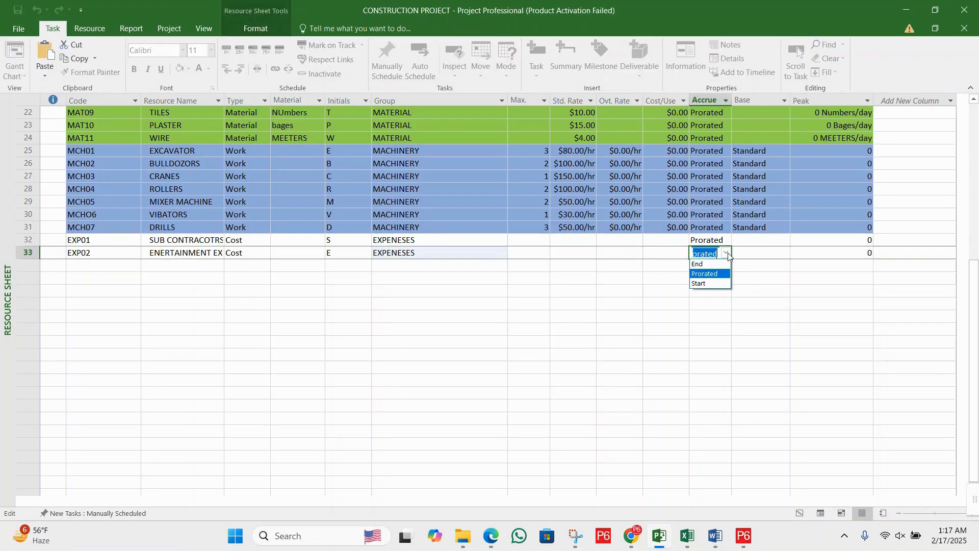
left_click(712, 284)
left_click(648, 244)
- Fill the EXP01 and EXP02 rows from Code through Peak with a light gold background colour
scroll(648, 244, "up", 7)
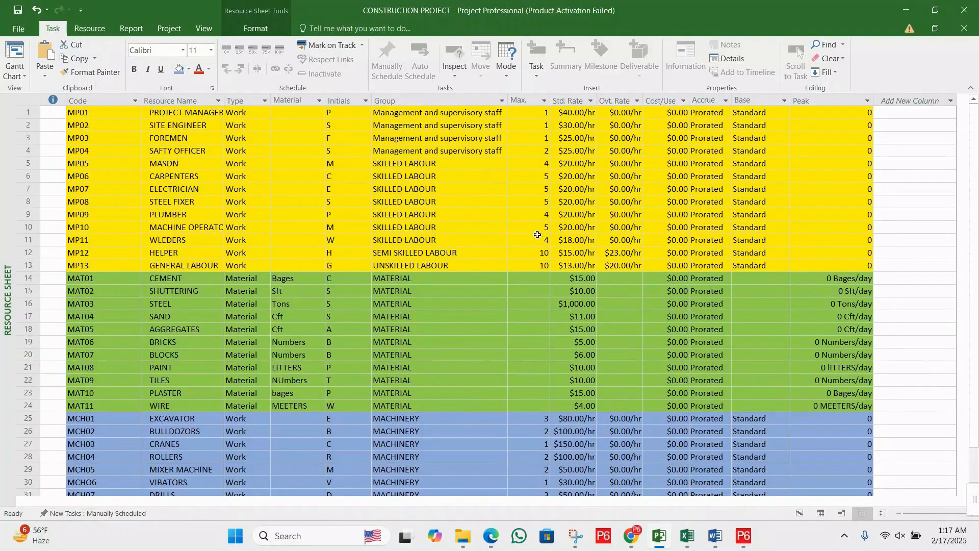
left_click(491, 201)
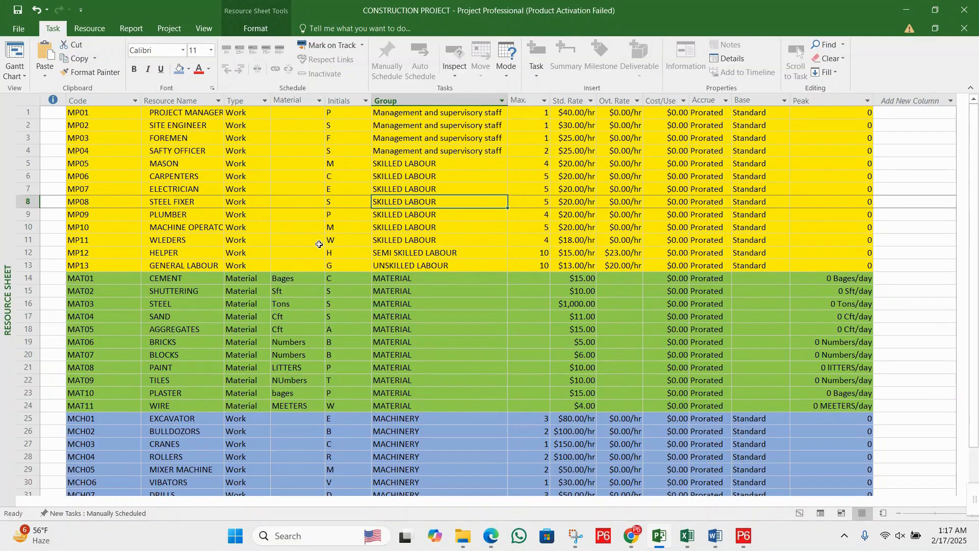
scroll(320, 244, "down", 3)
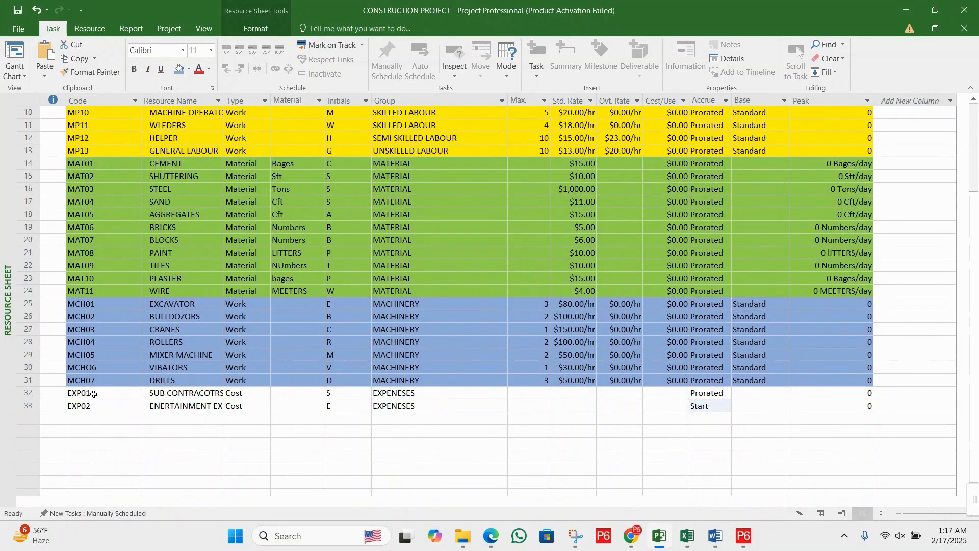
left_click_drag(92, 394, 831, 406)
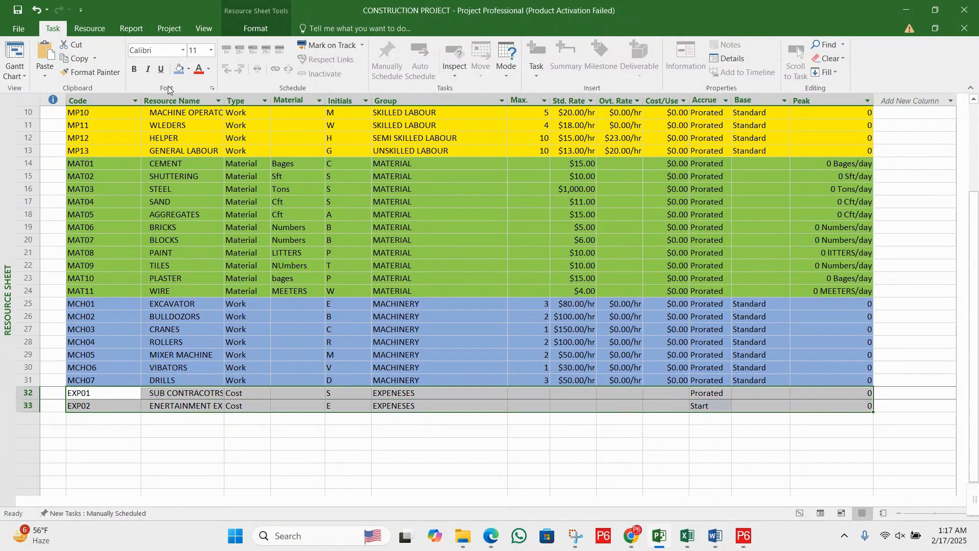
left_click(189, 69)
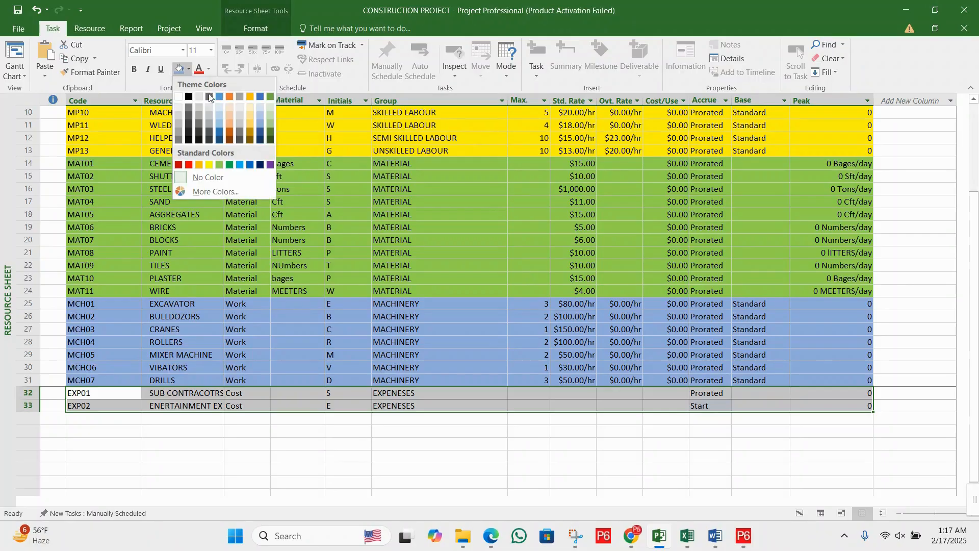
left_click(251, 124)
left_click(474, 243)
- Look over the colour-coded resource sheet from its first row and save the project
scroll(473, 244, "up", 3)
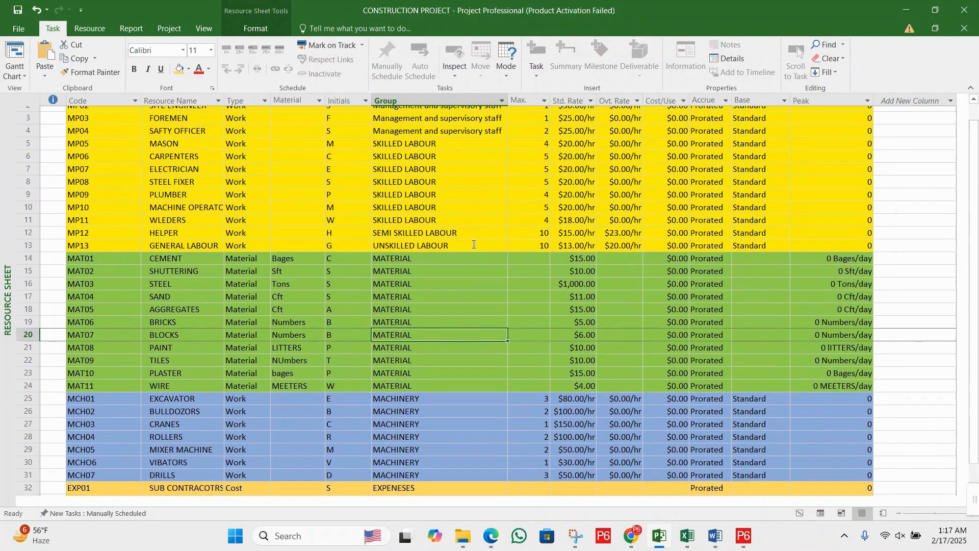
scroll(474, 244, "up", 1)
double_click(510, 227)
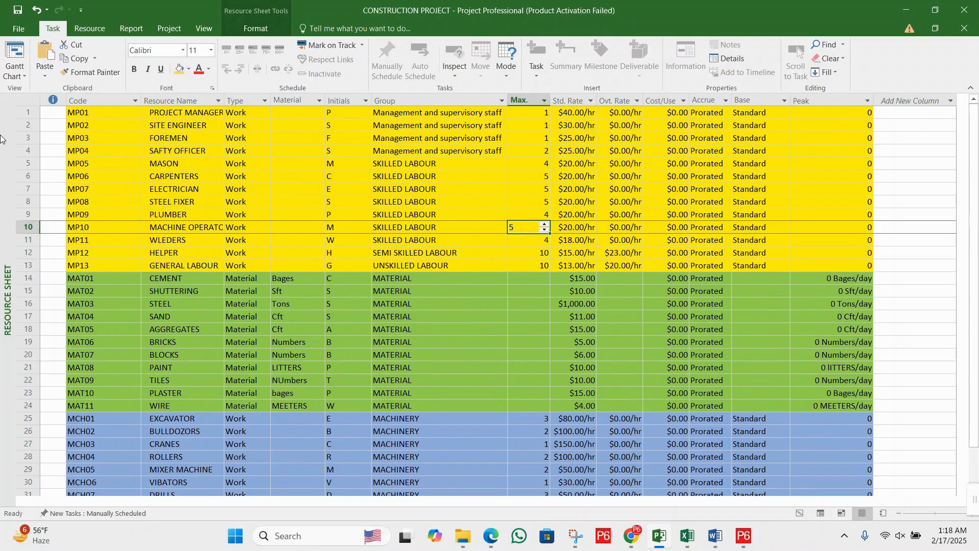
left_click(306, 139)
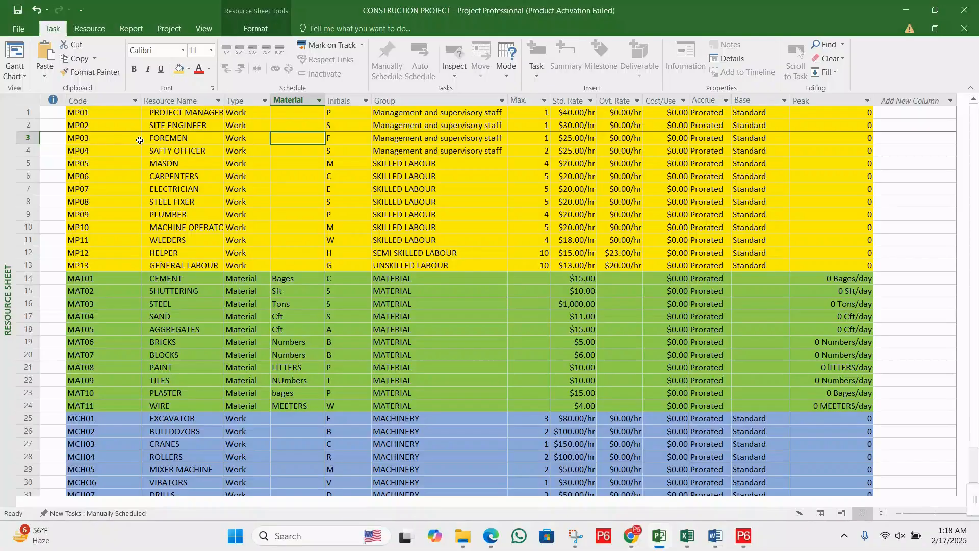
left_click(18, 9)
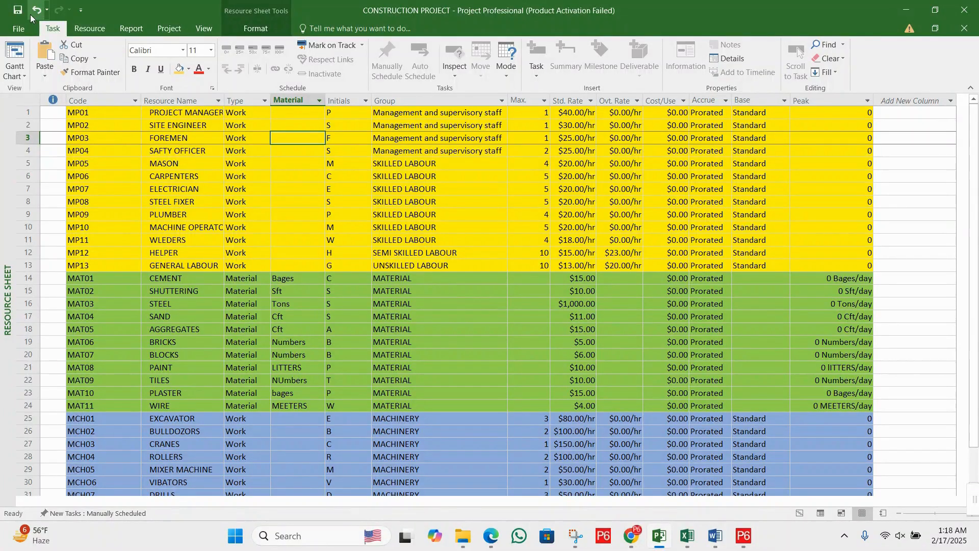